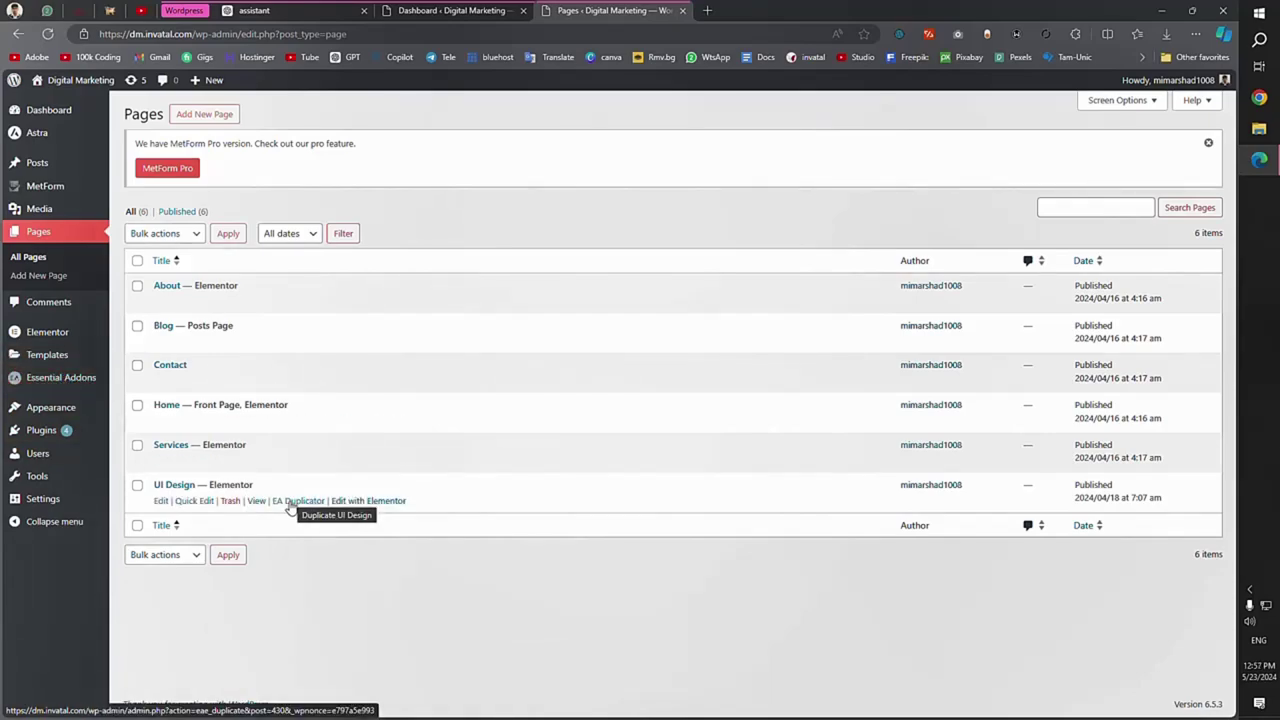
Duplicate the UI Design page and change the copy's title to Web Design in its quick edit settings.
{"action": "left_click", "coordinate": [290, 502]}
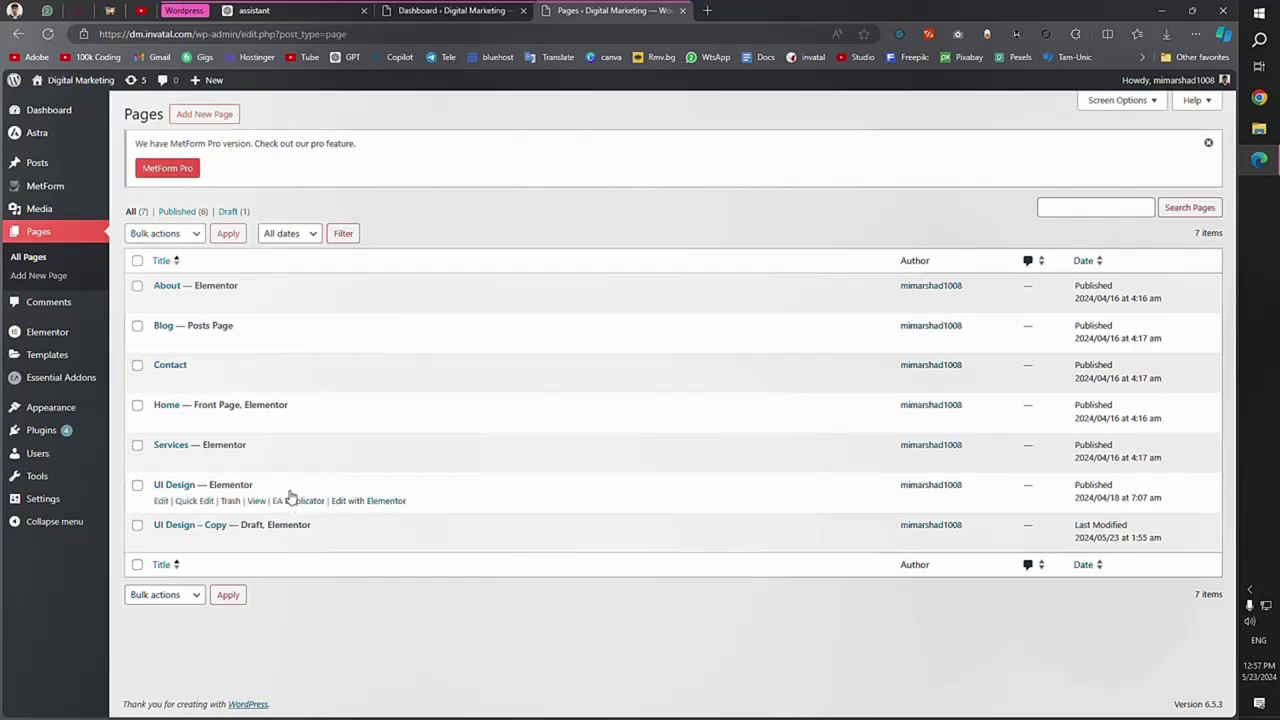
{"action": "left_click_drag", "start_coordinate": [242, 525], "coordinate": [259, 526]}
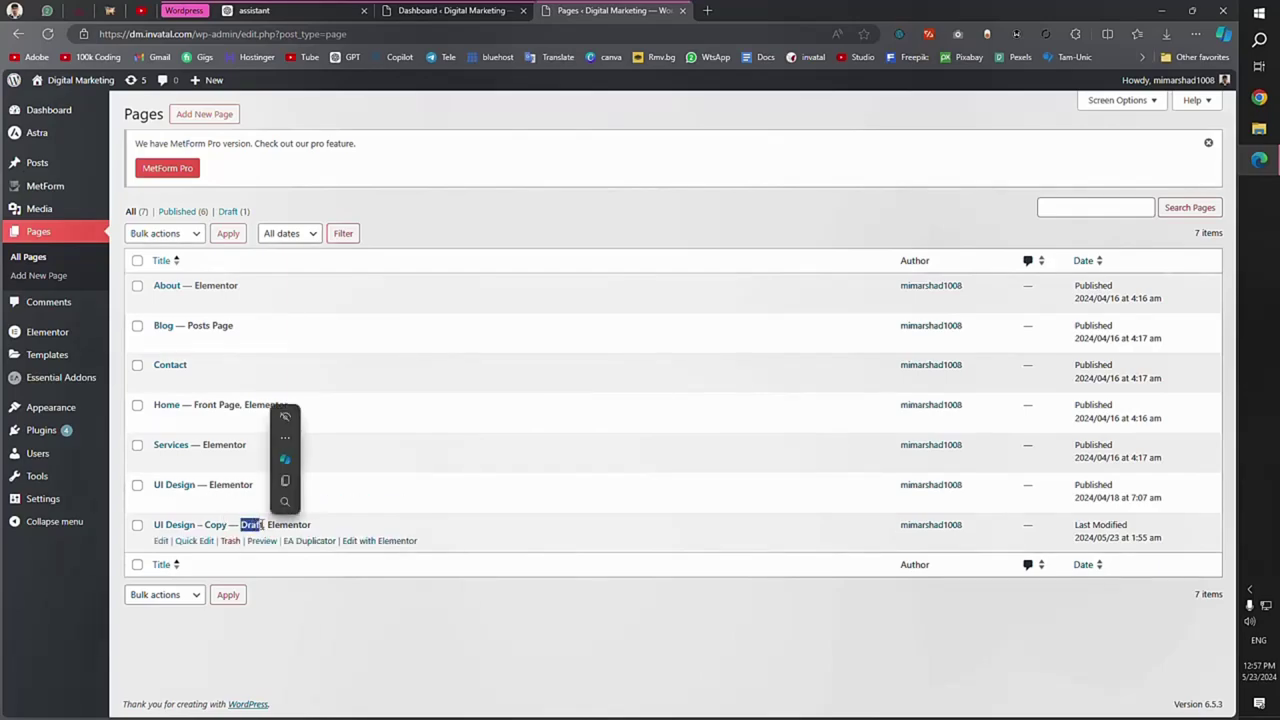
{"action": "left_click", "coordinate": [195, 541]}
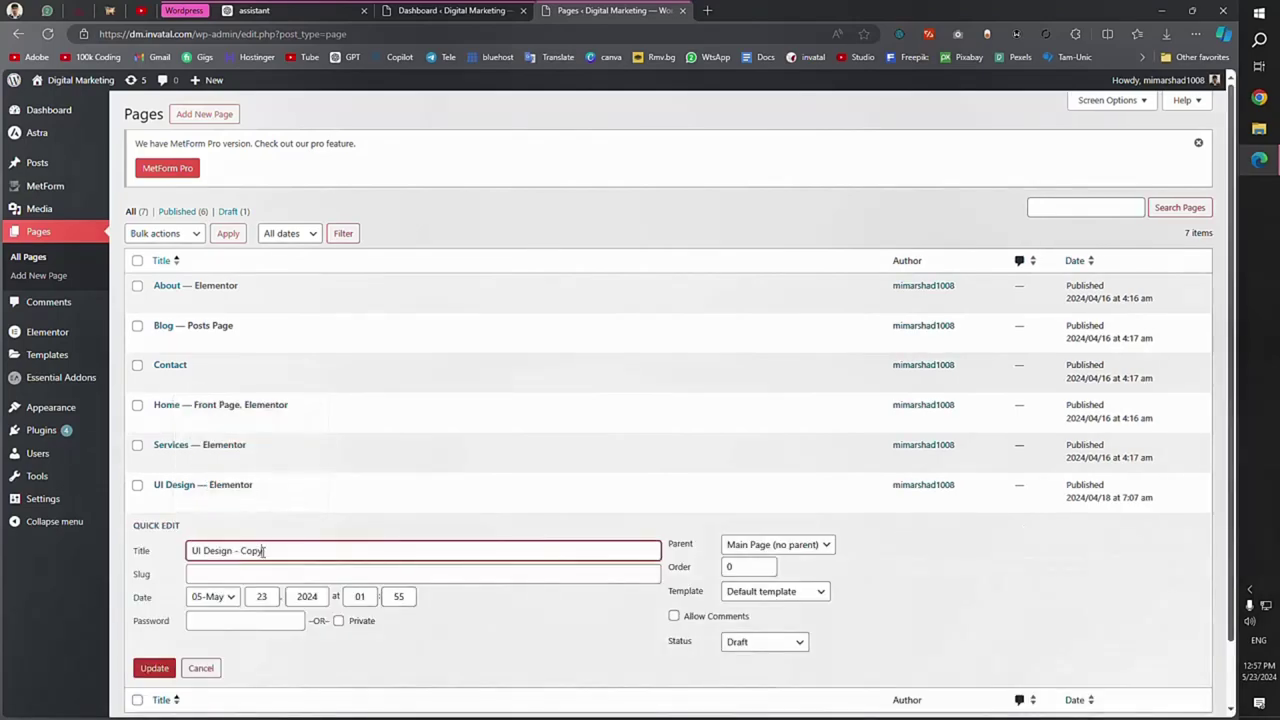
{"action": "left_click_drag", "start_coordinate": [263, 551], "coordinate": [300, 554]}
{"action": "left_click", "coordinate": [238, 551]}
{"action": "key", "text": "BackSpace"}
{"action": "key", "text": "BackSpace"}
{"action": "key", "text": "BackSpace"}
{"action": "type", "text": "Web Design"}
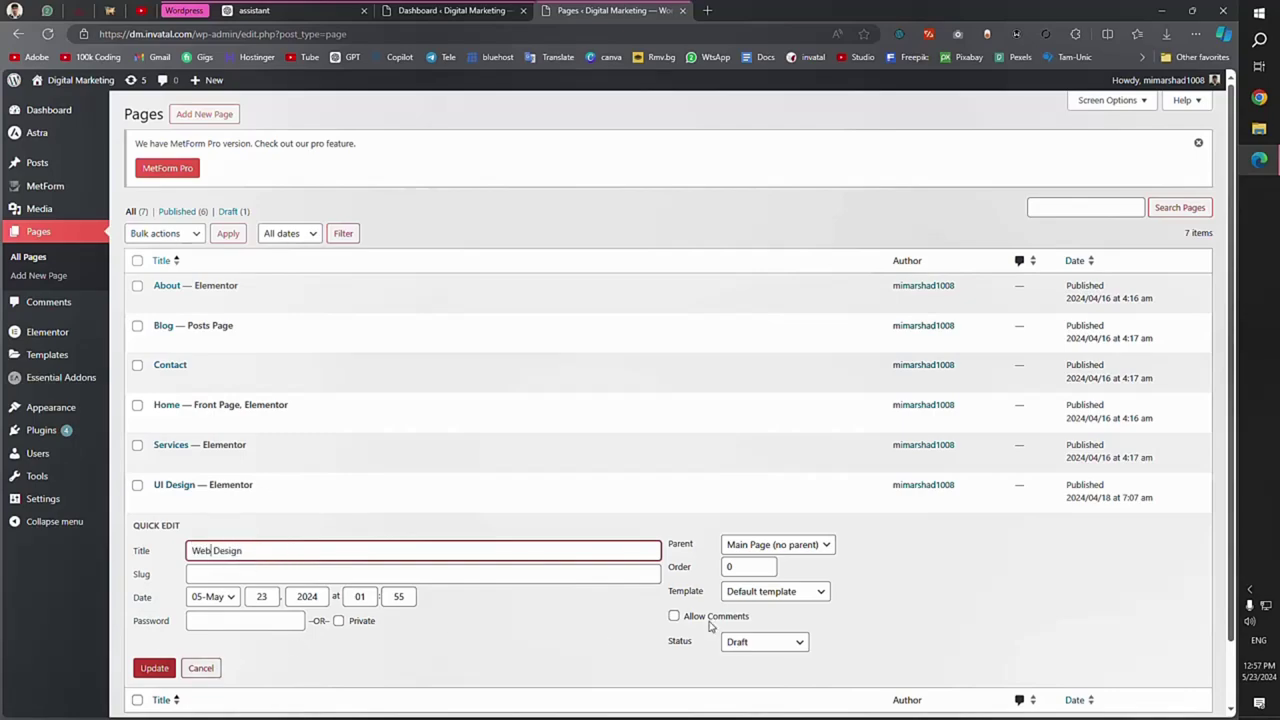
Set the Web Design page's status to Published and save the quick edit.
{"action": "left_click", "coordinate": [748, 643]}
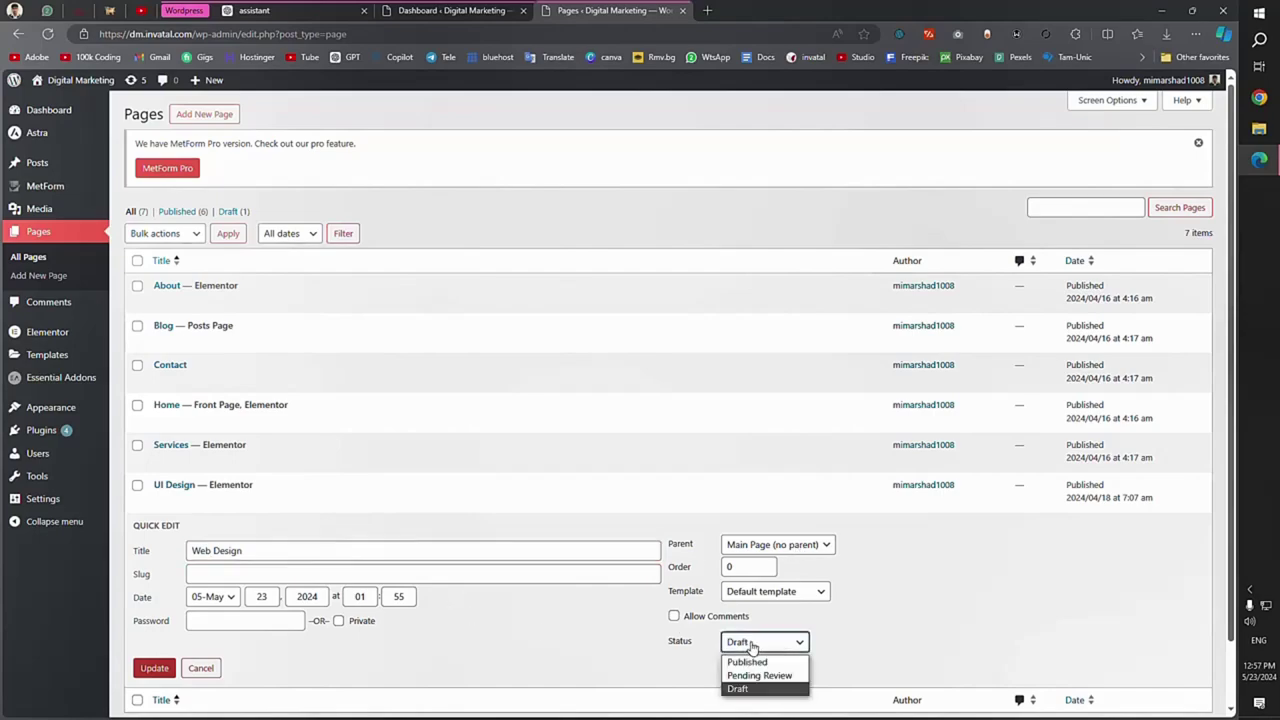
{"action": "left_click", "coordinate": [740, 660]}
{"action": "left_click", "coordinate": [154, 668]}
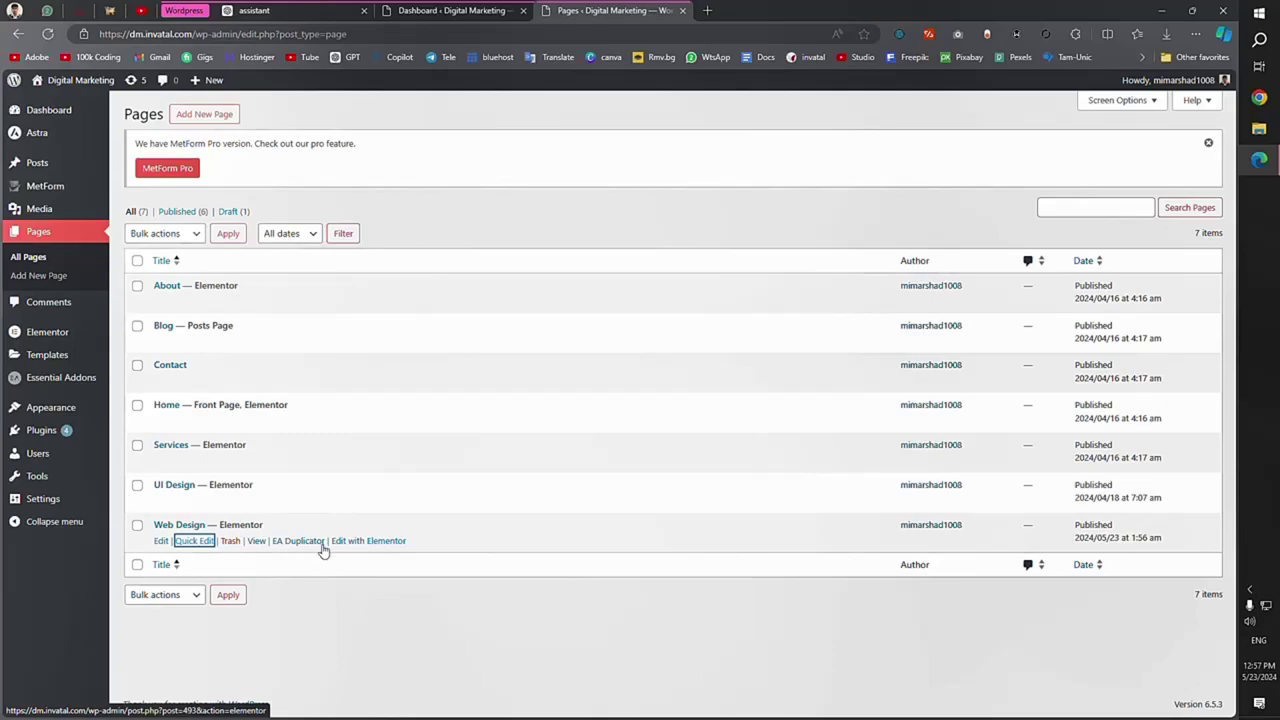
Open the live Web Design page in a new browser tab and open the page for editing with Elementor.
{"action": "right_click", "coordinate": [251, 548]}
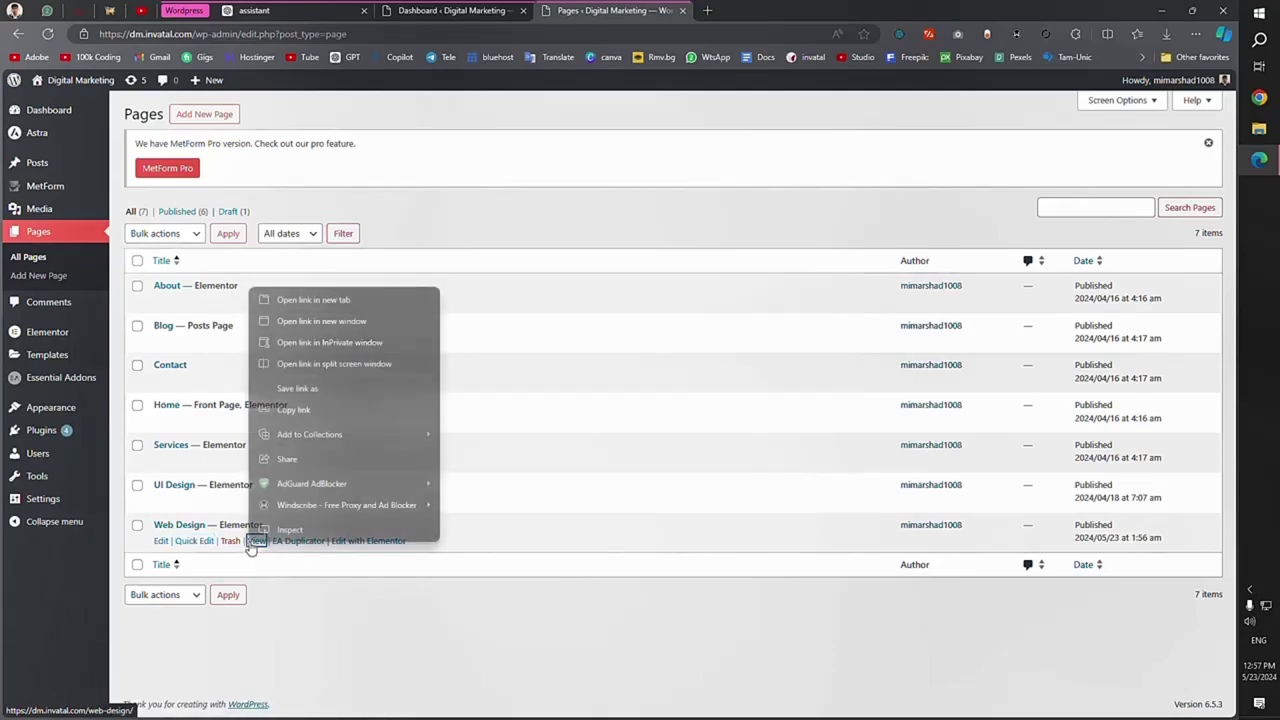
{"action": "left_click", "coordinate": [321, 308]}
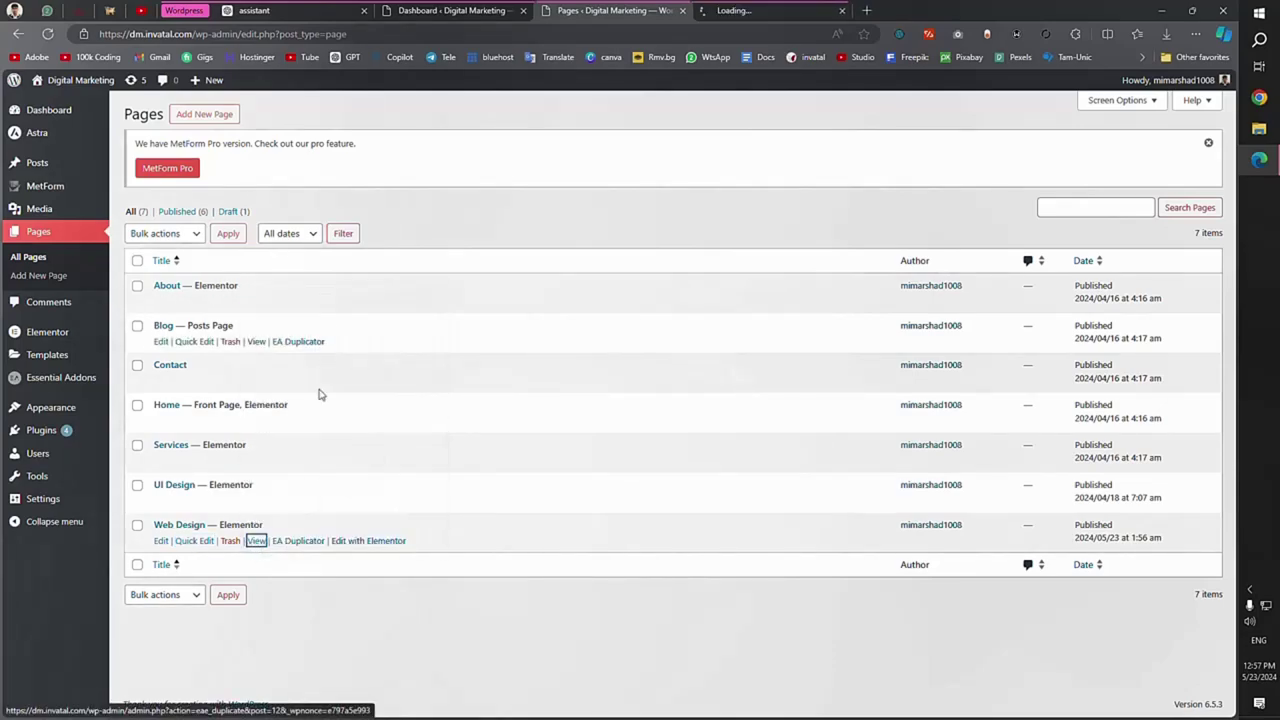
{"action": "left_click", "coordinate": [358, 541]}
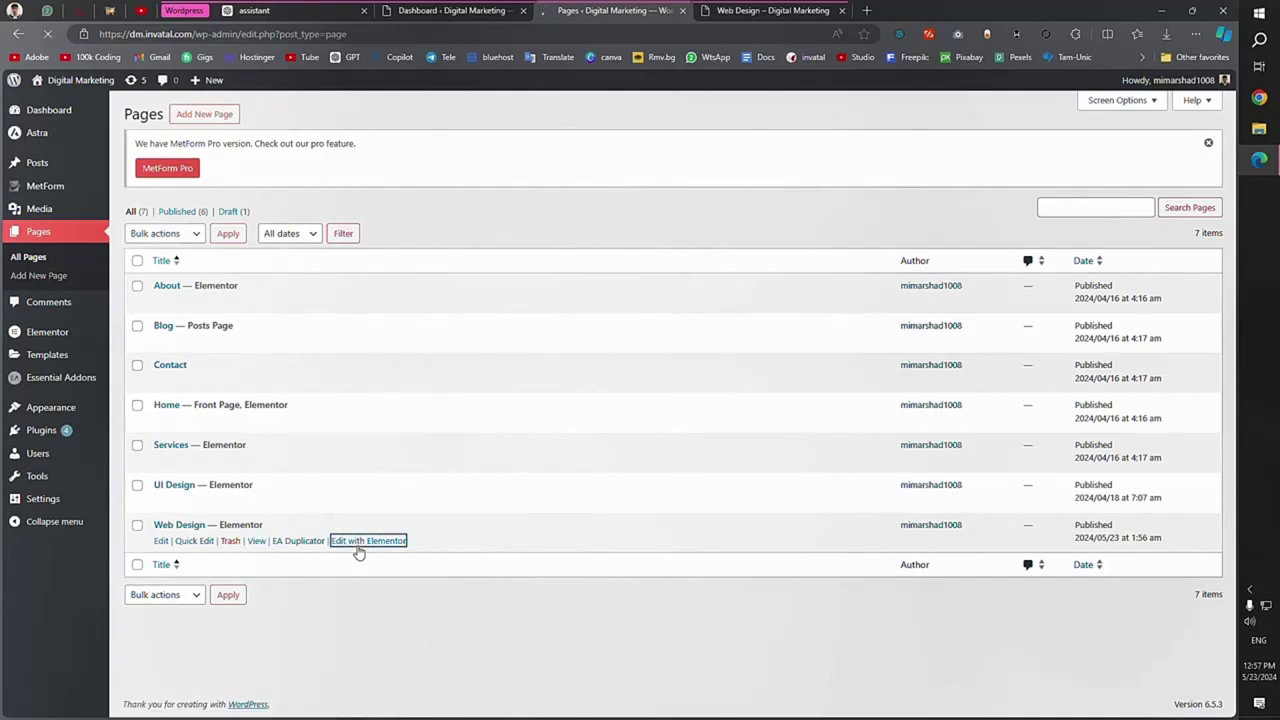
Check the headings on the live Web Design page and change the heading beside the rounded team photo to Web Design Process in Elementor.
{"action": "left_click", "coordinate": [770, 10]}
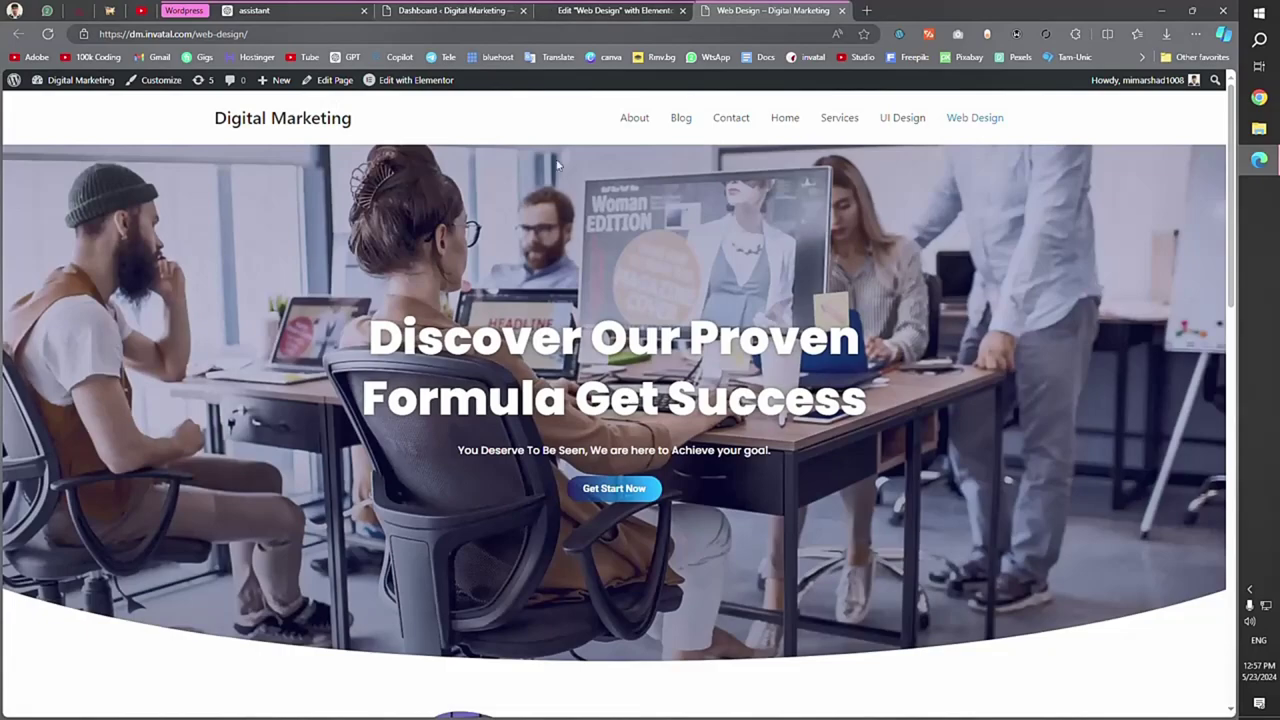
{"action": "scroll", "coordinate": [603, 397], "scroll_direction": "down", "scroll_amount": 4}
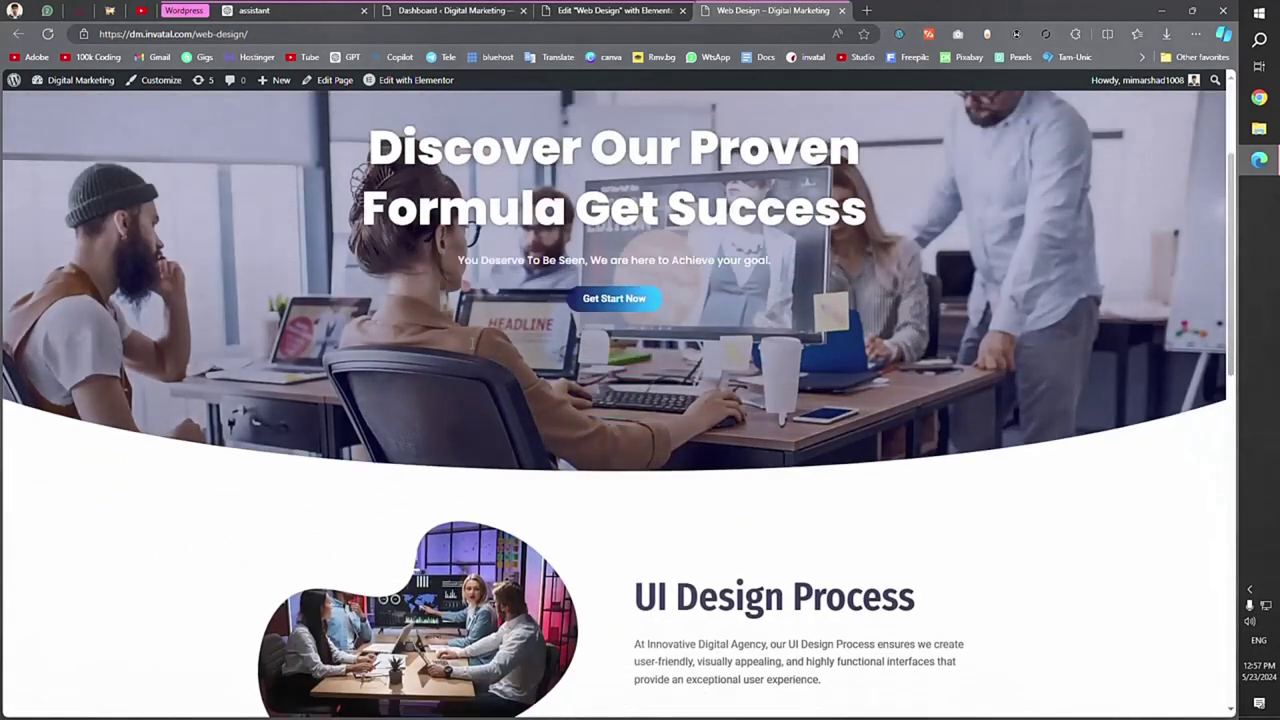
{"action": "left_click_drag", "start_coordinate": [633, 387], "coordinate": [684, 388]}
{"action": "left_click", "coordinate": [710, 320]}
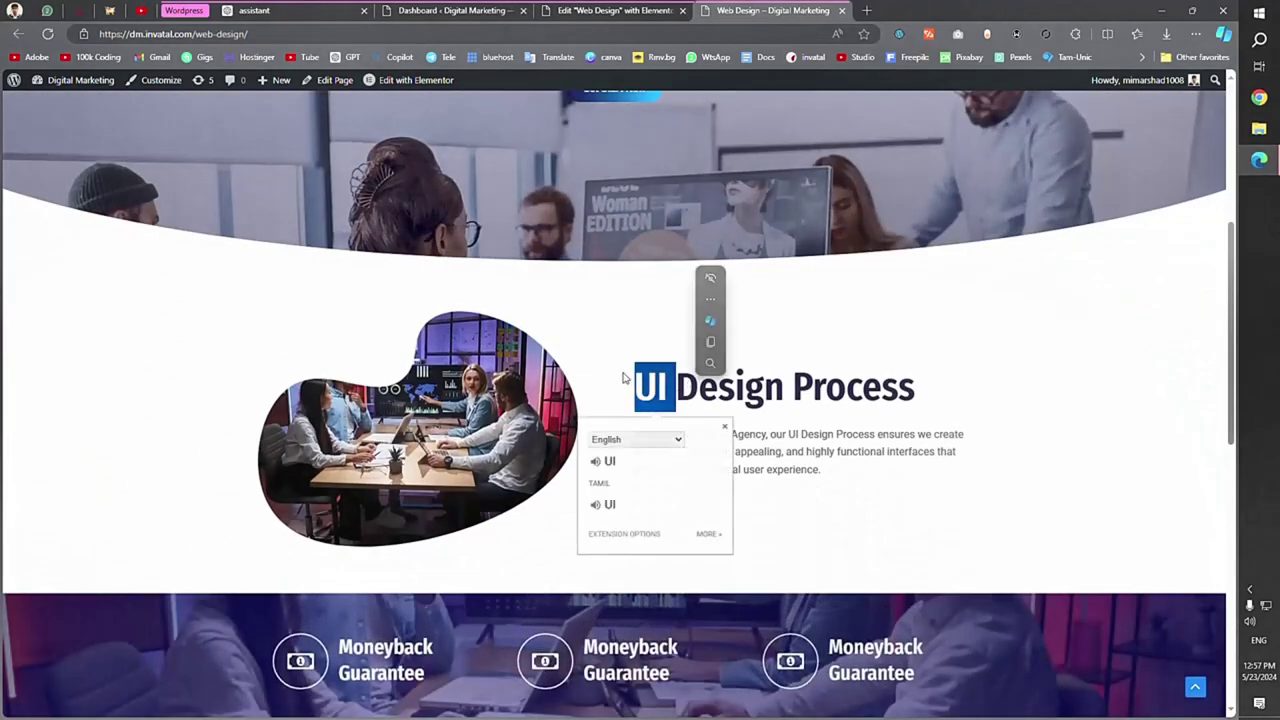
{"action": "left_click", "coordinate": [637, 365]}
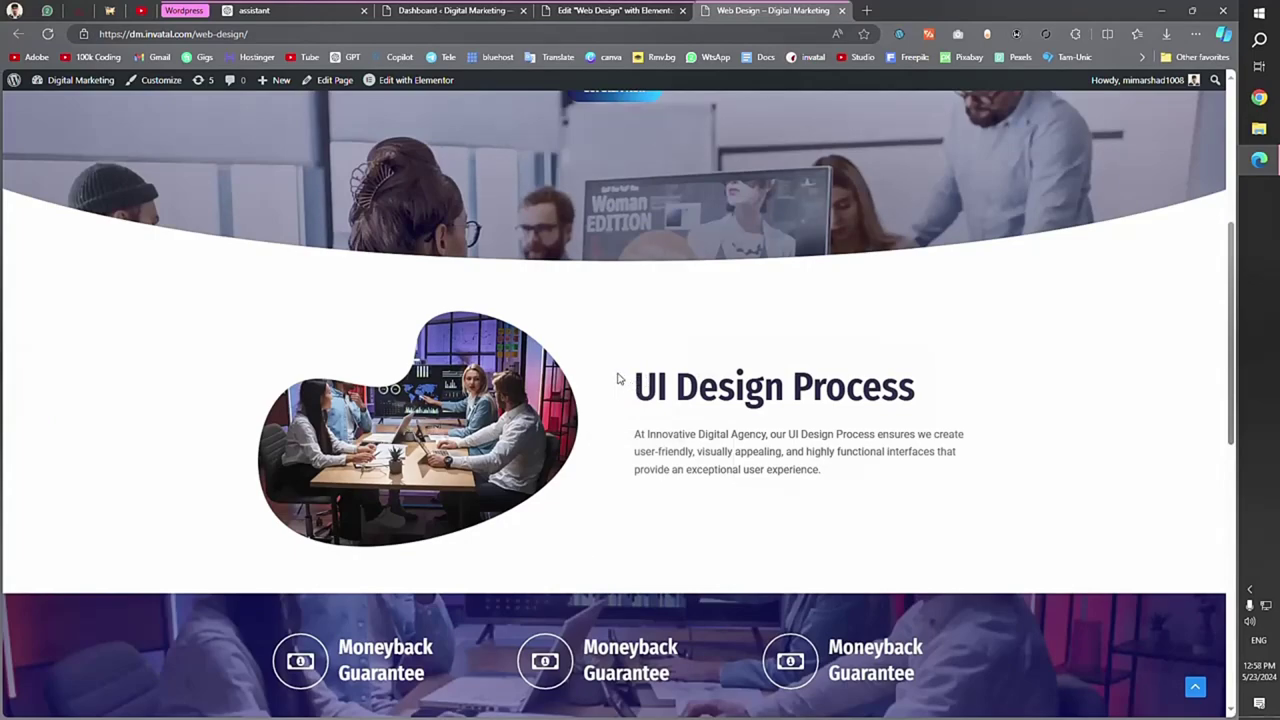
{"action": "left_click", "coordinate": [630, 10]}
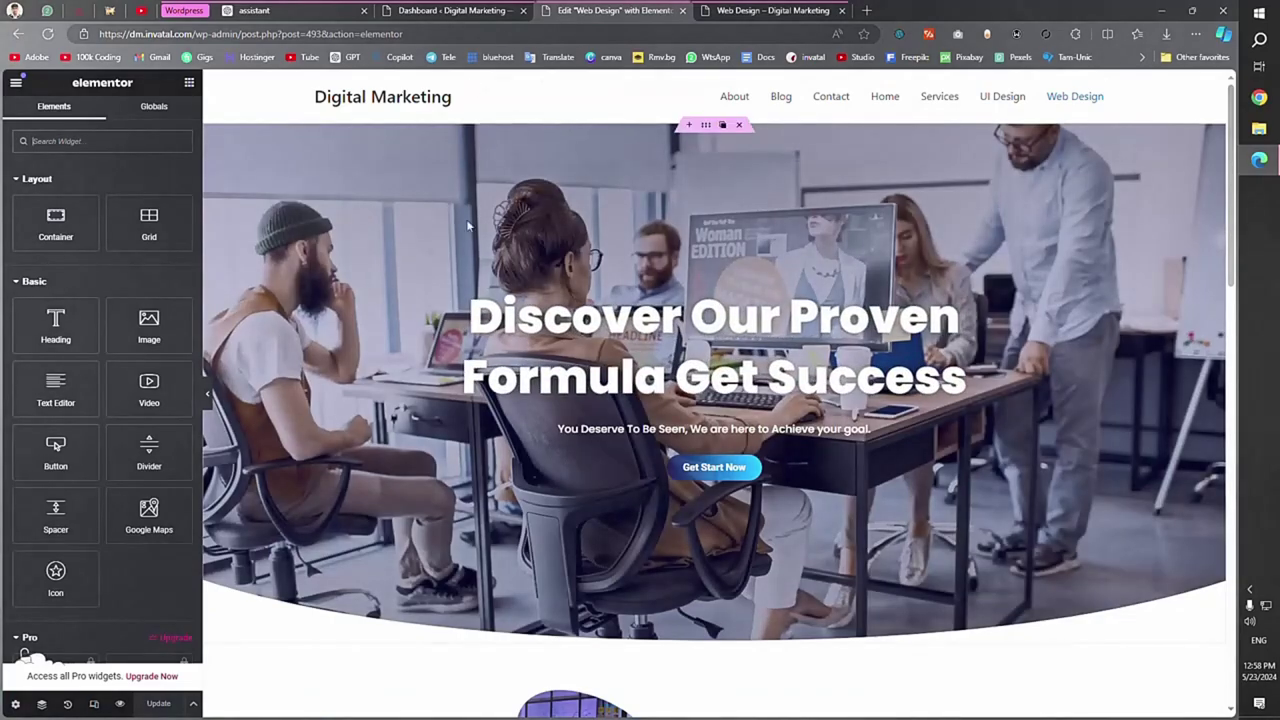
{"action": "scroll", "coordinate": [621, 390], "scroll_direction": "down", "scroll_amount": 5}
{"action": "left_click", "coordinate": [950, 366]}
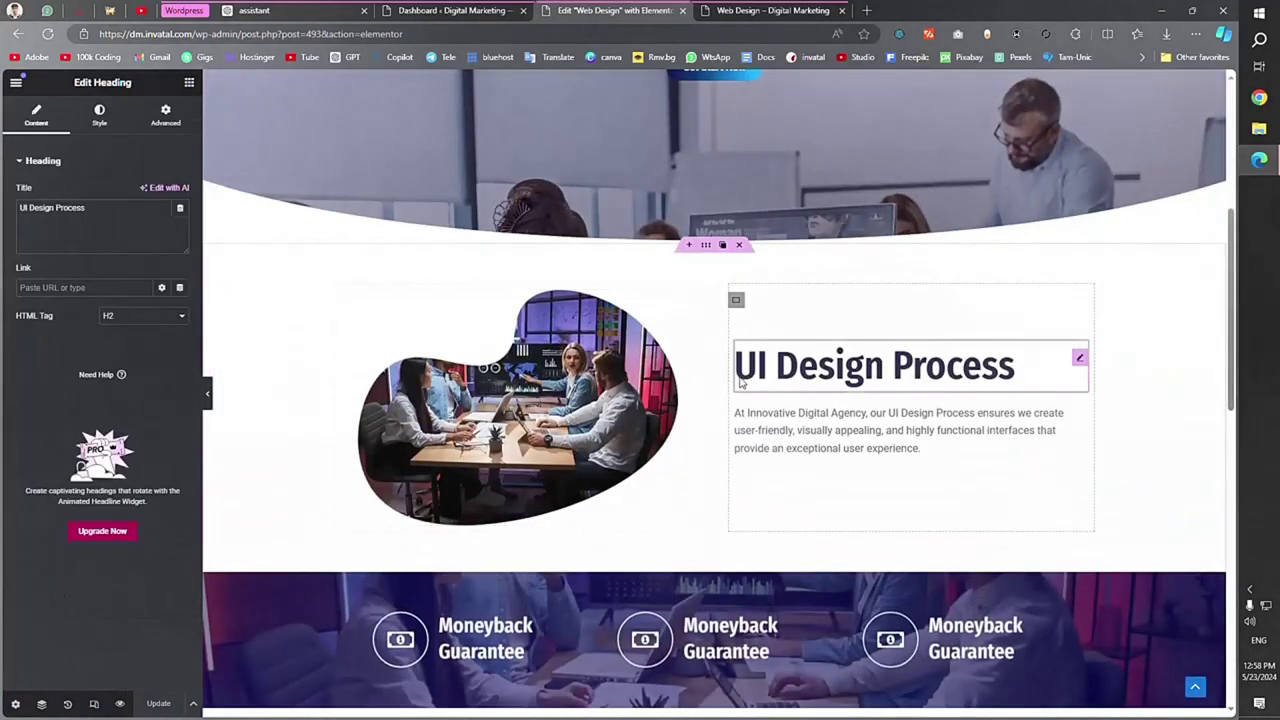
{"action": "left_click_drag", "start_coordinate": [29, 208], "coordinate": [14, 218]}
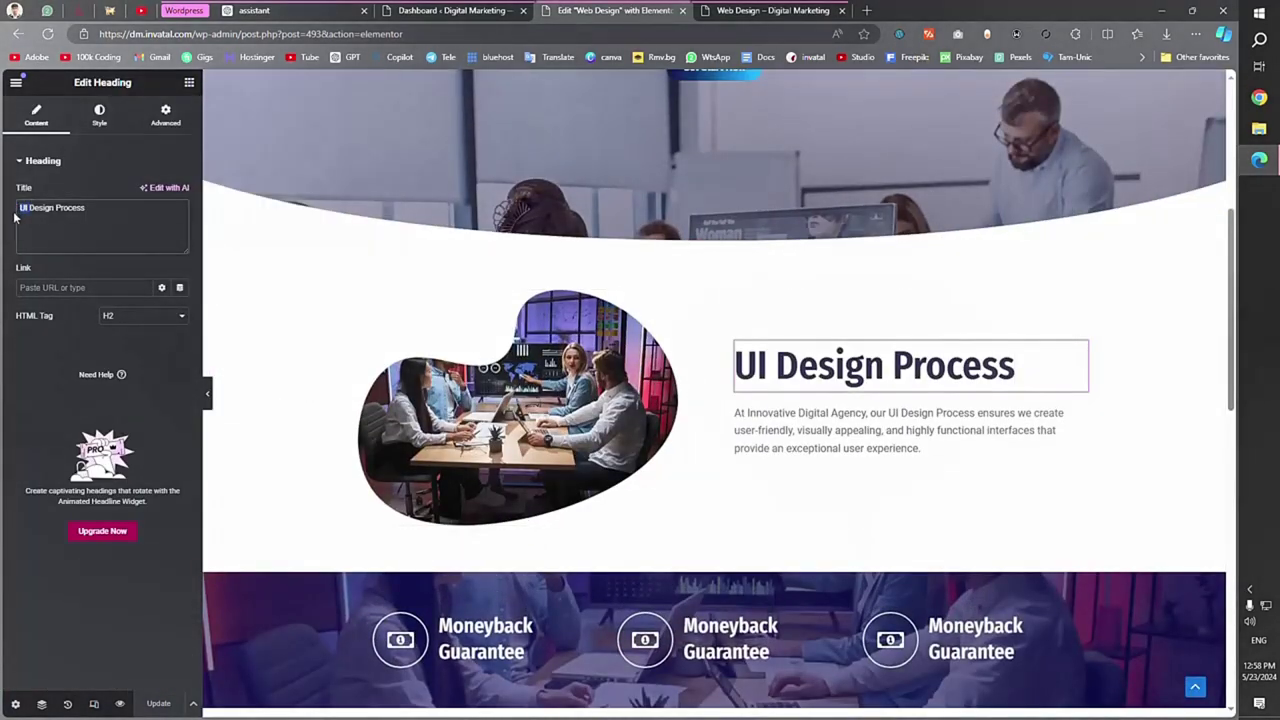
{"action": "type", "text": "Web"}
Change the heading beside the video to Web Design Process and update the page.
{"action": "scroll", "coordinate": [514, 380], "scroll_direction": "down", "scroll_amount": 4}
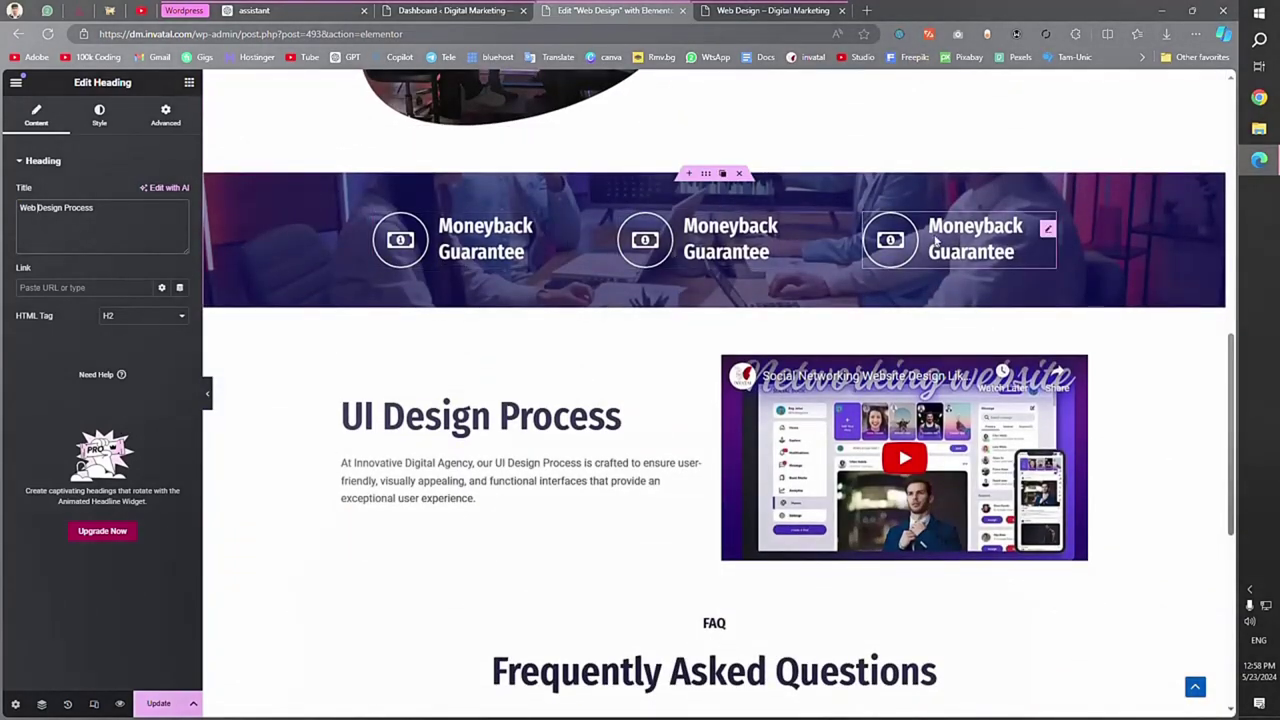
{"action": "left_click", "coordinate": [500, 416]}
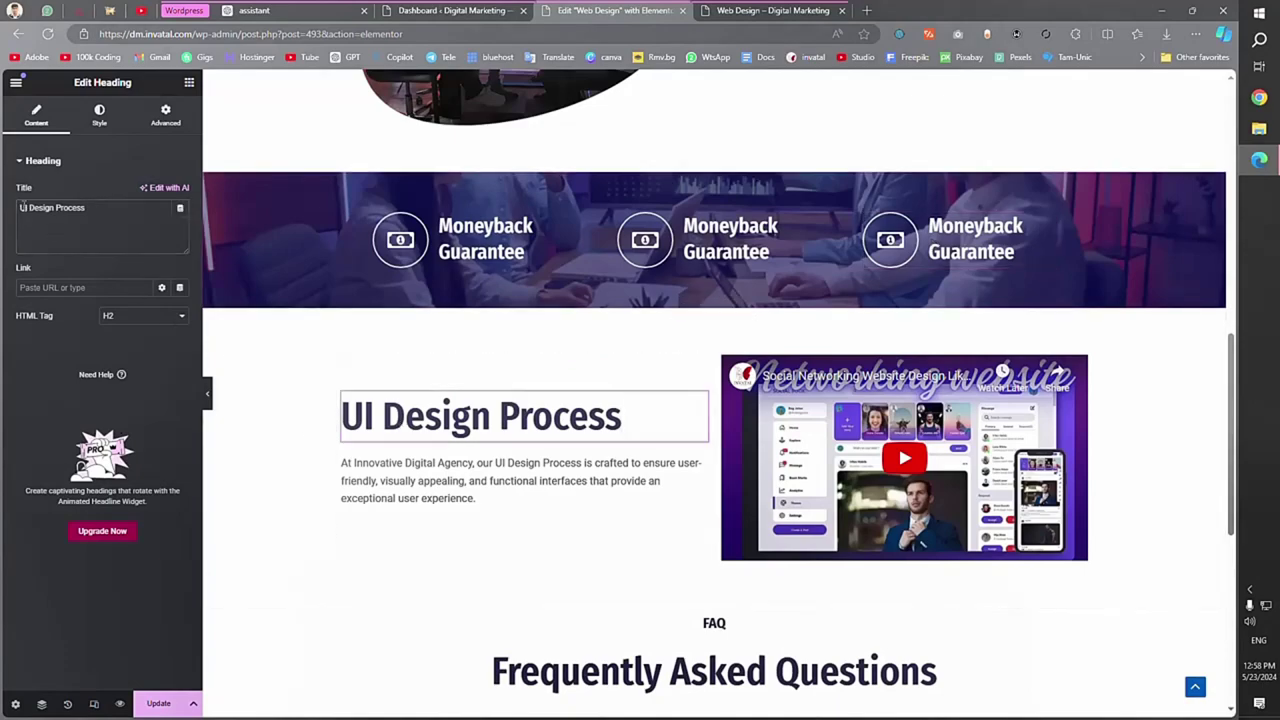
{"action": "left_click_drag", "start_coordinate": [27, 208], "coordinate": [13, 218]}
{"action": "type", "text": "Web"}
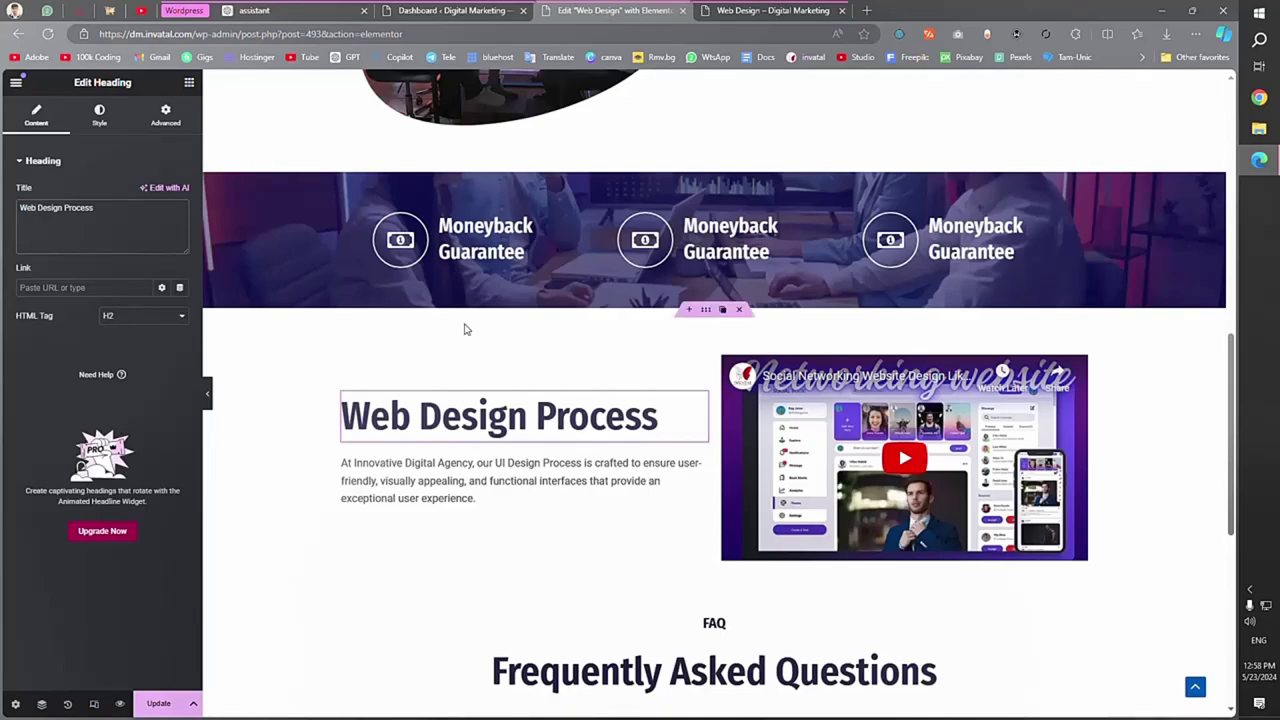
{"action": "scroll", "coordinate": [490, 340], "scroll_direction": "down", "scroll_amount": 3}
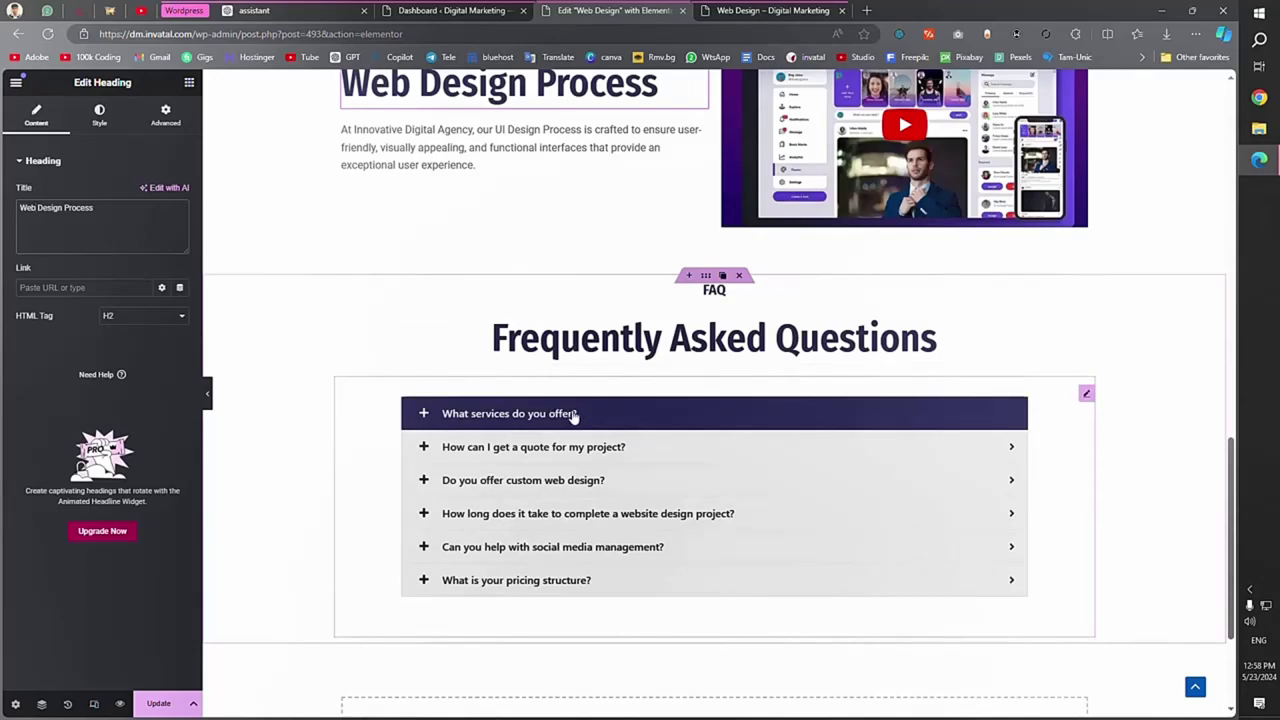
{"action": "left_click", "coordinate": [158, 703]}
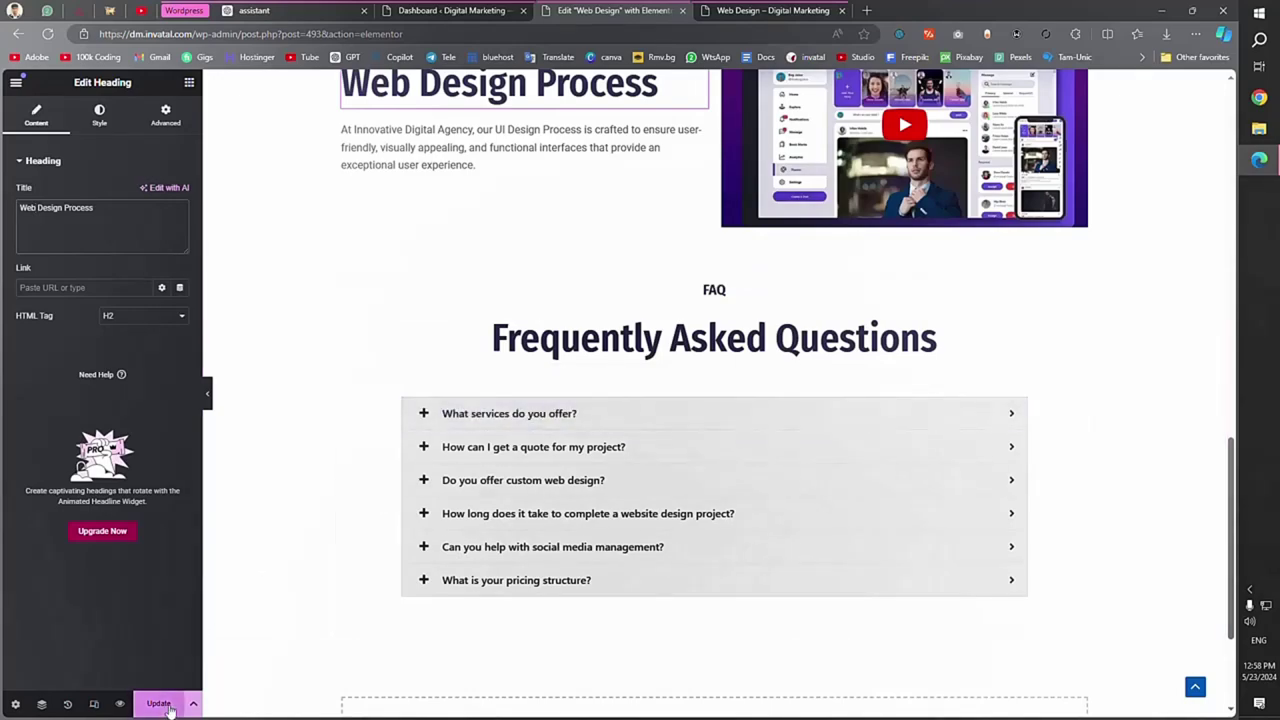
Preview the Web Design page in responsive mode at the Tablet Portrait size.
{"action": "scroll", "coordinate": [414, 371], "scroll_direction": "up", "scroll_amount": 15}
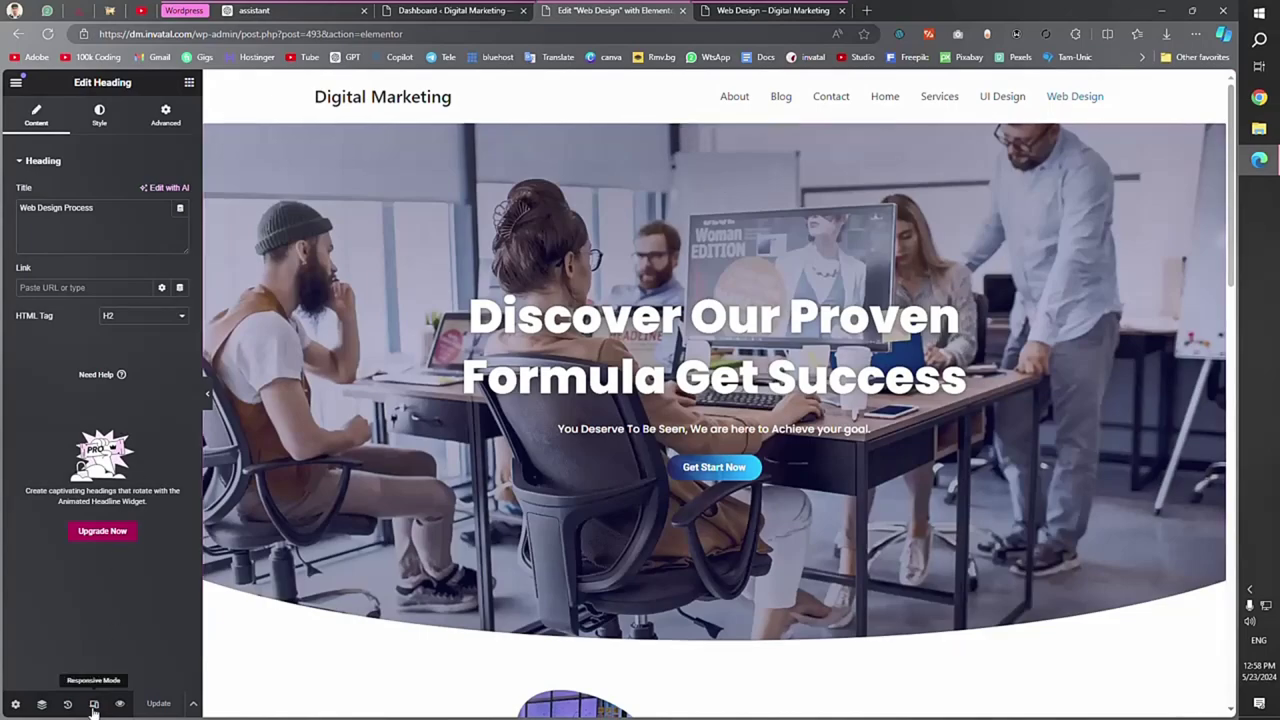
{"action": "left_click", "coordinate": [94, 704]}
{"action": "left_click", "coordinate": [660, 82]}
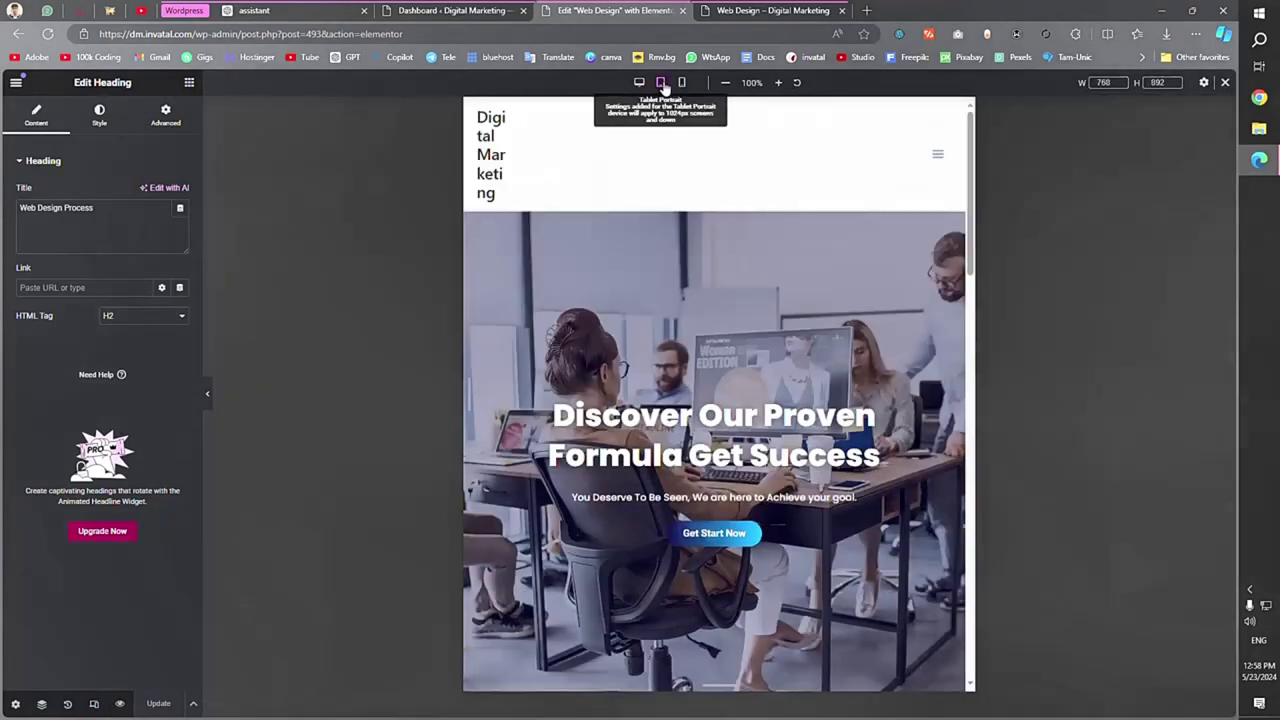
{"action": "scroll", "coordinate": [634, 224], "scroll_direction": "down", "scroll_amount": 10}
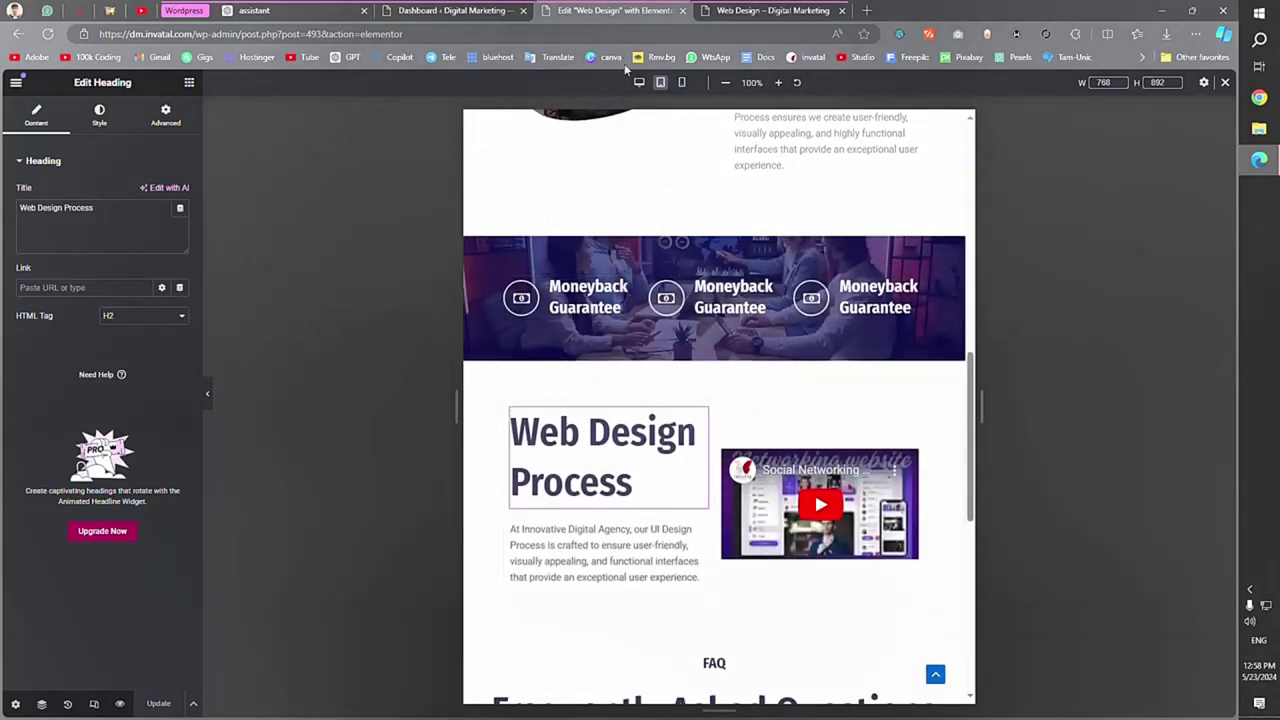
Close the Web Design editor and live page, and open the list of all pages from the dashboard.
{"action": "left_click", "coordinate": [683, 10]}
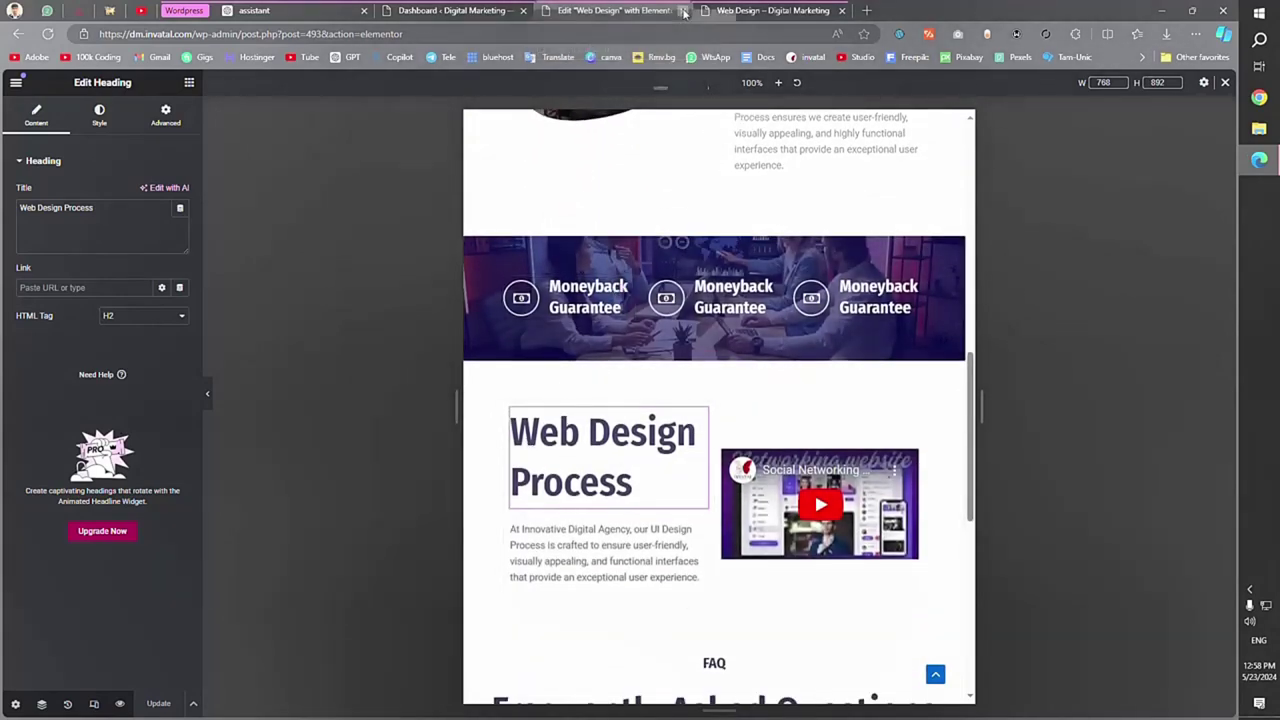
{"action": "left_click", "coordinate": [683, 10]}
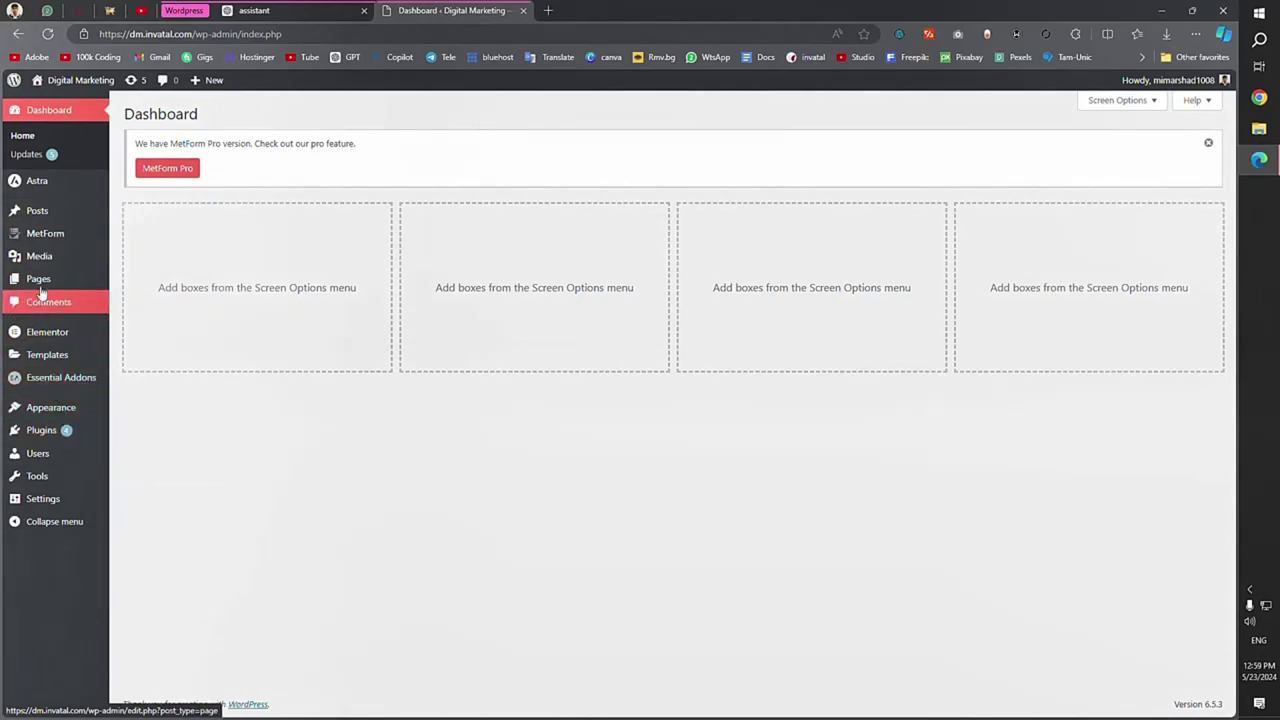
{"action": "mouse_move", "coordinate": [40, 285]}
{"action": "left_click", "coordinate": [137, 281]}
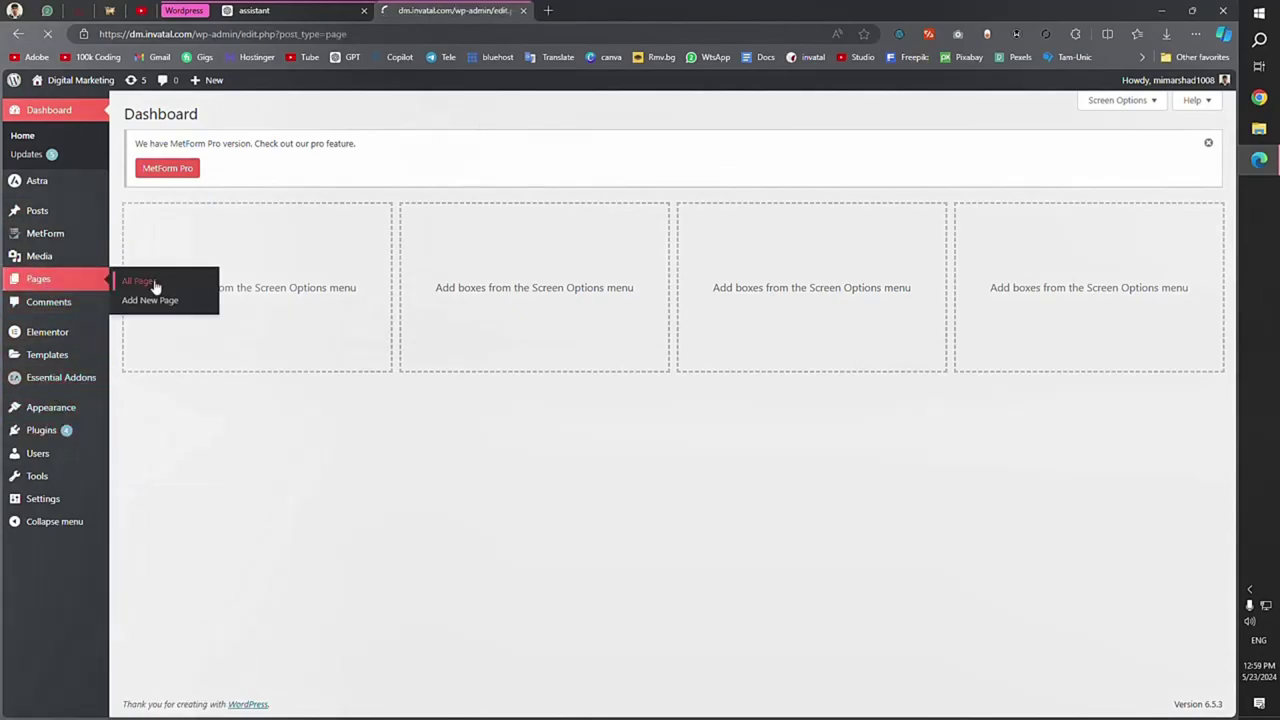
Open the Contact page for editing and switch it to Elementor.
{"action": "mouse_move", "coordinate": [174, 281]}
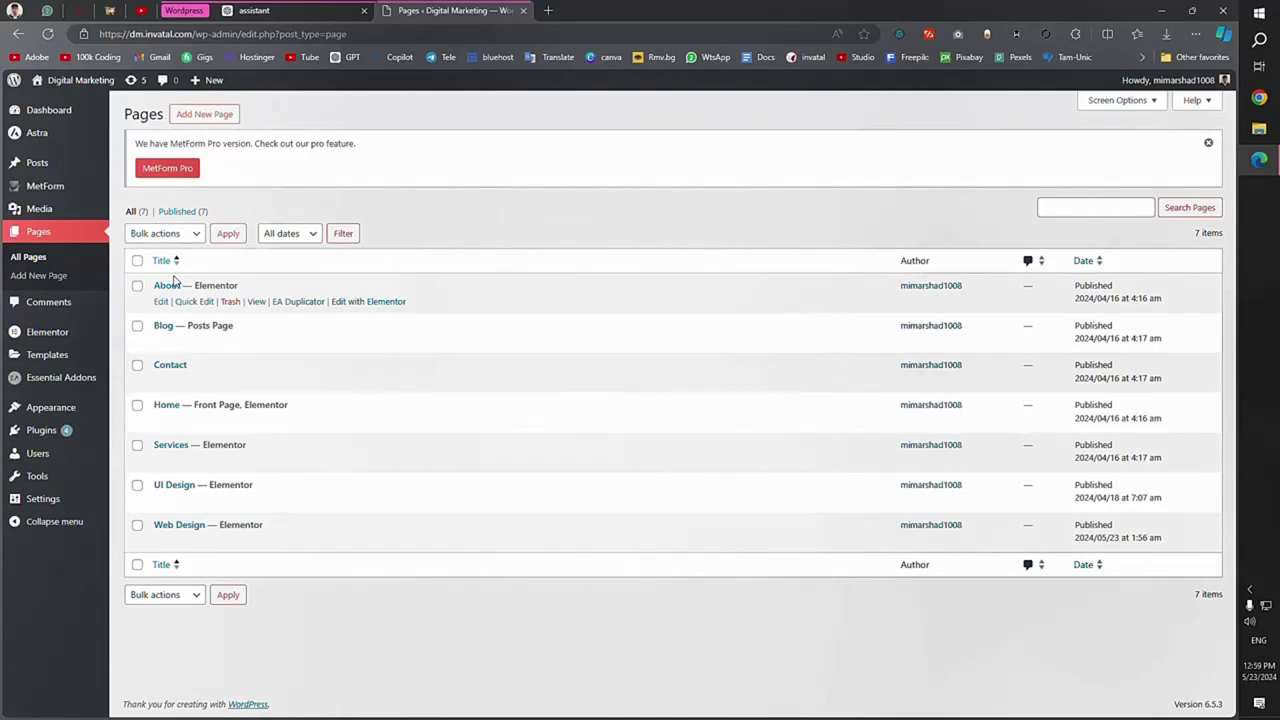
{"action": "mouse_move", "coordinate": [162, 373]}
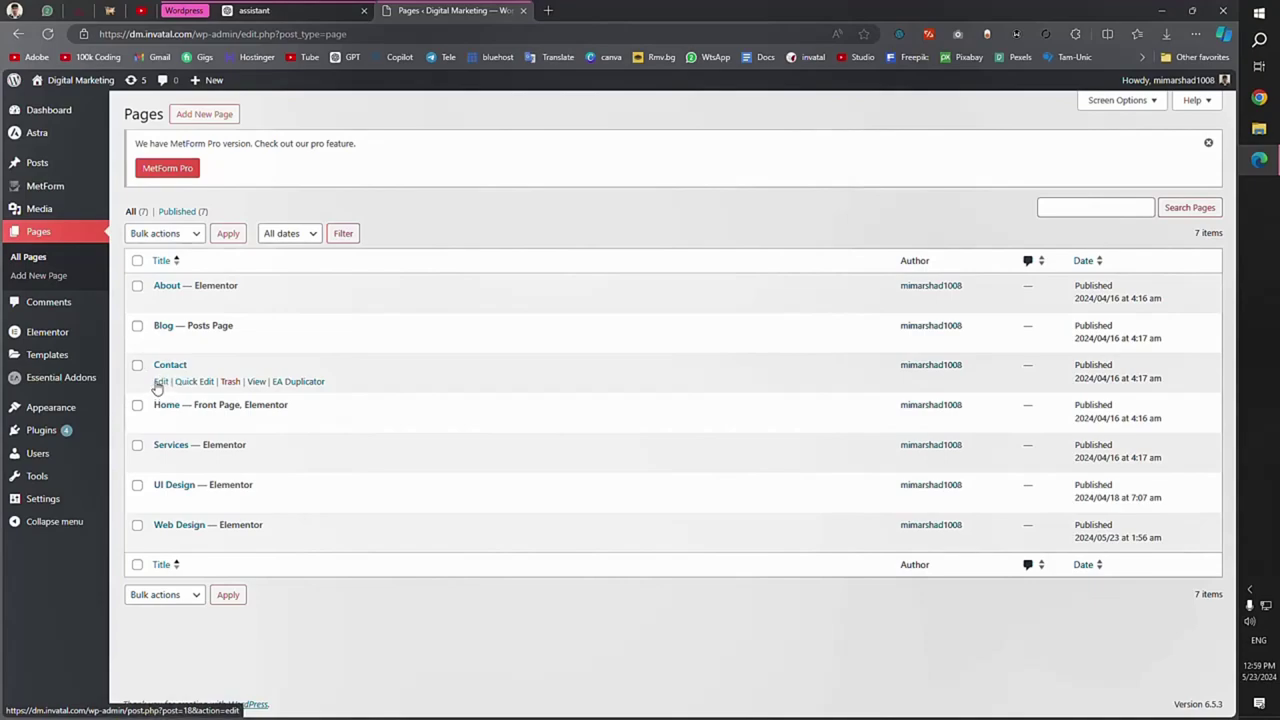
{"action": "left_click", "coordinate": [160, 381]}
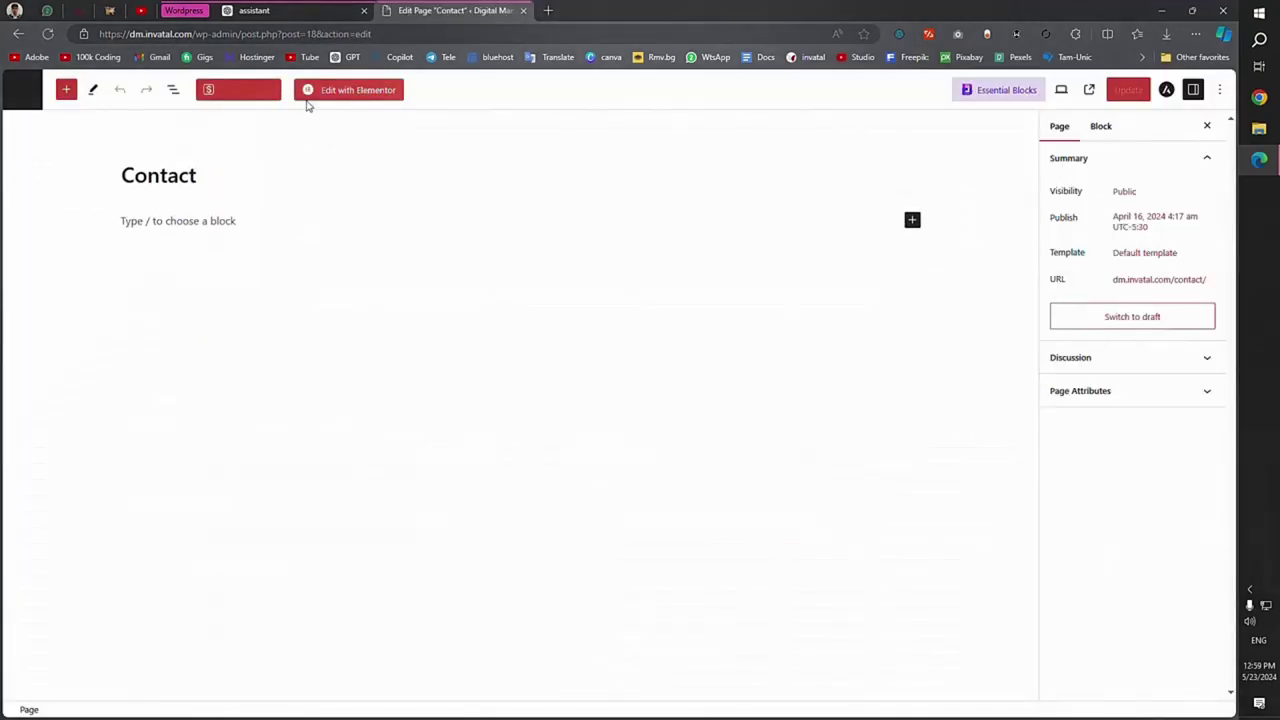
{"action": "left_click", "coordinate": [320, 98]}
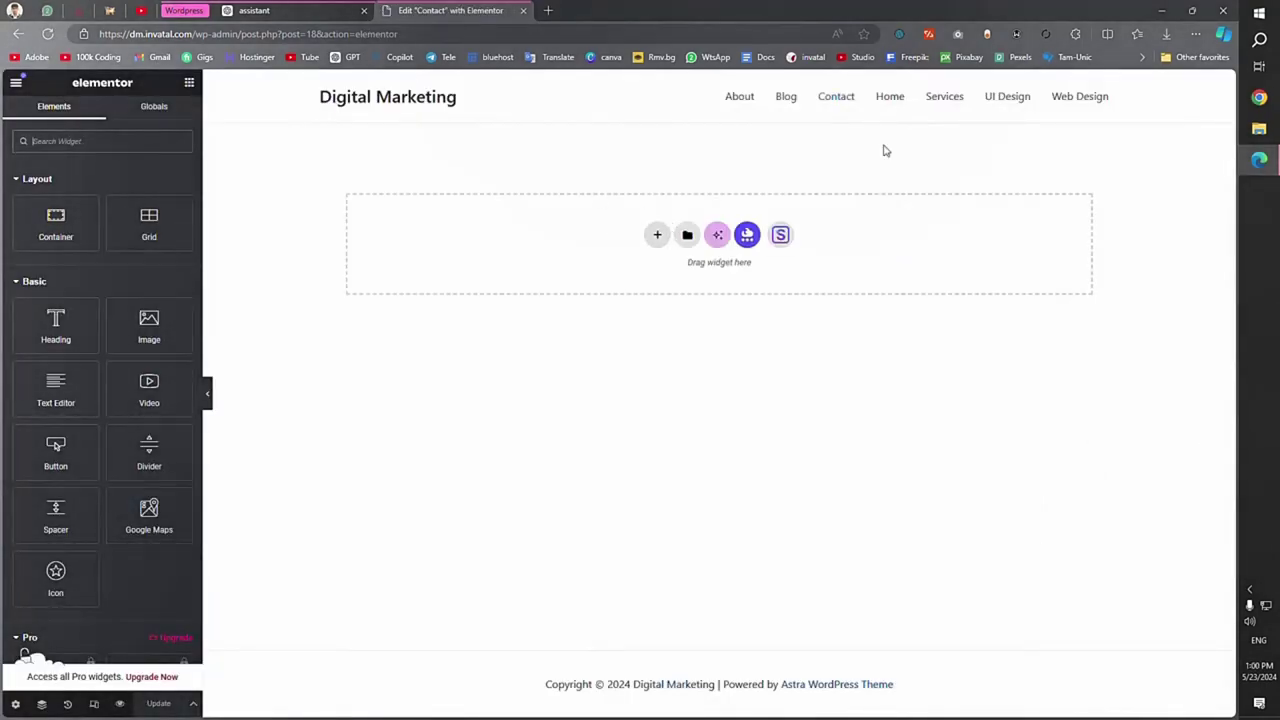
Insert the saved Heading Banner Area template into the Contact page and apply its container settings.
{"action": "left_click", "coordinate": [687, 234]}
{"action": "left_click", "coordinate": [656, 142]}
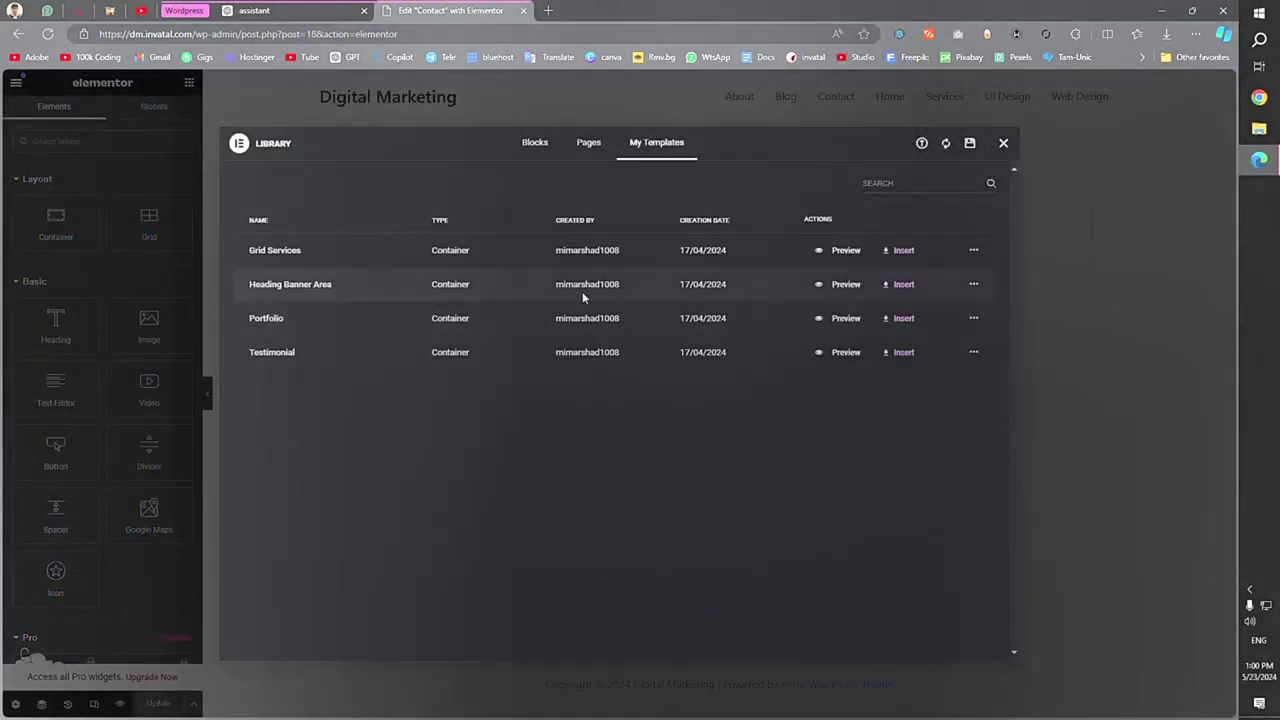
{"action": "left_click", "coordinate": [889, 286]}
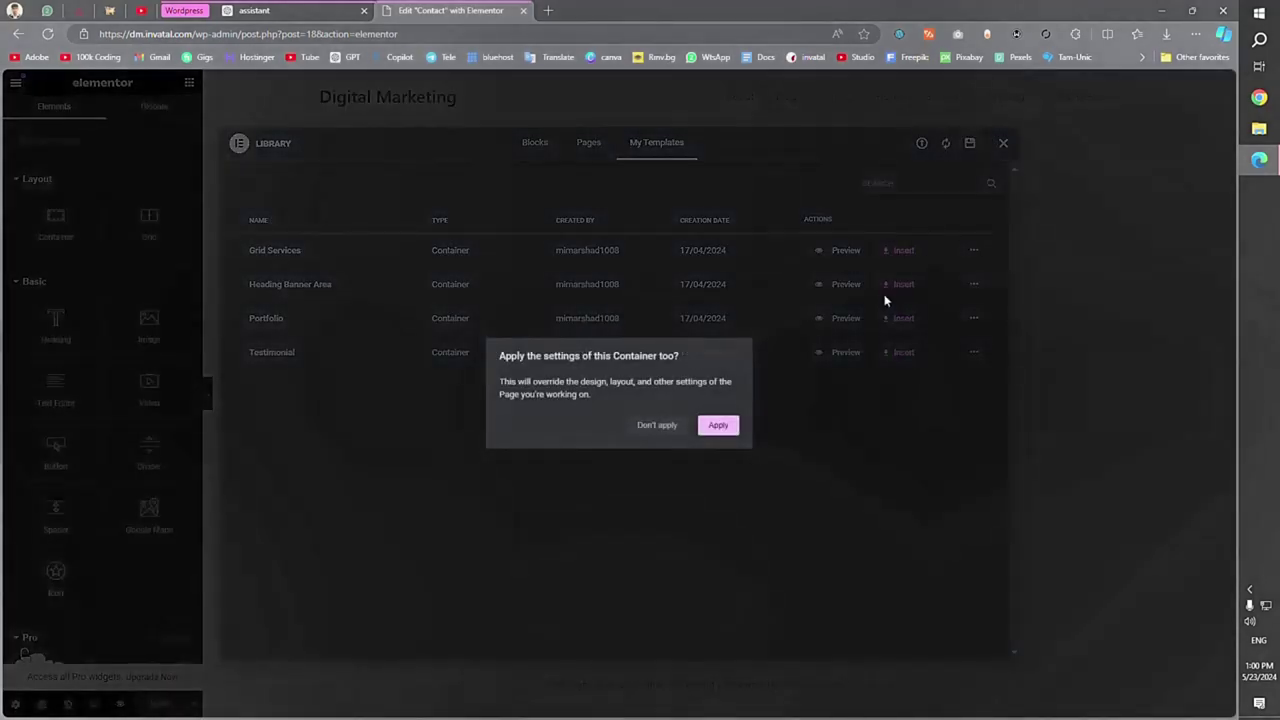
{"action": "left_click", "coordinate": [729, 424]}
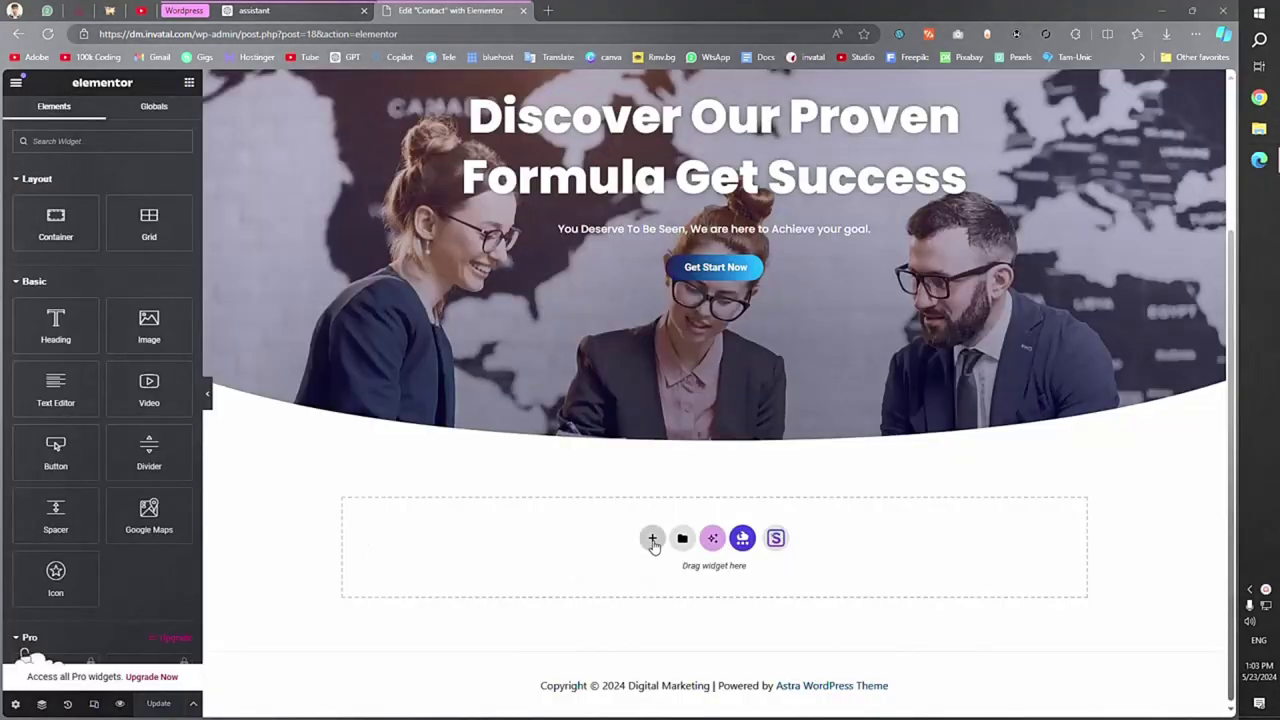
Add a Flexbox container with two equal columns below the heading banner on the Contact page.
{"action": "left_click", "coordinate": [652, 538]}
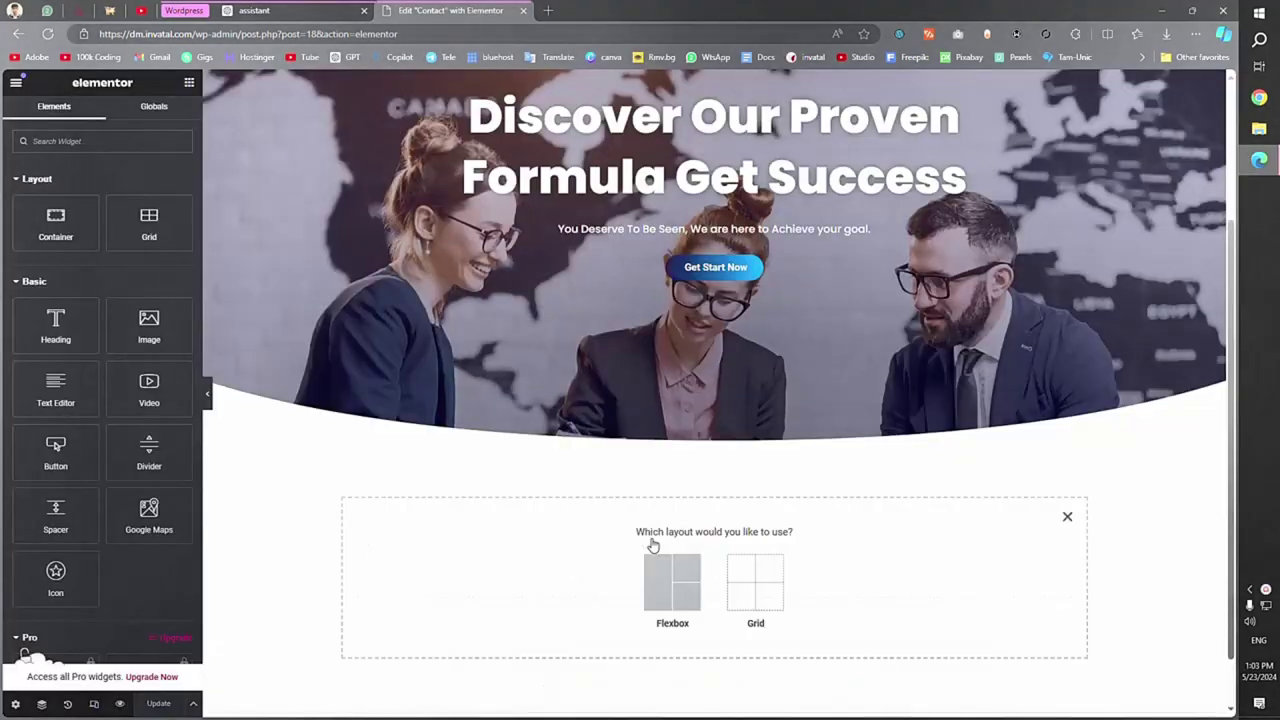
{"action": "left_click", "coordinate": [670, 590]}
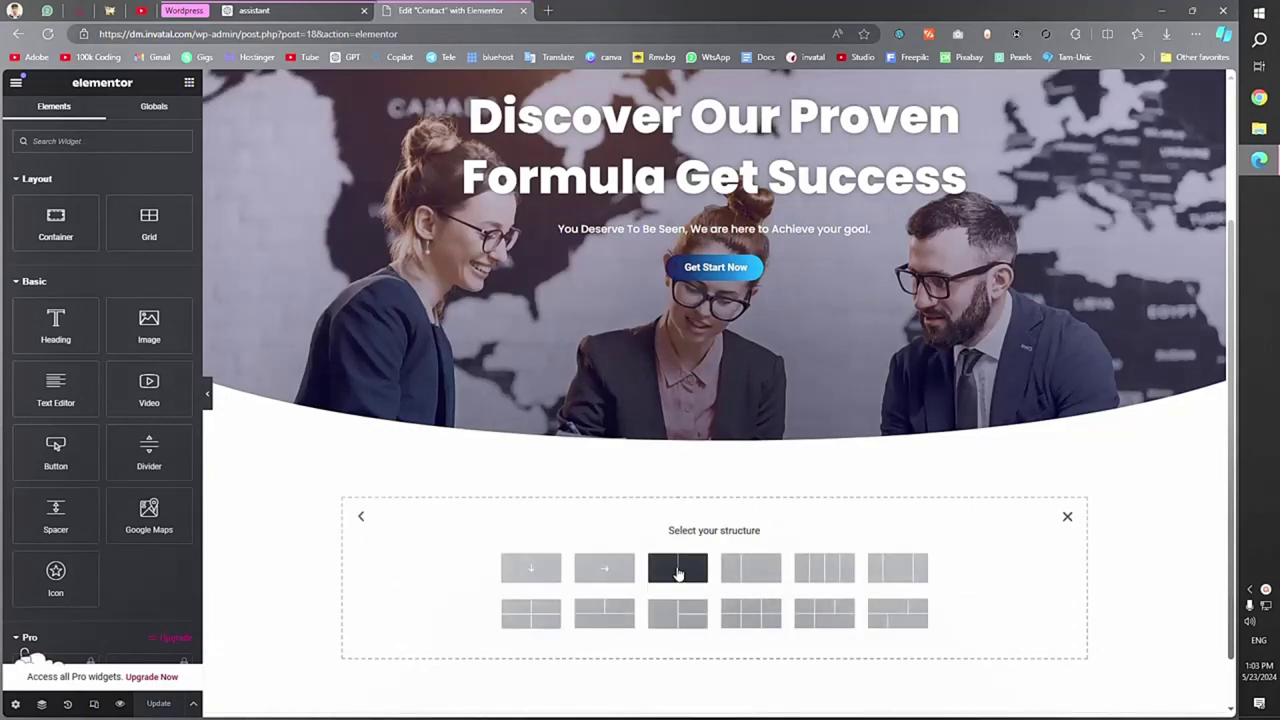
{"action": "left_click", "coordinate": [678, 569]}
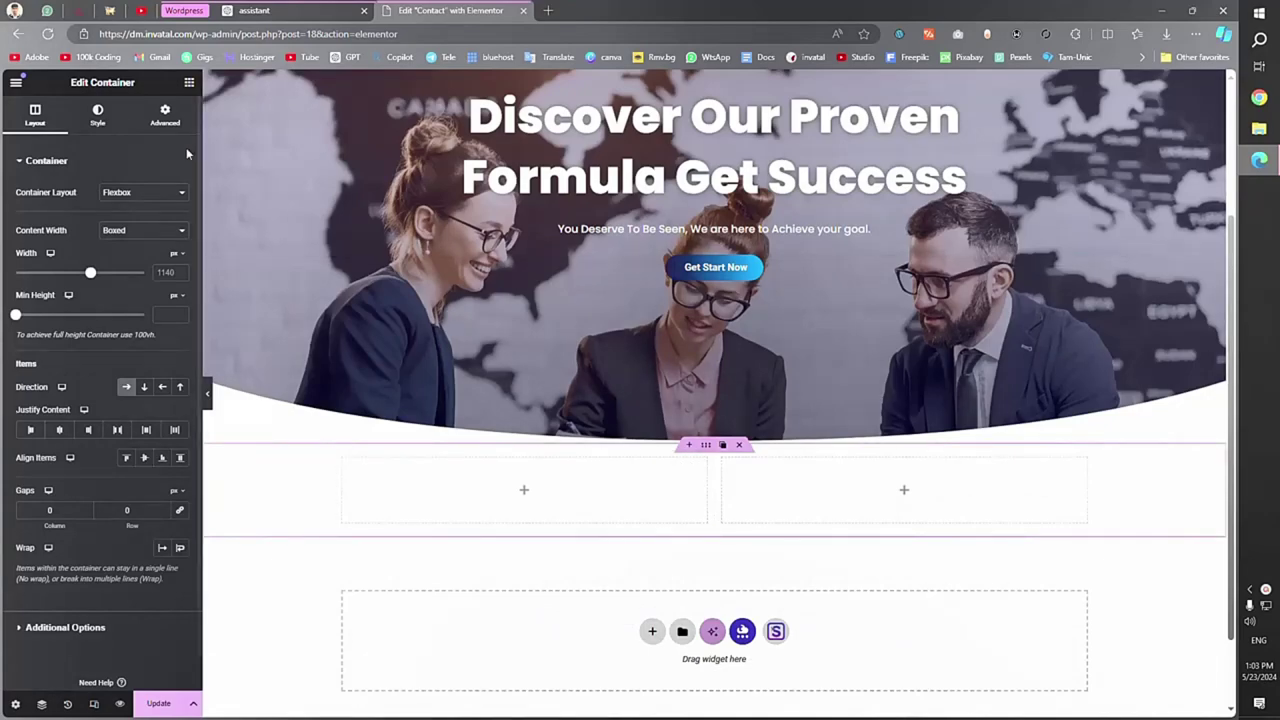
Set the new container's padding to 100 px top and 60 px on the other sides, and center its justified content.
{"action": "left_click", "coordinate": [165, 115]}
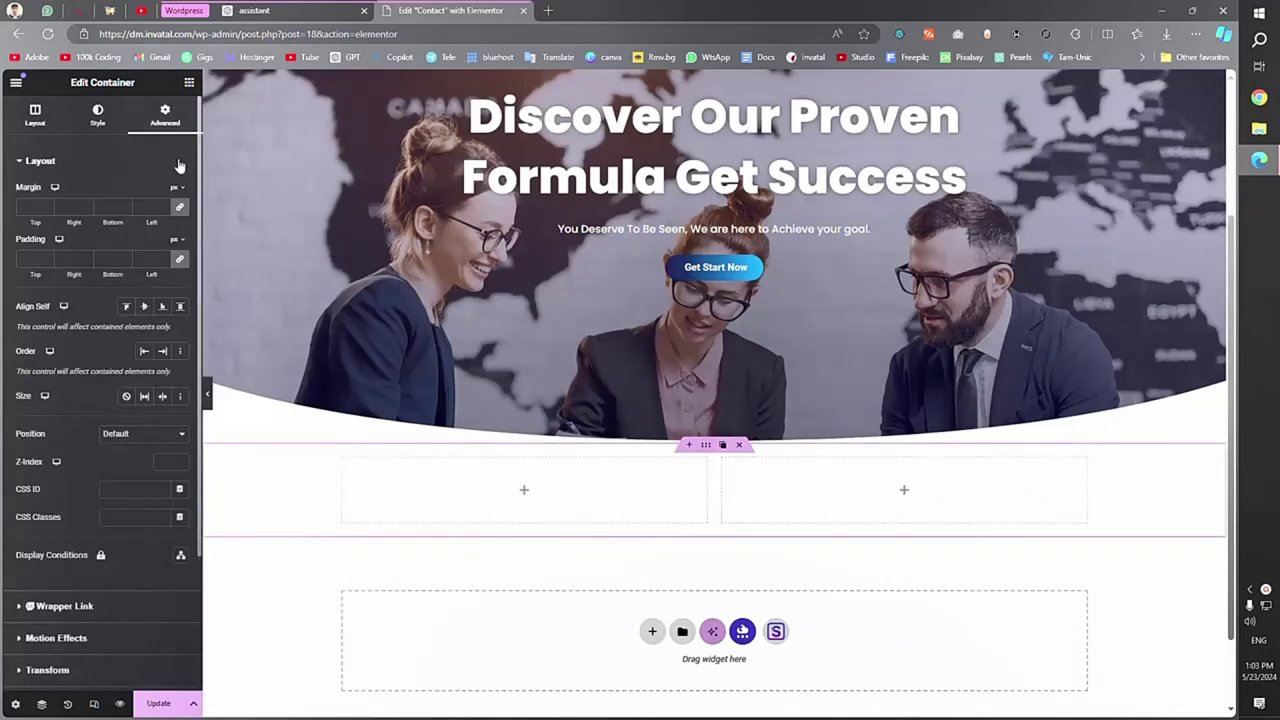
{"action": "left_click", "coordinate": [33, 259]}
{"action": "type", "text": "60"}
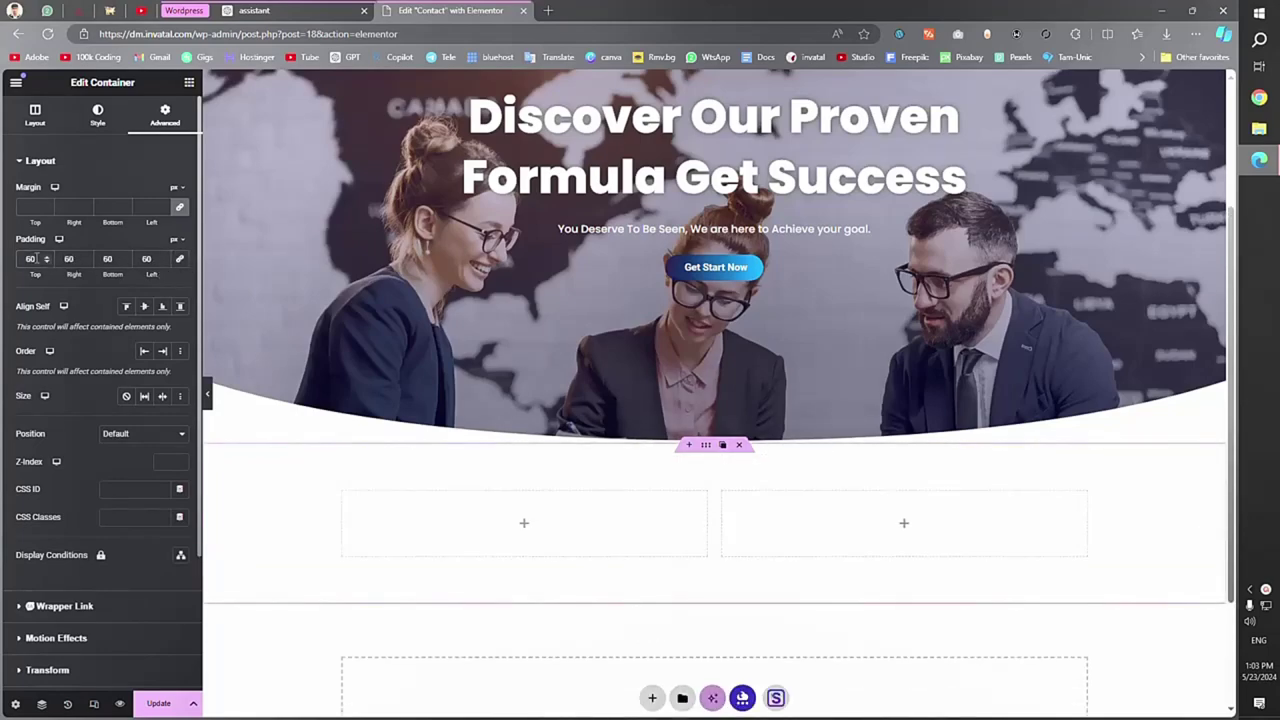
{"action": "type", "text": "100"}
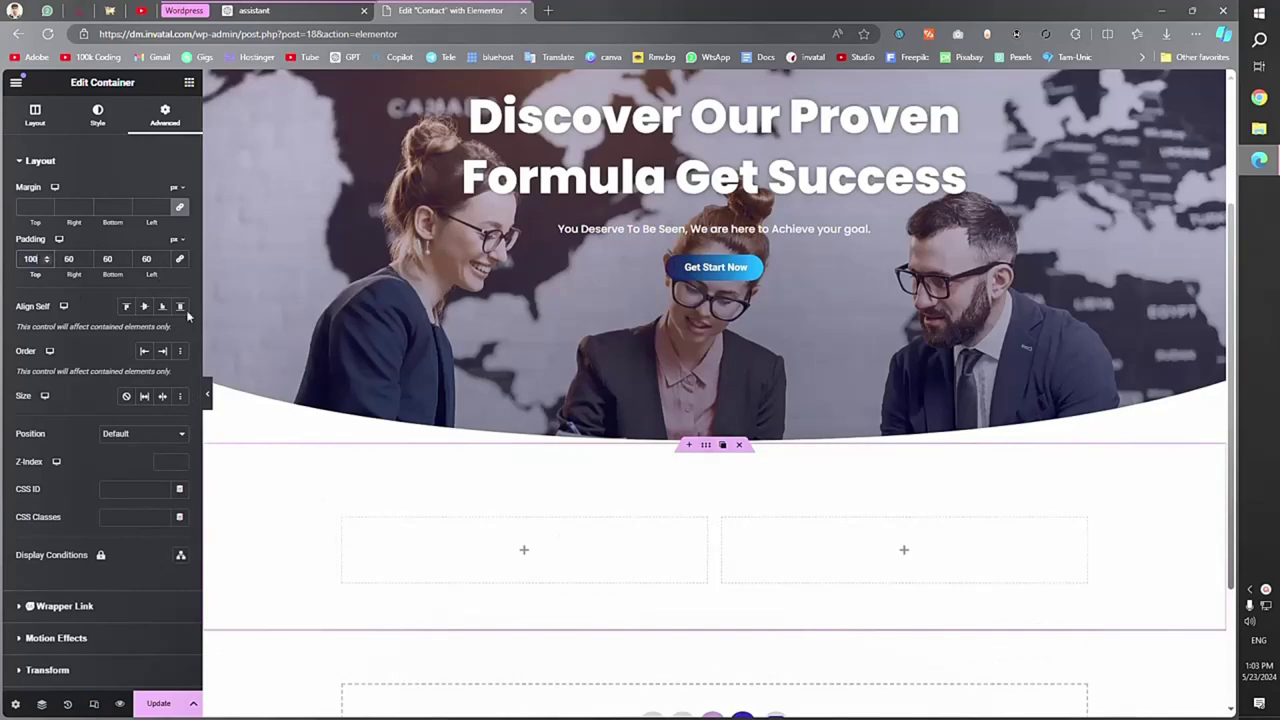
{"action": "left_click", "coordinate": [35, 115]}
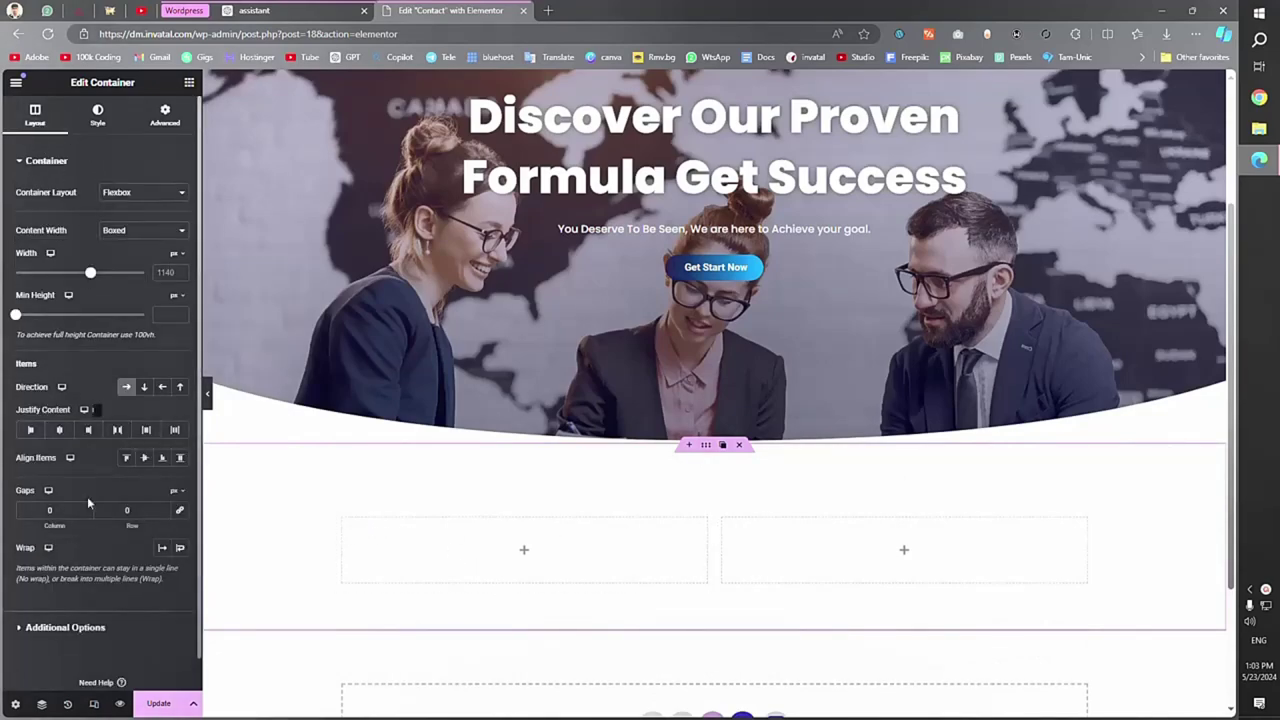
{"action": "left_click", "coordinate": [59, 429]}
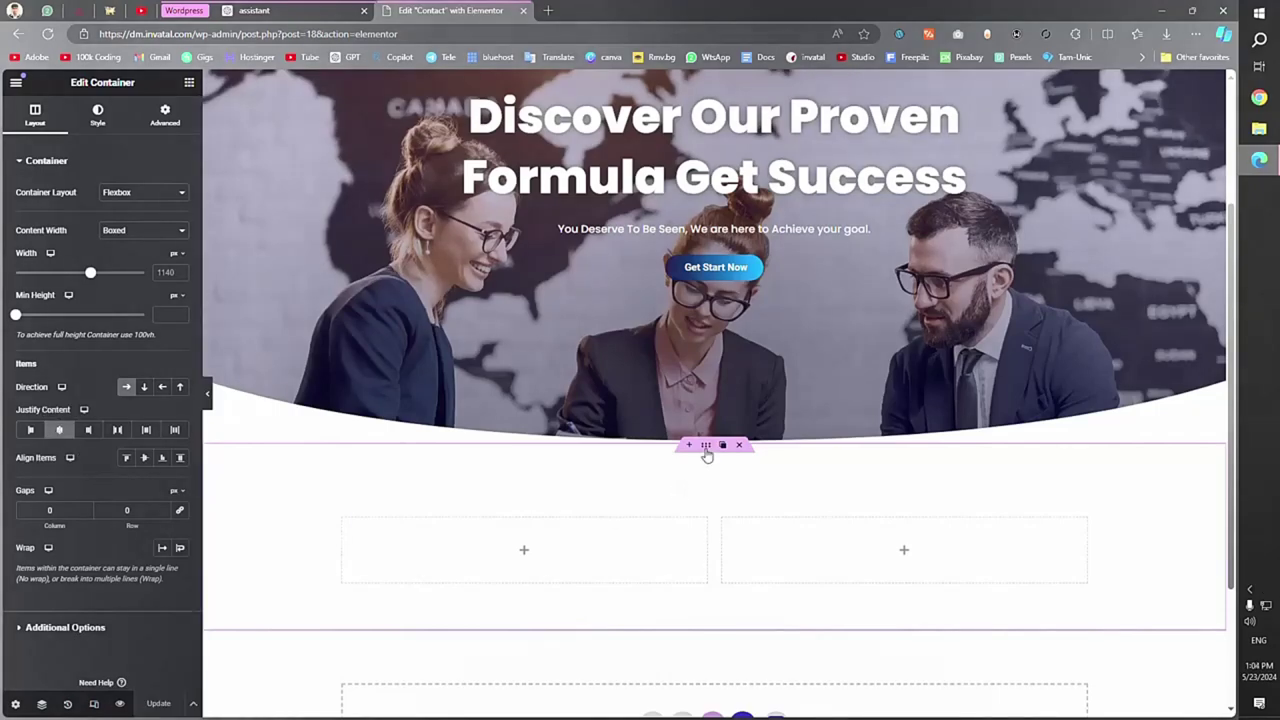
Upload the Home-About-BG image and apply it as the two-column container's classic background.
{"action": "left_click", "coordinate": [97, 113]}
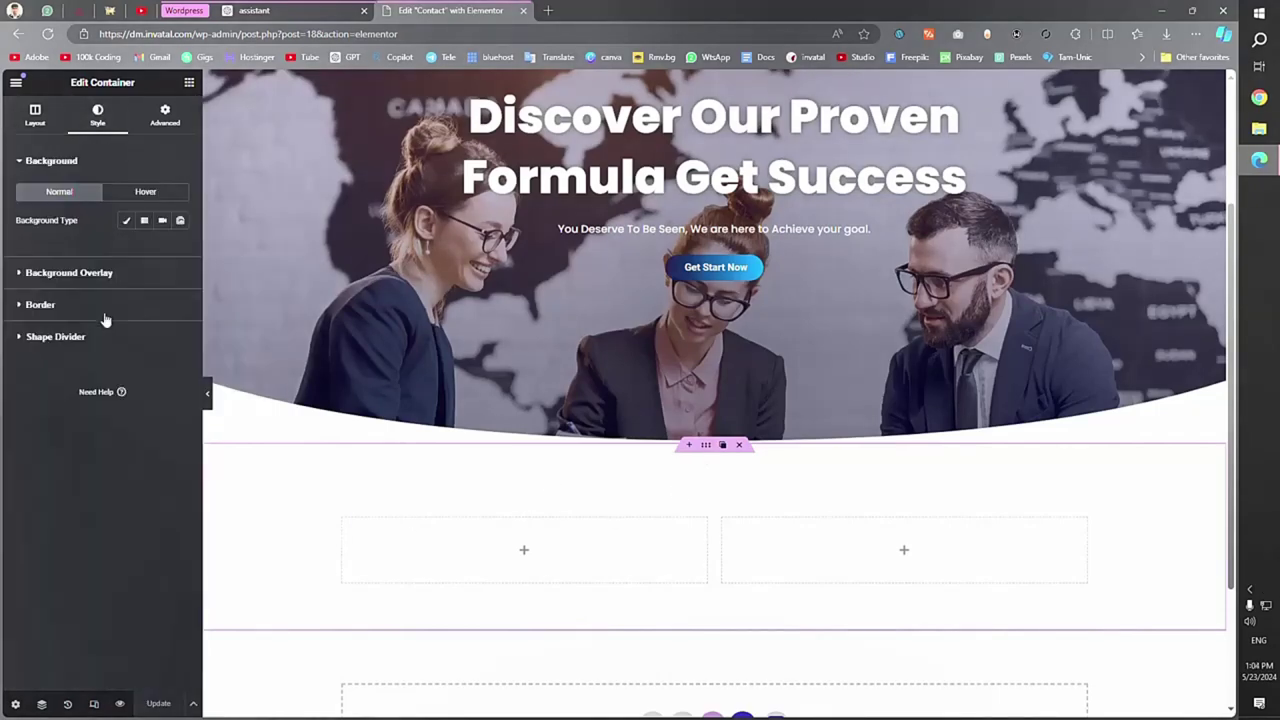
{"action": "left_click", "coordinate": [126, 221]}
{"action": "left_click", "coordinate": [52, 330]}
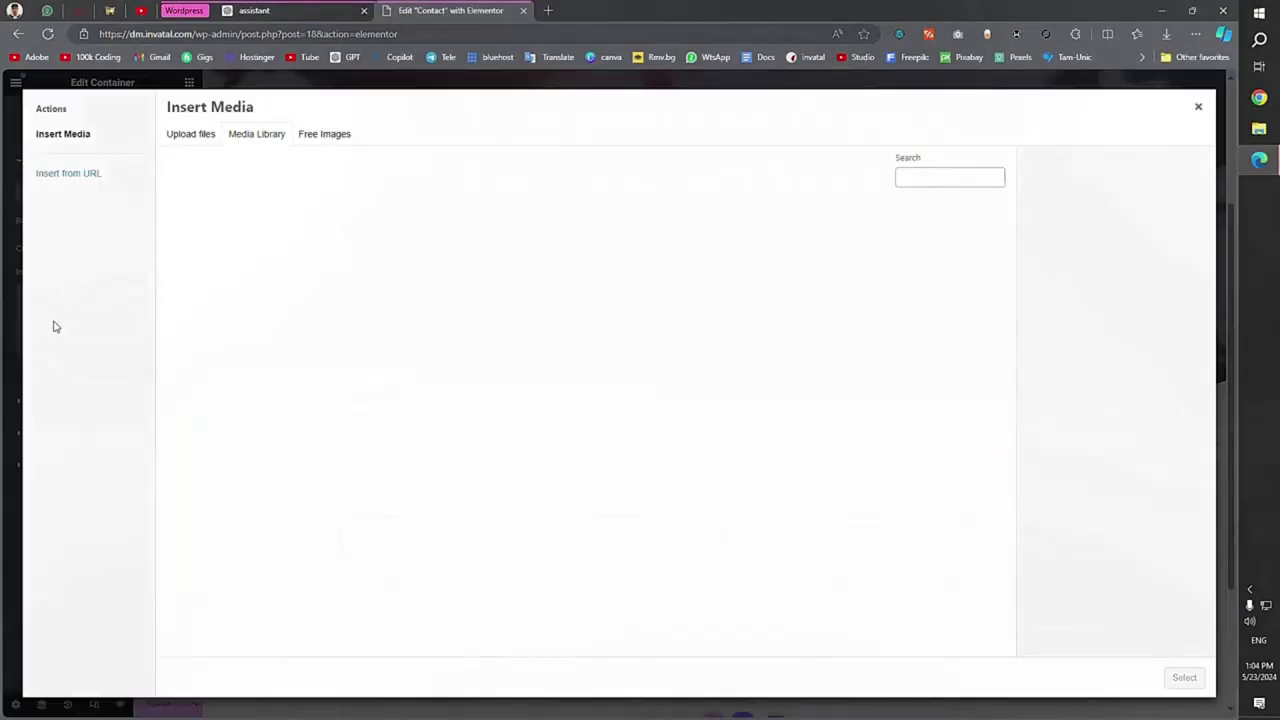
{"action": "left_click", "coordinate": [195, 134]}
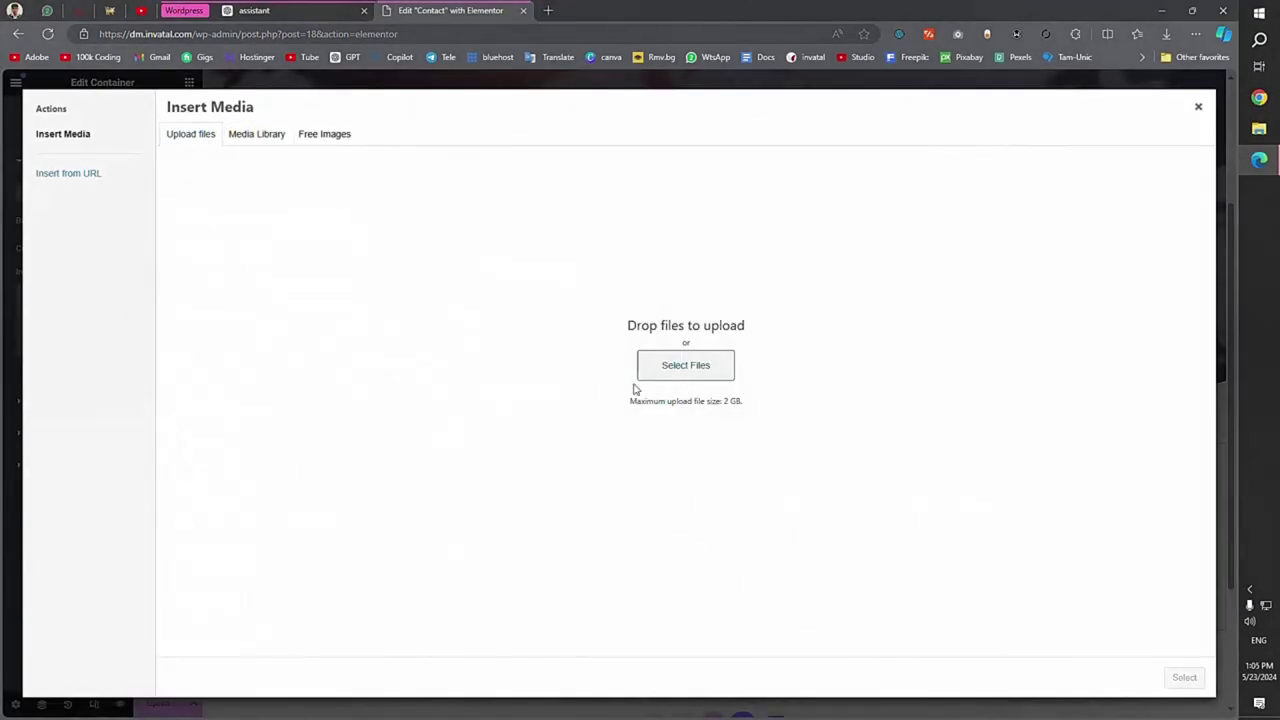
{"action": "left_click", "coordinate": [684, 364]}
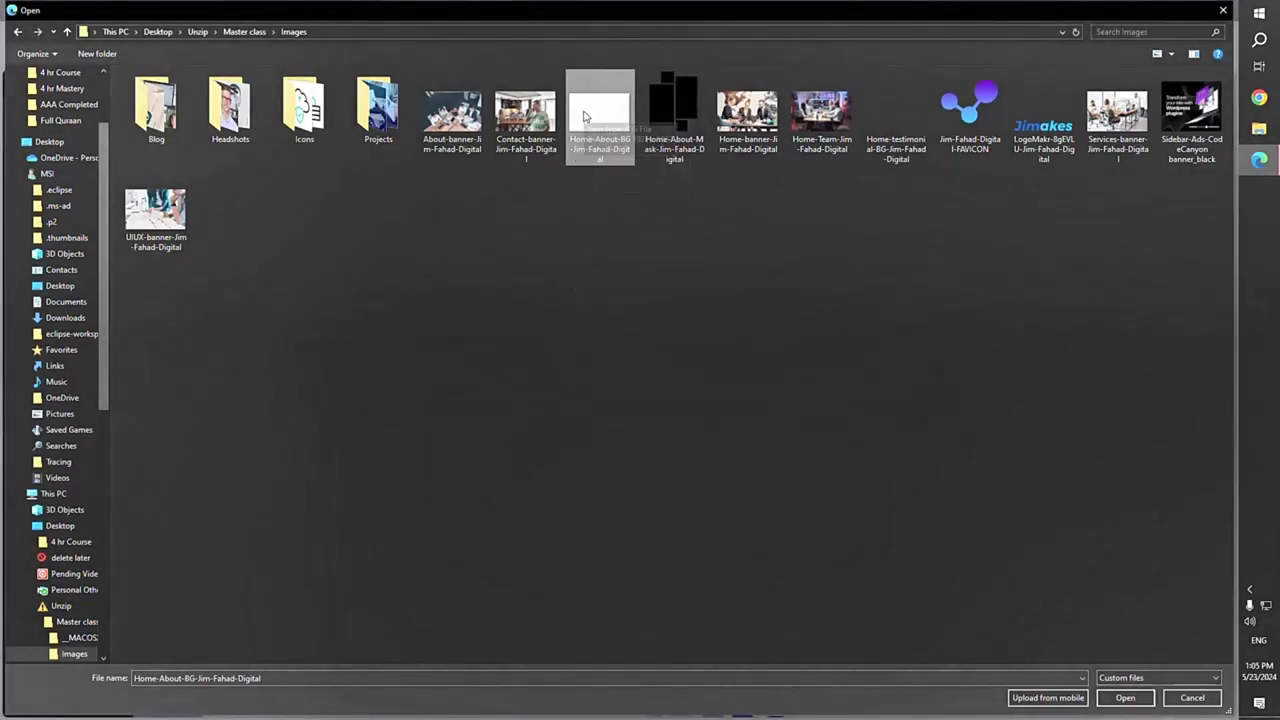
{"action": "left_click", "coordinate": [1121, 698]}
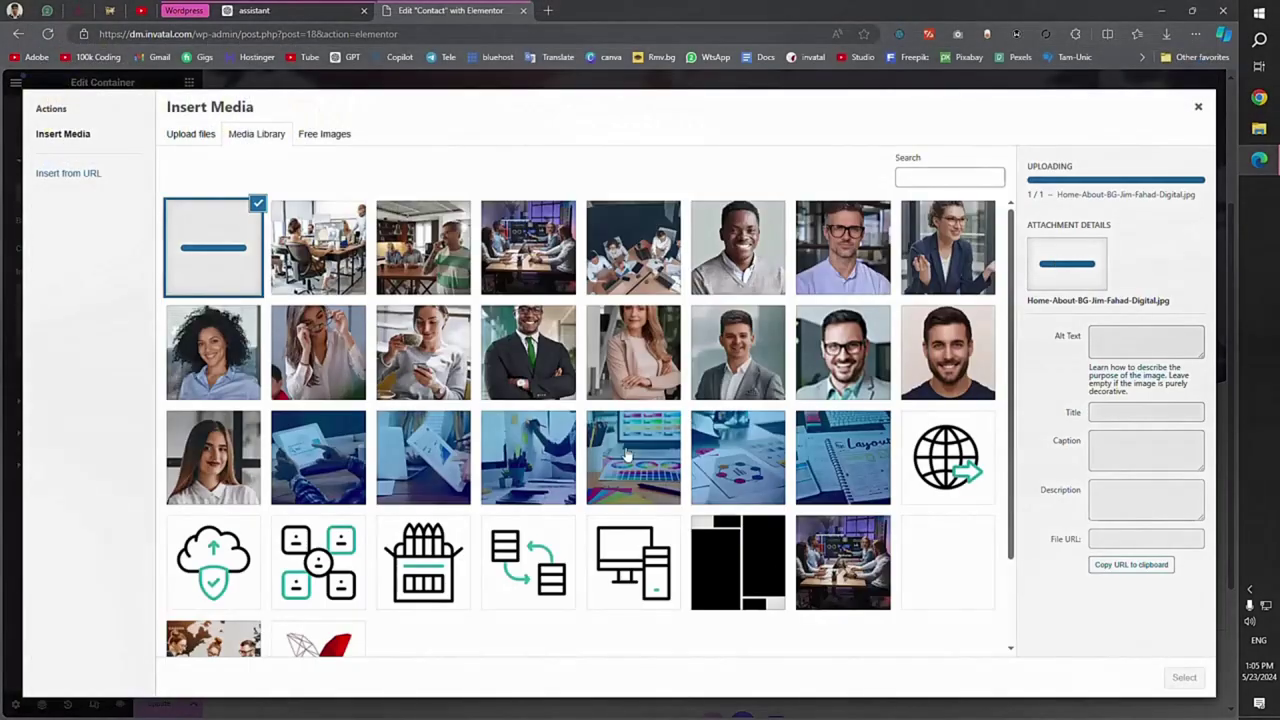
{"action": "left_click", "coordinate": [1195, 682]}
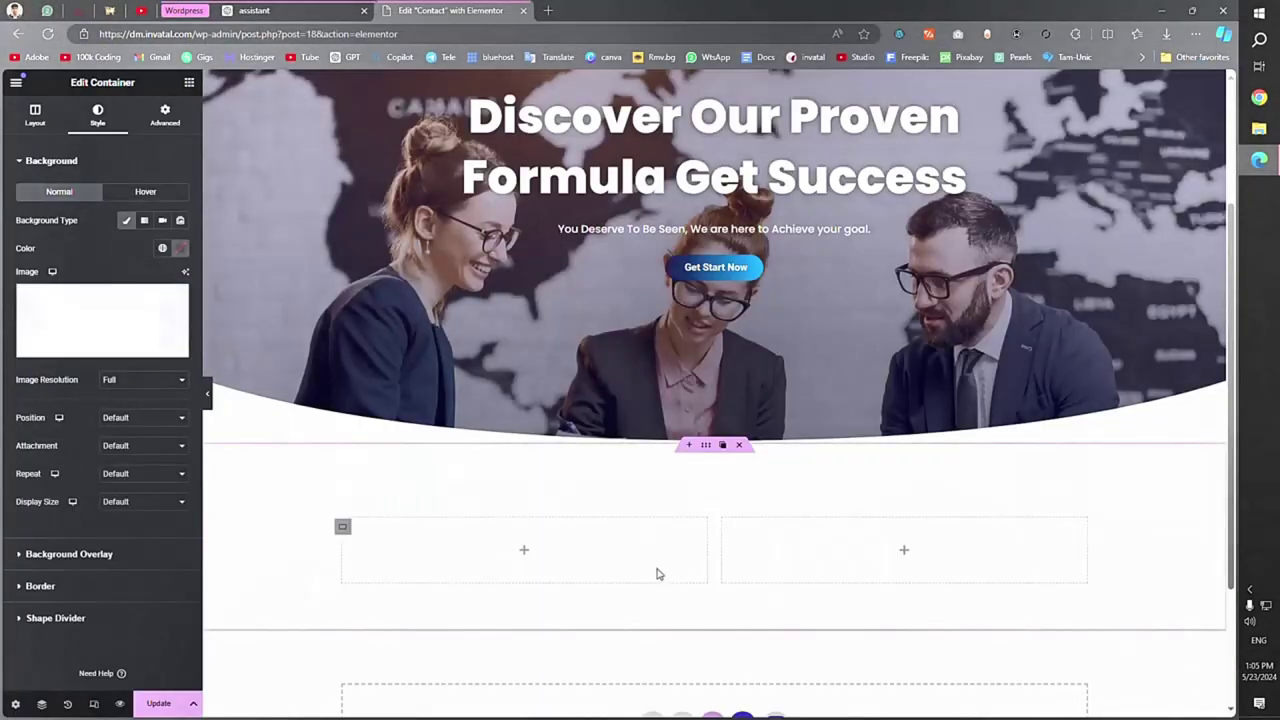
Set the container's background image position to Center Center, repeat to No-repeat and display size to Cover.
{"action": "left_click", "coordinate": [140, 417]}
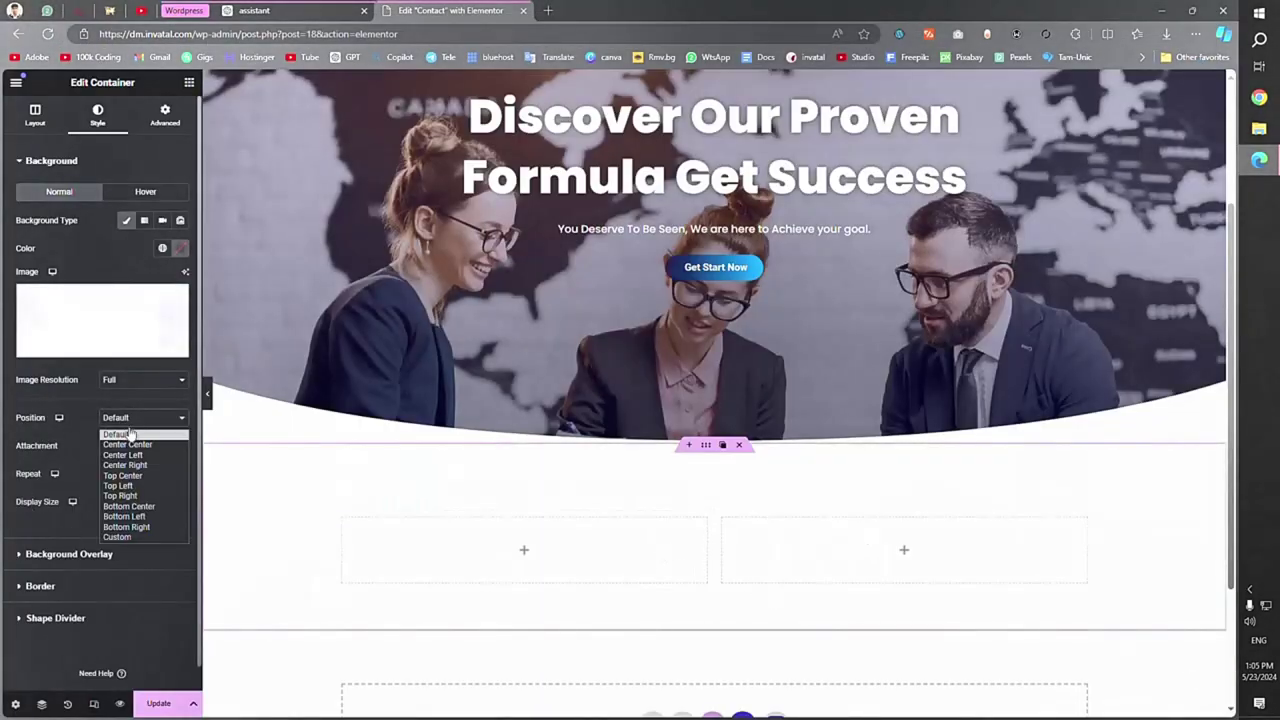
{"action": "left_click", "coordinate": [132, 440]}
{"action": "left_click", "coordinate": [132, 445]}
{"action": "left_click", "coordinate": [97, 474]}
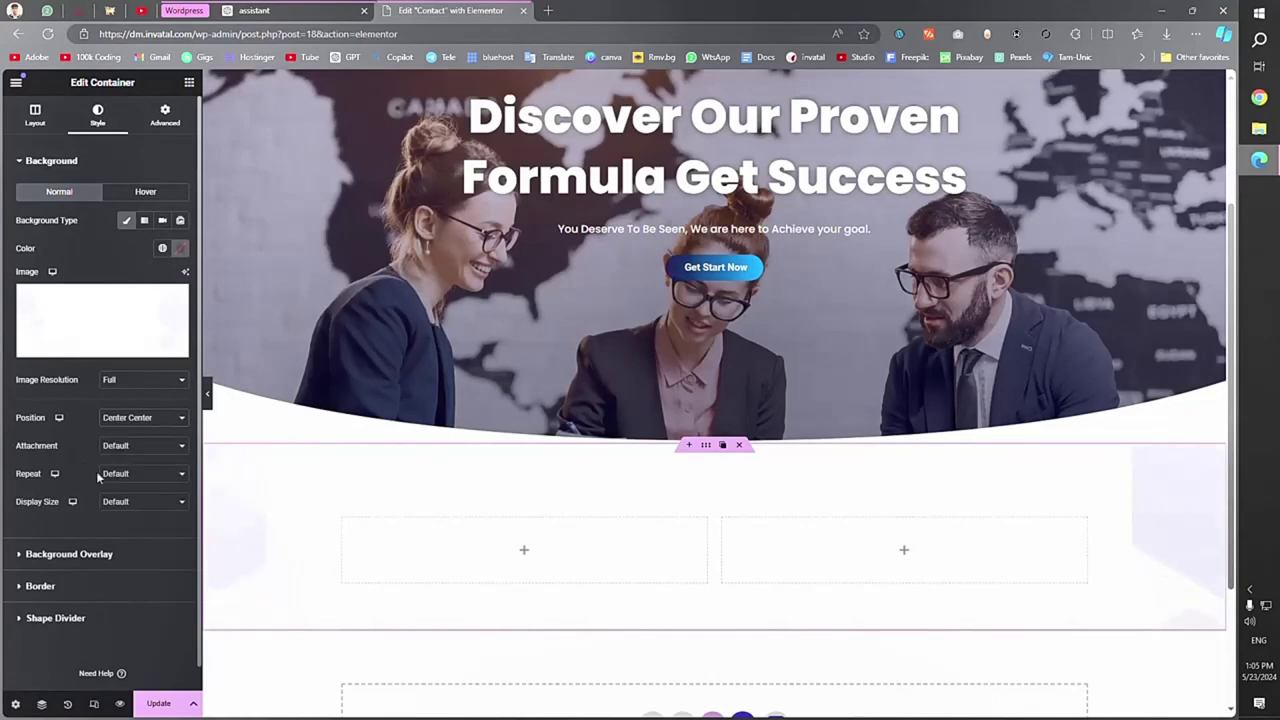
{"action": "left_click", "coordinate": [127, 477]}
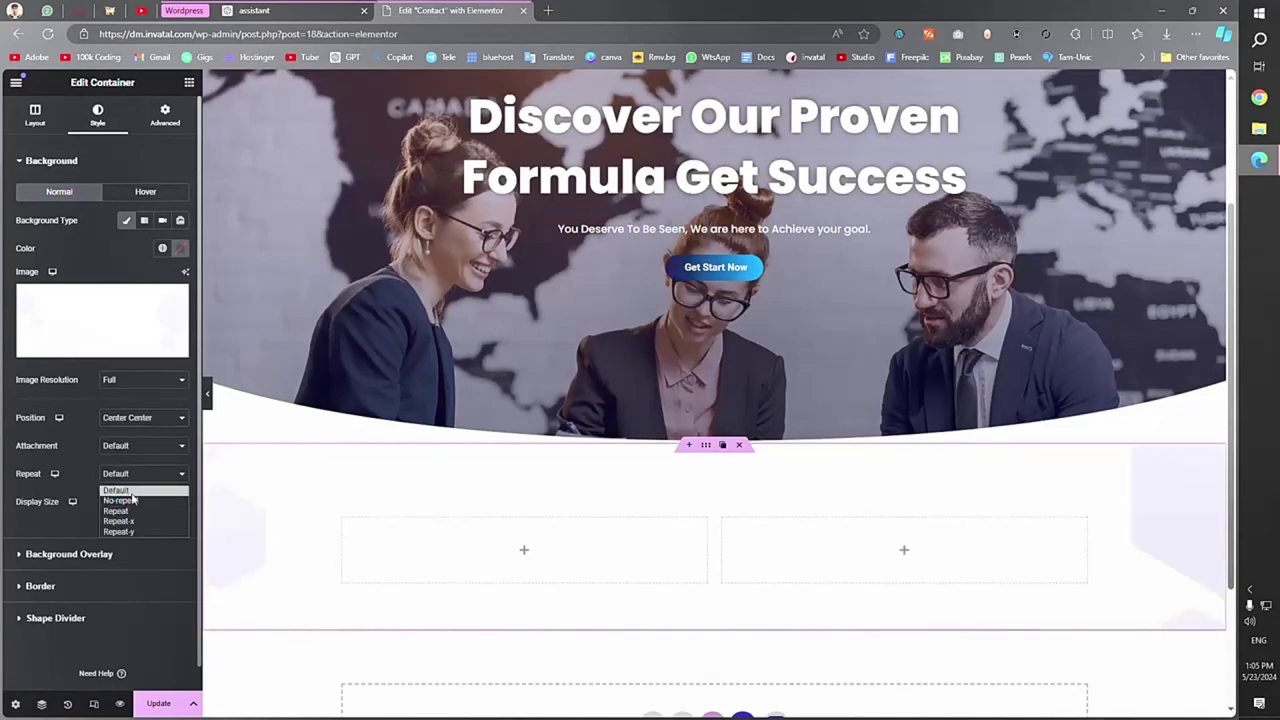
{"action": "left_click", "coordinate": [125, 500]}
{"action": "left_click", "coordinate": [130, 502]}
{"action": "left_click", "coordinate": [130, 539]}
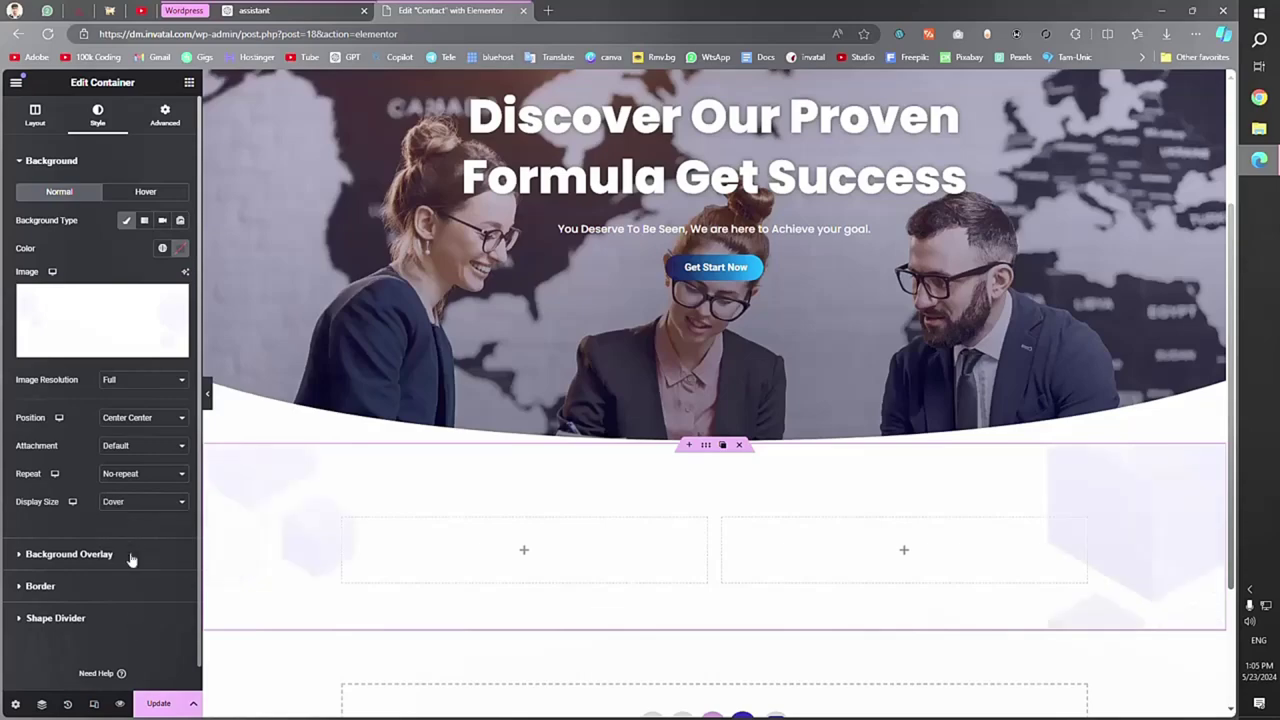
Set the left column's padding to 15% on the right and 0 on the other sides, and update the page.
{"action": "mouse_move", "coordinate": [343, 529]}
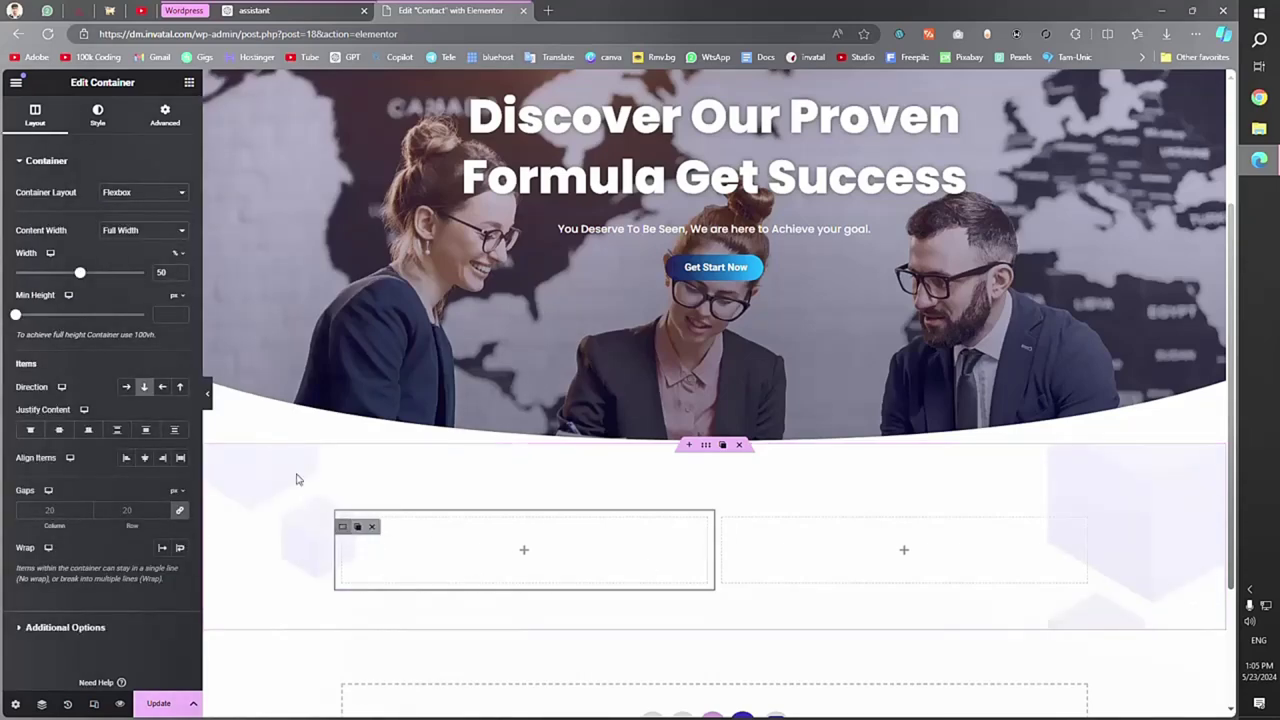
{"action": "left_click", "coordinate": [166, 119]}
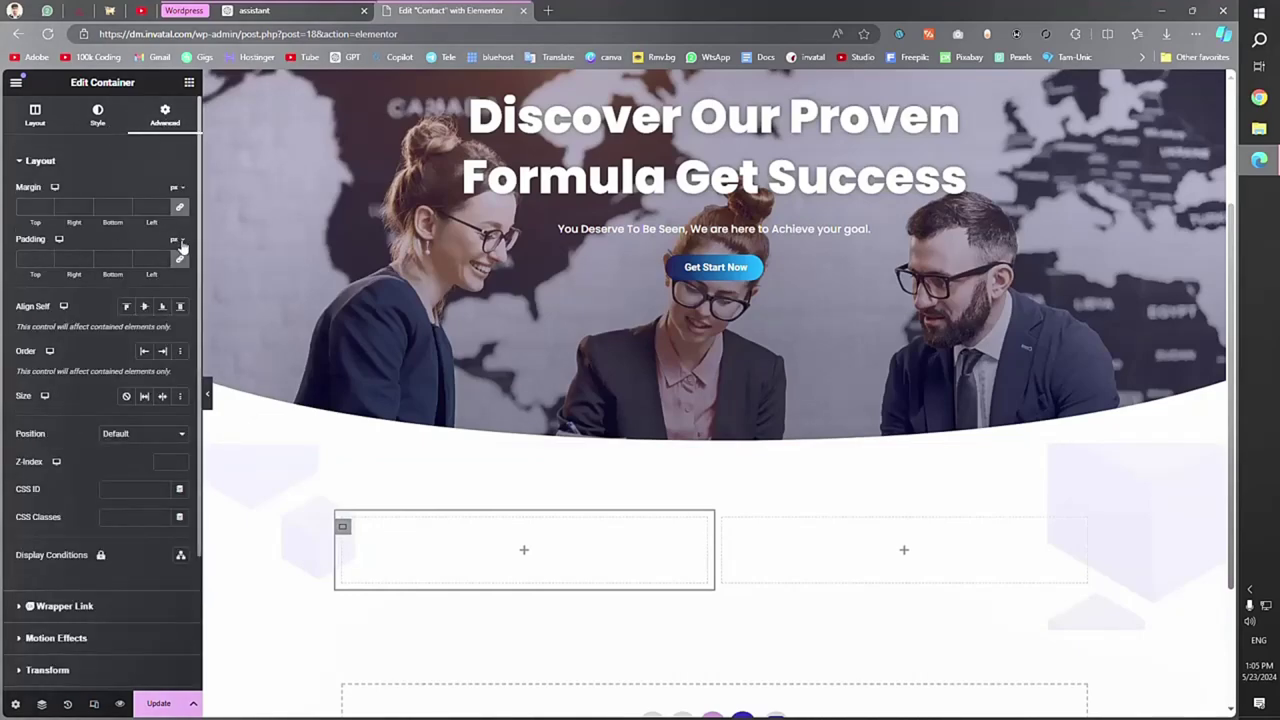
{"action": "mouse_move", "coordinate": [173, 250]}
{"action": "left_click", "coordinate": [172, 260]}
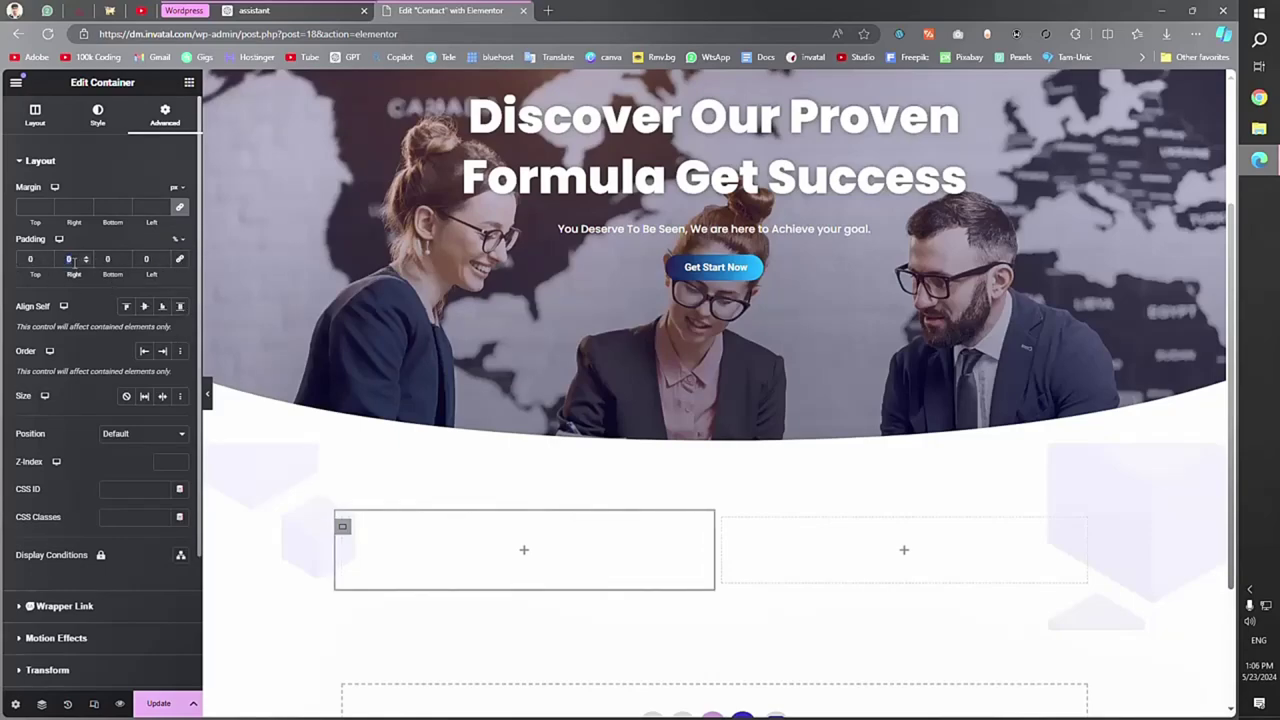
{"action": "type", "text": "15"}
{"action": "left_click", "coordinate": [156, 700]}
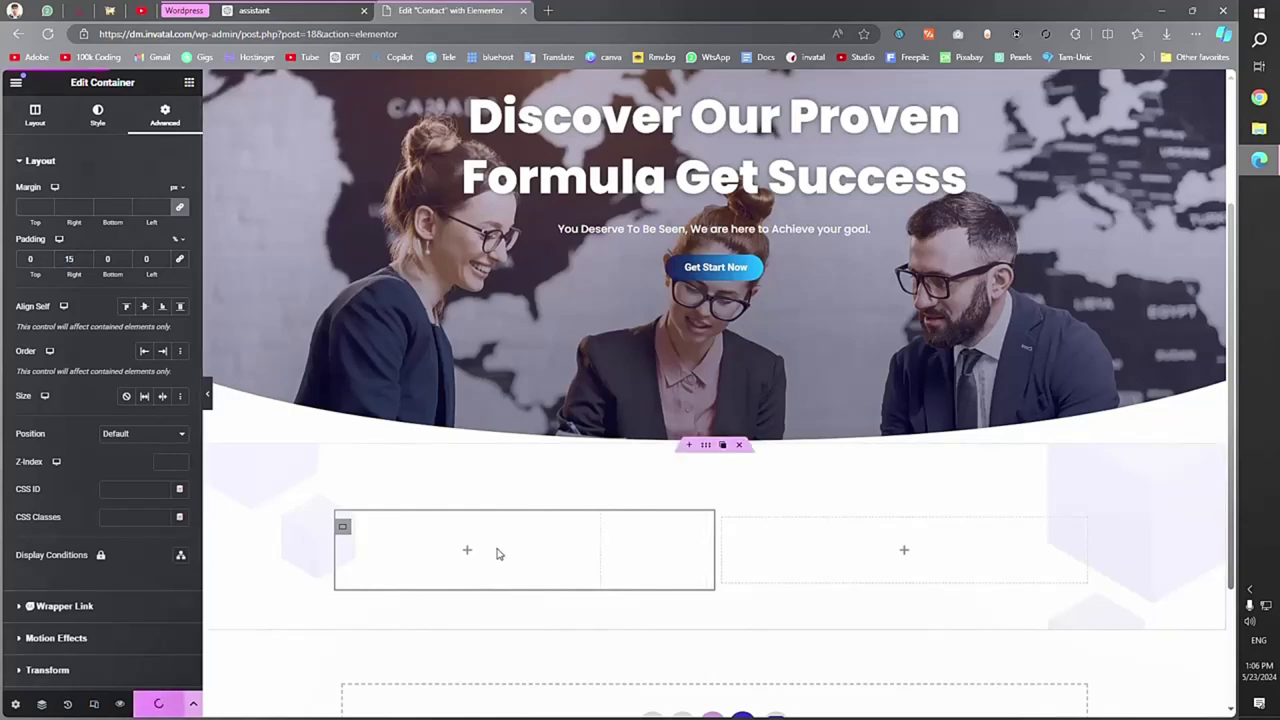
Find the Icon Box widget and place it in the left column.
{"action": "left_click", "coordinate": [468, 553]}
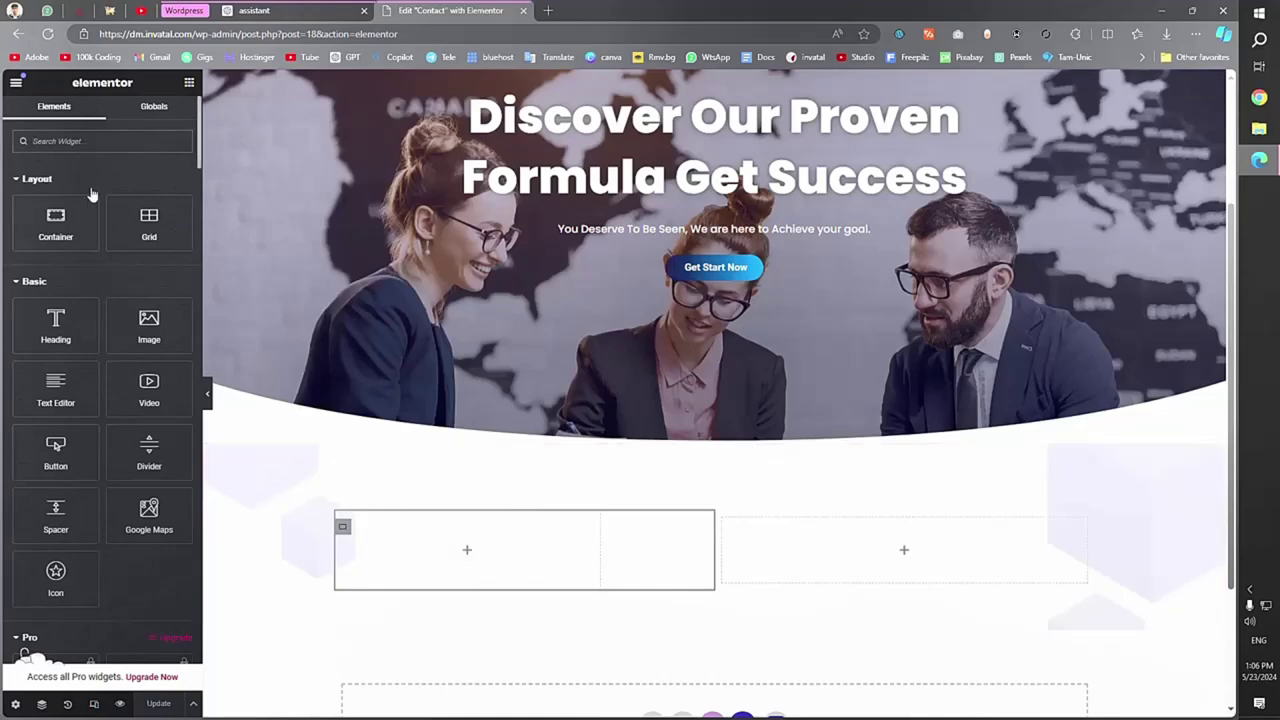
{"action": "type", "text": "icon"}
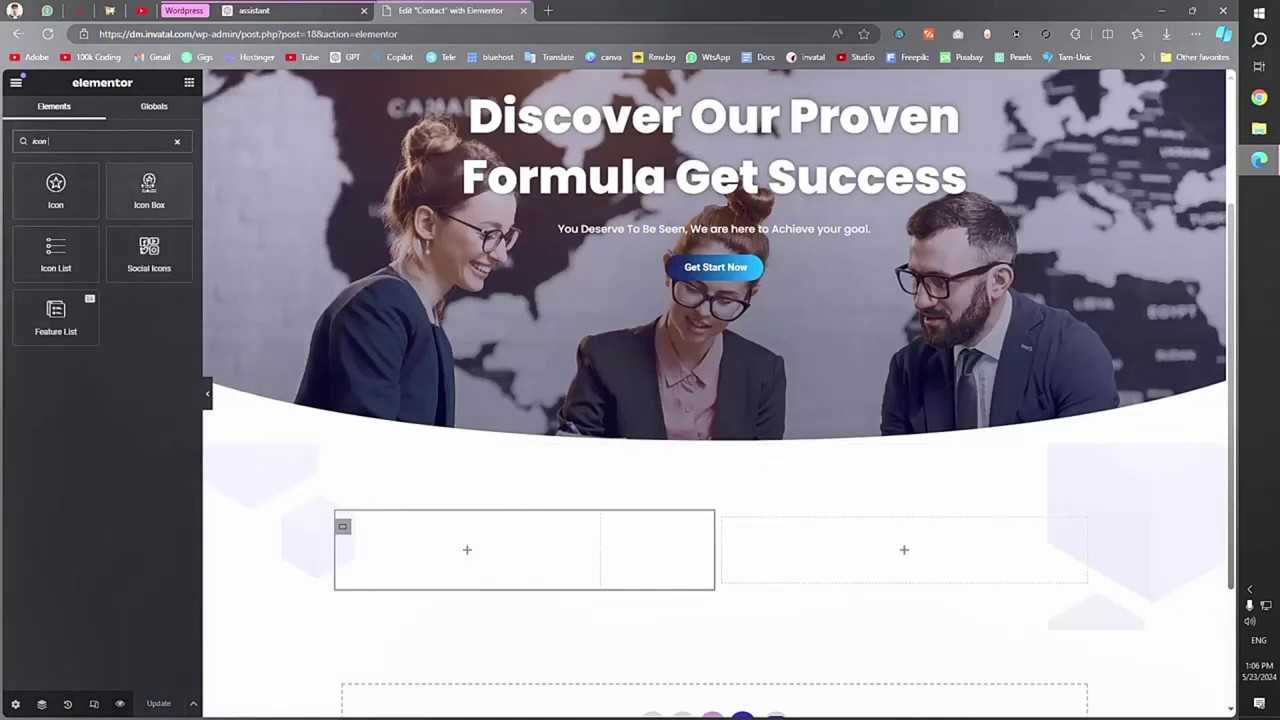
{"action": "left_click_drag", "start_coordinate": [149, 190], "coordinate": [435, 550]}
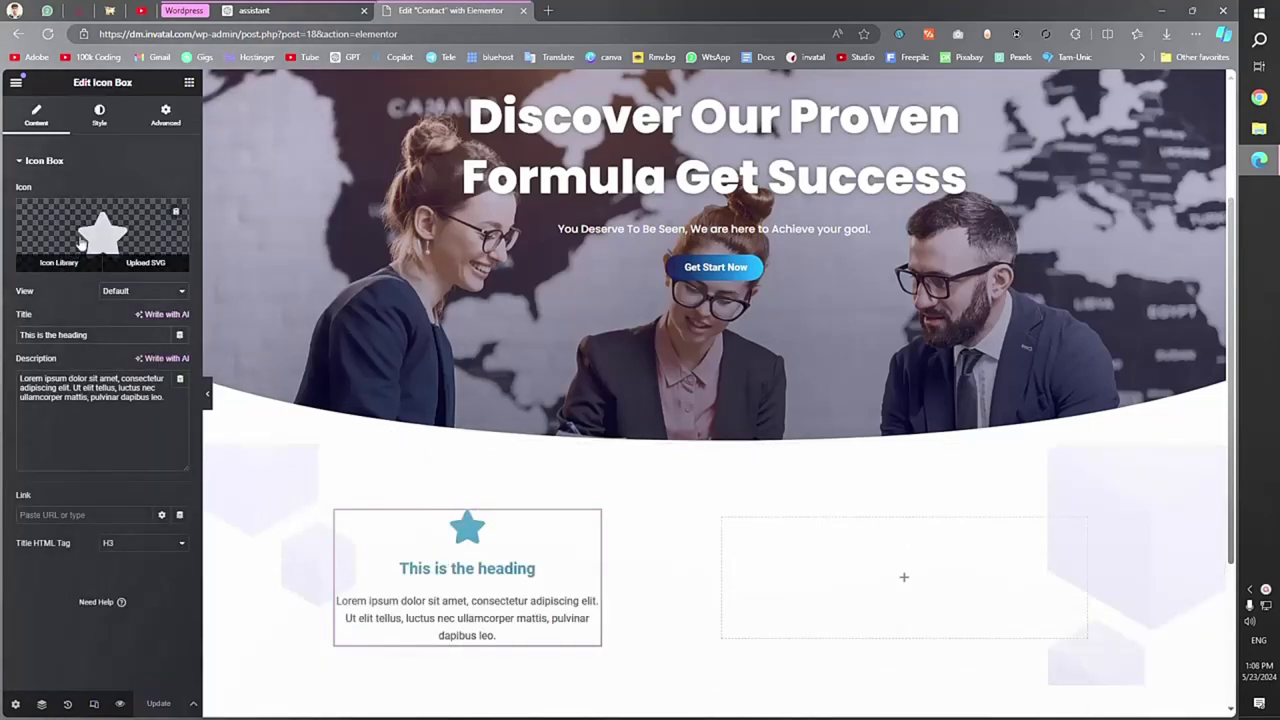
Replace the icon box's star with the map marker icon that has a hollow center, found by searching "mark".
{"action": "left_click", "coordinate": [85, 228]}
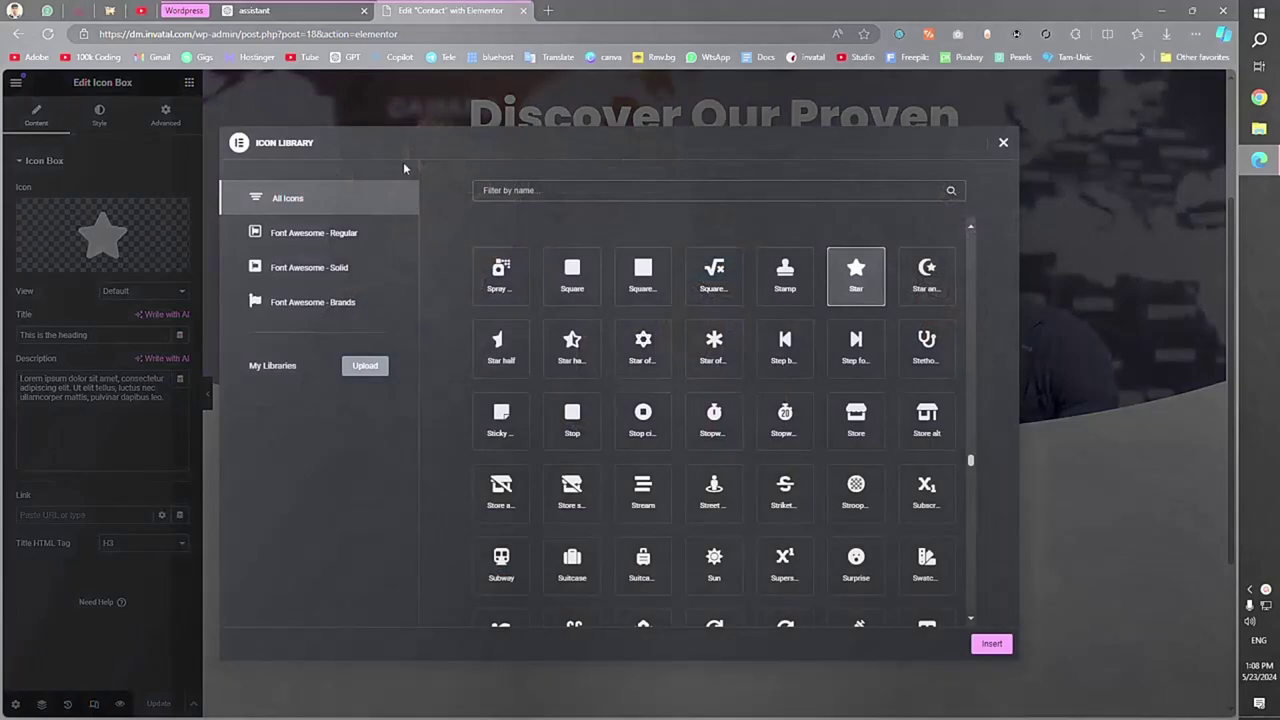
{"action": "left_click", "coordinate": [536, 190]}
{"action": "type", "text": "loc"}
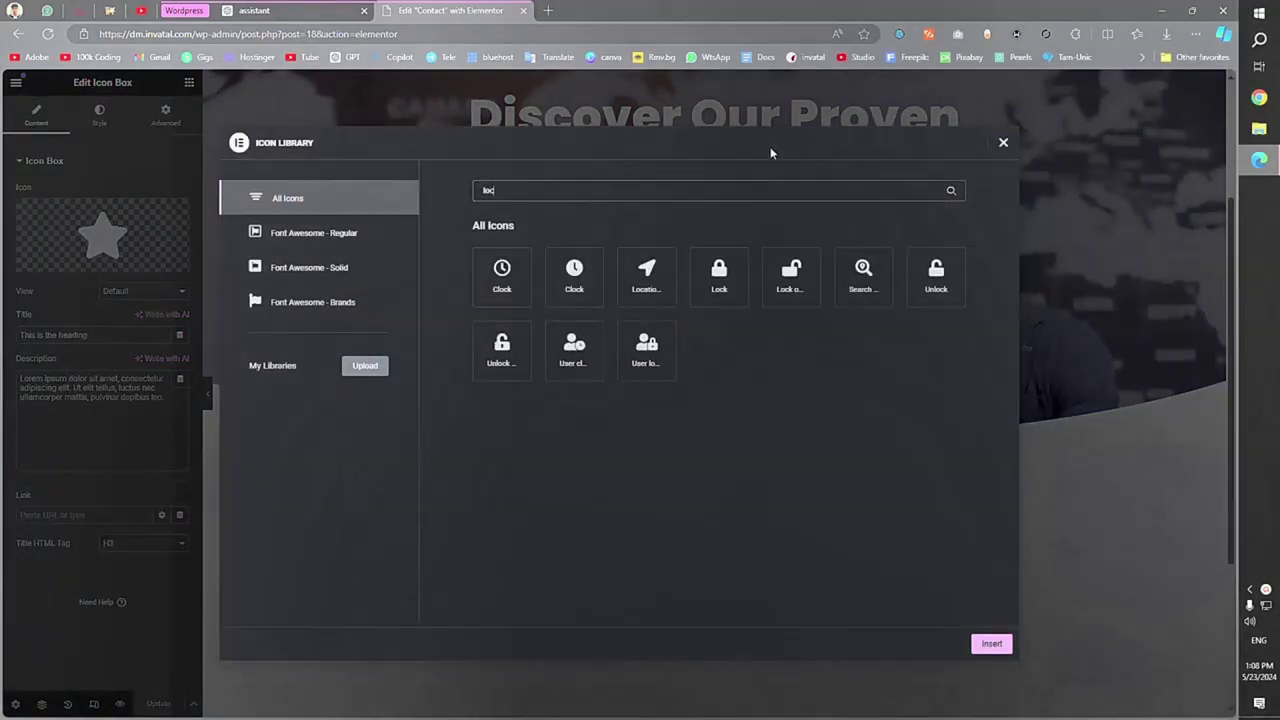
{"action": "left_click", "coordinate": [652, 270]}
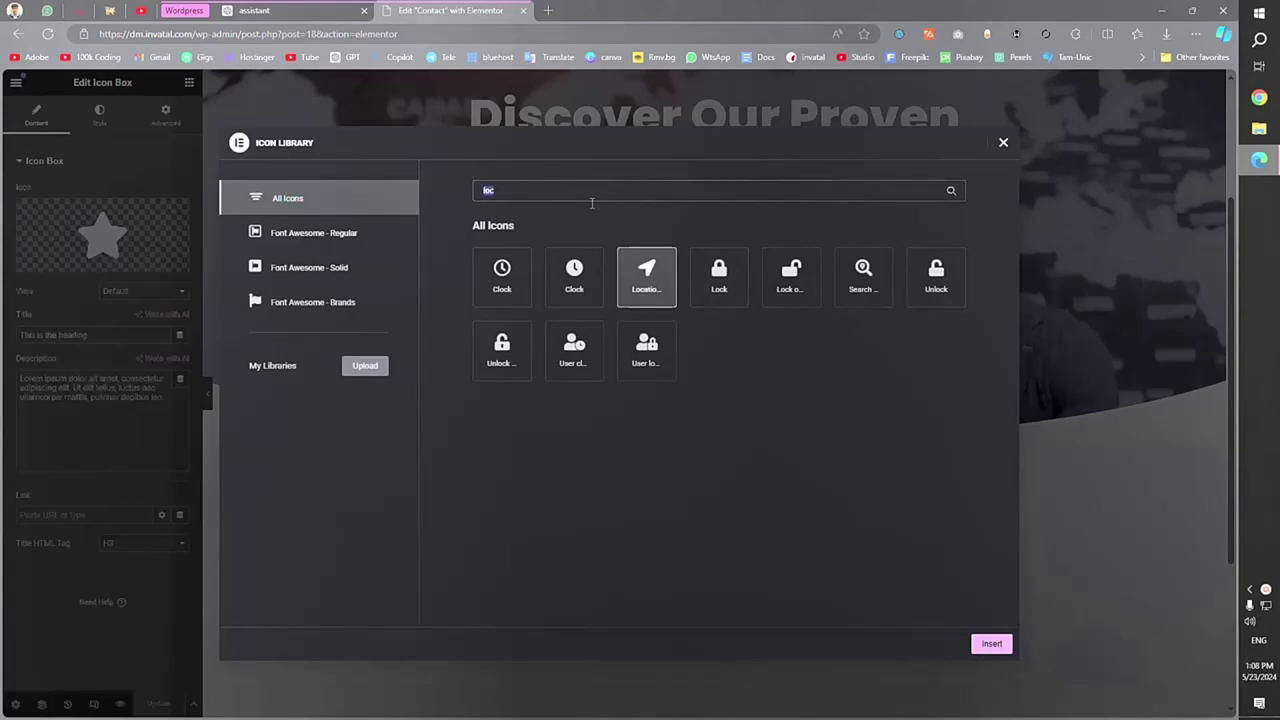
{"action": "type", "text": "mark"}
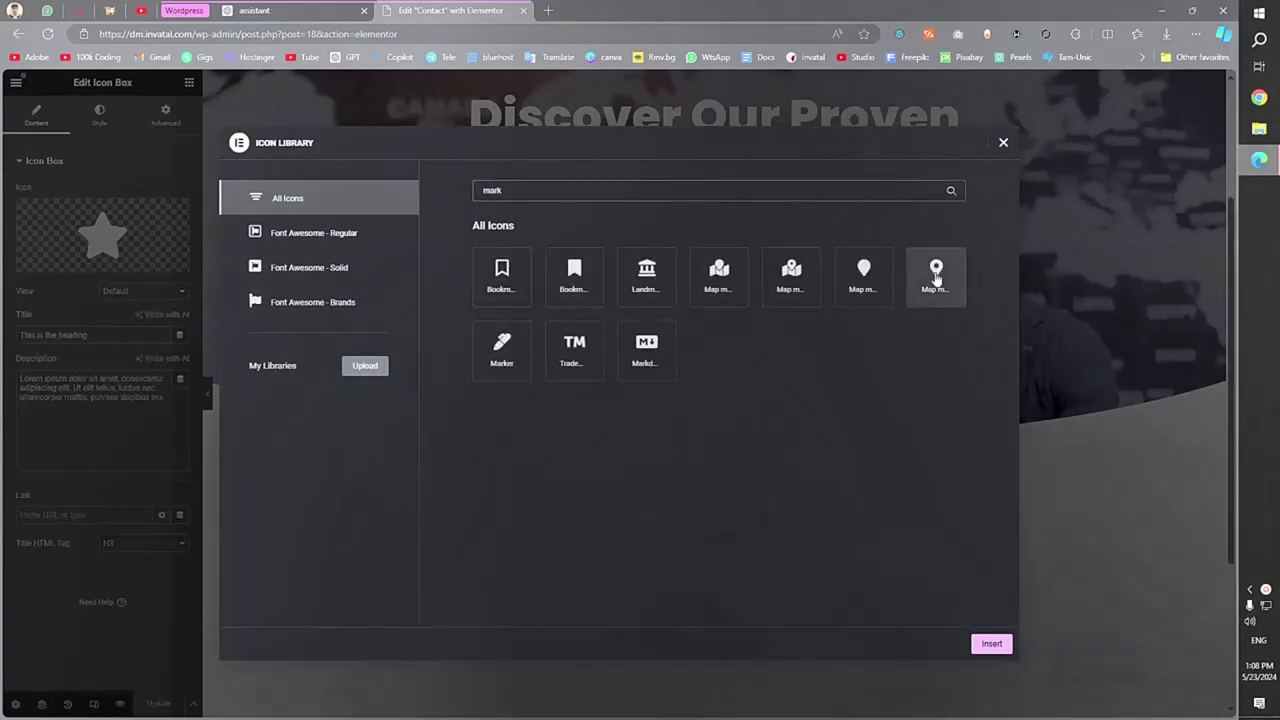
{"action": "left_click", "coordinate": [936, 278]}
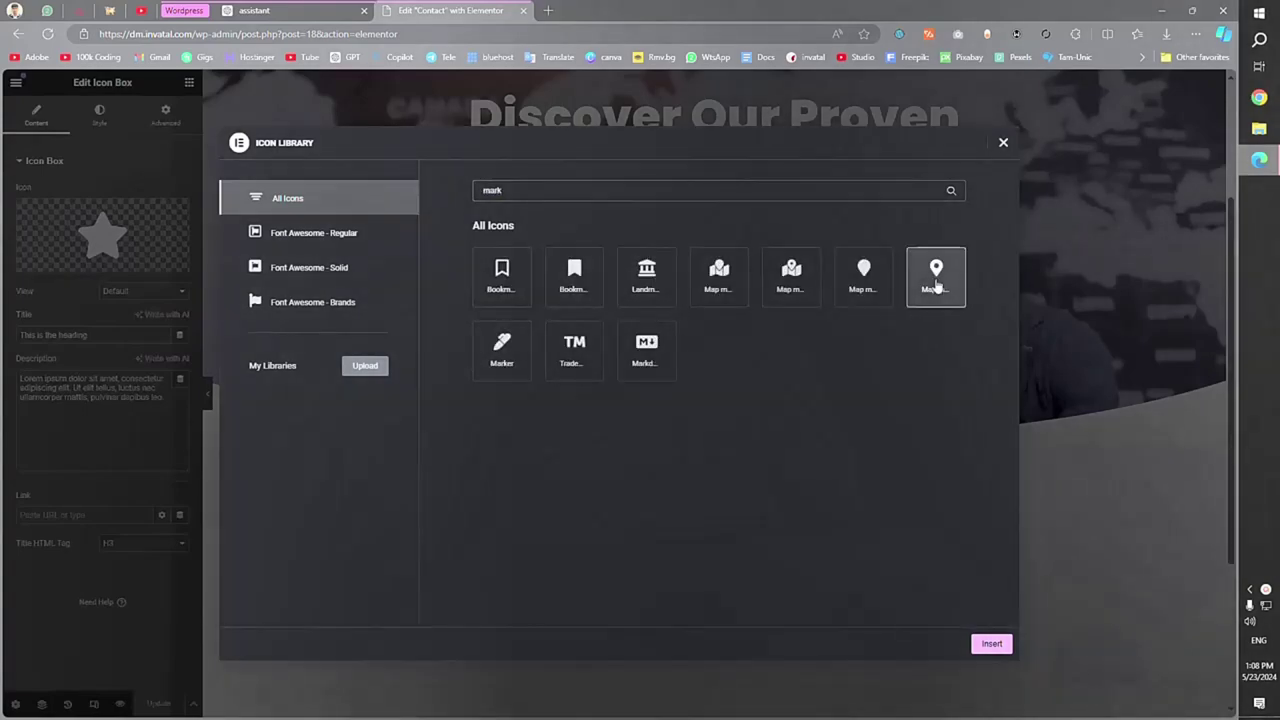
{"action": "left_click", "coordinate": [991, 645]}
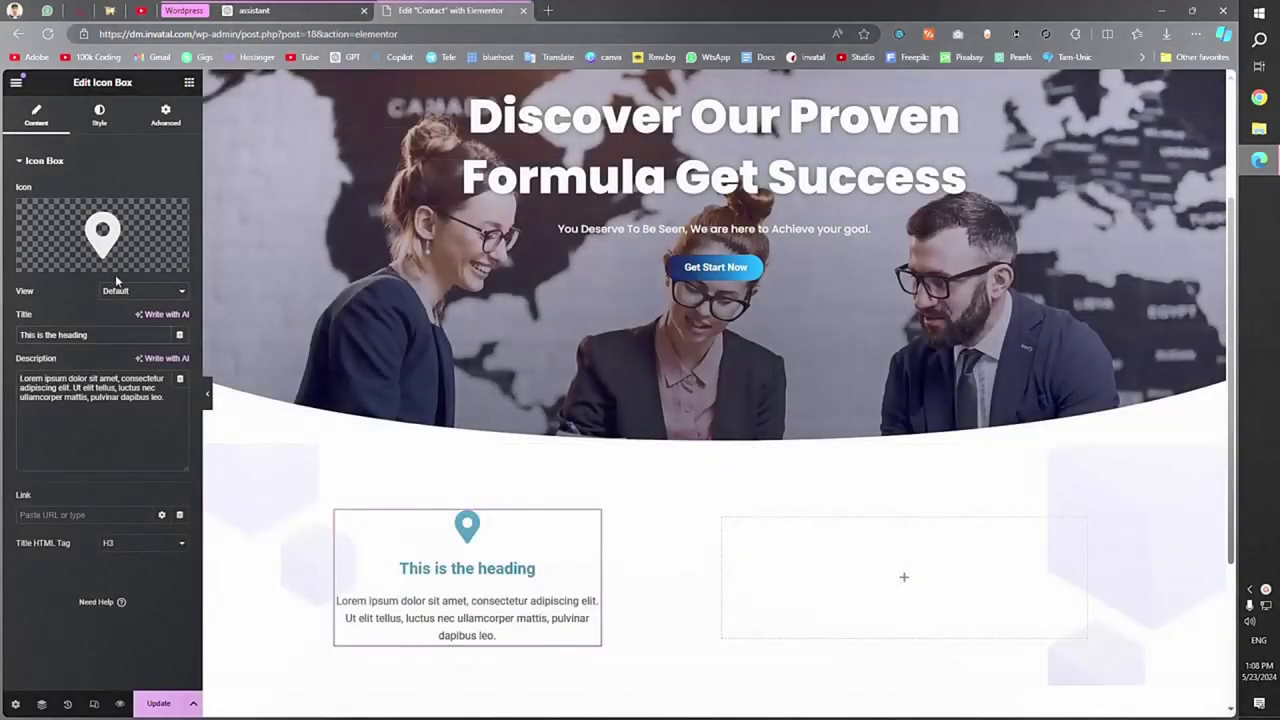
Place the icon to the left of the icon box's text and set its vertical alignment to middle.
{"action": "left_click", "coordinate": [99, 113]}
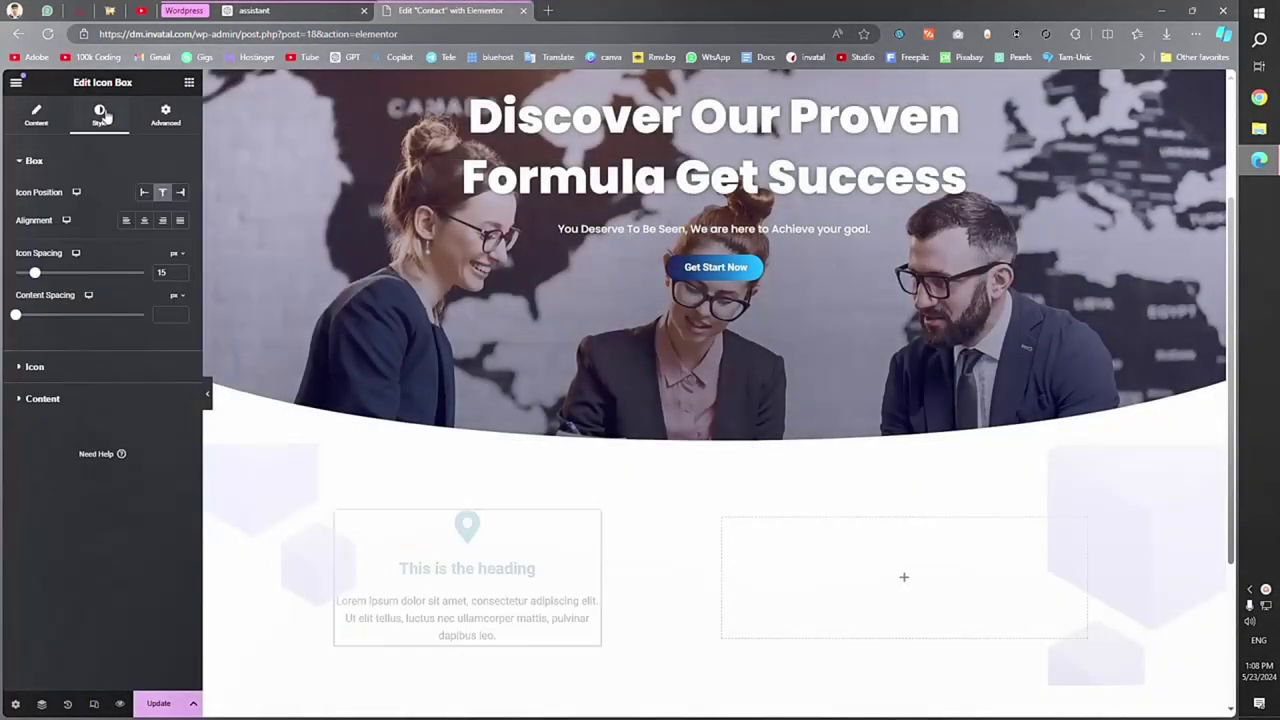
{"action": "left_click", "coordinate": [143, 193]}
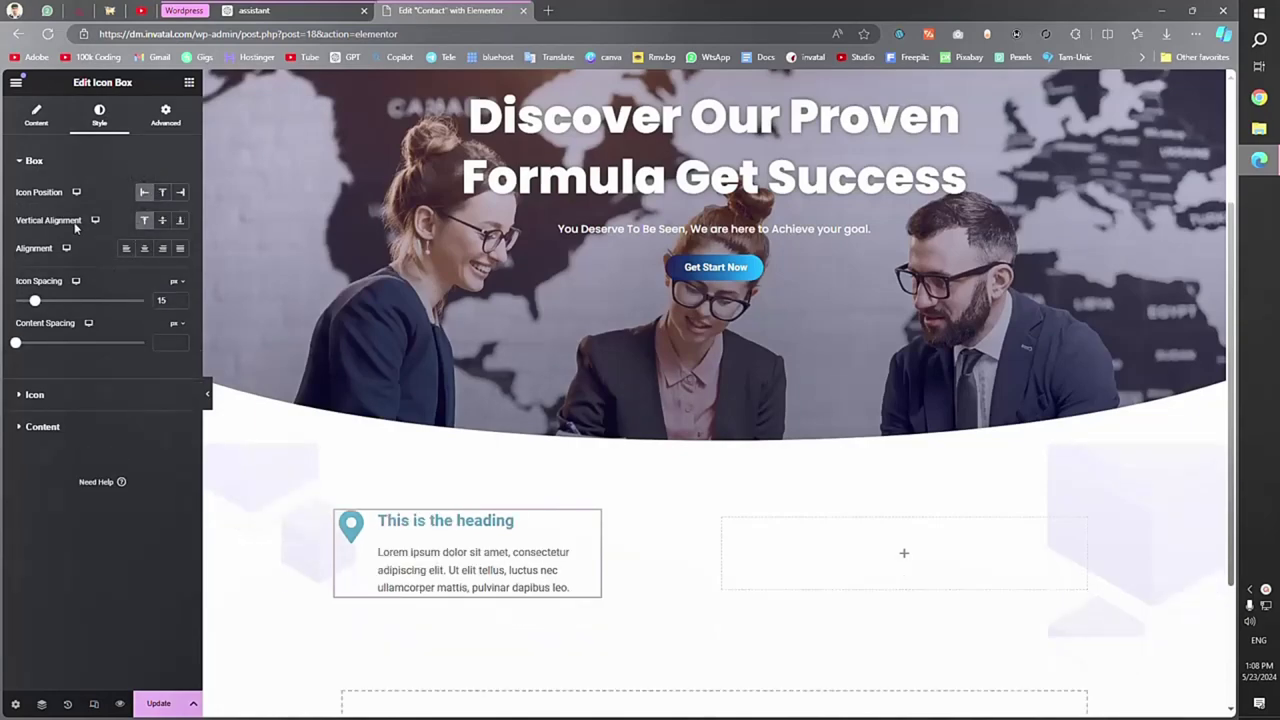
{"action": "left_click", "coordinate": [167, 224]}
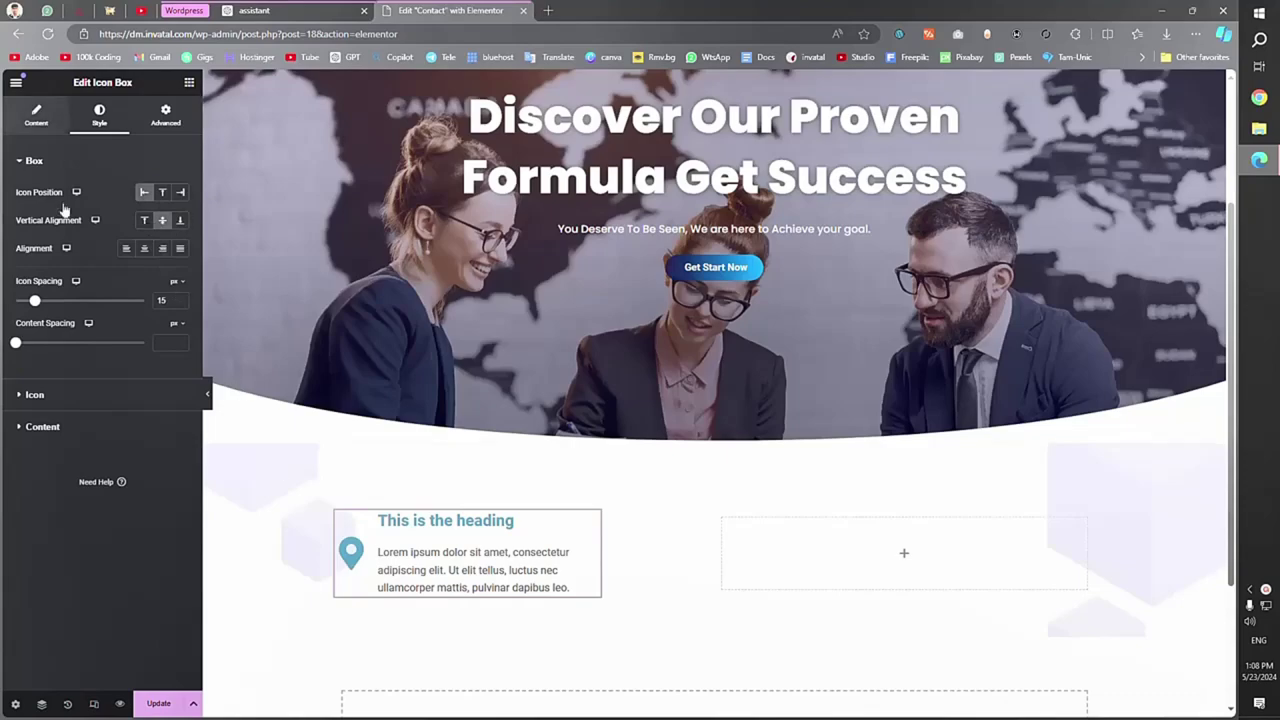
Set the icon box's icon color to the global Light Blue and its title color to the global Dak Blue.
{"action": "left_click", "coordinate": [84, 396]}
{"action": "left_click", "coordinate": [162, 252]}
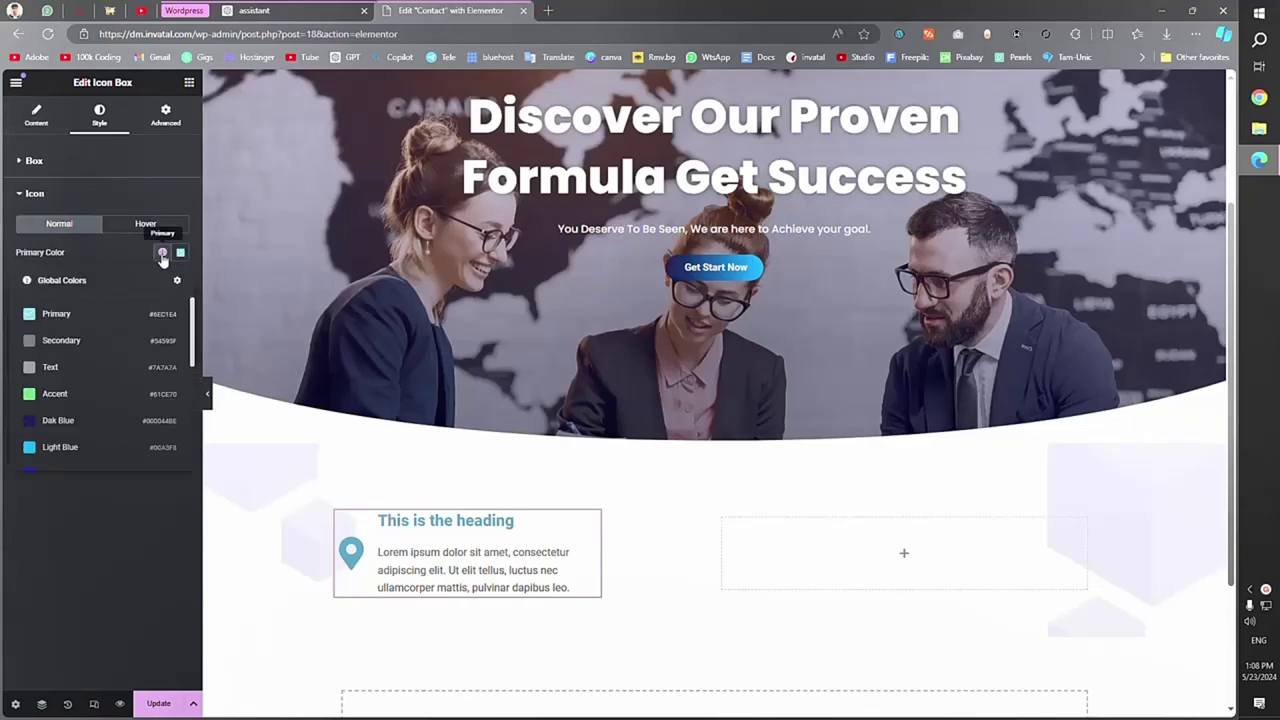
{"action": "left_click", "coordinate": [56, 449]}
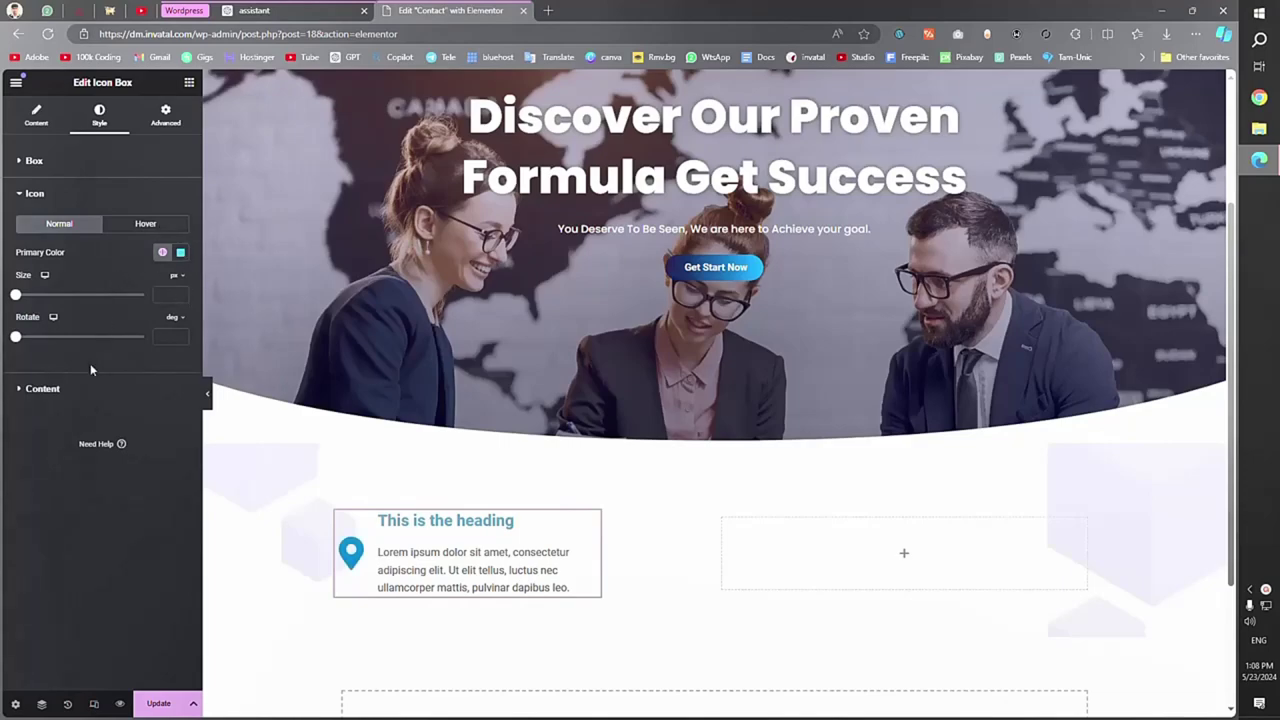
{"action": "left_click", "coordinate": [42, 388]}
{"action": "left_click", "coordinate": [162, 284]}
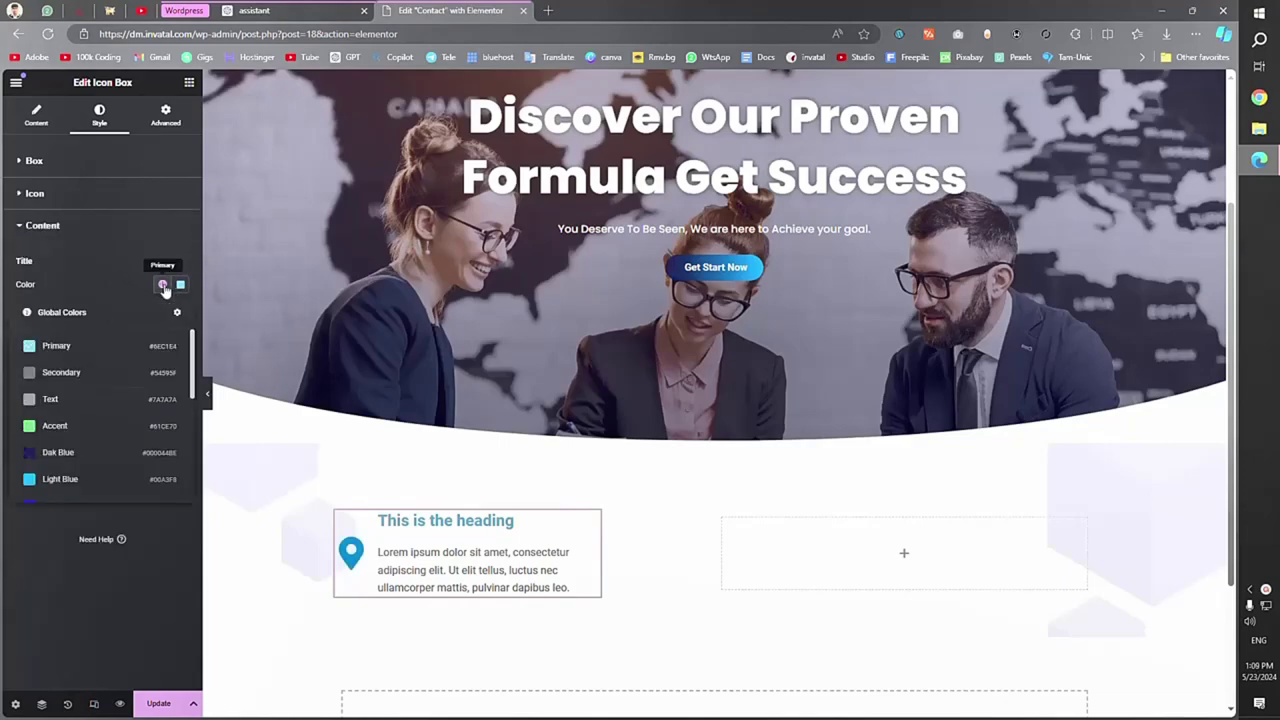
{"action": "left_click", "coordinate": [82, 453]}
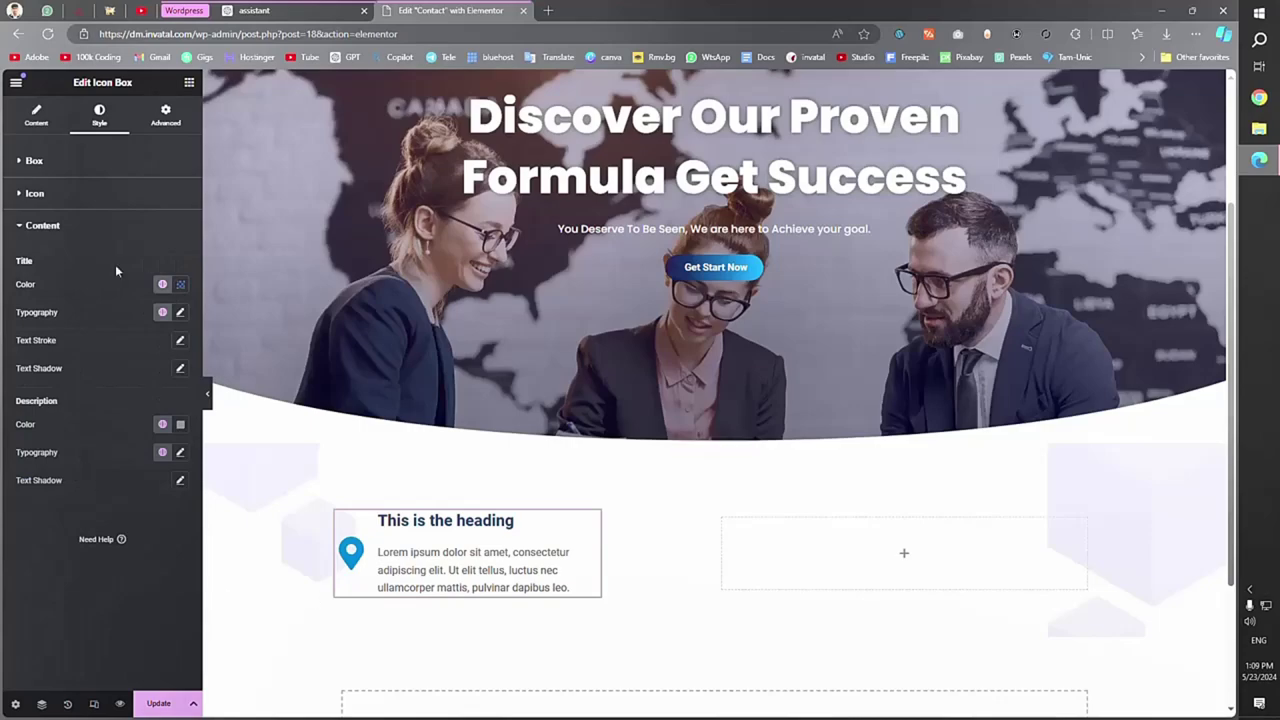
Change the icon box's title to "Address" and replace its placeholder description with the business's postal address.
{"action": "left_click", "coordinate": [36, 115]}
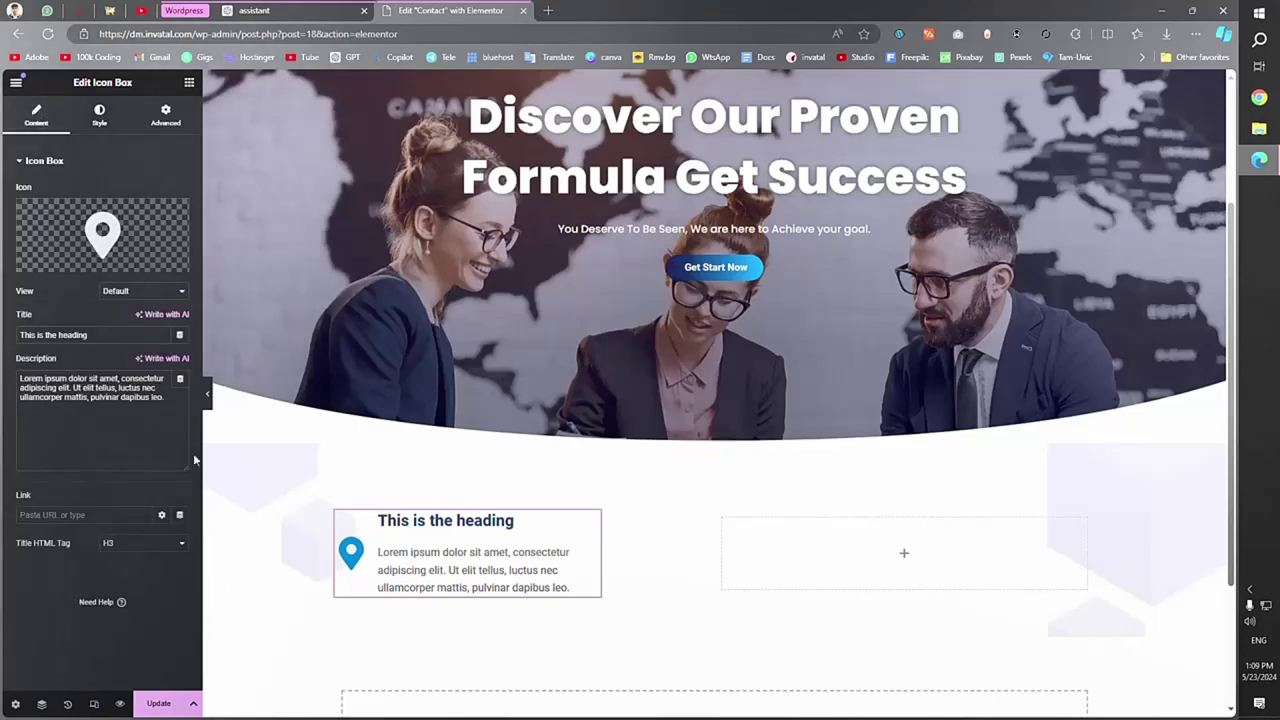
{"action": "triple_click", "coordinate": [101, 336]}
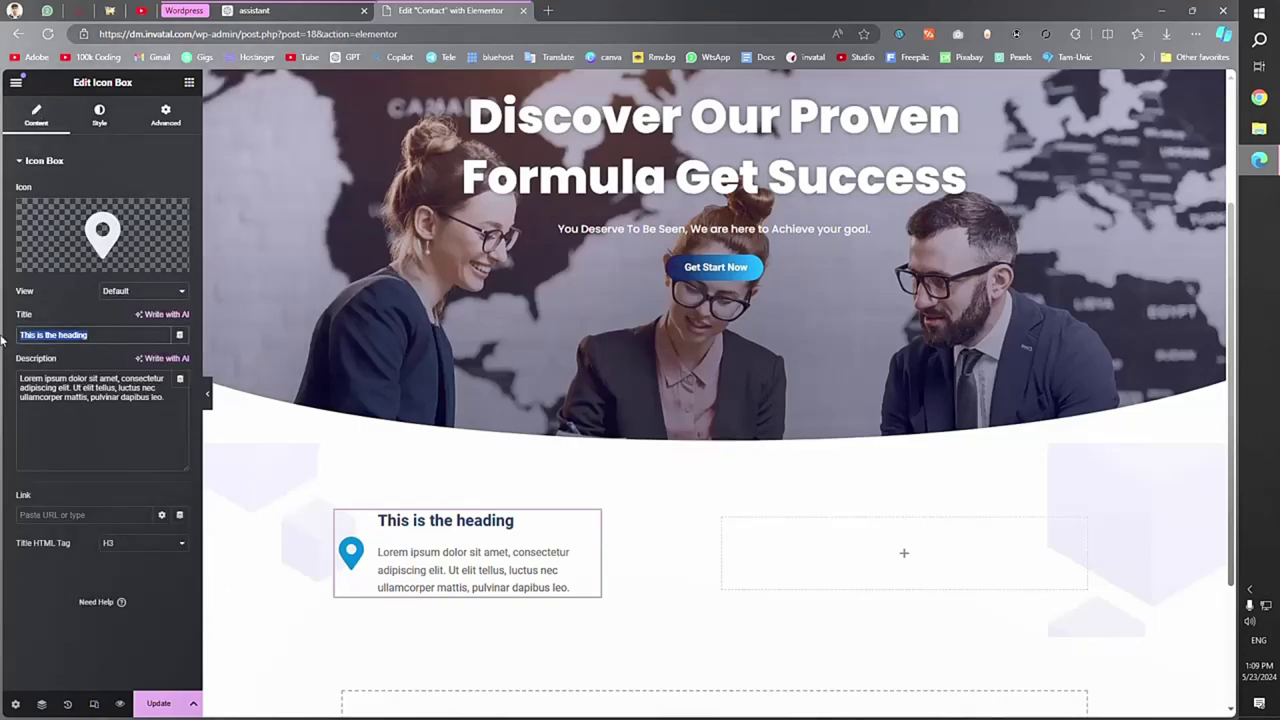
{"action": "type", "text": "Address"}
{"action": "left_click_drag", "start_coordinate": [166, 398], "coordinate": [13, 378]}
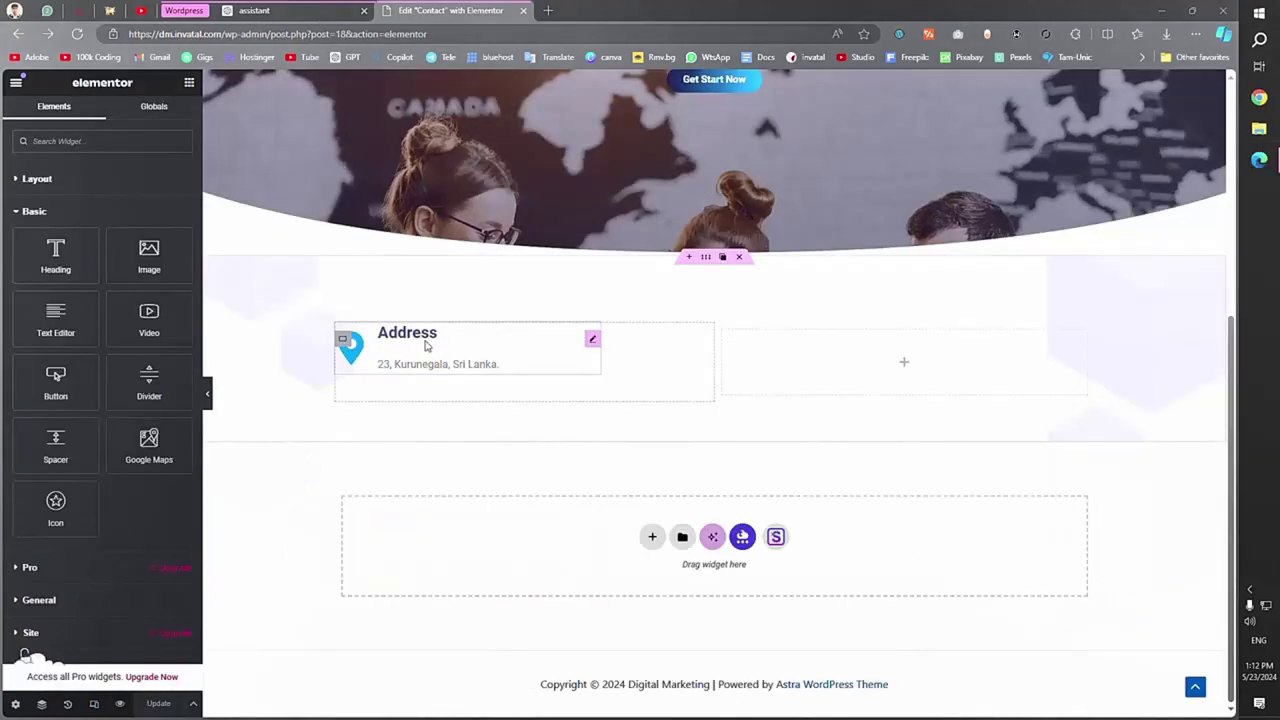
Set the line height of the Address icon box's description text to 1.
{"action": "left_click", "coordinate": [592, 340]}
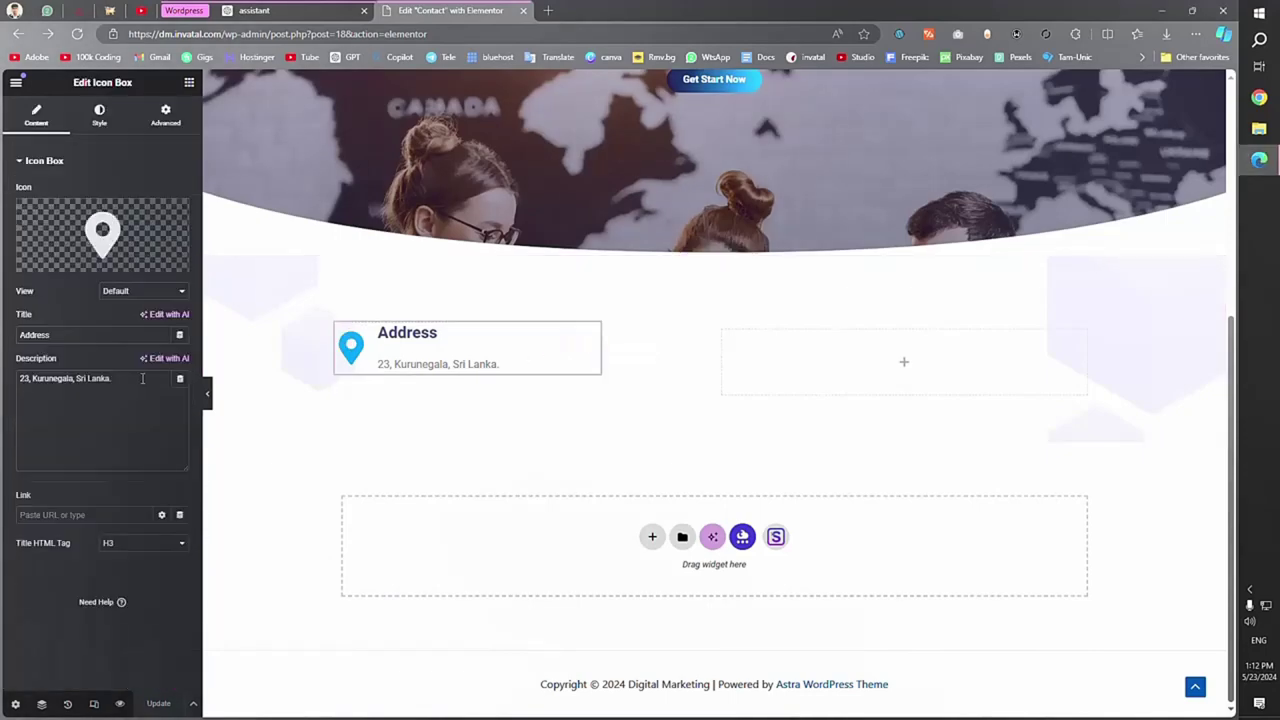
{"action": "left_click", "coordinate": [100, 124]}
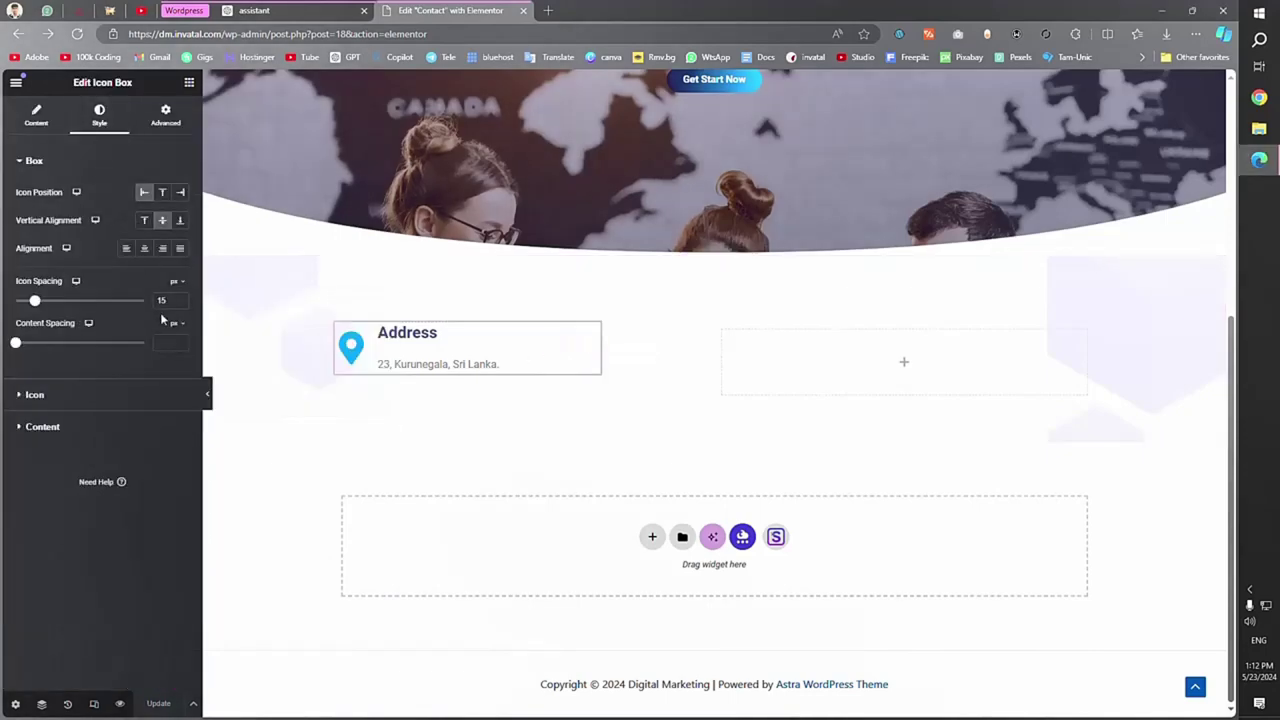
{"action": "left_click", "coordinate": [34, 160]}
{"action": "left_click", "coordinate": [60, 225]}
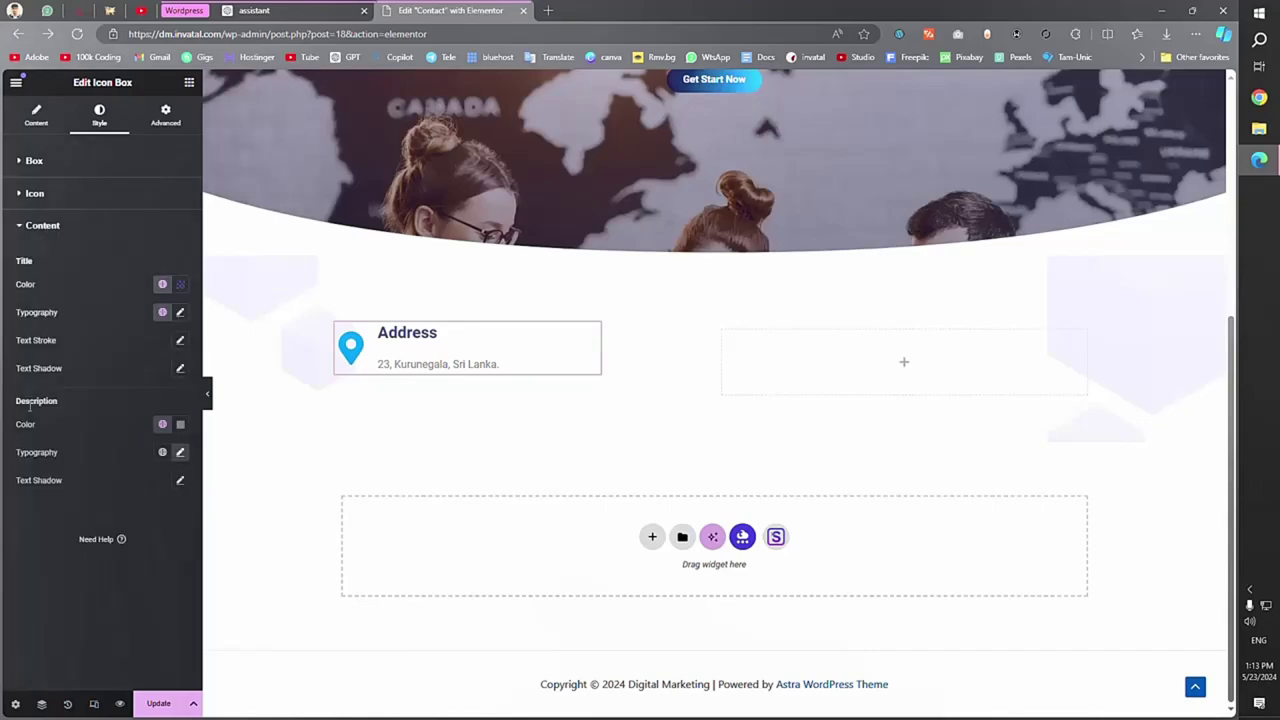
{"action": "left_click", "coordinate": [180, 452]}
{"action": "scroll", "coordinate": [60, 560], "scroll_direction": "down", "scroll_amount": 2}
{"action": "mouse_move", "coordinate": [24, 590]}
{"action": "left_mouse_down"}
{"action": "mouse_move", "coordinate": [57, 590]}
{"action": "mouse_move", "coordinate": [24, 600]}
{"action": "left_mouse_up"}
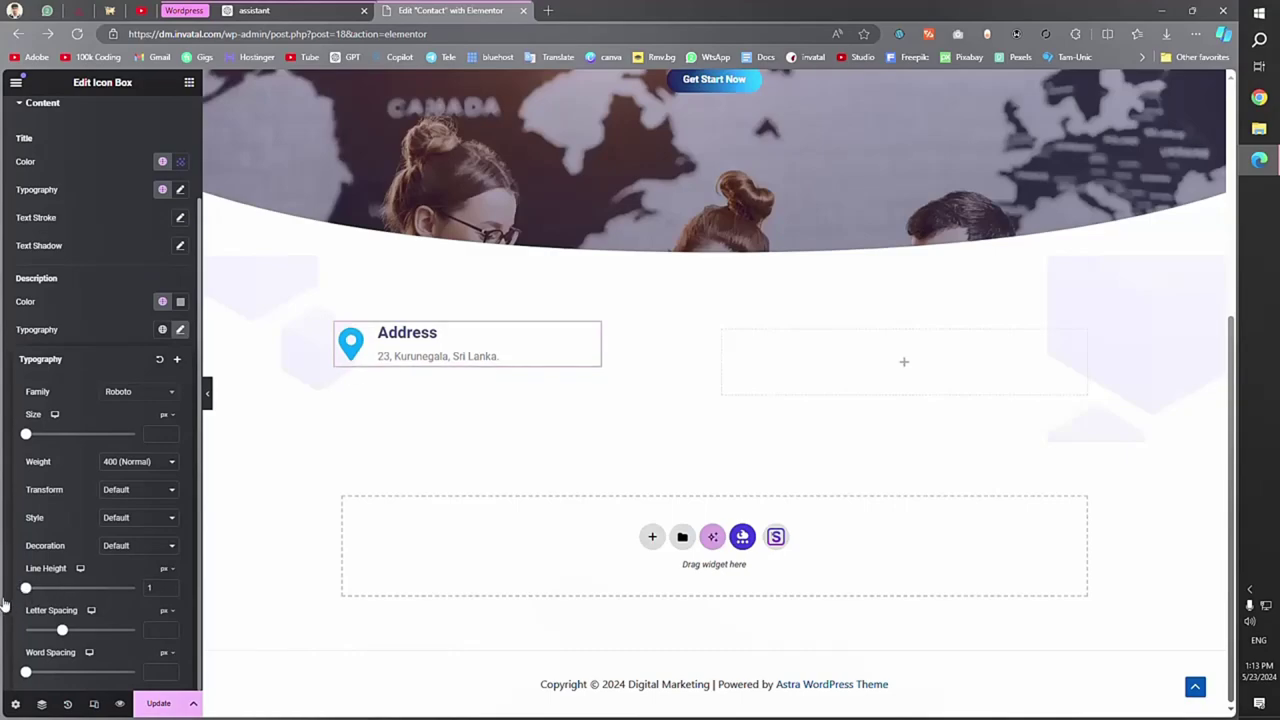
{"action": "left_click", "coordinate": [4, 605]}
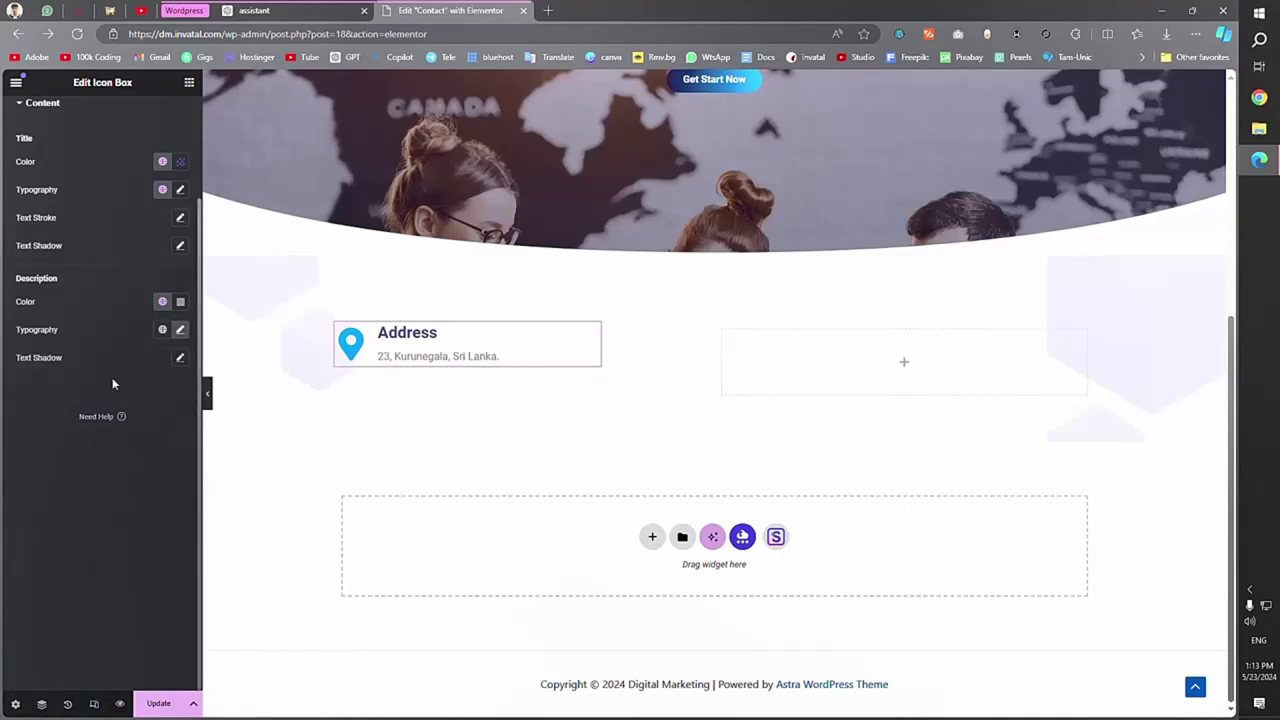
Set the font family of the icon box's title to Fira Sans Condensed.
{"action": "left_click", "coordinate": [181, 191]}
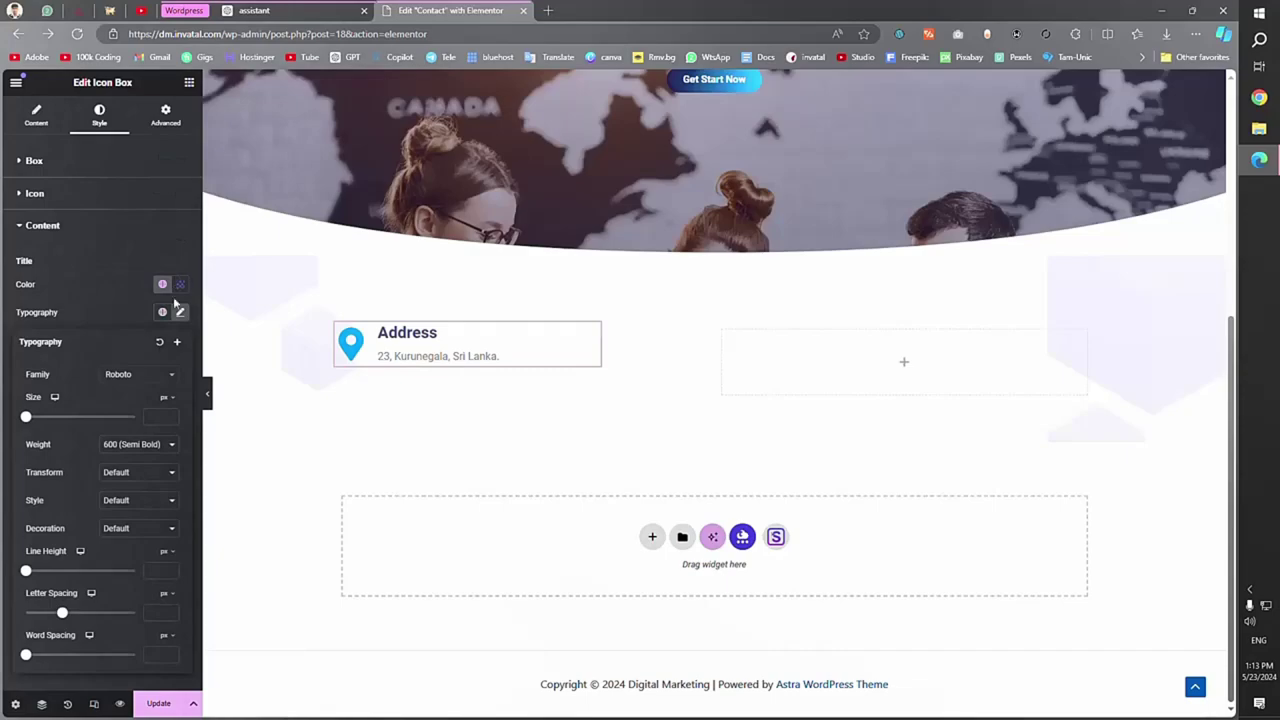
{"action": "left_click", "coordinate": [133, 384]}
{"action": "left_click", "coordinate": [140, 444]}
{"action": "left_click", "coordinate": [140, 529]}
{"action": "left_click", "coordinate": [140, 384]}
{"action": "type", "text": "fira s"}
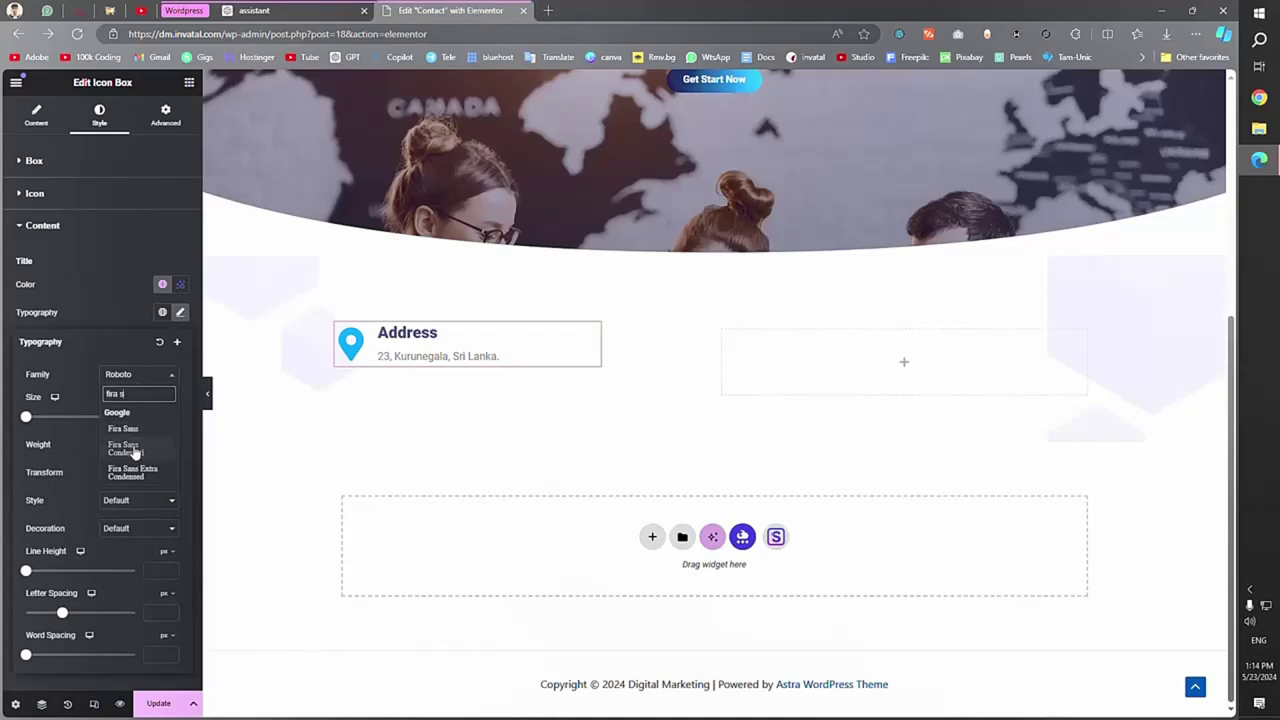
{"action": "left_click", "coordinate": [127, 448]}
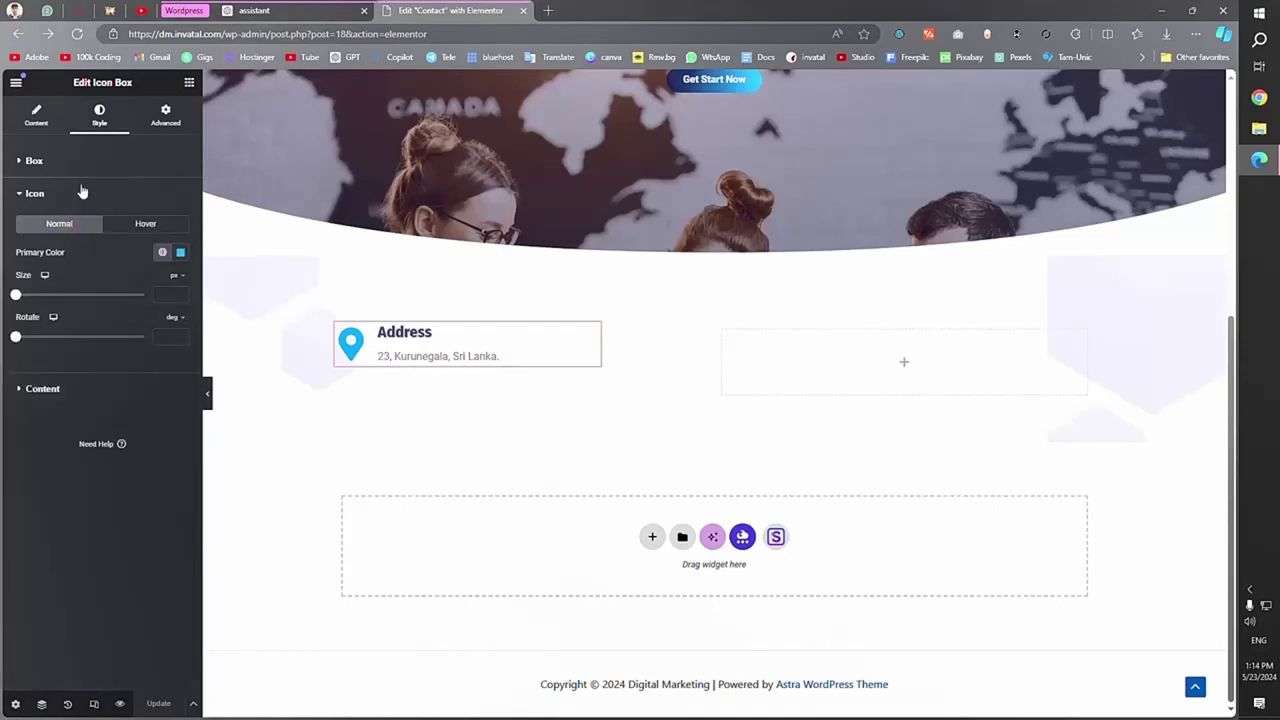
Set the map marker icon's size to 40 px and update the page.
{"action": "left_click", "coordinate": [173, 294]}
{"action": "type", "text": "40"}
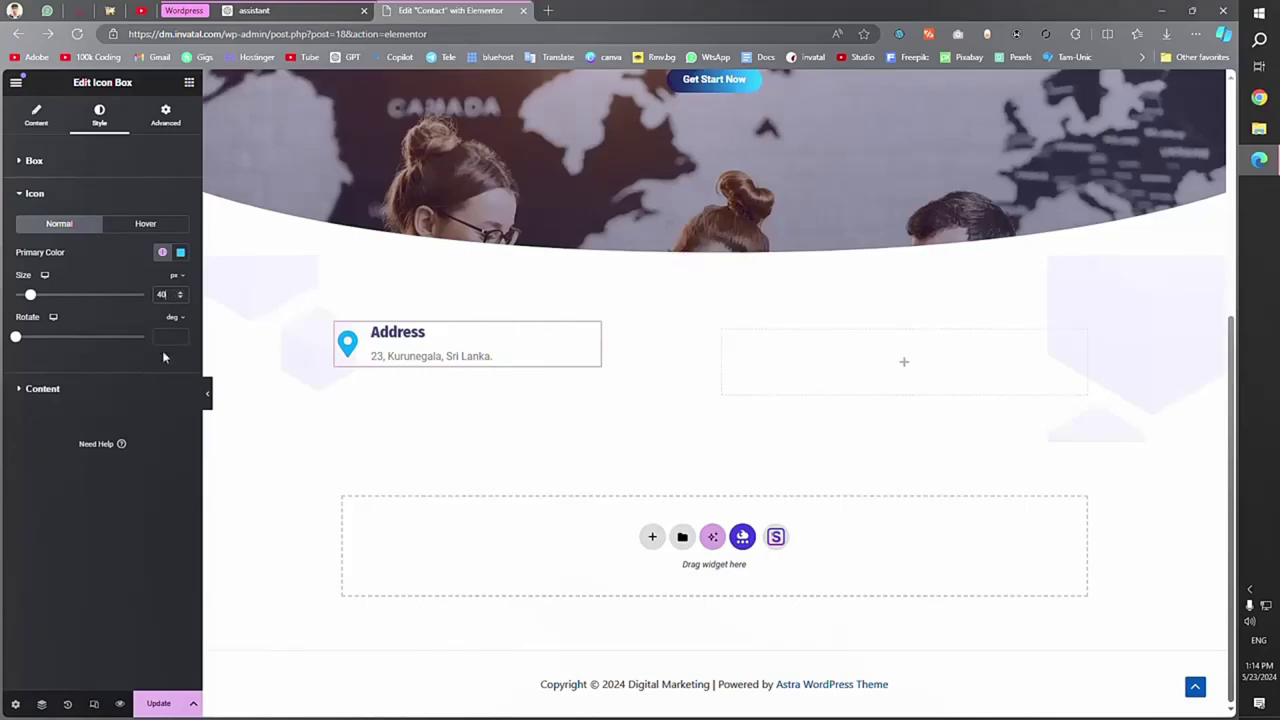
{"action": "left_click", "coordinate": [156, 700]}
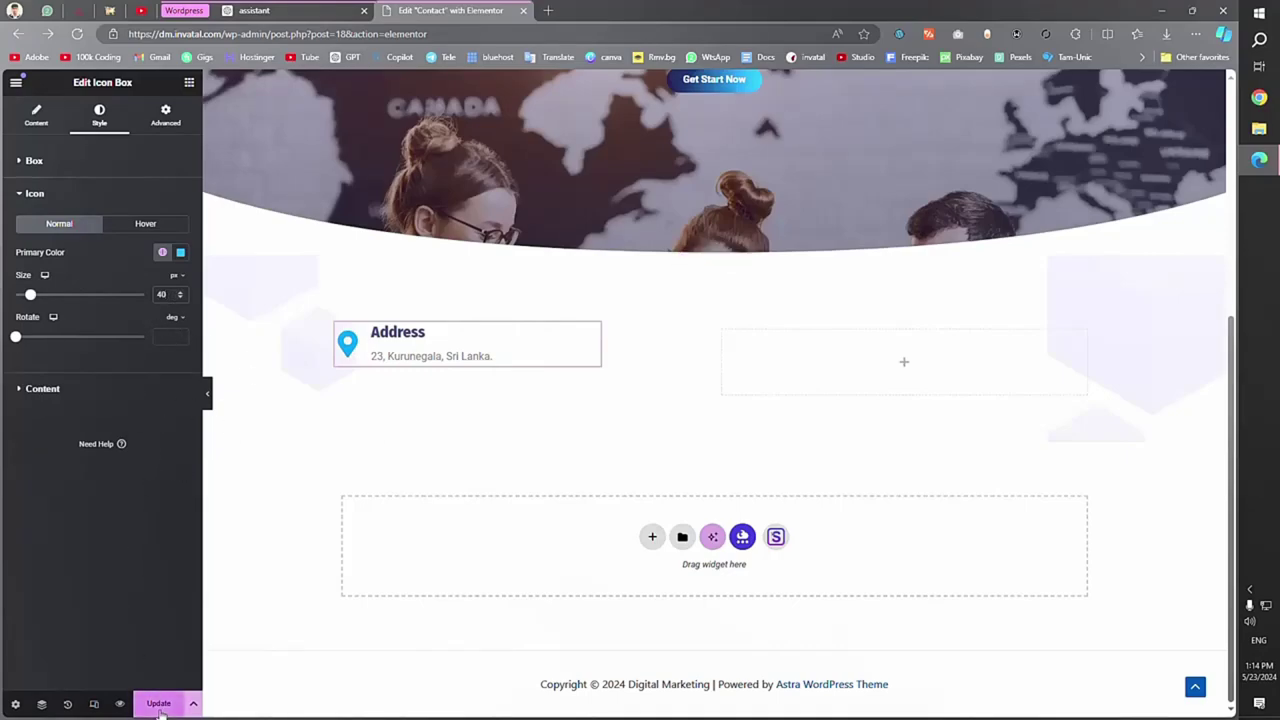
Give the Address icon box a classic solid-color background in its normal state.
{"action": "left_click", "coordinate": [165, 117]}
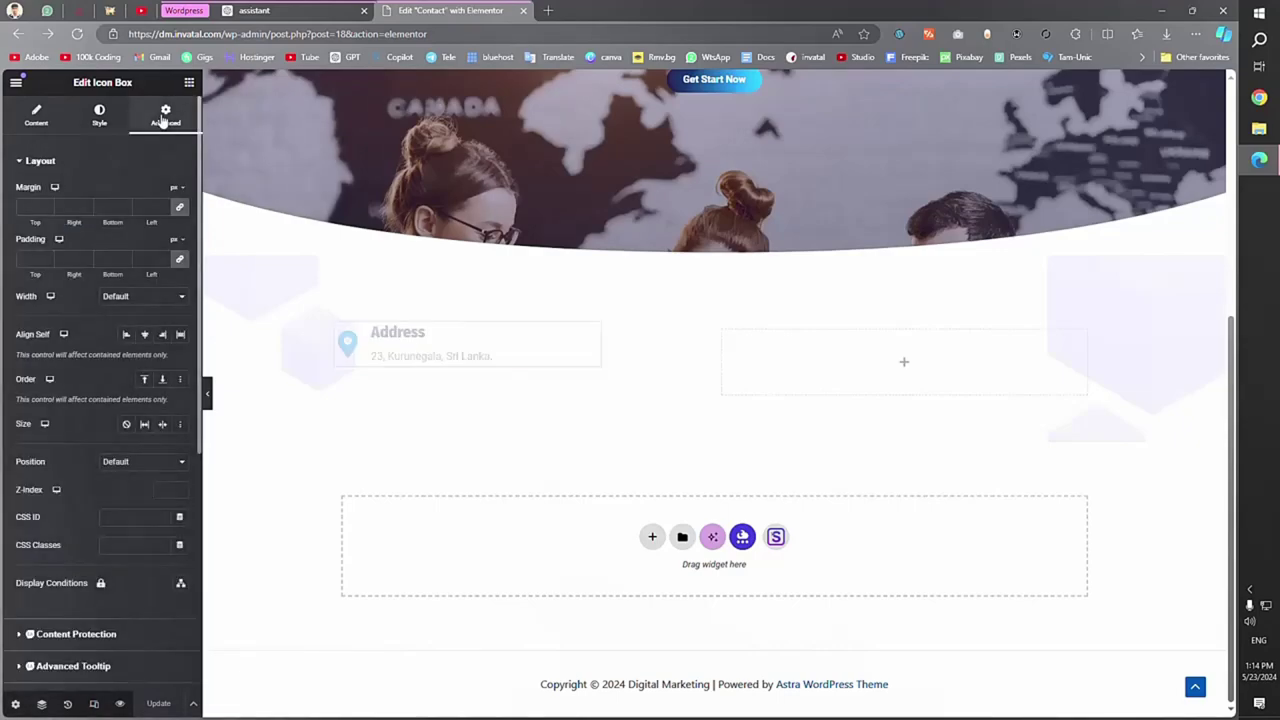
{"action": "scroll", "coordinate": [17, 443], "scroll_direction": "down", "scroll_amount": 4}
{"action": "left_click", "coordinate": [17, 441]}
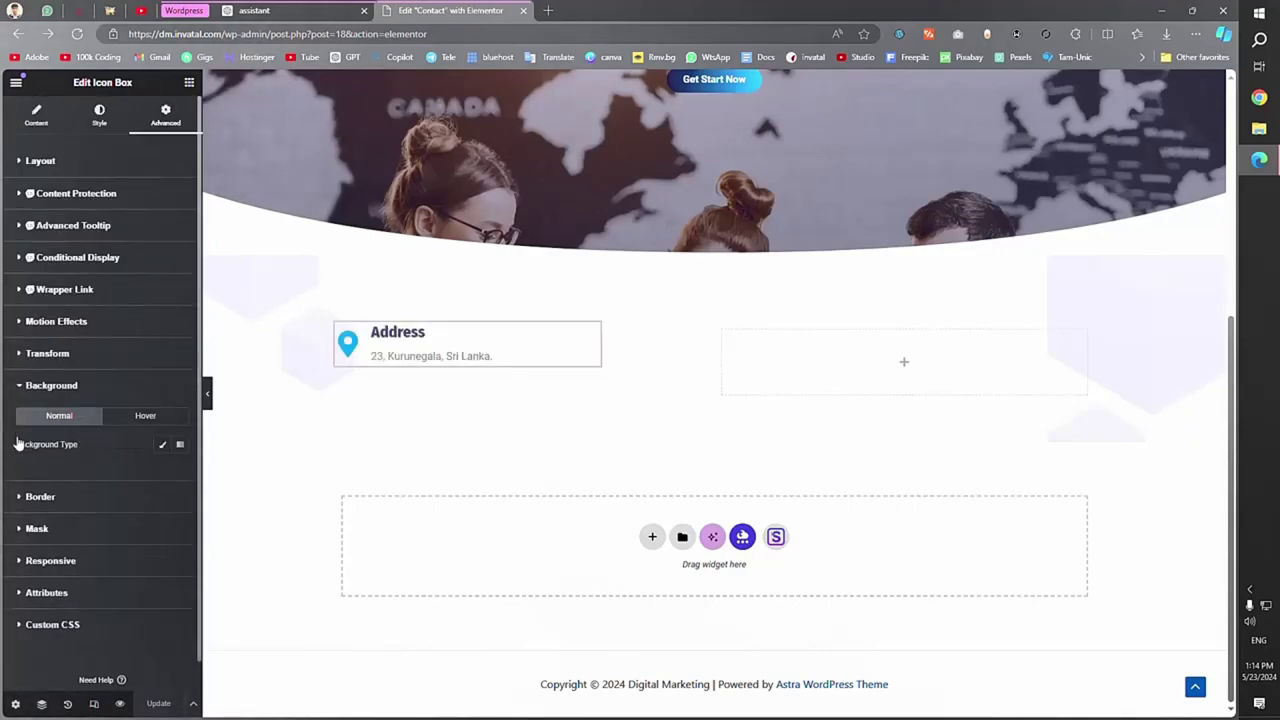
{"action": "left_click", "coordinate": [163, 445]}
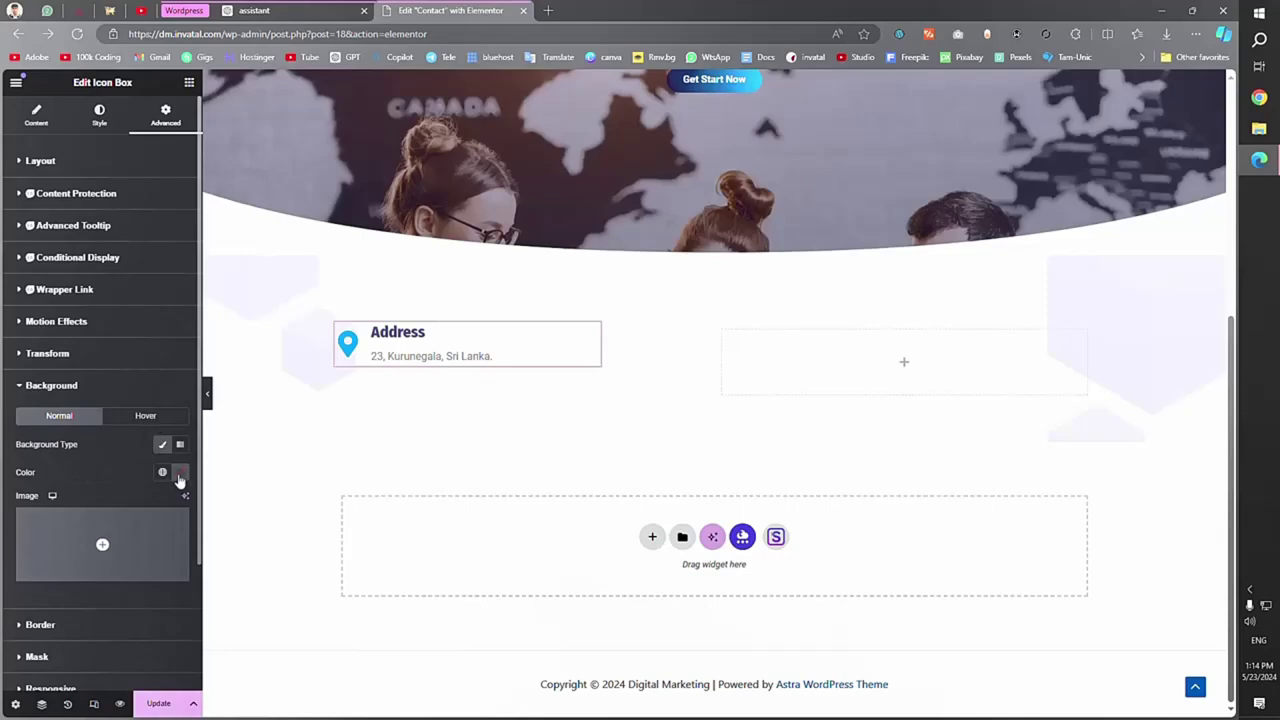
{"action": "left_click", "coordinate": [180, 474]}
Add a box shadow to the Address icon box with blur 20 and spread -10, and update the page.
{"action": "scroll", "coordinate": [77, 465], "scroll_direction": "down", "scroll_amount": 3}
{"action": "left_click", "coordinate": [25, 466]}
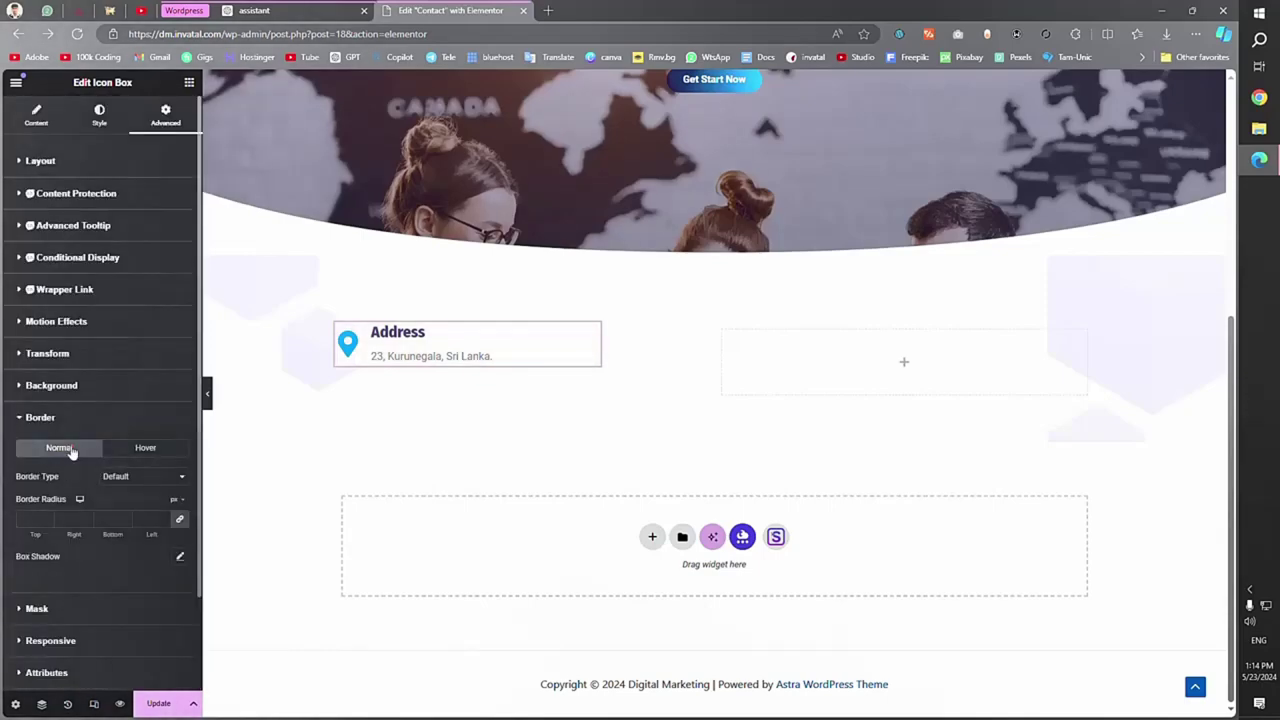
{"action": "left_click", "coordinate": [179, 558]}
{"action": "scroll", "coordinate": [110, 562], "scroll_direction": "down", "scroll_amount": 2}
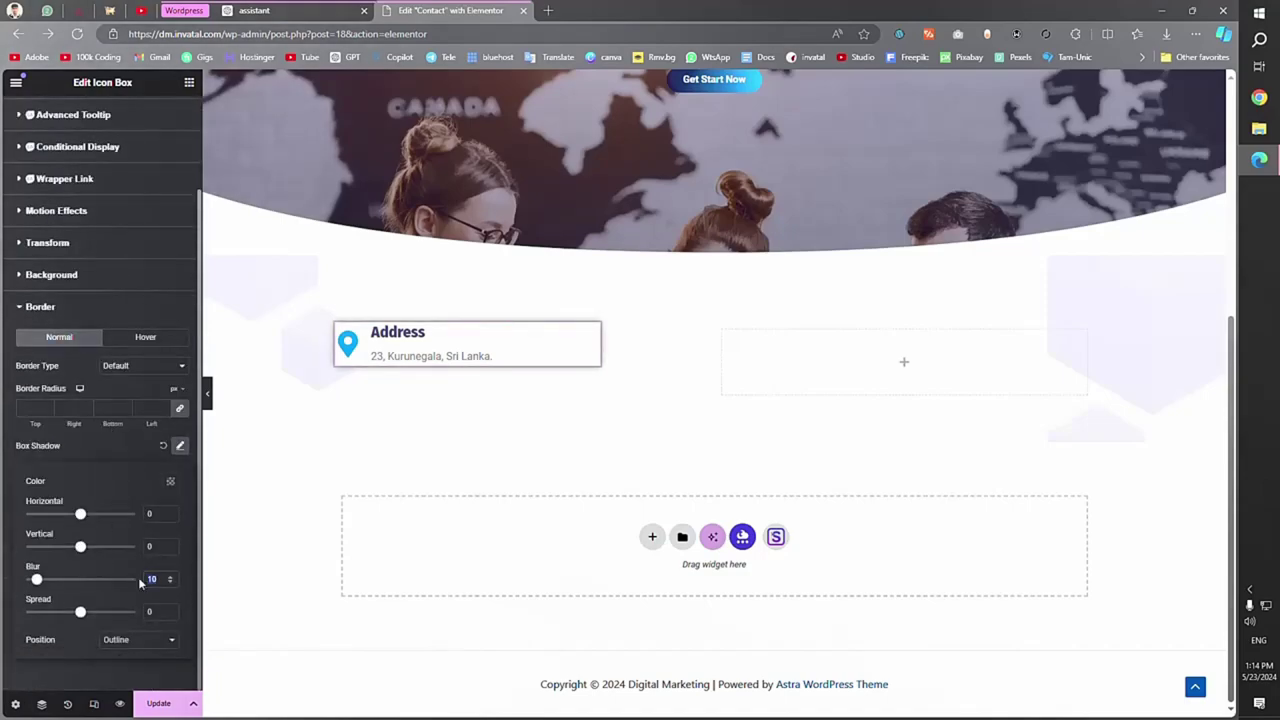
{"action": "type", "text": "20"}
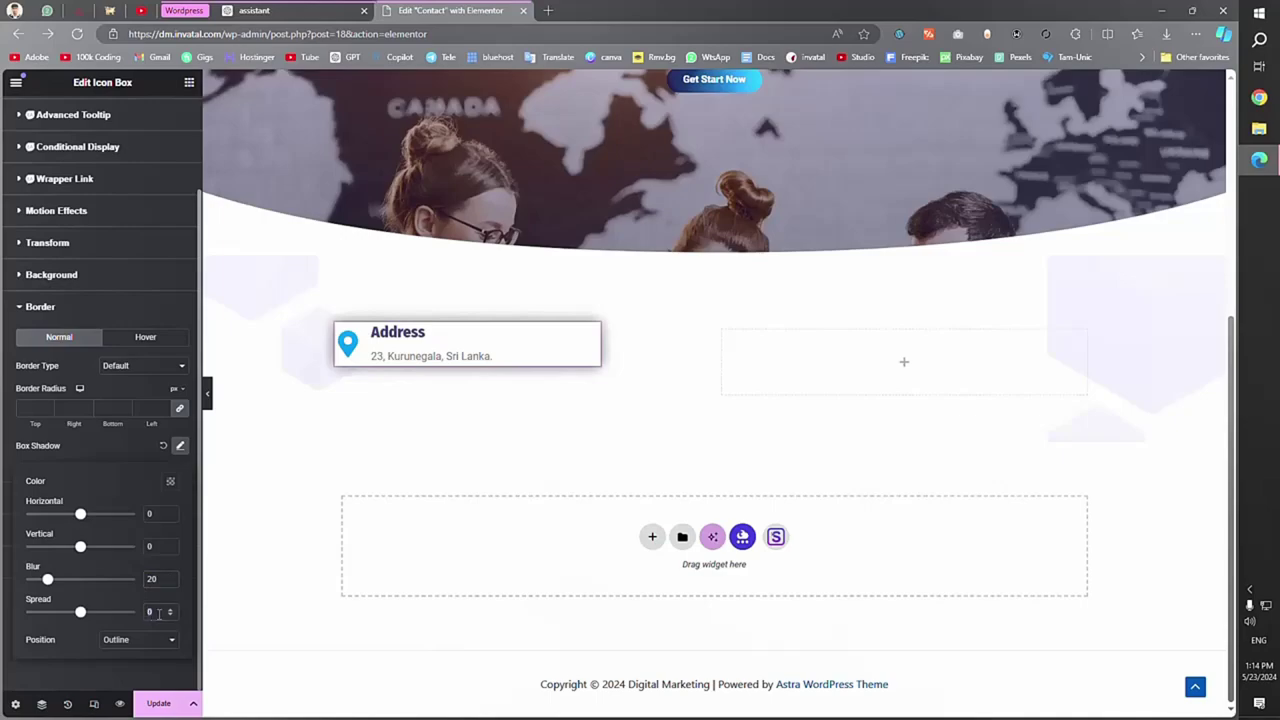
{"action": "double_click", "coordinate": [158, 612]}
{"action": "type", "text": "-10"}
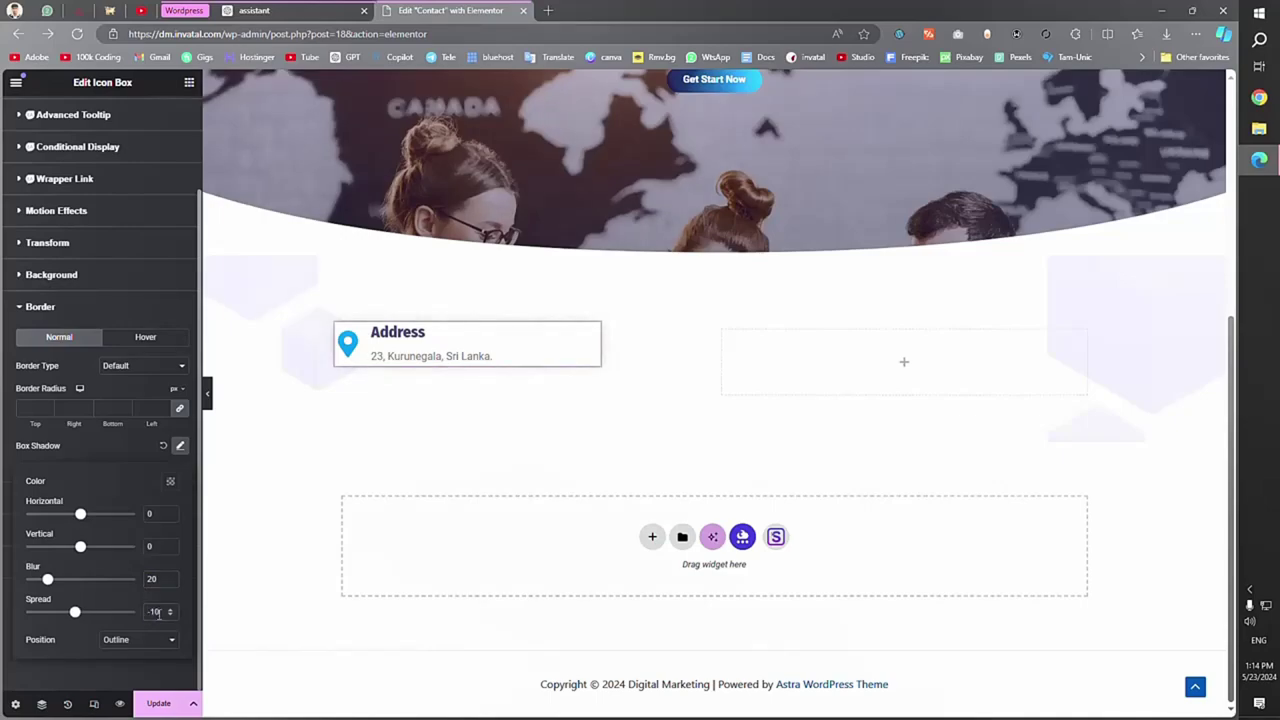
{"action": "left_click", "coordinate": [194, 705]}
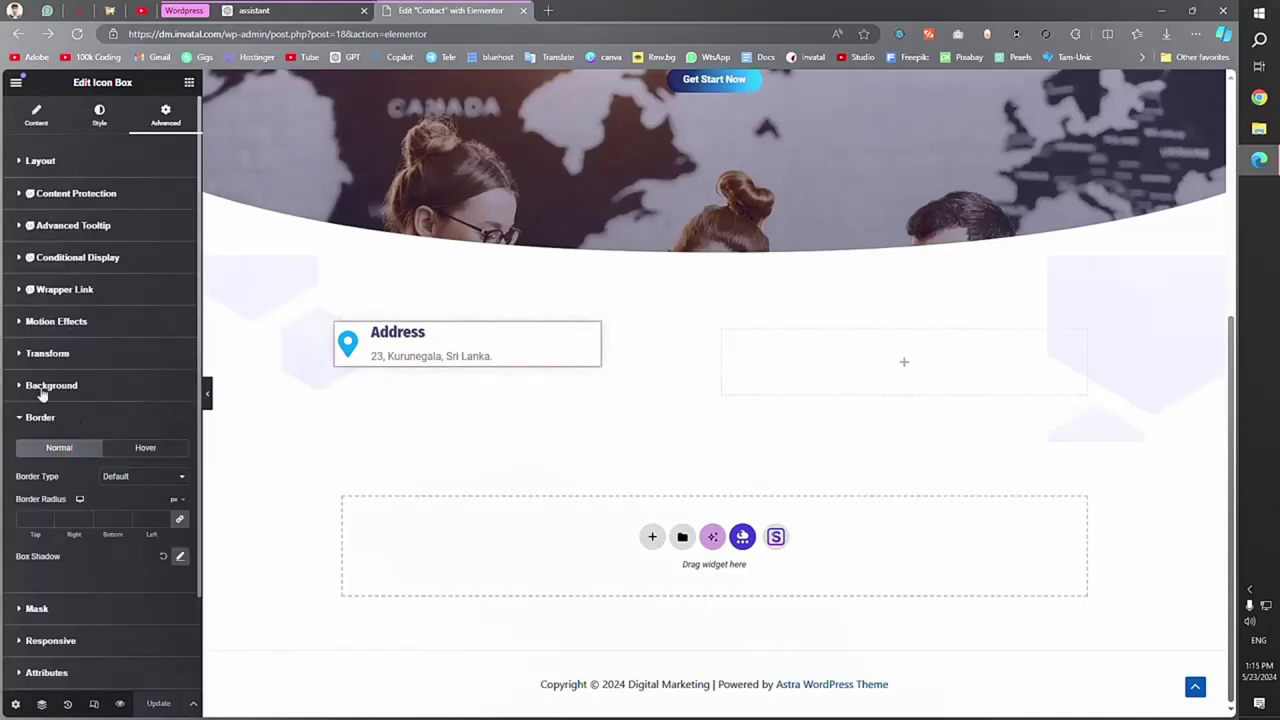
Set the Address icon box's padding to 20 px on all sides and update the page.
{"action": "left_click", "coordinate": [42, 163]}
{"action": "left_click", "coordinate": [46, 262]}
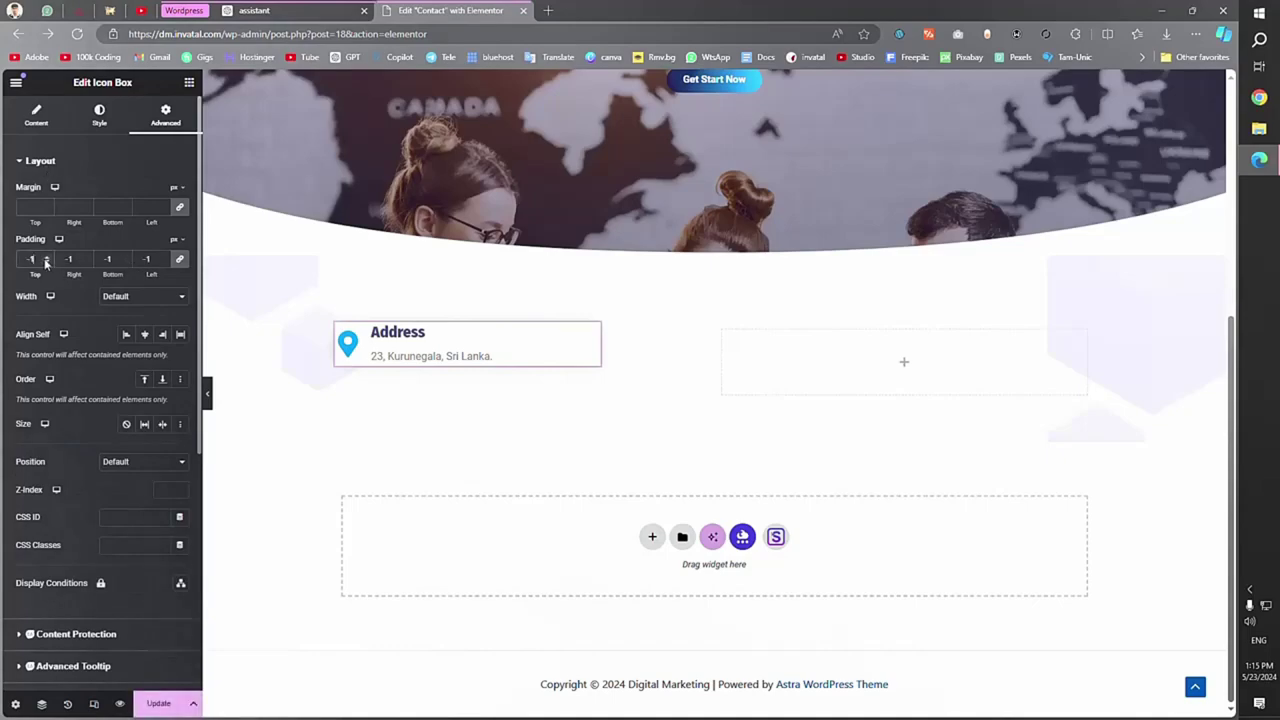
{"action": "type", "text": "20"}
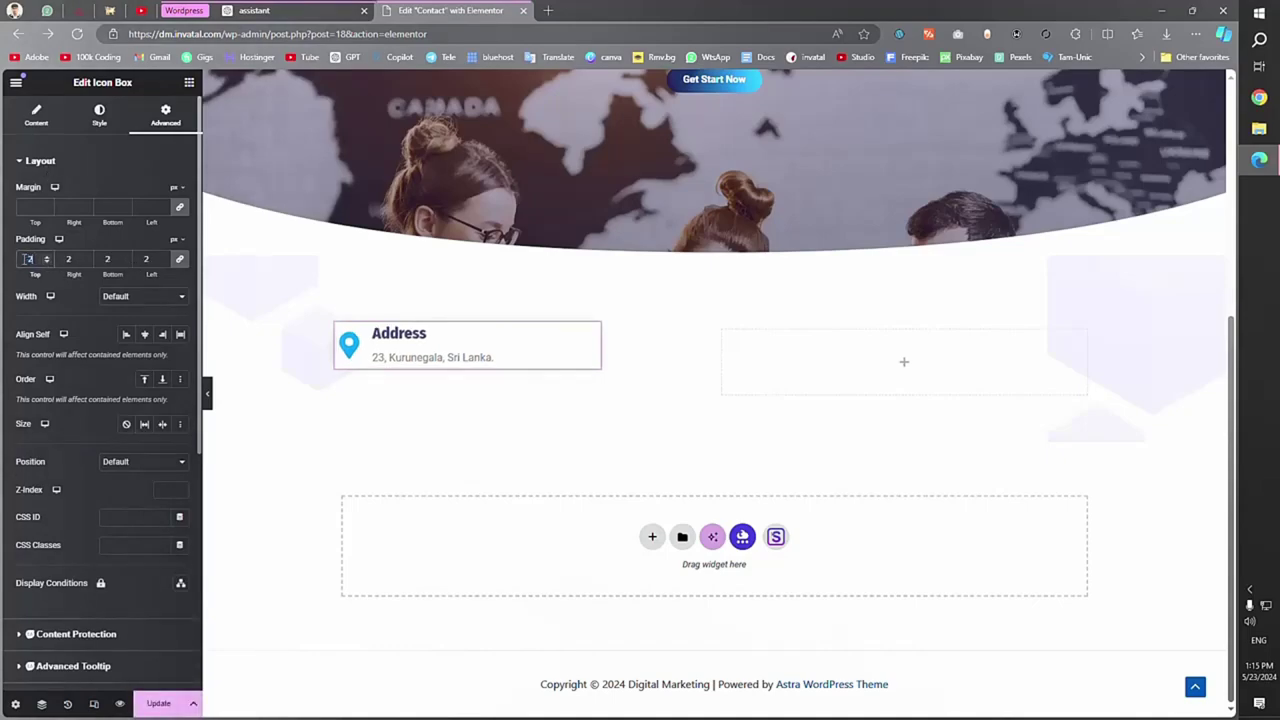
{"action": "left_click", "coordinate": [158, 703]}
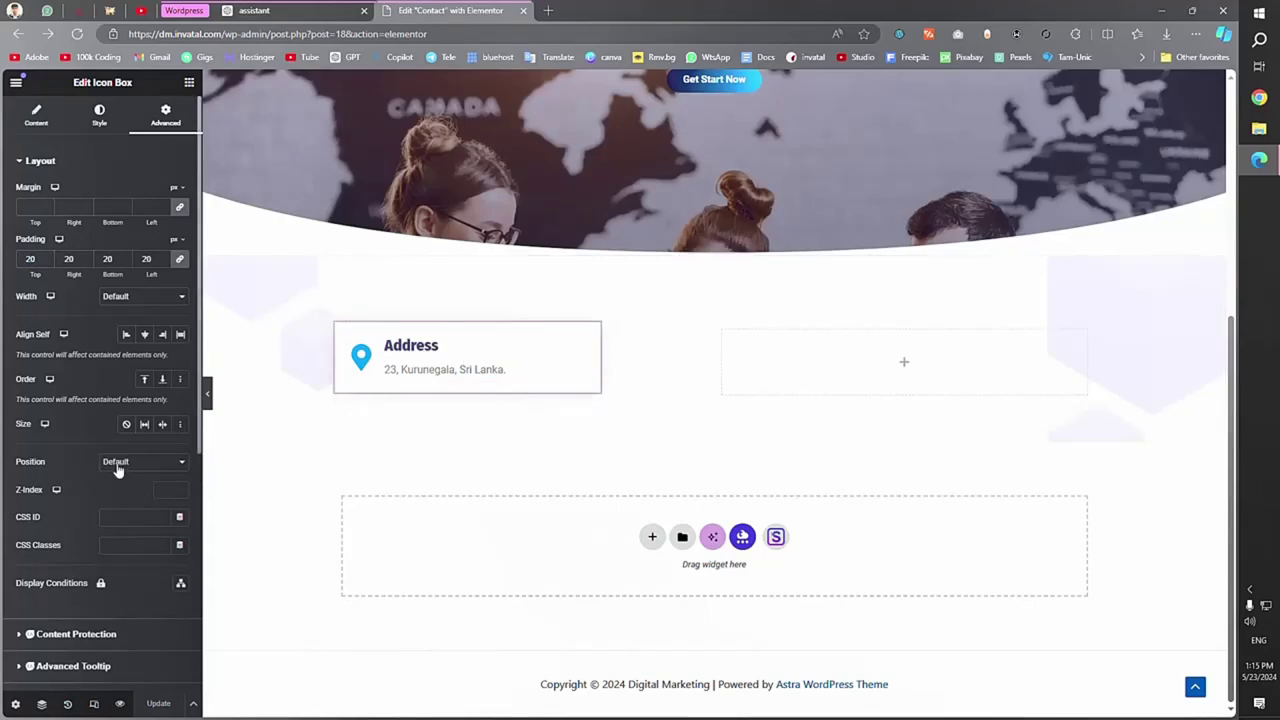
Round the Address icon box's corners with a 15 px border radius on all corners and update the page.
{"action": "scroll", "coordinate": [115, 450], "scroll_direction": "down", "scroll_amount": 4}
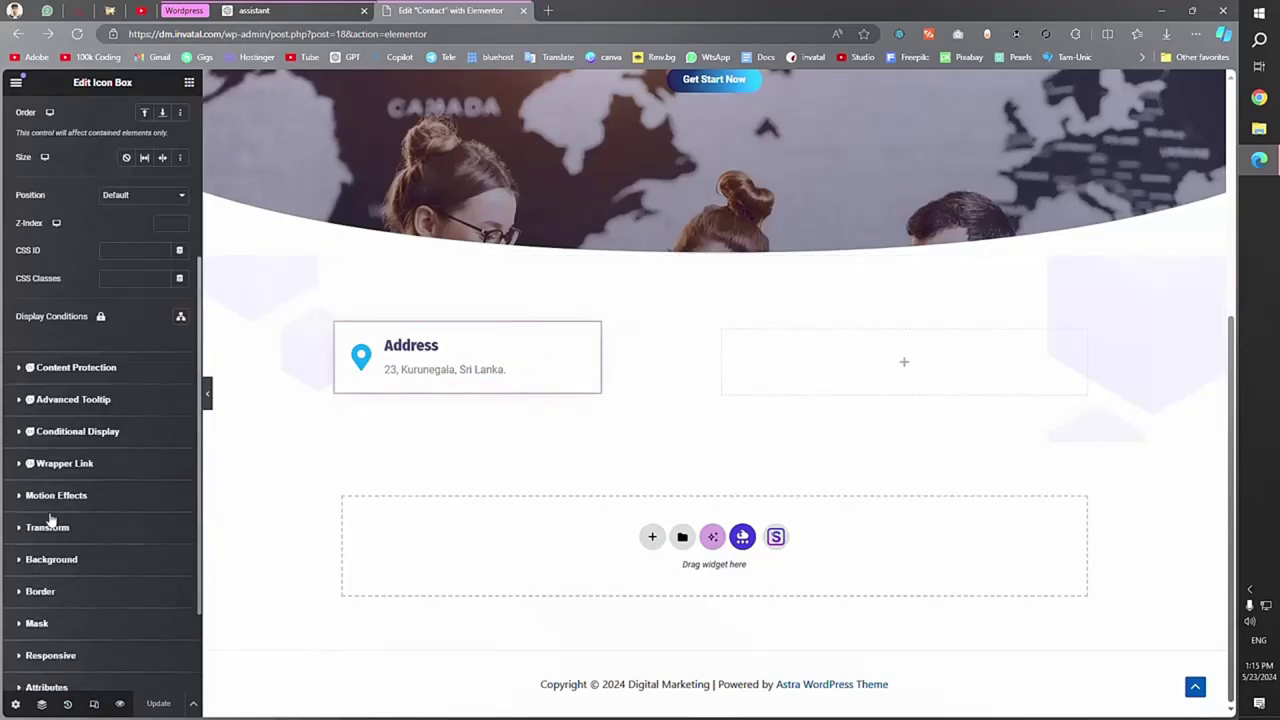
{"action": "scroll", "coordinate": [51, 508], "scroll_direction": "down", "scroll_amount": 2}
{"action": "left_click", "coordinate": [38, 465]}
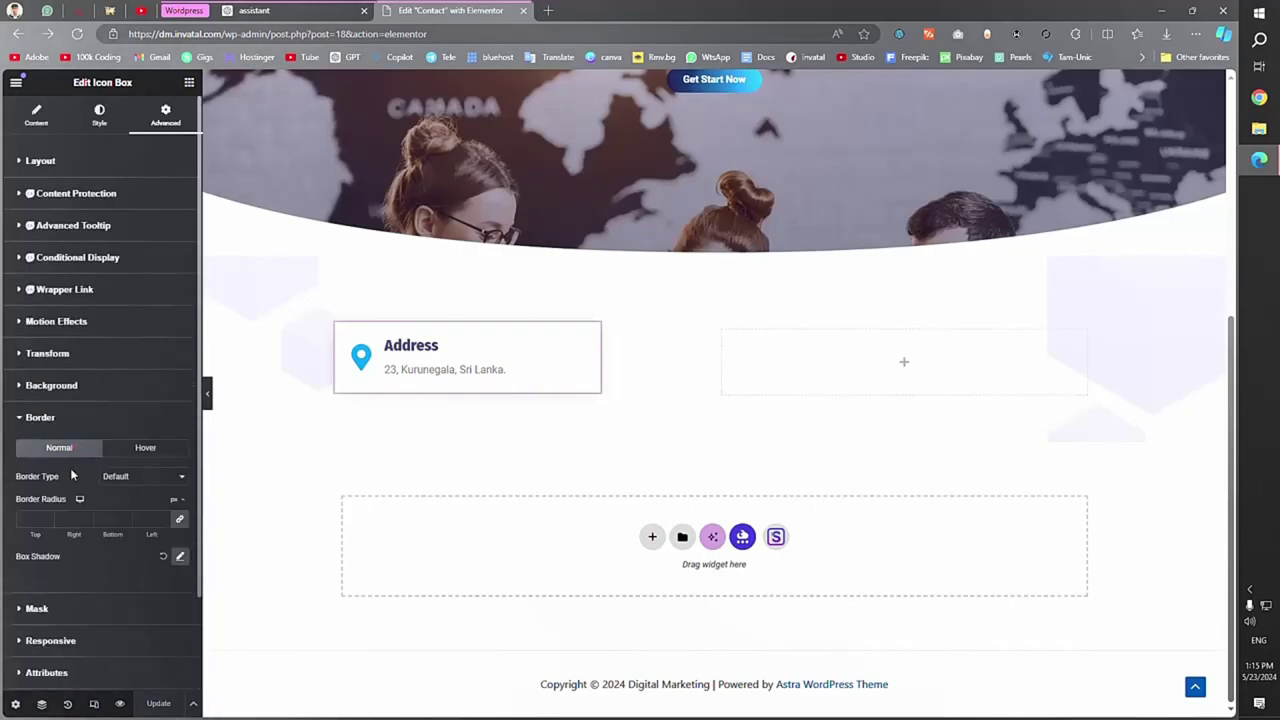
{"action": "left_click", "coordinate": [27, 518]}
{"action": "type", "text": "15"}
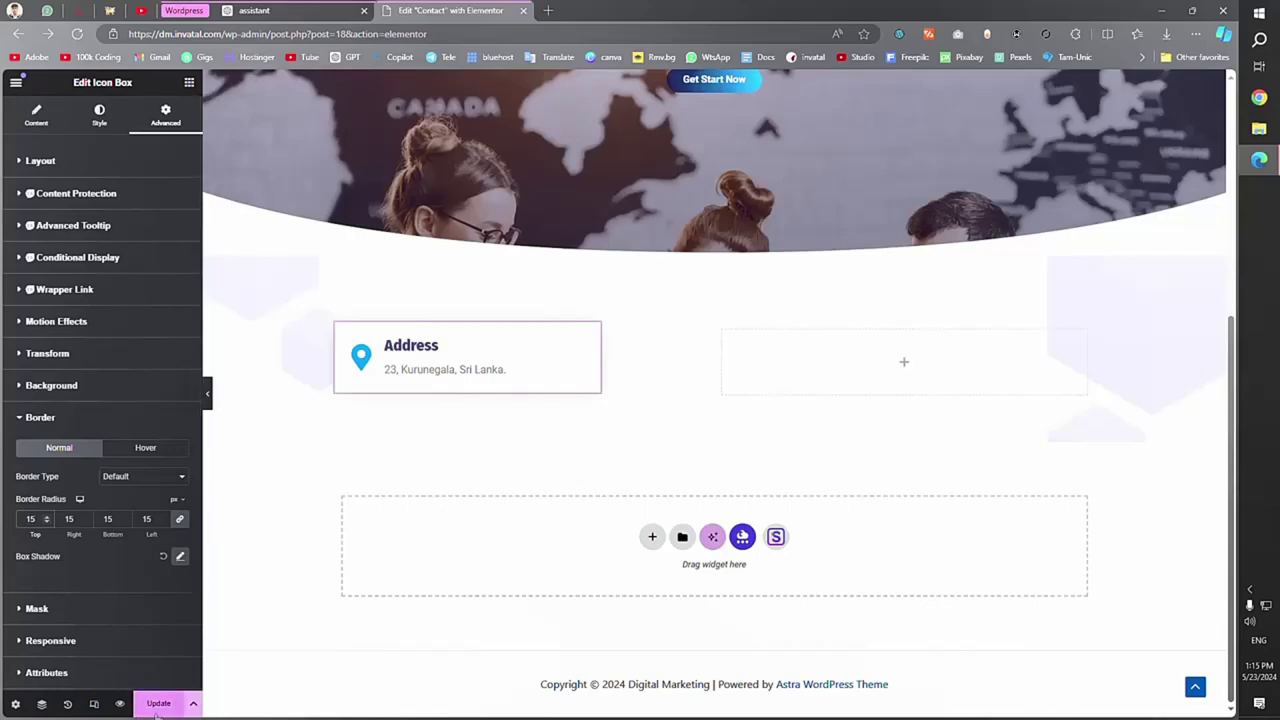
{"action": "left_click", "coordinate": [207, 393]}
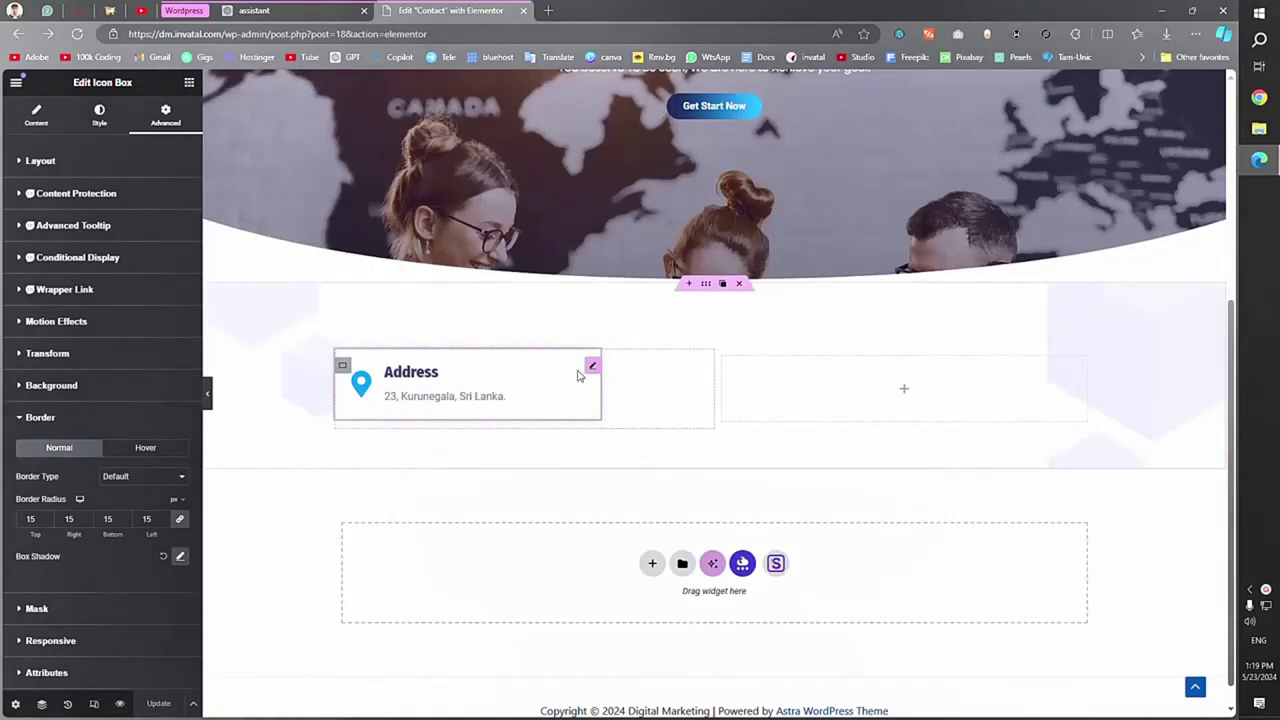
Duplicate the Address icon box twice so the left column holds three stacked boxes.
{"action": "mouse_move", "coordinate": [577, 372]}
{"action": "left_click", "coordinate": [576, 367]}
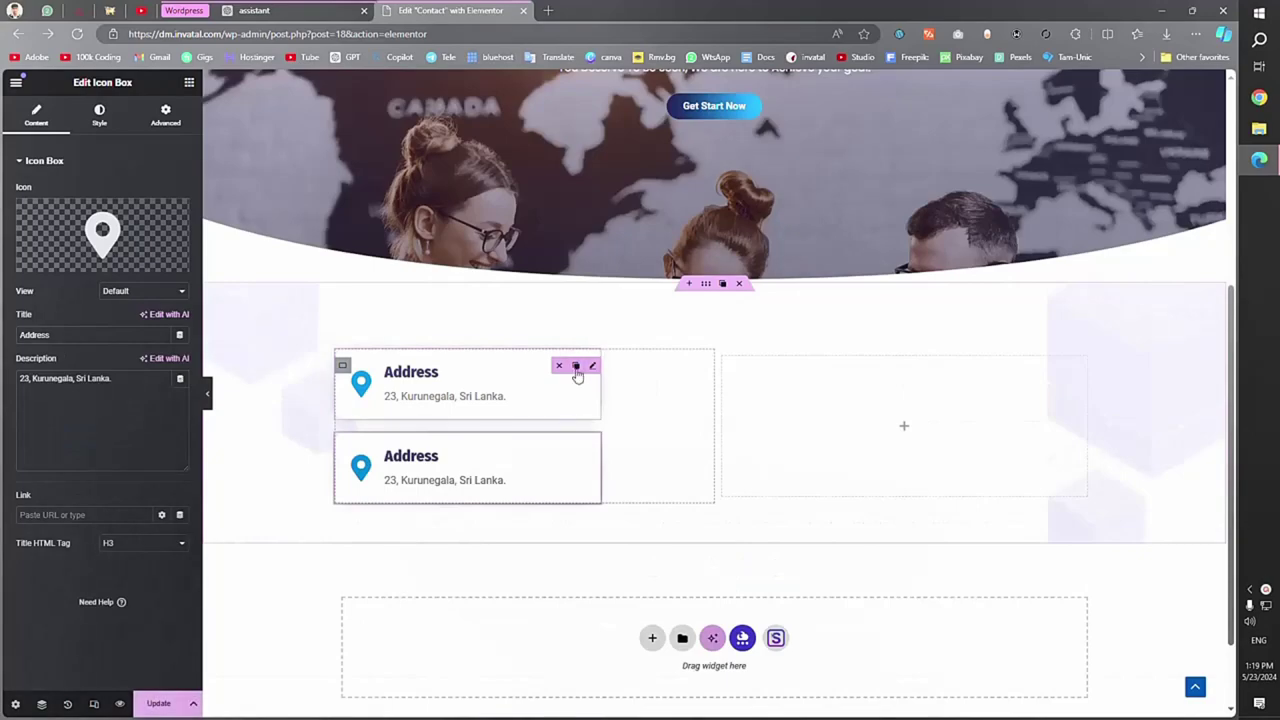
{"action": "left_click", "coordinate": [576, 367]}
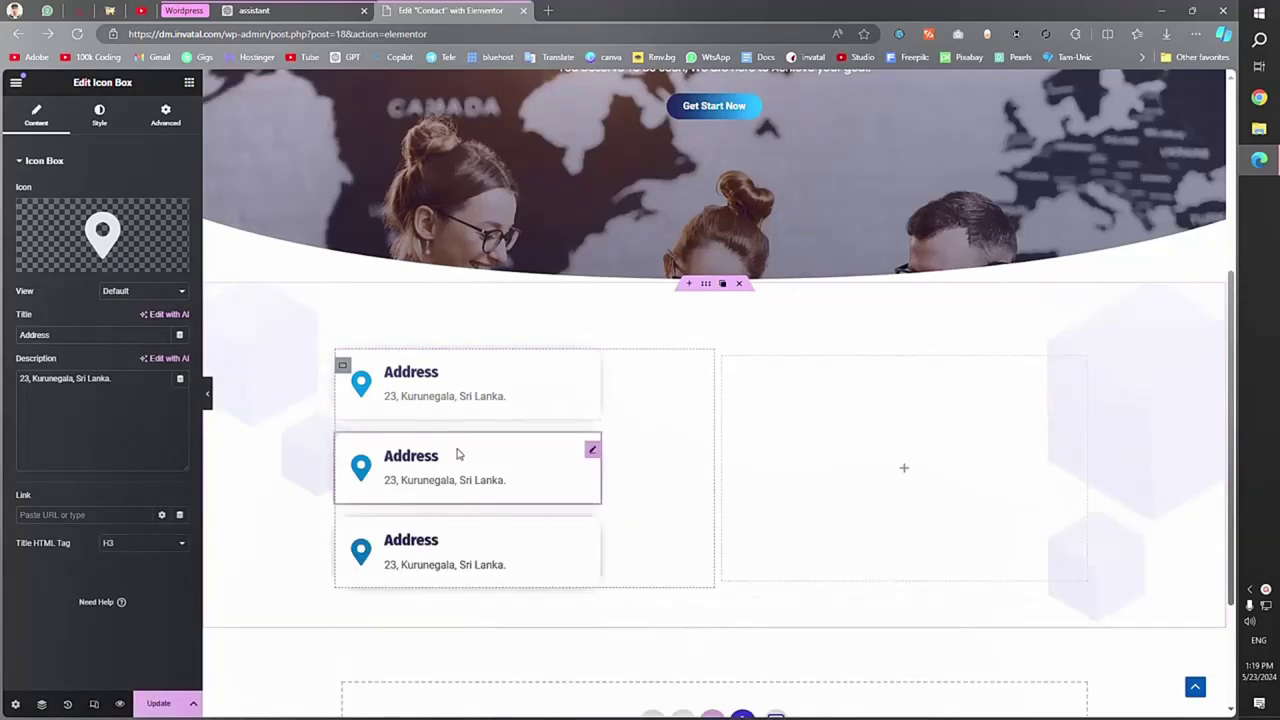
Turn the second and third boxes into Email and Phone boxes with envelope and phone icons and contact details, and update the page.
{"action": "mouse_move", "coordinate": [90, 228]}
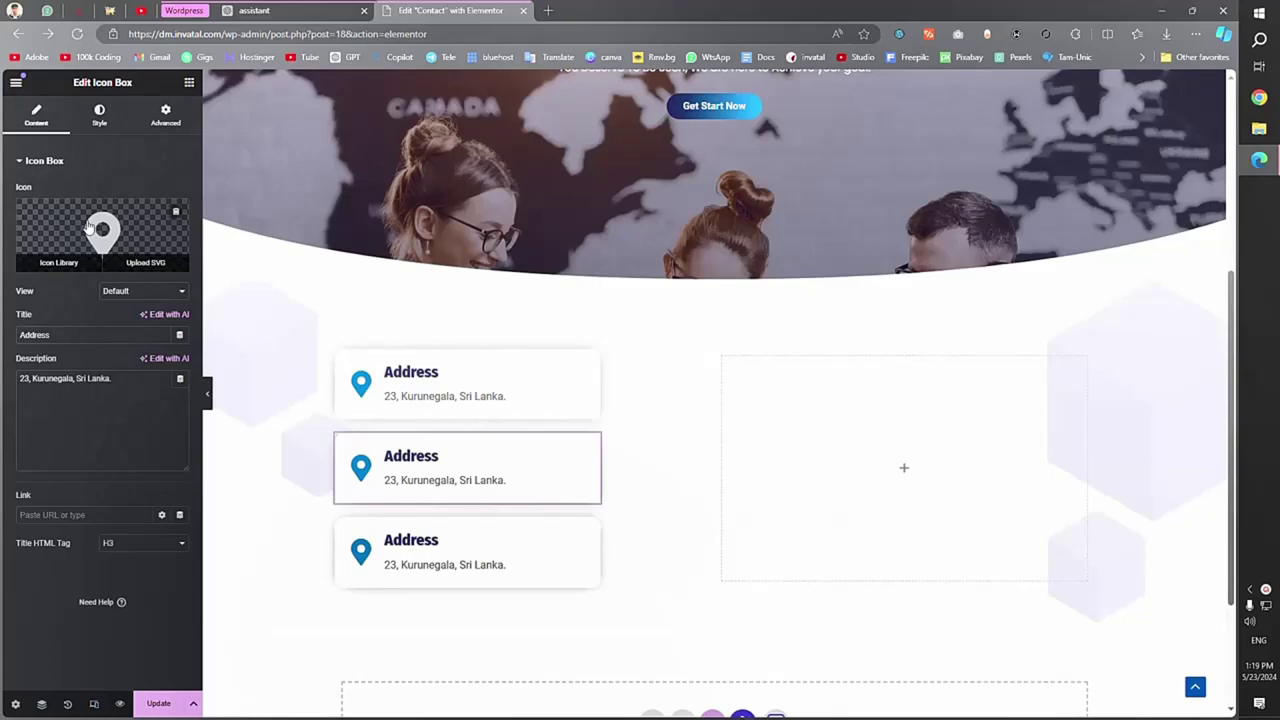
{"action": "left_click", "coordinate": [90, 228]}
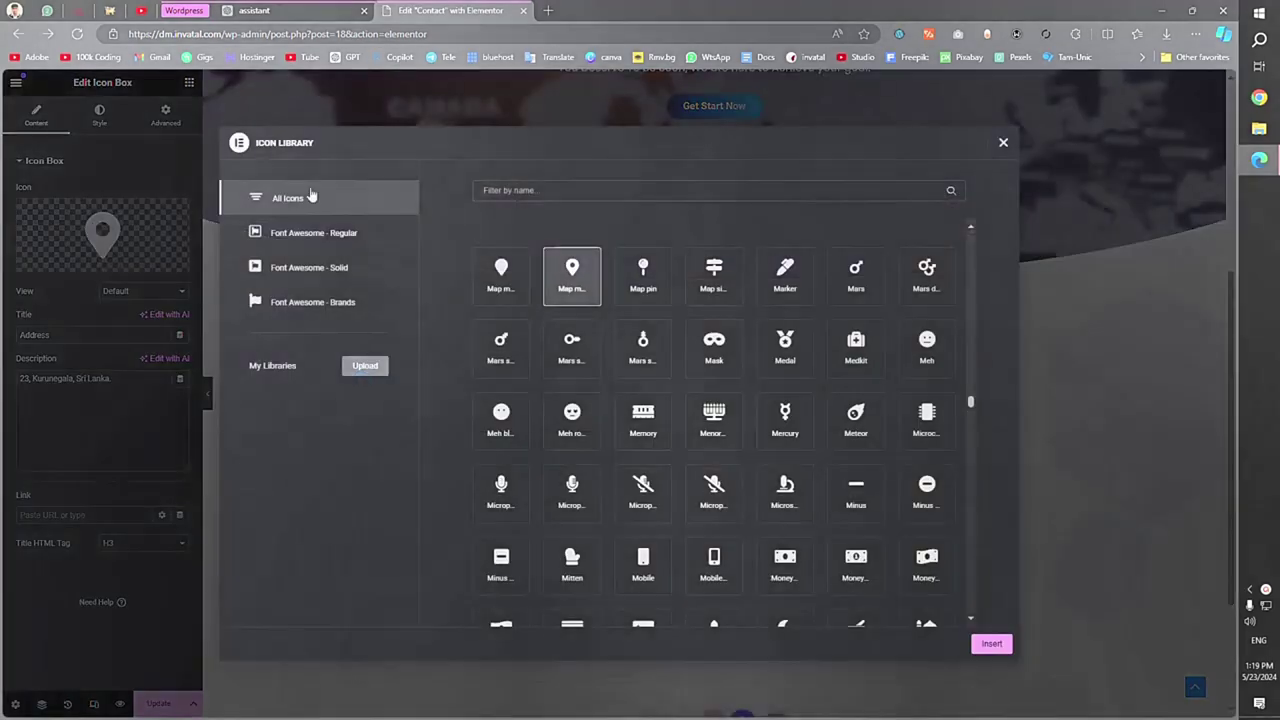
{"action": "left_click", "coordinate": [534, 194]}
{"action": "type", "text": "enve"}
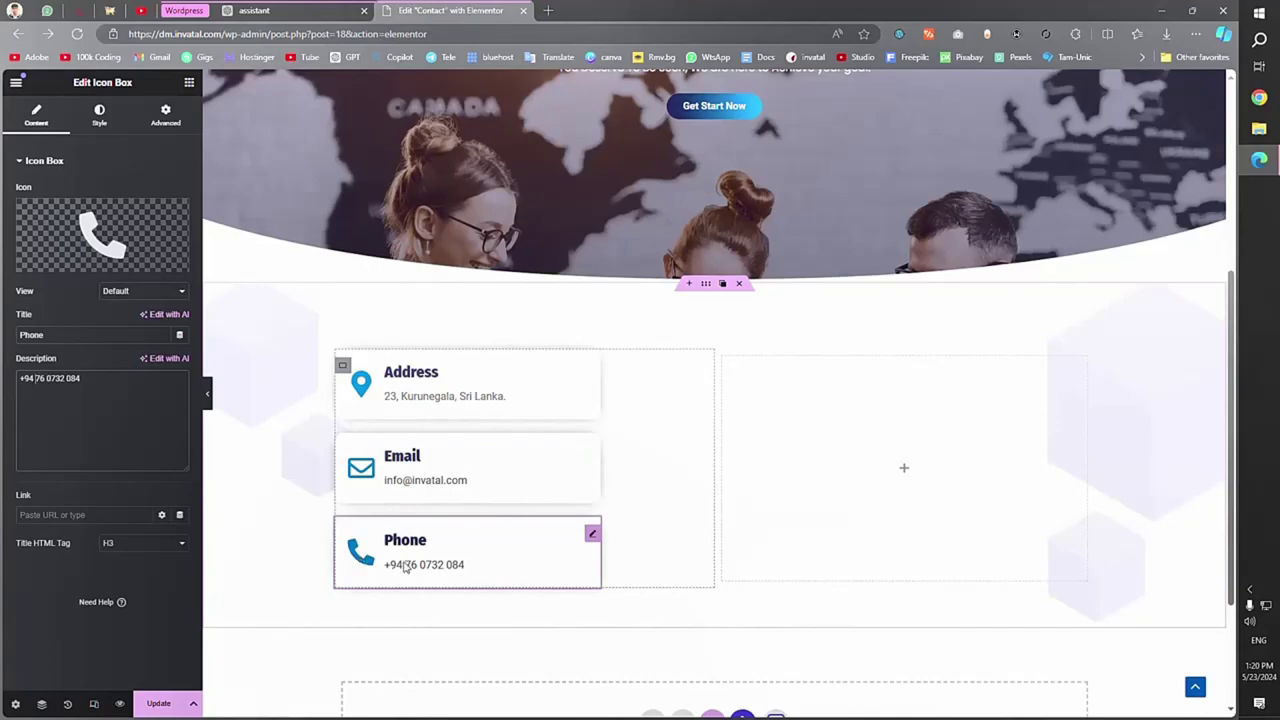
{"action": "left_click", "coordinate": [158, 703]}
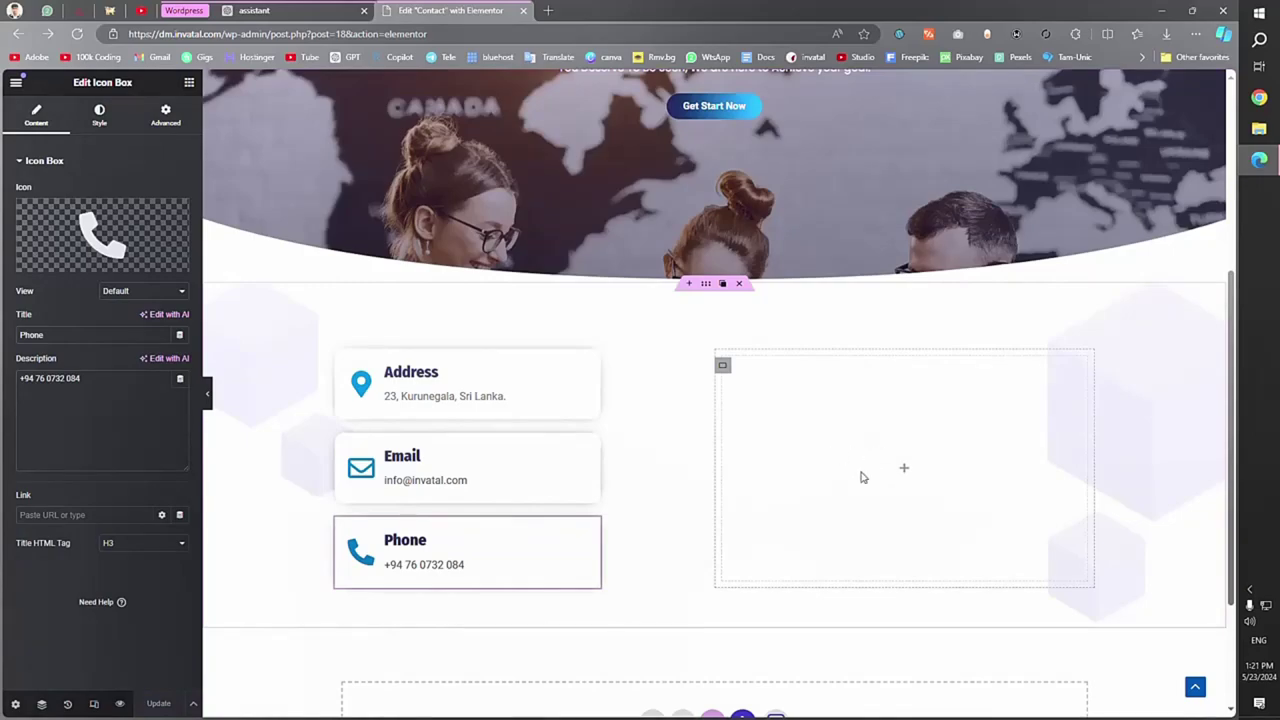
Add a MetForm widget to the empty column beside the contact boxes.
{"action": "left_click", "coordinate": [189, 82]}
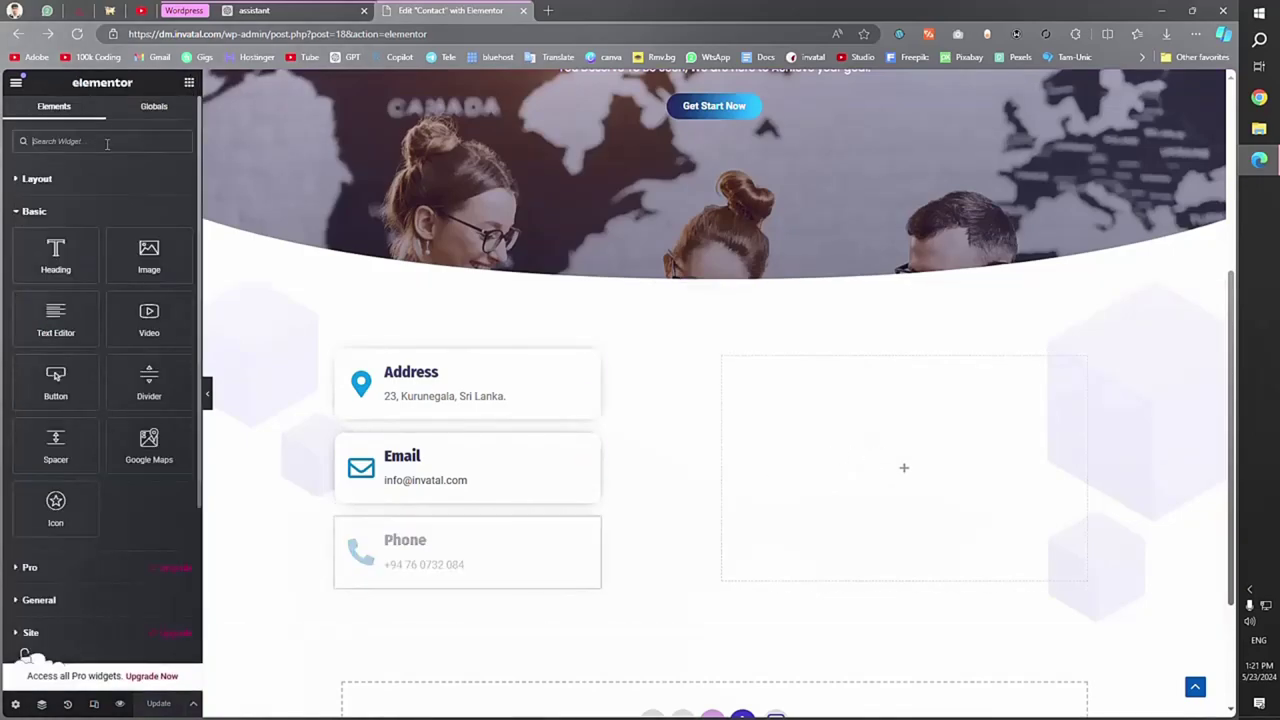
{"action": "type", "text": "met"}
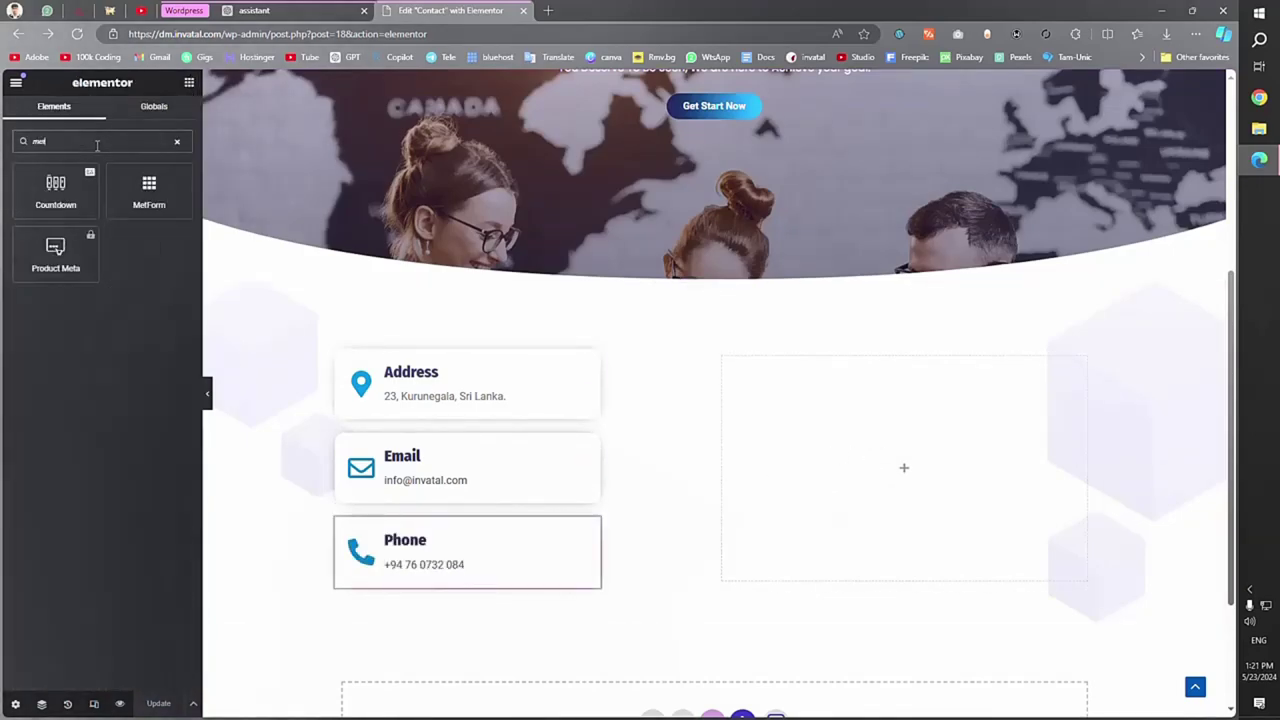
{"action": "left_click_drag", "start_coordinate": [147, 186], "coordinate": [789, 397]}
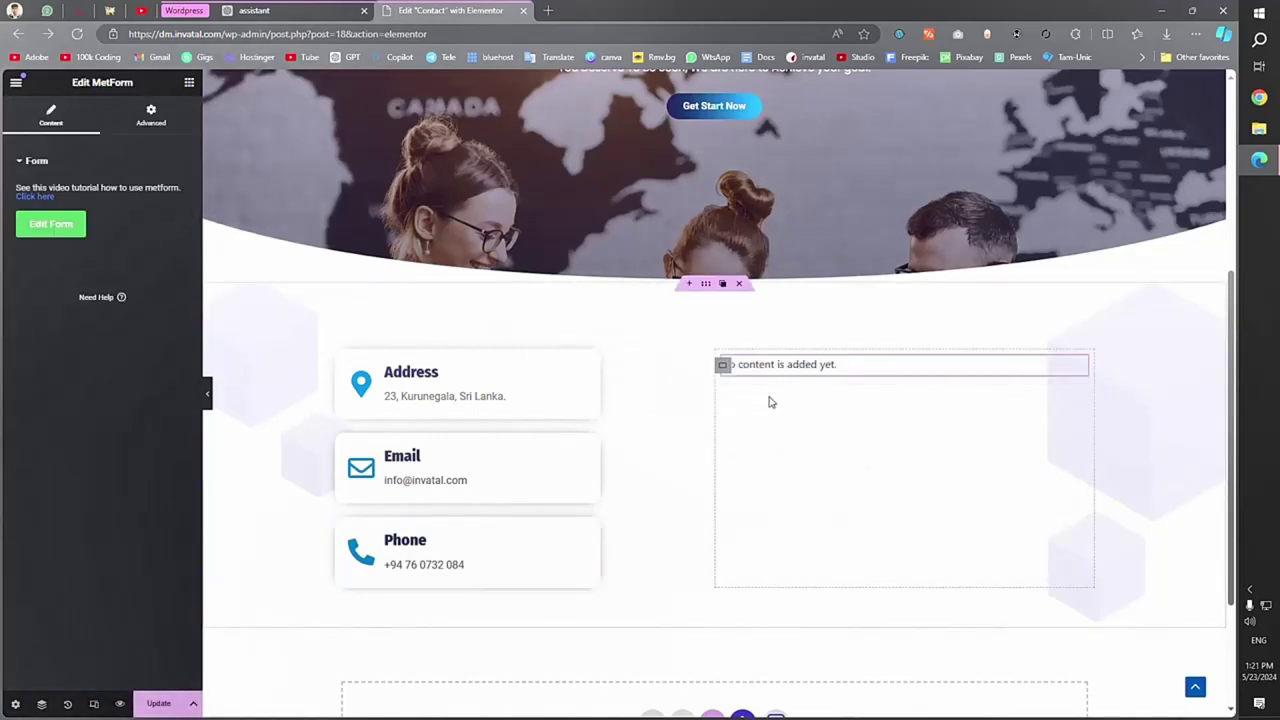
Add a new single-column container below the contact section.
{"action": "scroll", "coordinate": [770, 402], "scroll_direction": "down", "scroll_amount": 2}
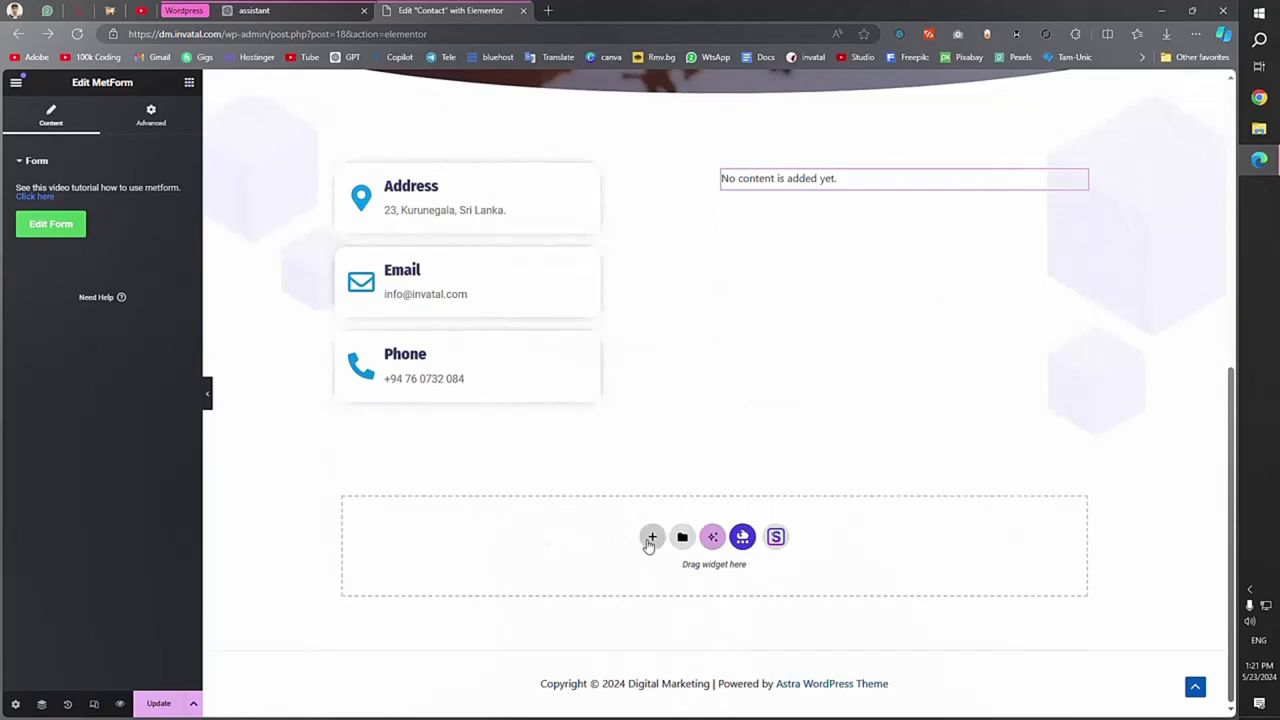
{"action": "left_click", "coordinate": [650, 540]}
{"action": "left_click", "coordinate": [660, 575]}
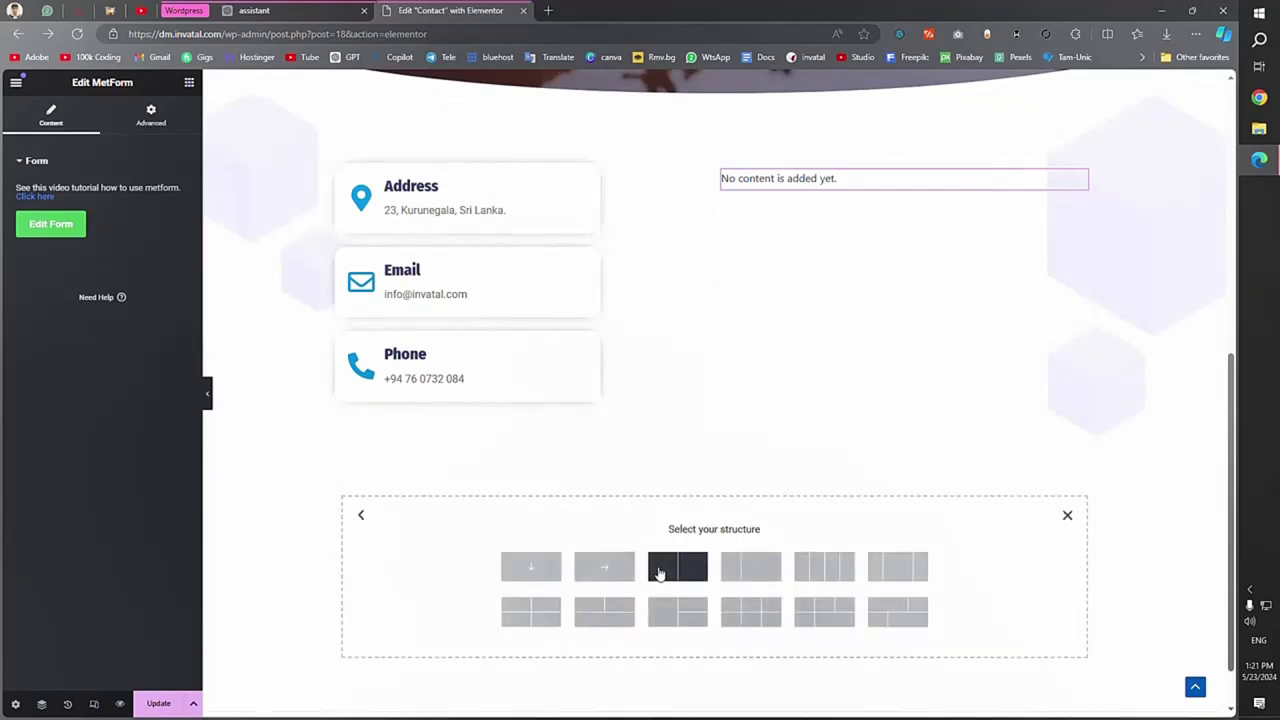
{"action": "left_click", "coordinate": [524, 573]}
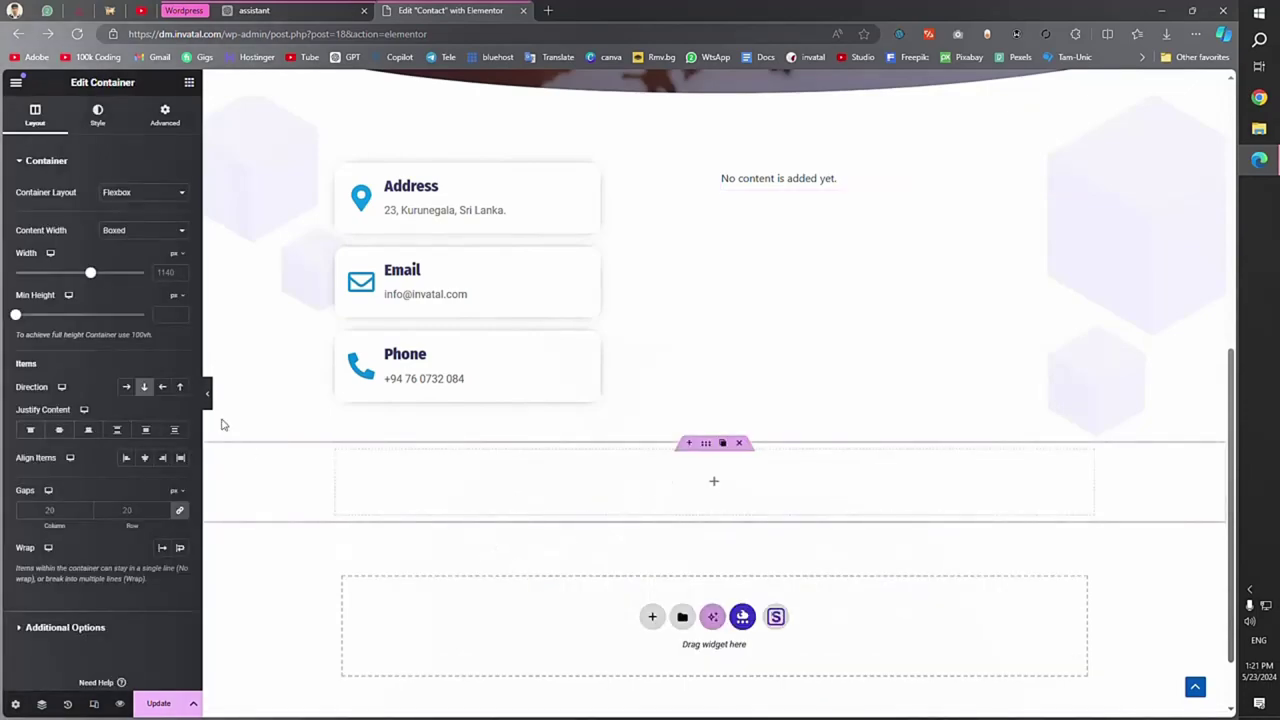
Place a Google Maps widget in the new container with a height of 402 px and zoom 12.
{"action": "left_click", "coordinate": [189, 84]}
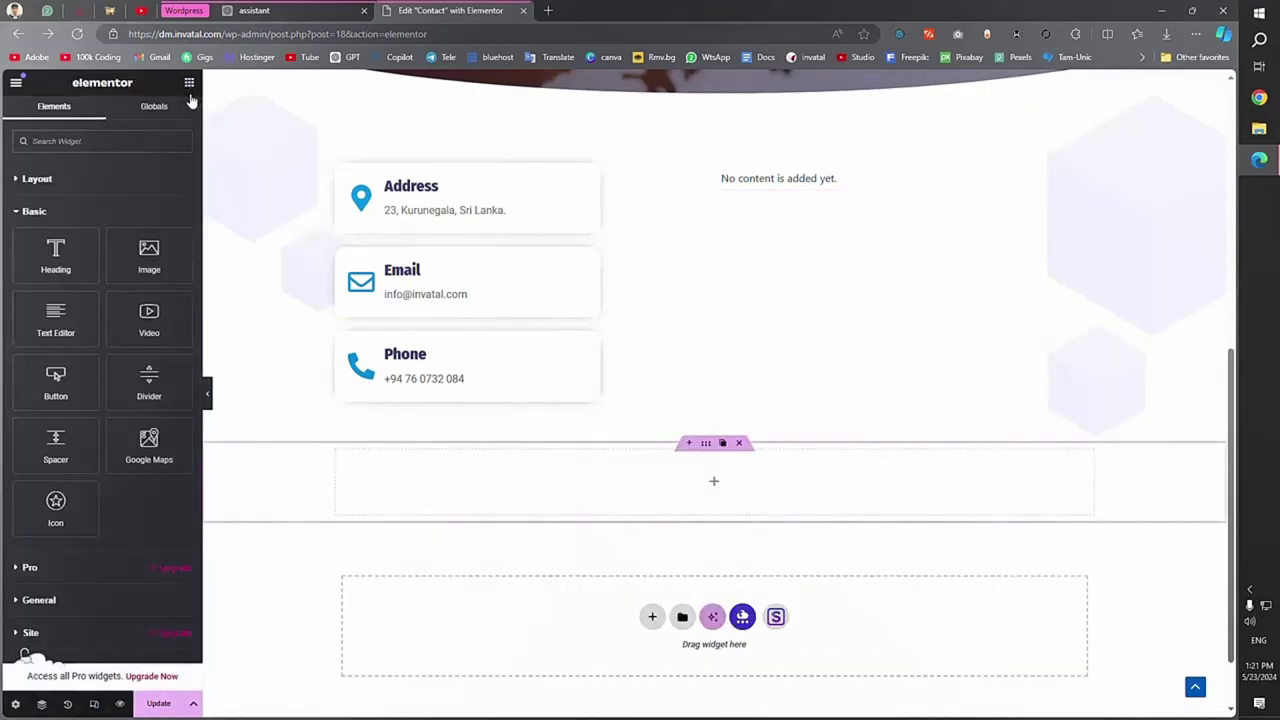
{"action": "type", "text": "map"}
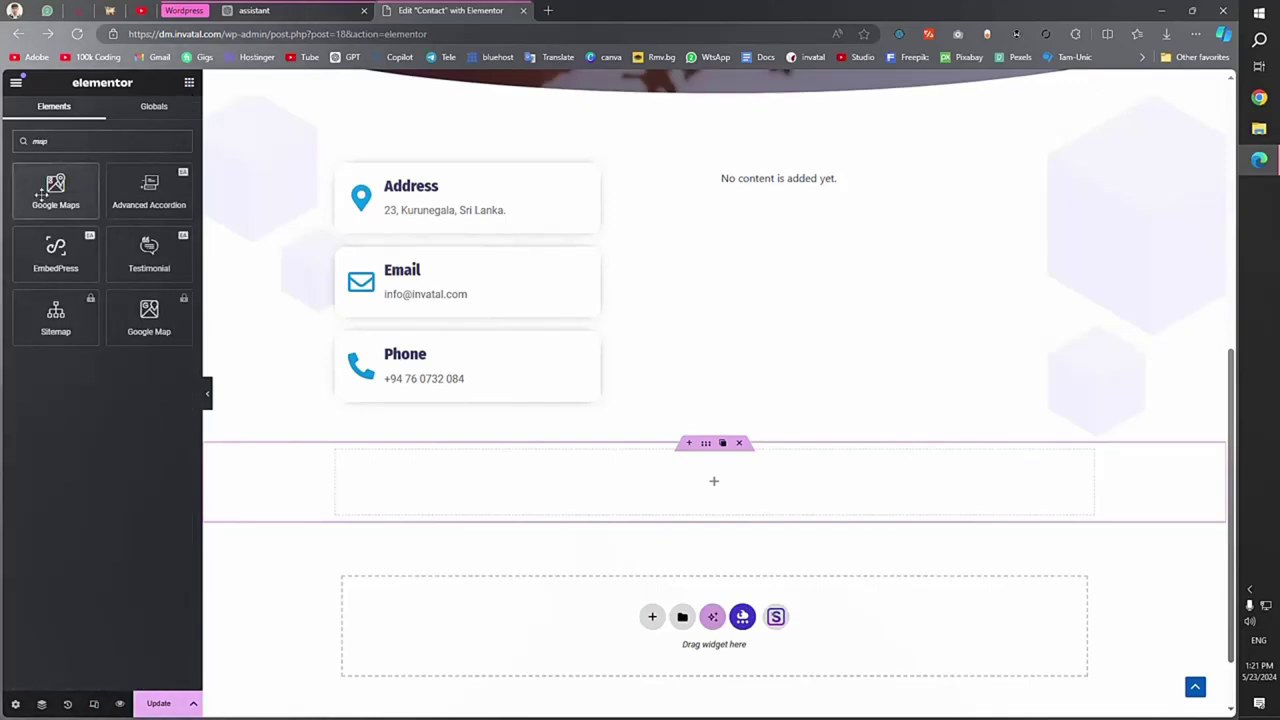
{"action": "left_click_drag", "start_coordinate": [42, 193], "coordinate": [480, 492]}
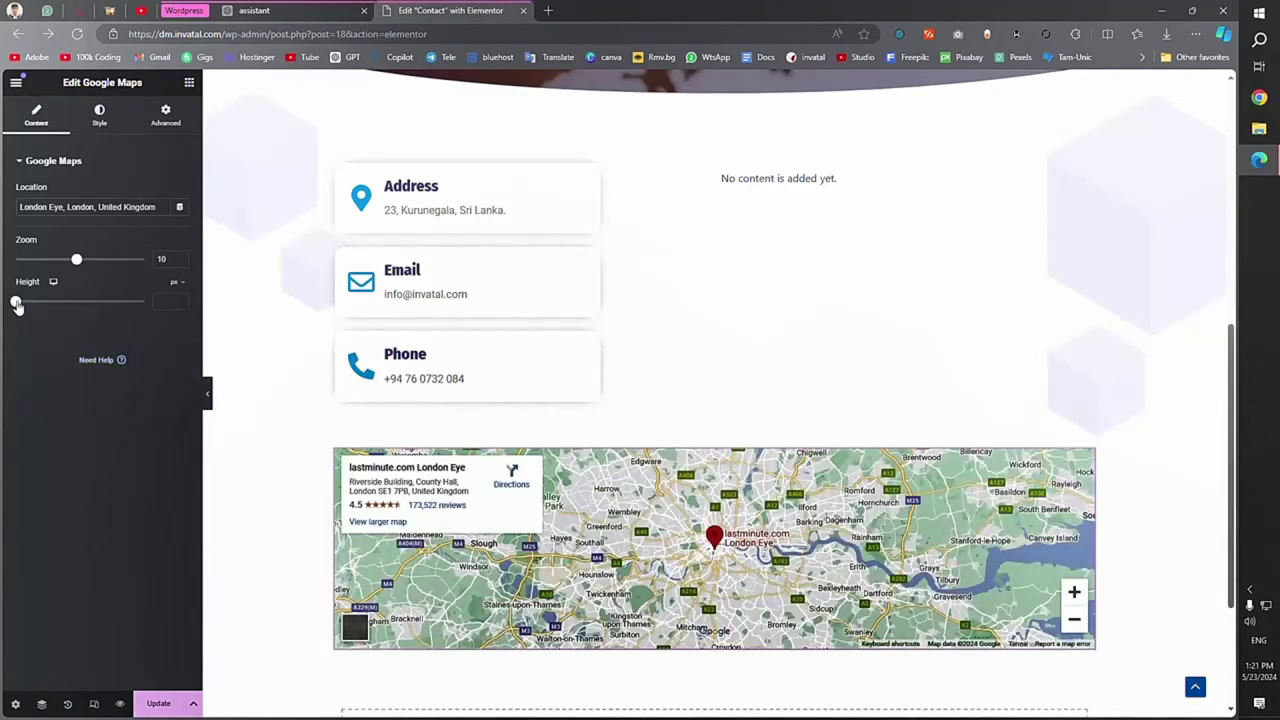
{"action": "left_click_drag", "start_coordinate": [16, 302], "coordinate": [48, 304]}
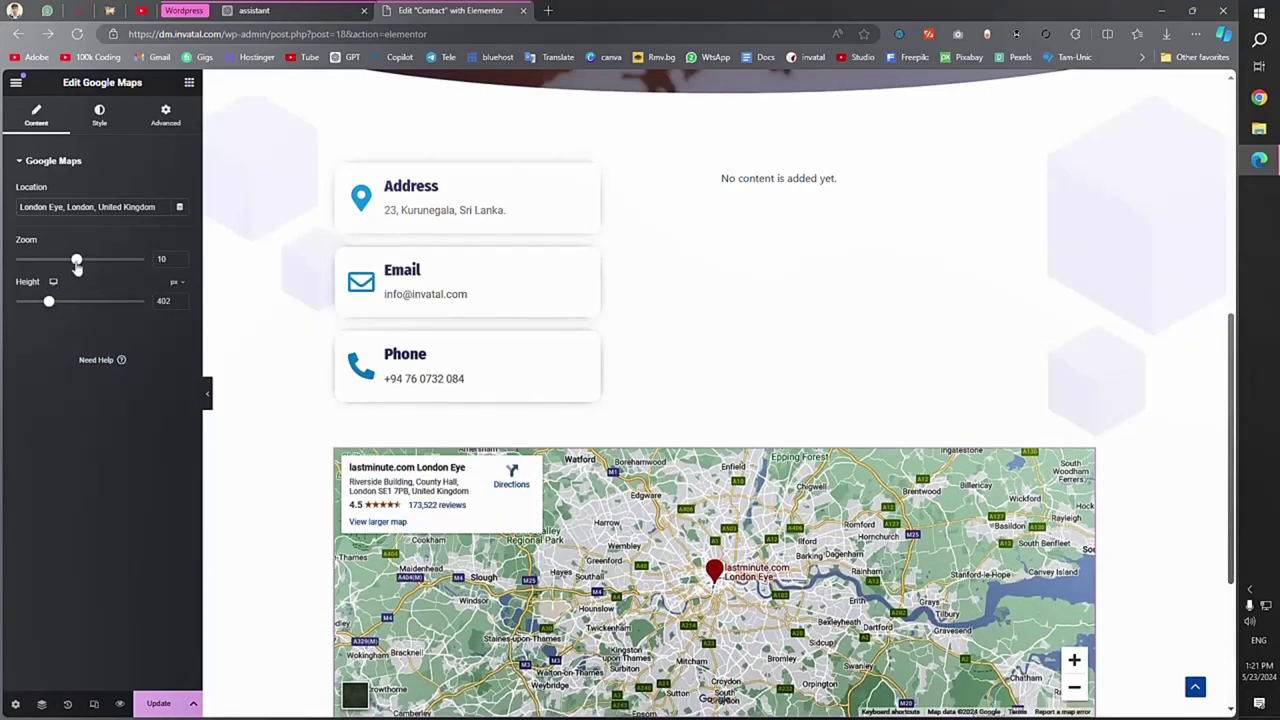
{"action": "left_click_drag", "start_coordinate": [76, 262], "coordinate": [90, 260]}
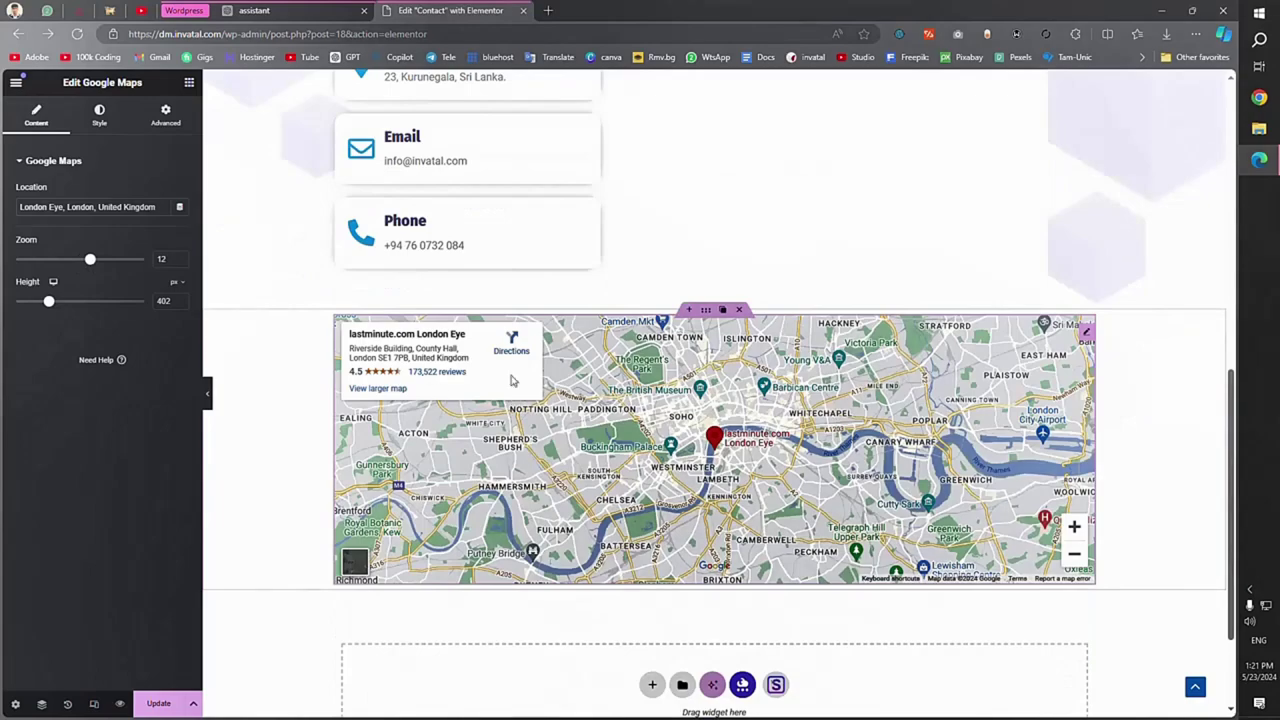
Set the map container's content width to Full Width and update the page.
{"action": "left_click", "coordinate": [706, 310]}
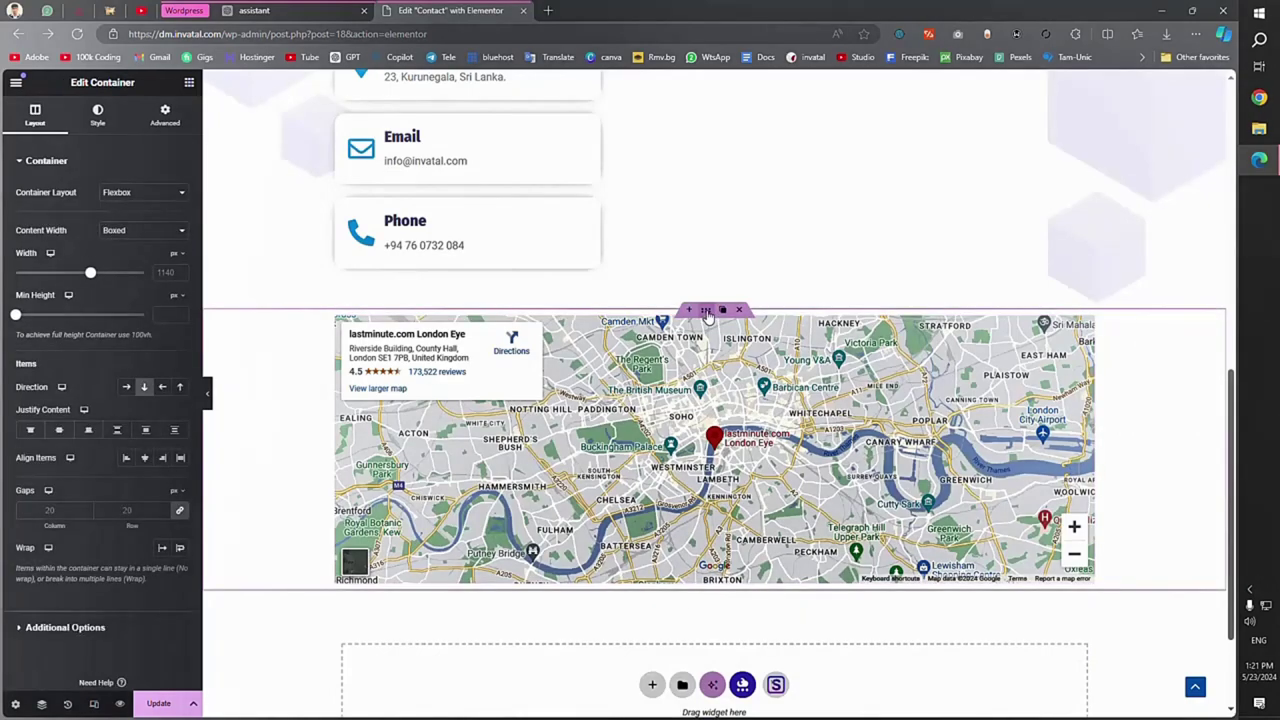
{"action": "left_click", "coordinate": [126, 193]}
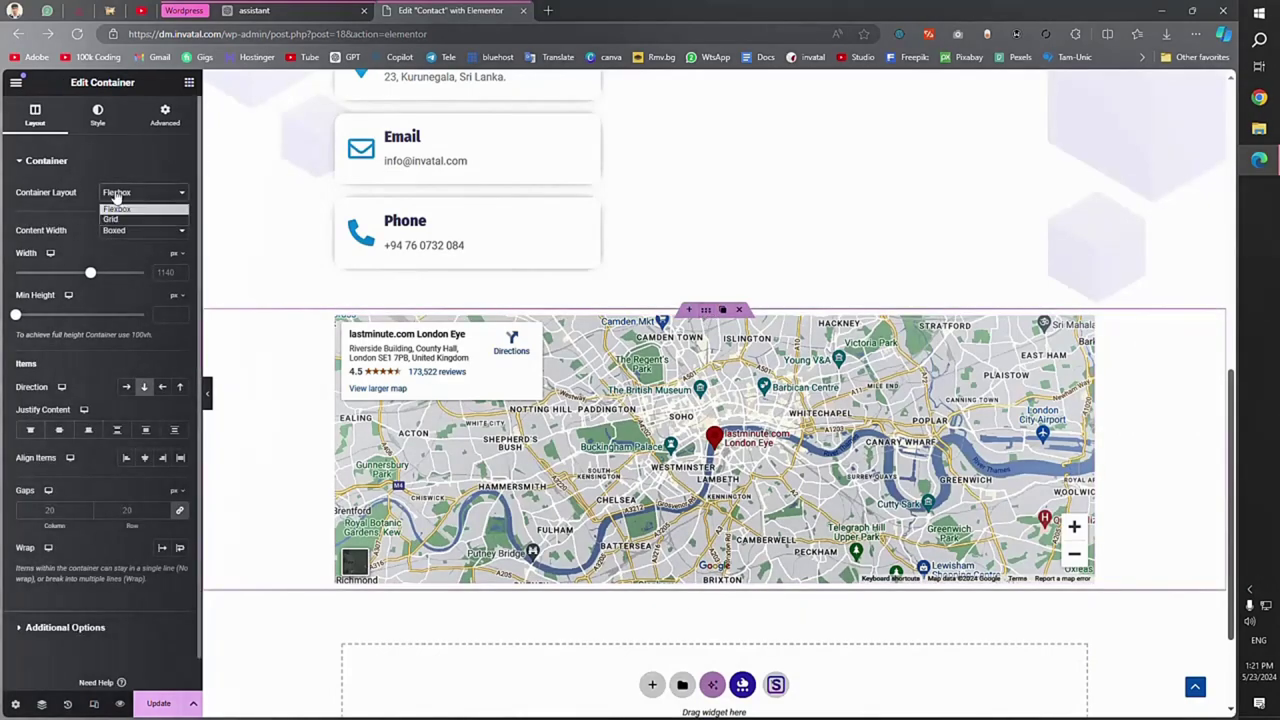
{"action": "left_click", "coordinate": [130, 231]}
{"action": "left_click", "coordinate": [136, 262]}
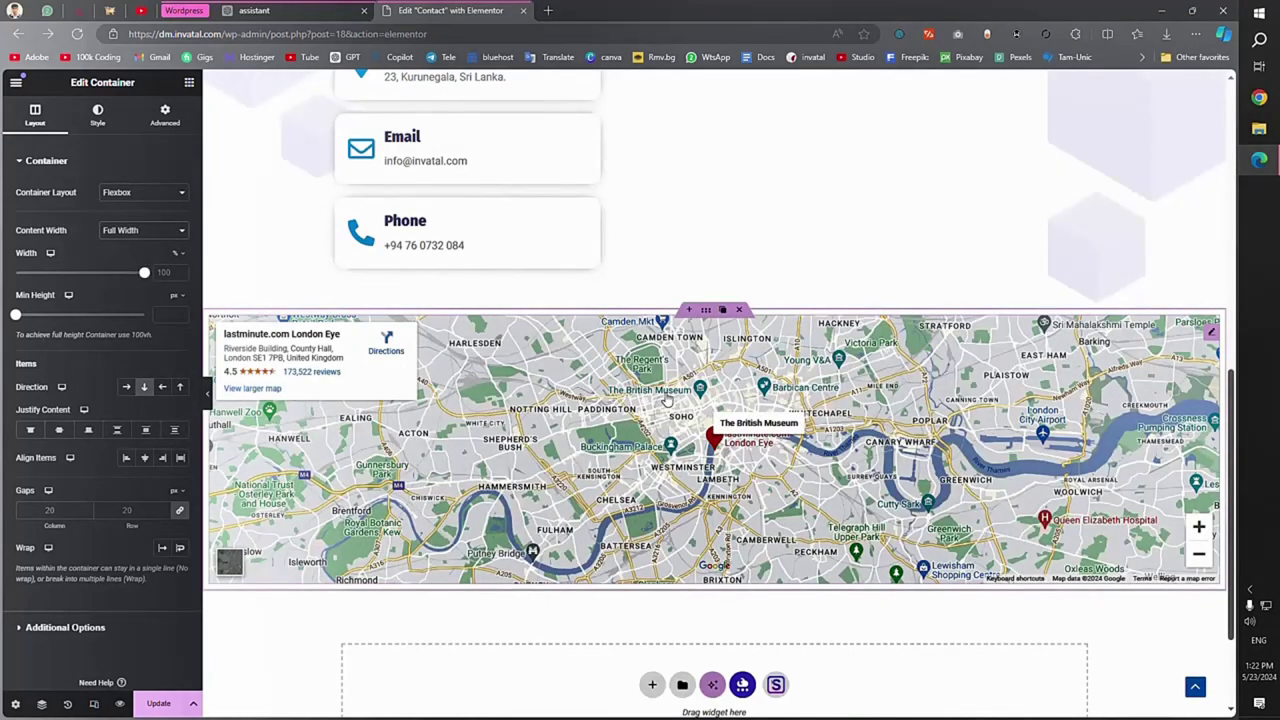
{"action": "left_click", "coordinate": [159, 703]}
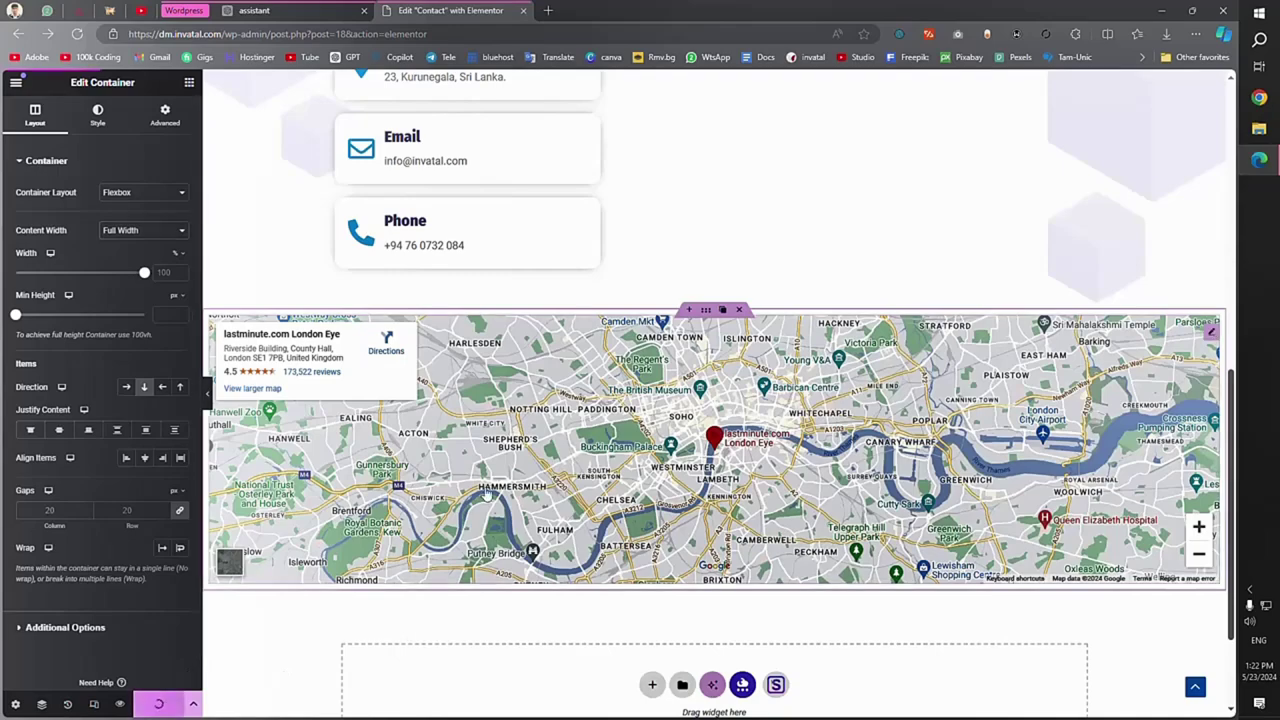
Create a new form from scratch for the MetForm widget and open it for editing.
{"action": "scroll", "coordinate": [737, 374], "scroll_direction": "up", "scroll_amount": 2}
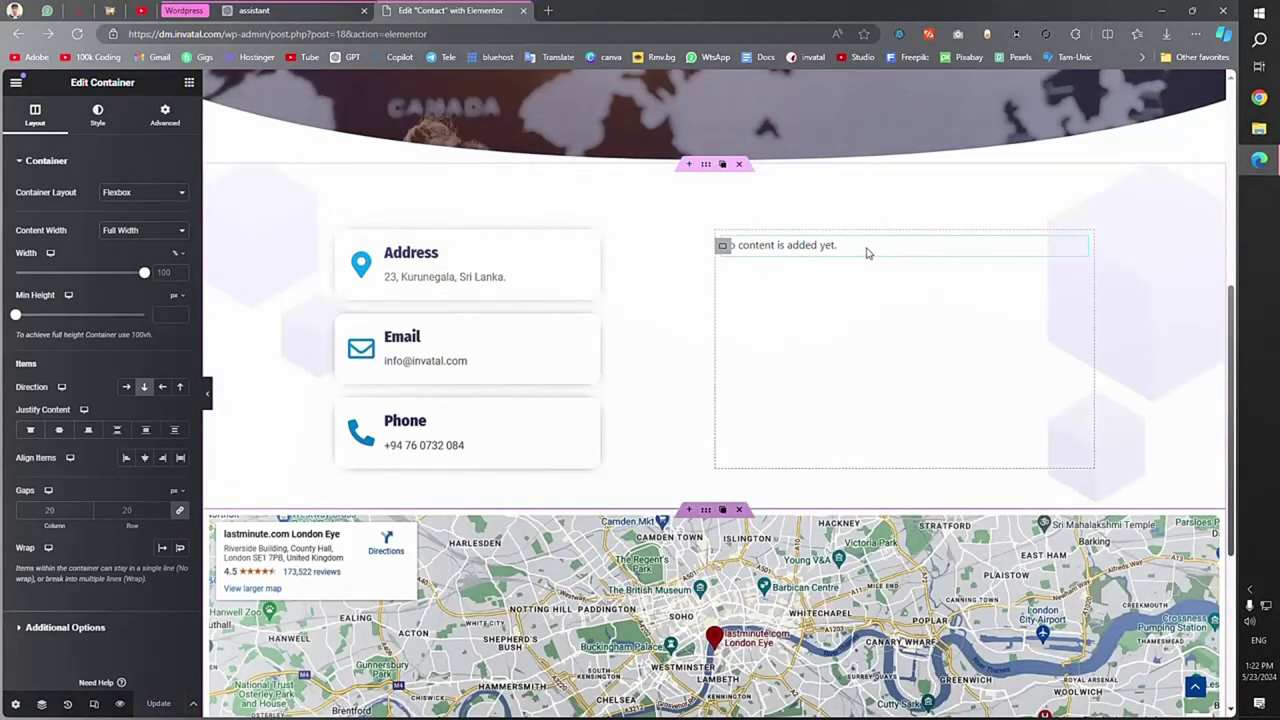
{"action": "left_click", "coordinate": [867, 253]}
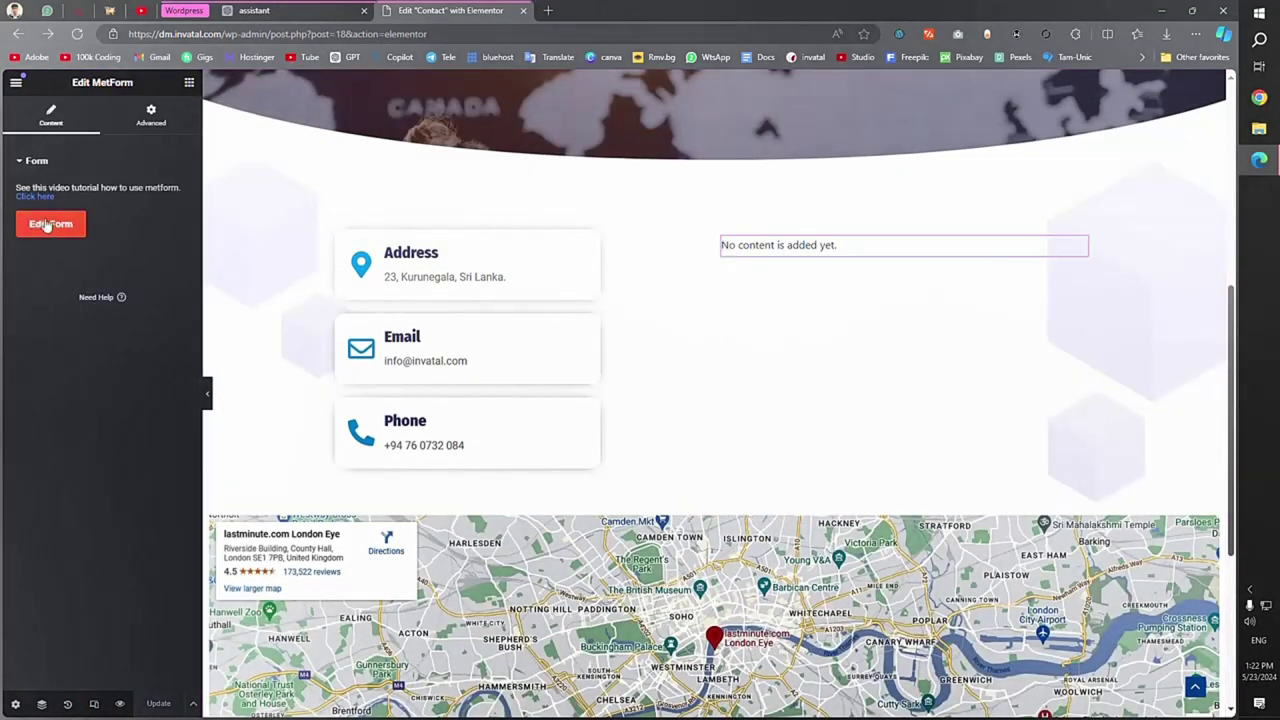
{"action": "left_click", "coordinate": [50, 223]}
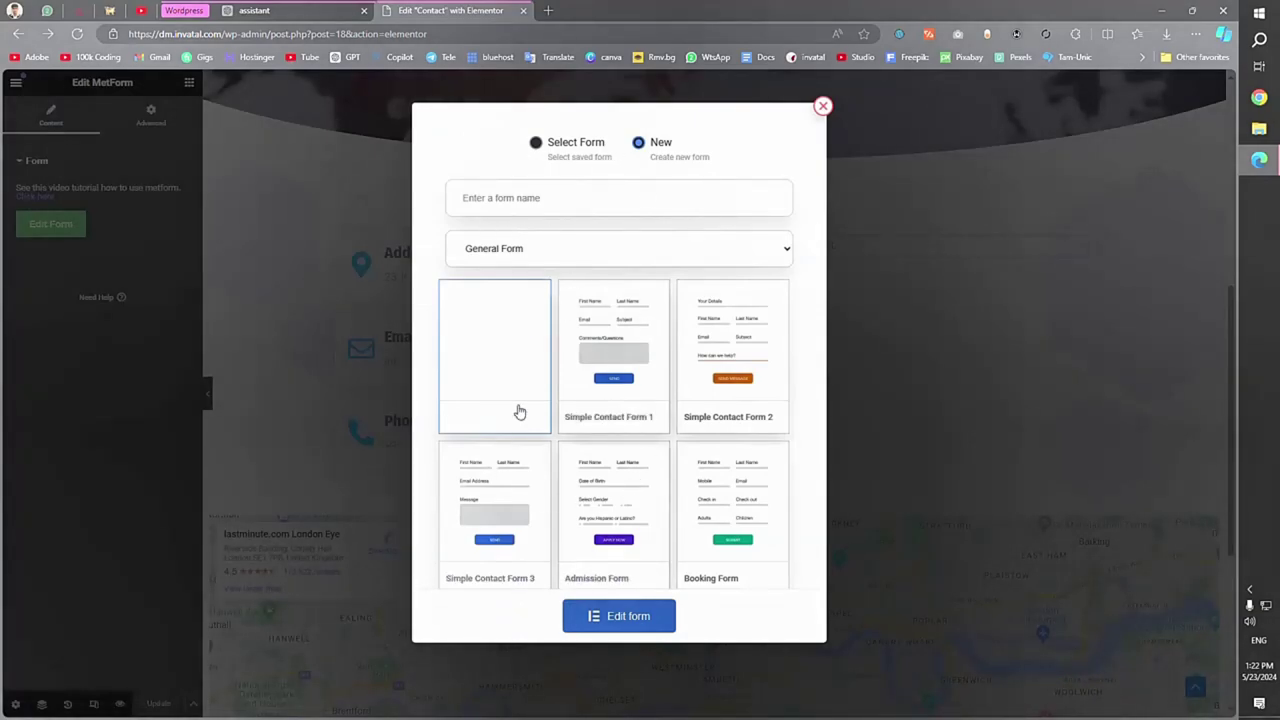
{"action": "scroll", "coordinate": [614, 360], "scroll_direction": "down", "scroll_amount": 2}
{"action": "scroll", "coordinate": [618, 367], "scroll_direction": "down", "scroll_amount": 3}
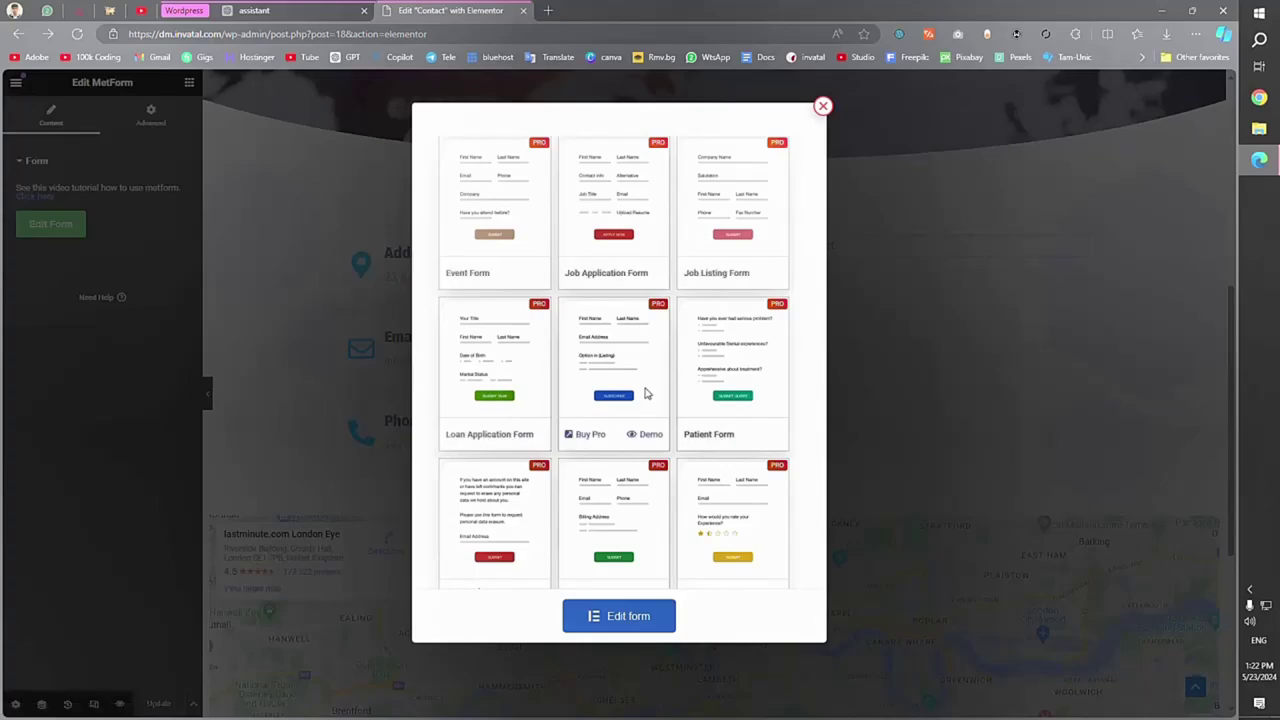
{"action": "scroll", "coordinate": [628, 383], "scroll_direction": "up", "scroll_amount": 4}
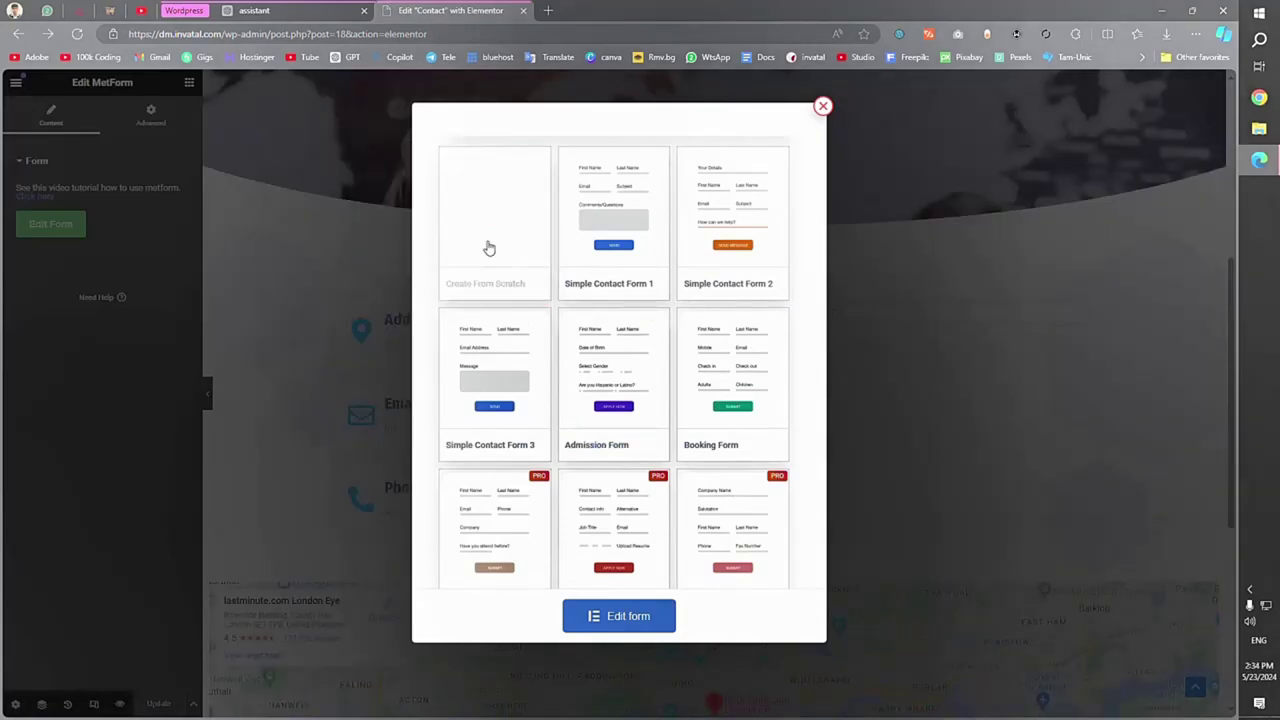
{"action": "left_click", "coordinate": [489, 248]}
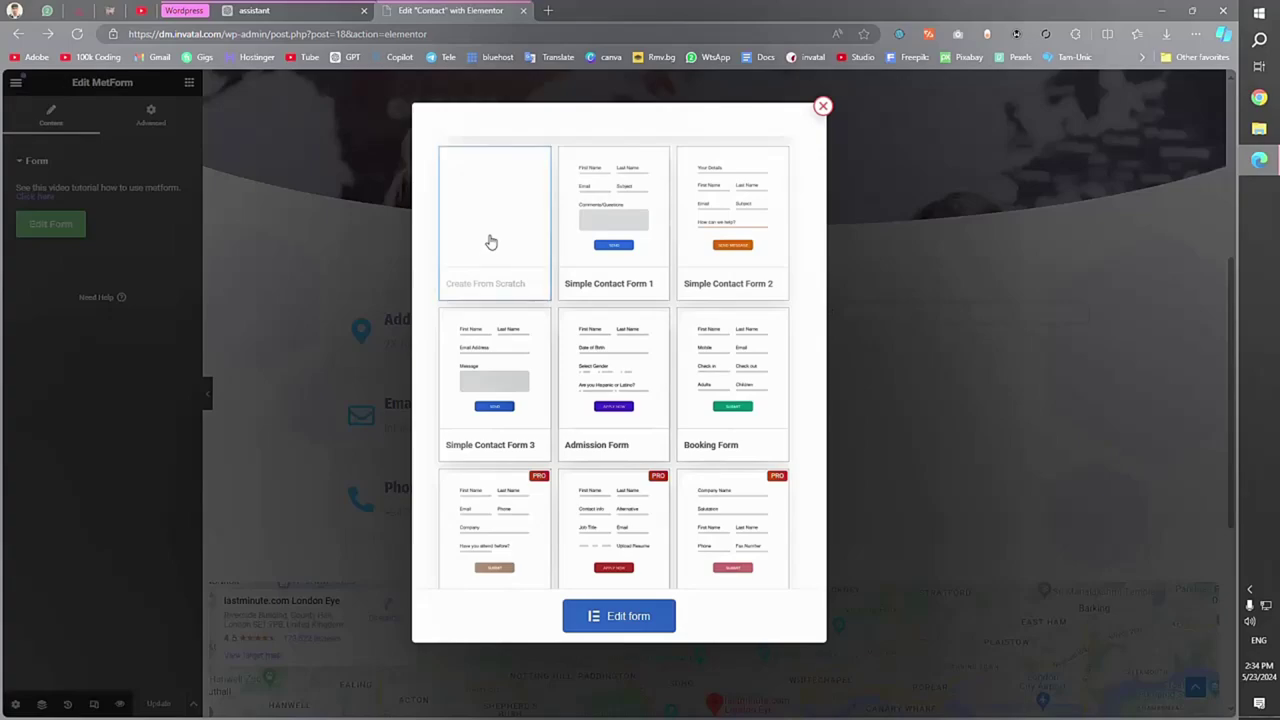
{"action": "left_click", "coordinate": [621, 617]}
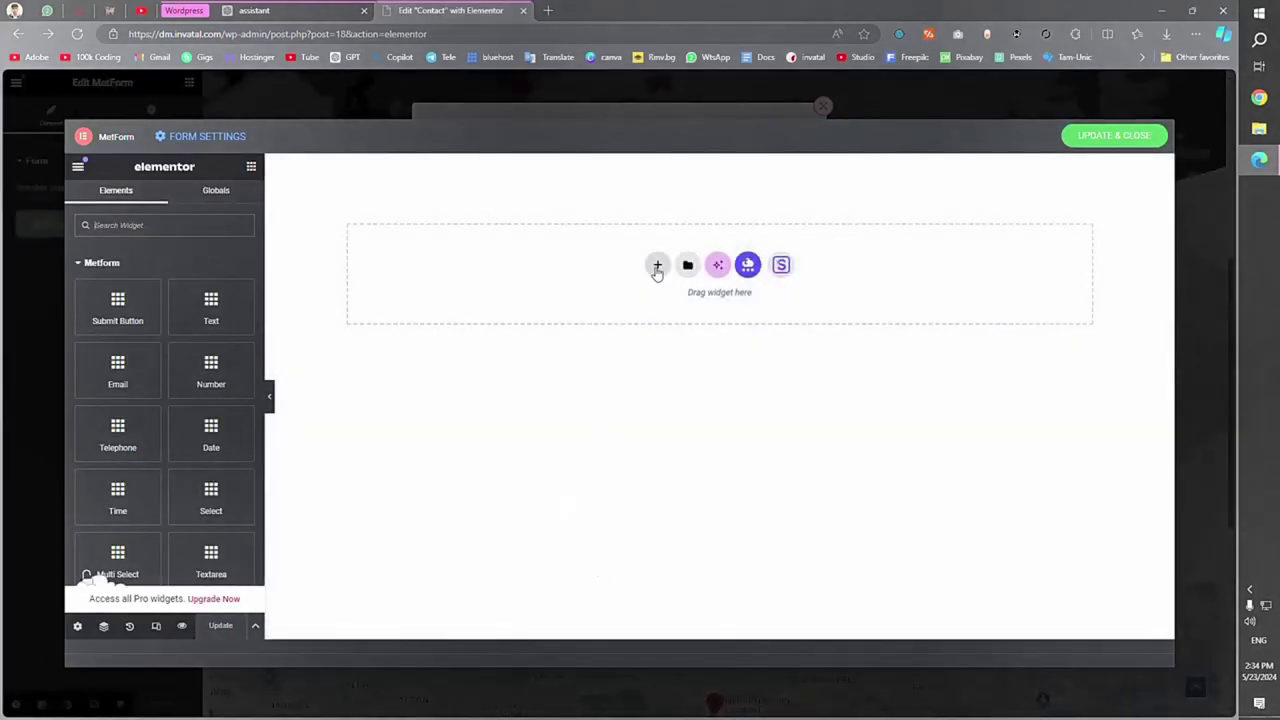
Add a single-column container to the form and give it a 10 px margin on all sides.
{"action": "left_click", "coordinate": [657, 268]}
{"action": "left_click", "coordinate": [686, 310]}
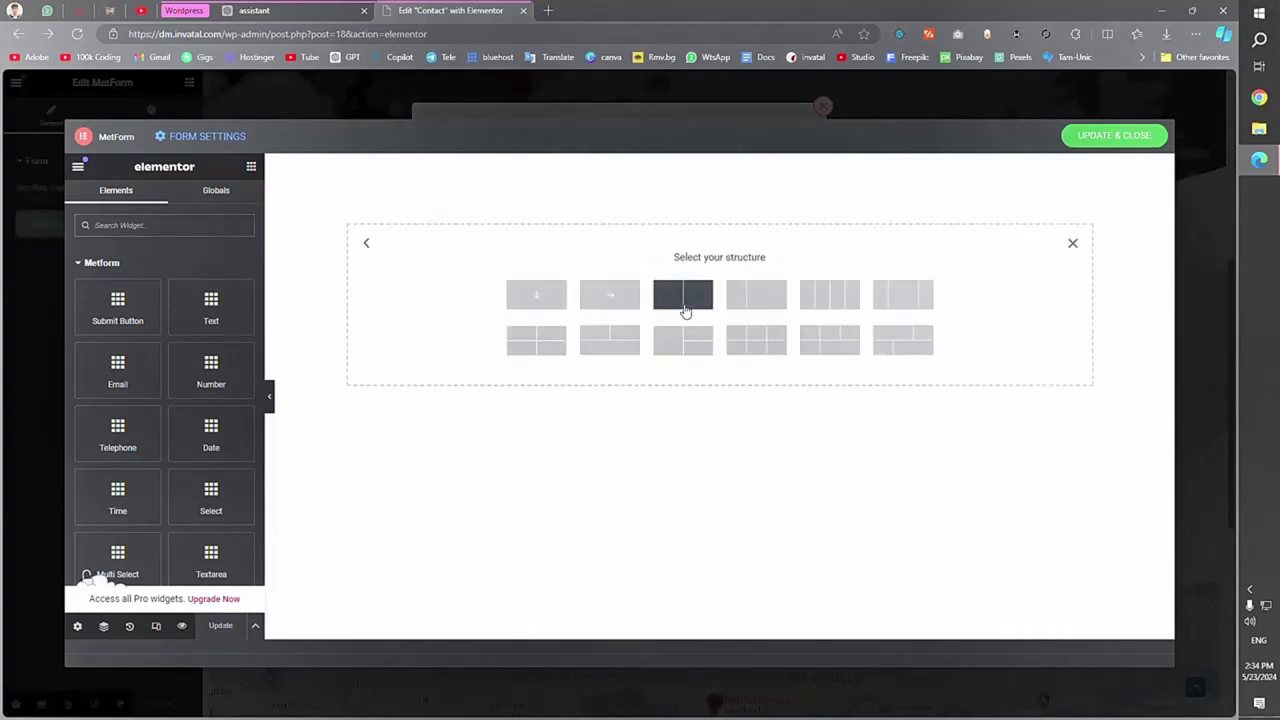
{"action": "left_click", "coordinate": [538, 297]}
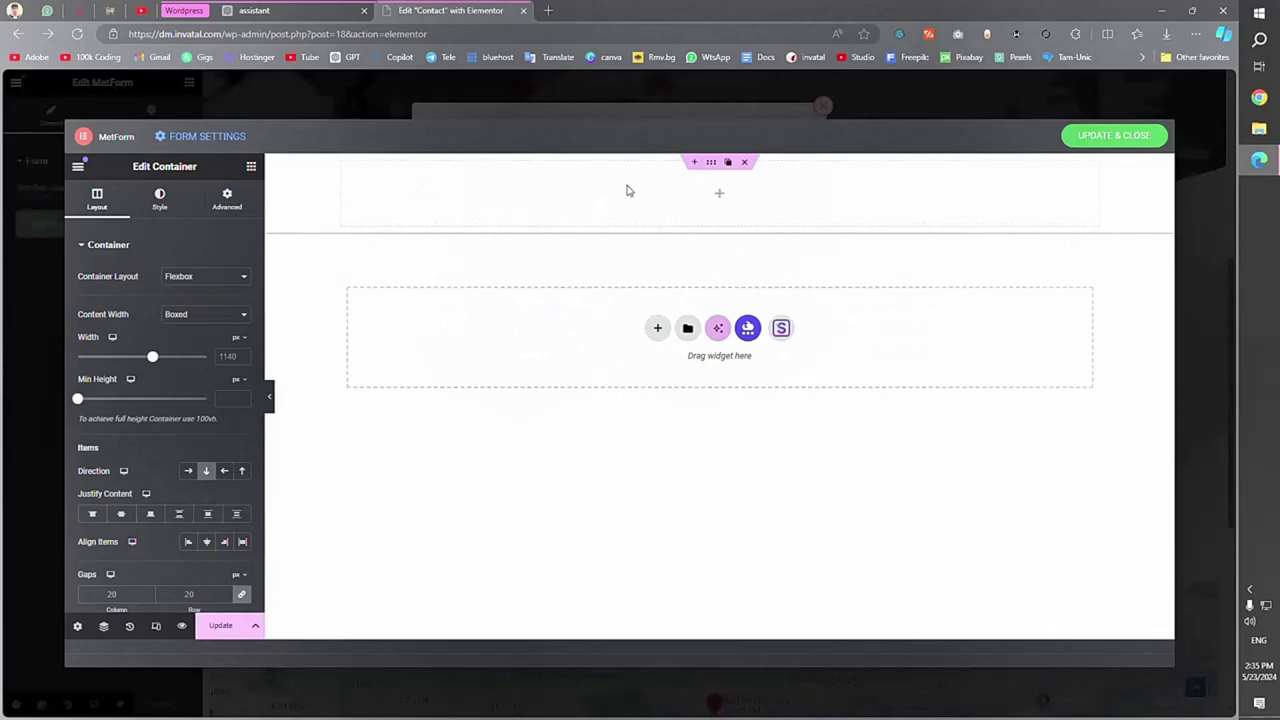
{"action": "left_click", "coordinate": [227, 197]}
{"action": "left_click", "coordinate": [92, 290]}
{"action": "type", "text": "10"}
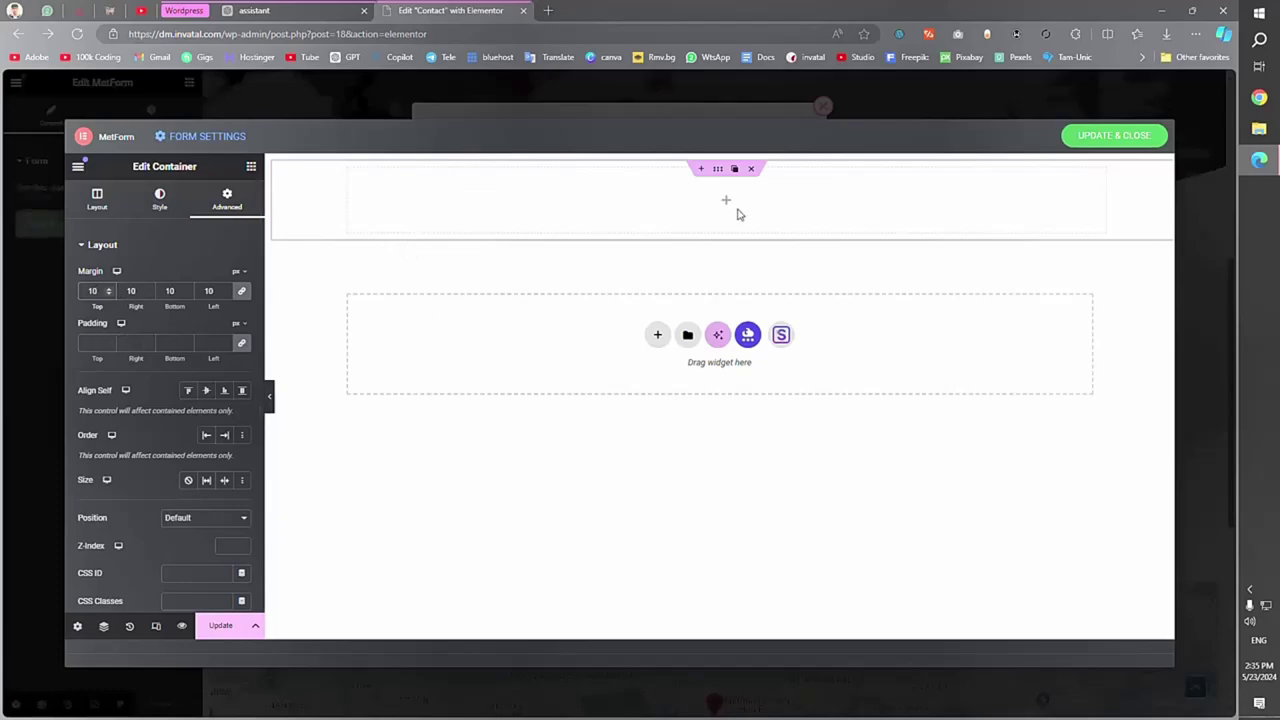
Add a Text field to the form container, hide its label and set its placeholder to "Full Name".
{"action": "left_click", "coordinate": [251, 167]}
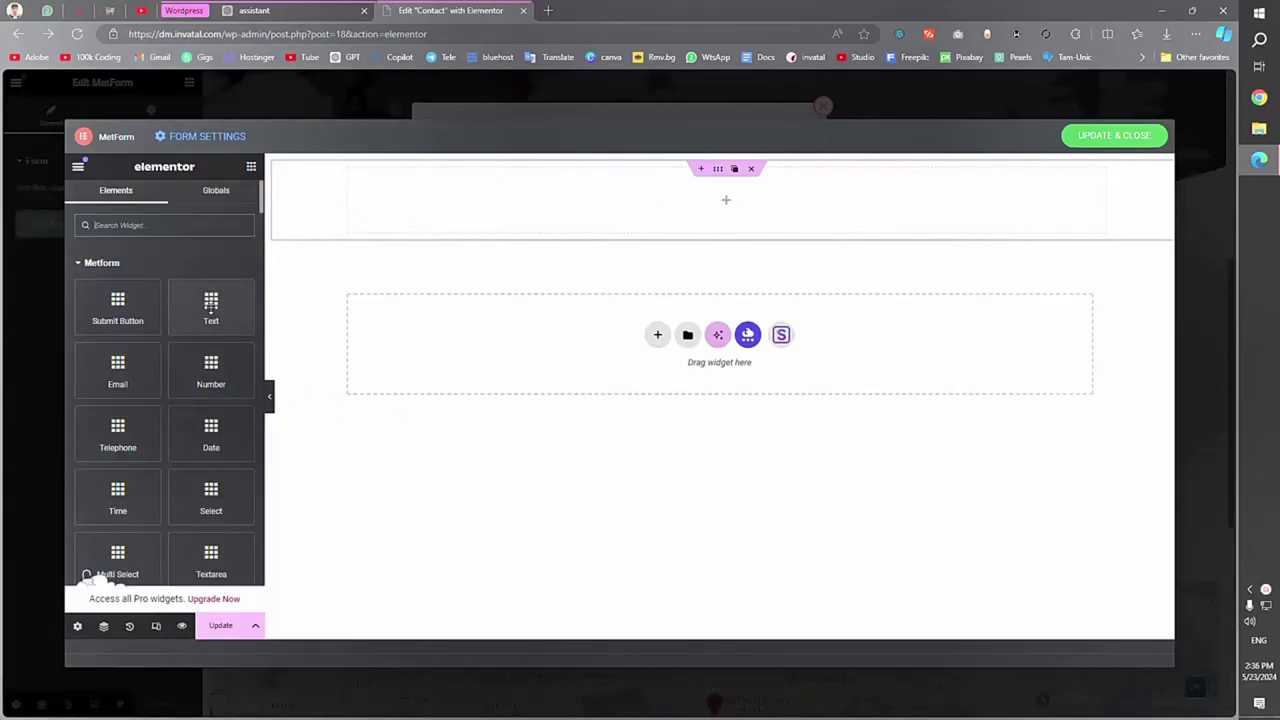
{"action": "left_click_drag", "start_coordinate": [211, 311], "coordinate": [465, 209]}
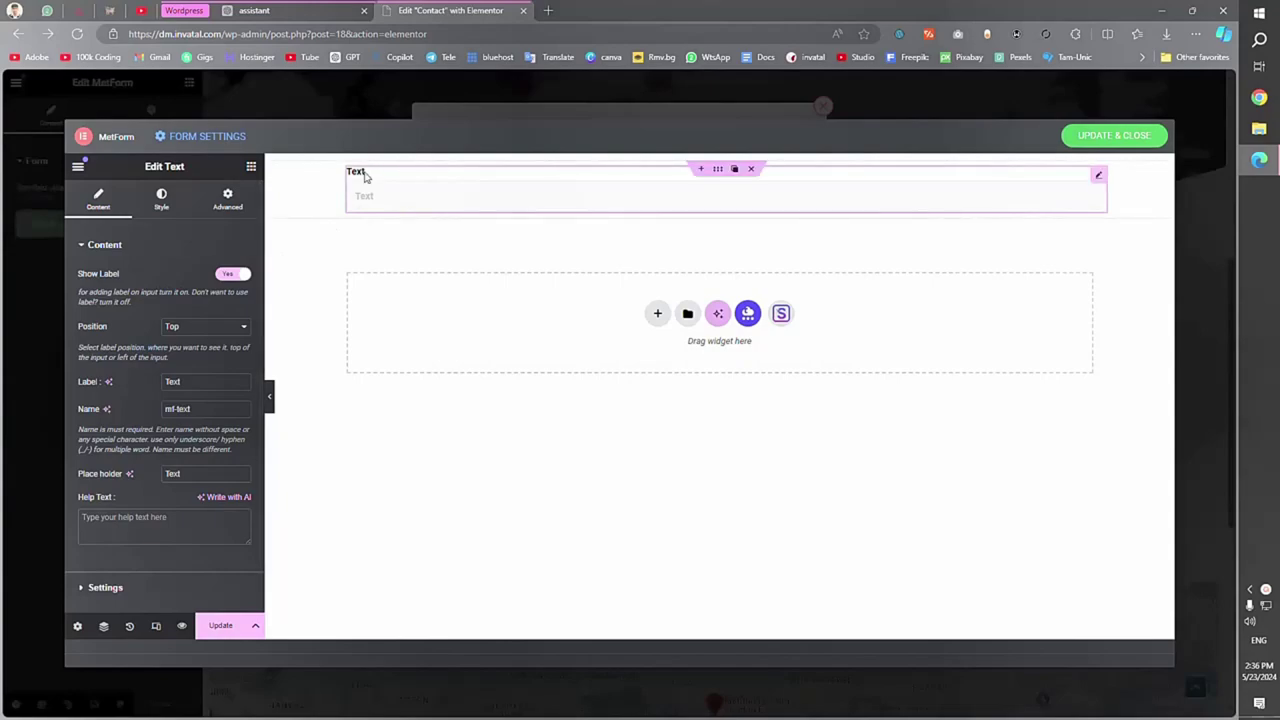
{"action": "left_click", "coordinate": [231, 275]}
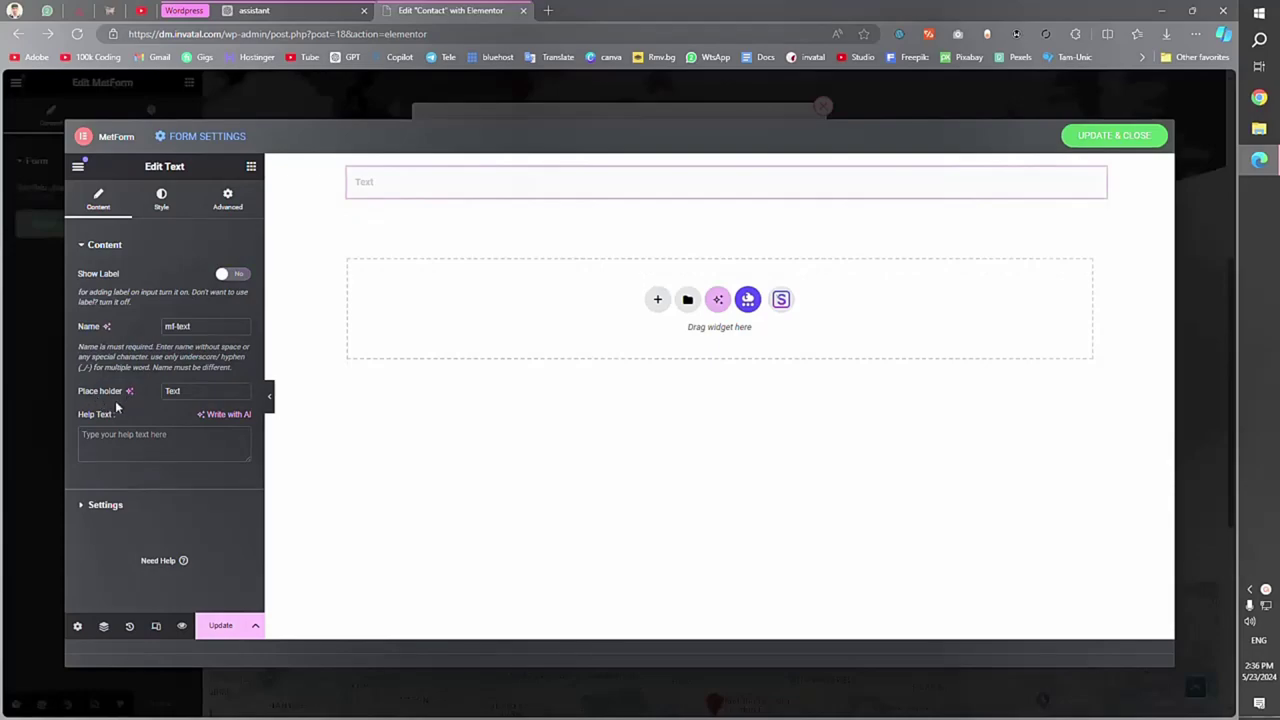
{"action": "left_click_drag", "start_coordinate": [195, 390], "coordinate": [159, 398]}
{"action": "type", "text": "Full Name"}
Make the Full Name field required and return to the widget list.
{"action": "left_click", "coordinate": [98, 505]}
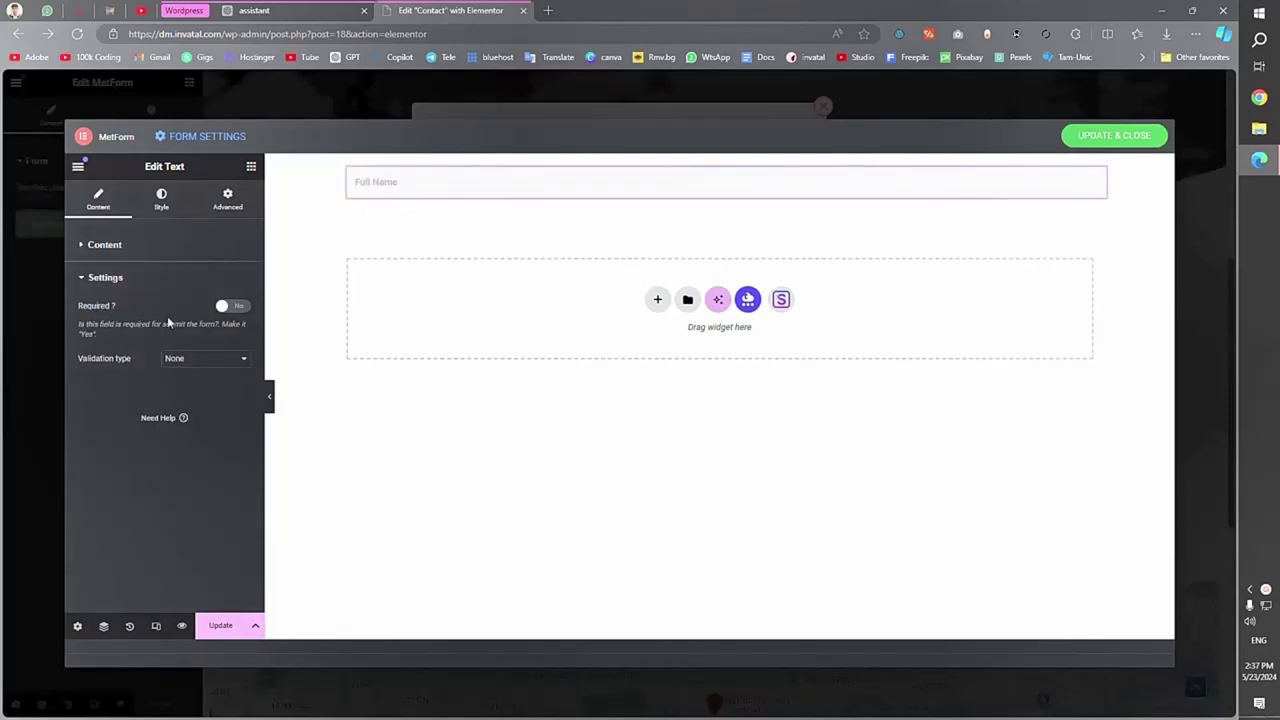
{"action": "left_click", "coordinate": [227, 307]}
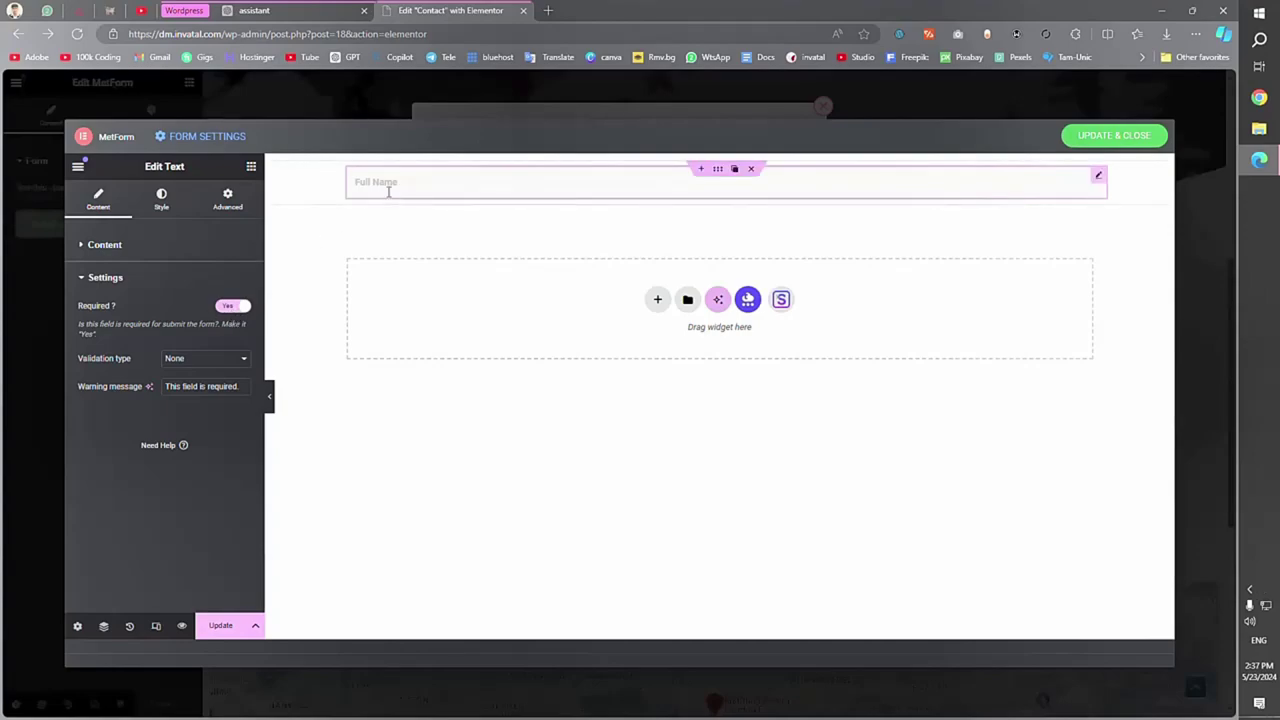
{"action": "left_click", "coordinate": [252, 167]}
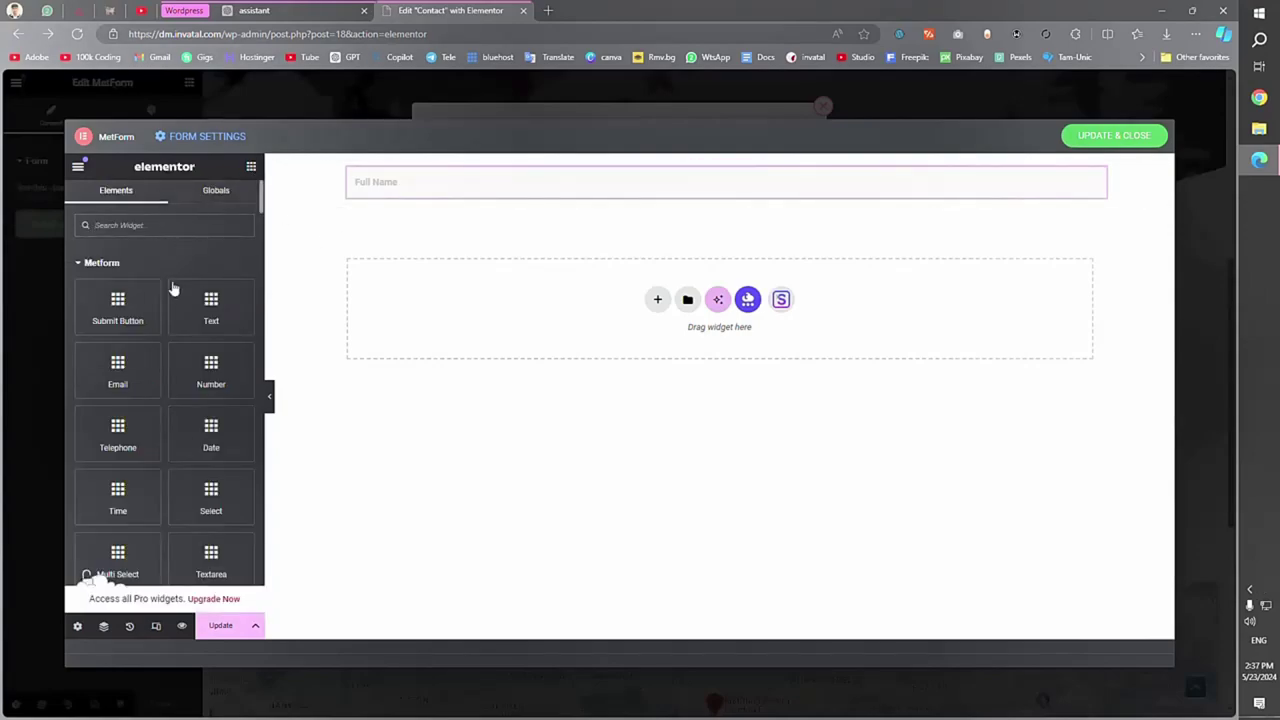
Add an Email field below the Full Name field, hide its label and set its placeholder to "Your Email".
{"action": "left_click_drag", "start_coordinate": [118, 370], "coordinate": [396, 190]}
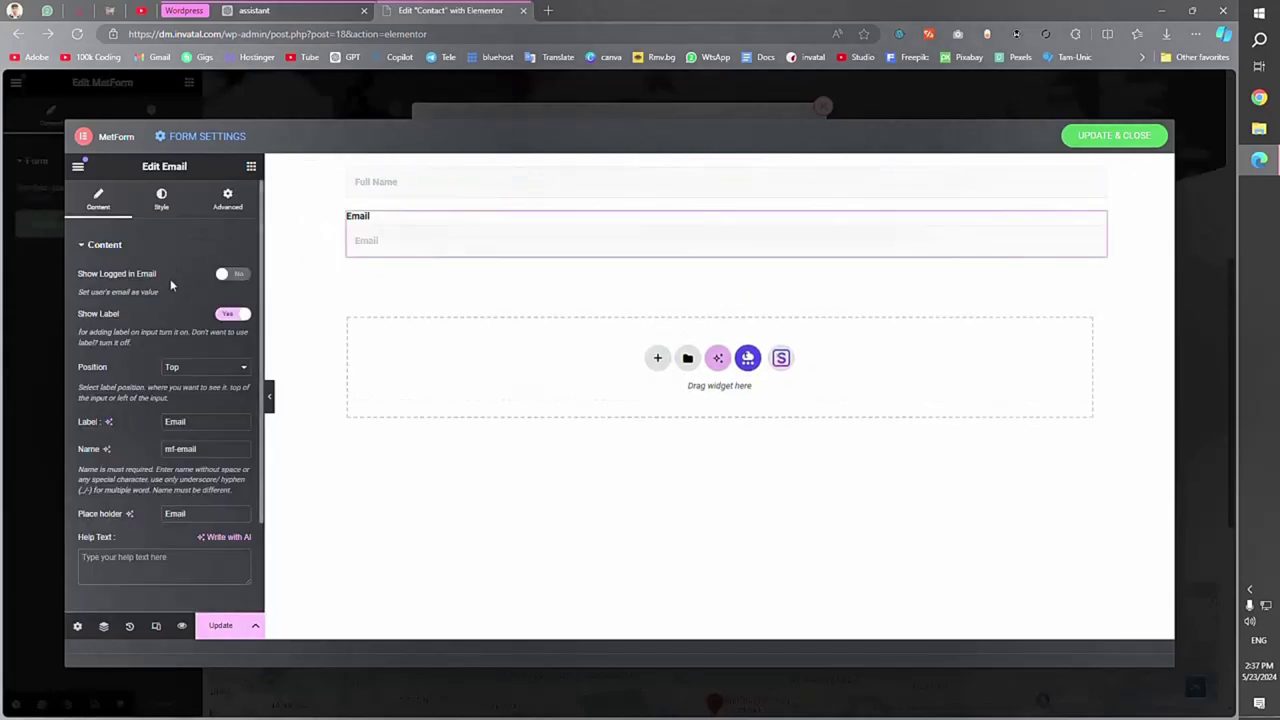
{"action": "left_click", "coordinate": [238, 315]}
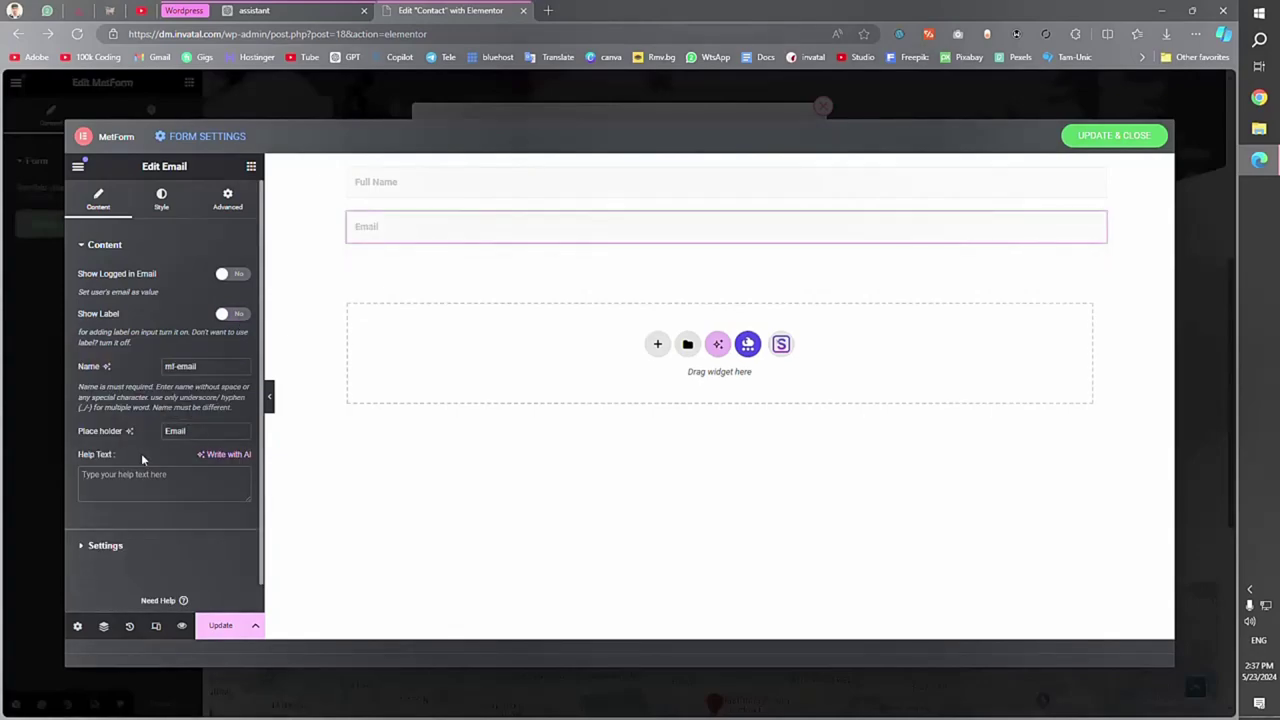
{"action": "left_click", "coordinate": [166, 430]}
{"action": "type", "text": "Your"}
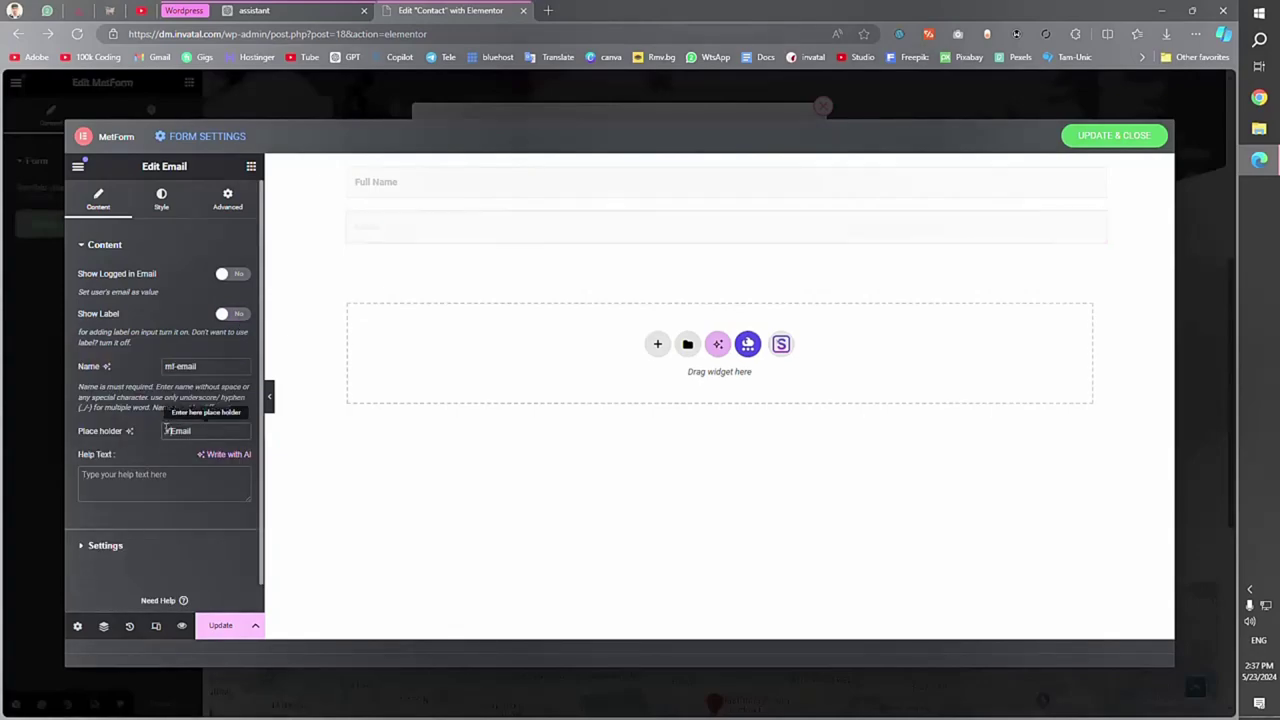
Make the Your Email field required and return to the widget list.
{"action": "left_click", "coordinate": [147, 546]}
{"action": "left_click", "coordinate": [226, 307]}
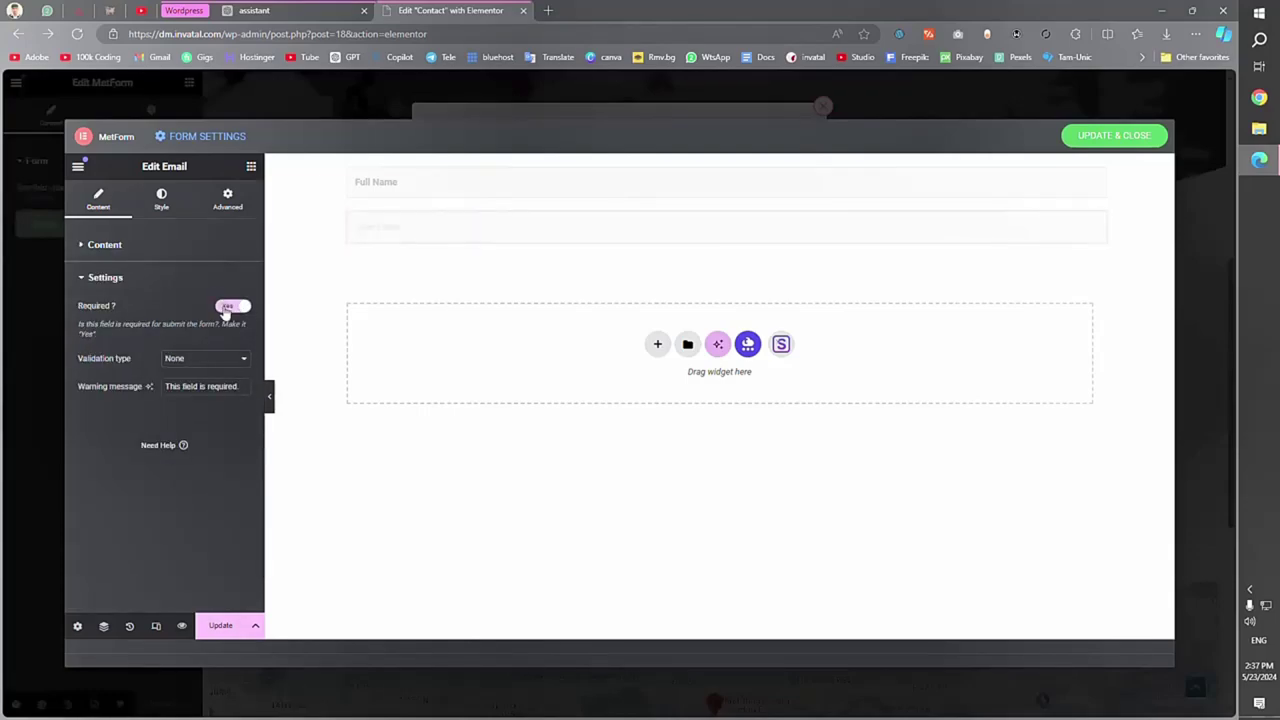
{"action": "left_click", "coordinate": [251, 166]}
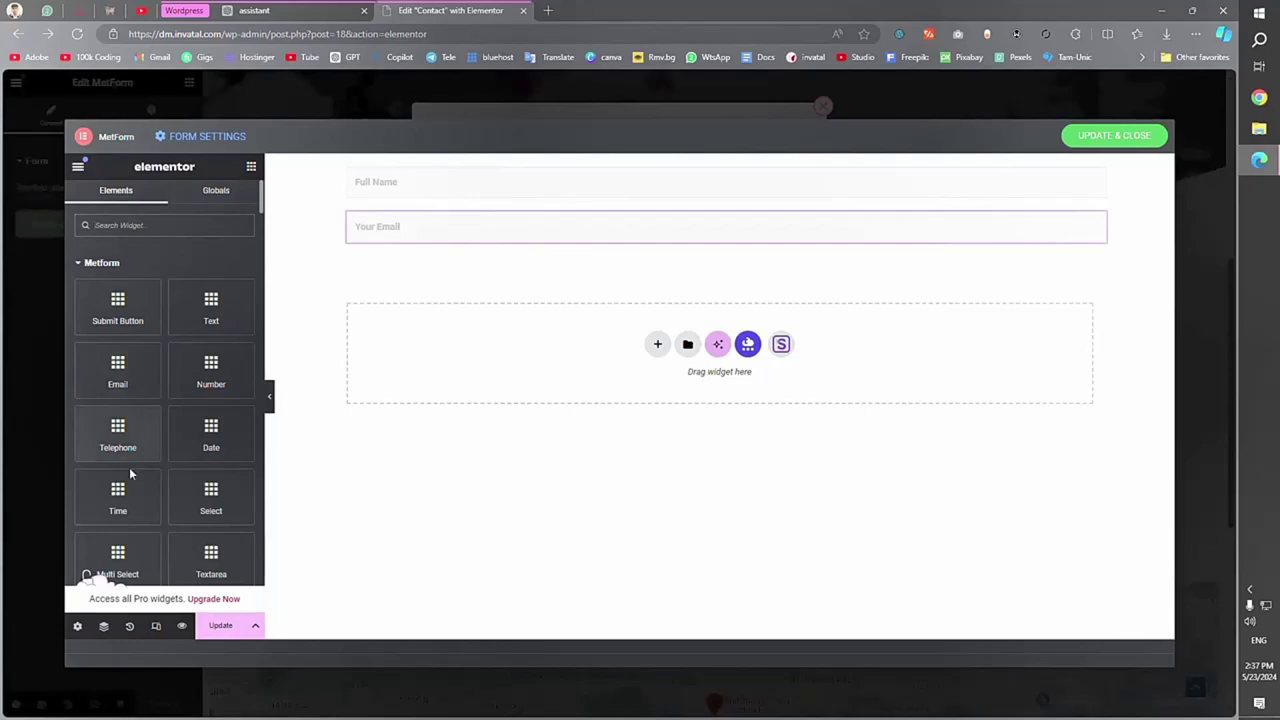
Add a Textarea field below the Your Email field and select it for editing.
{"action": "scroll", "coordinate": [208, 368], "scroll_direction": "down", "scroll_amount": 2}
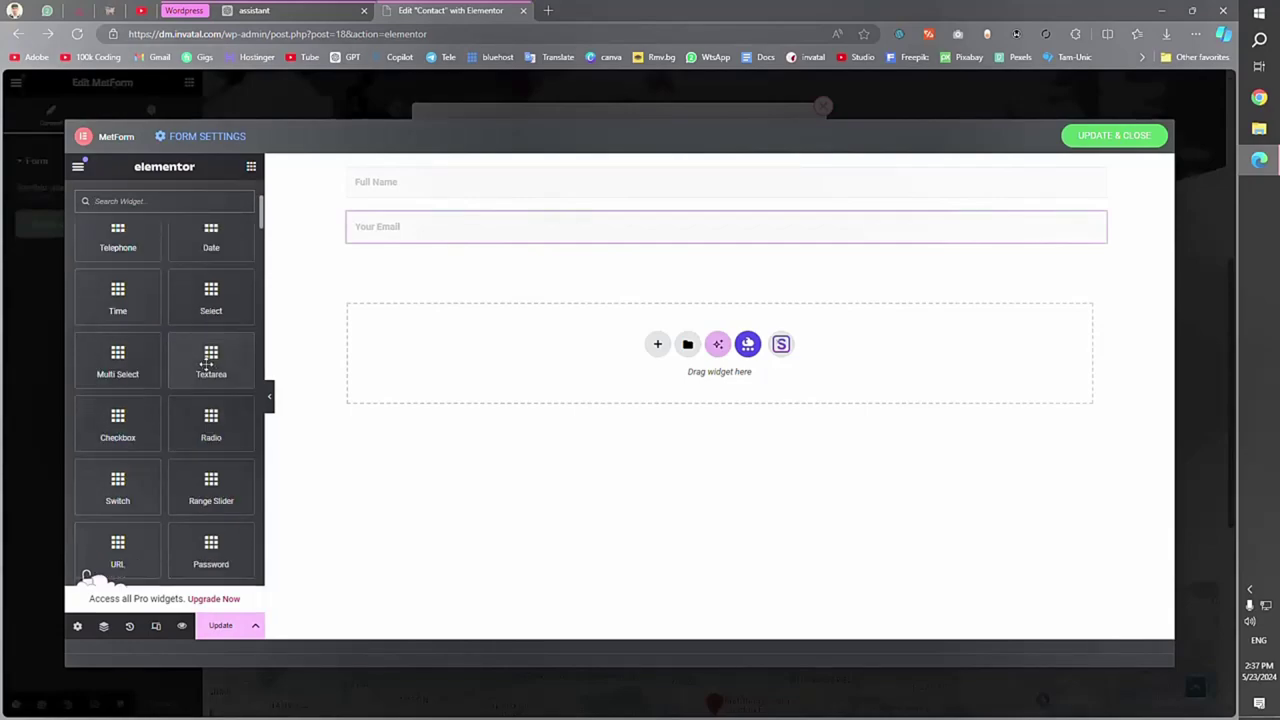
{"action": "left_click_drag", "start_coordinate": [206, 364], "coordinate": [432, 247]}
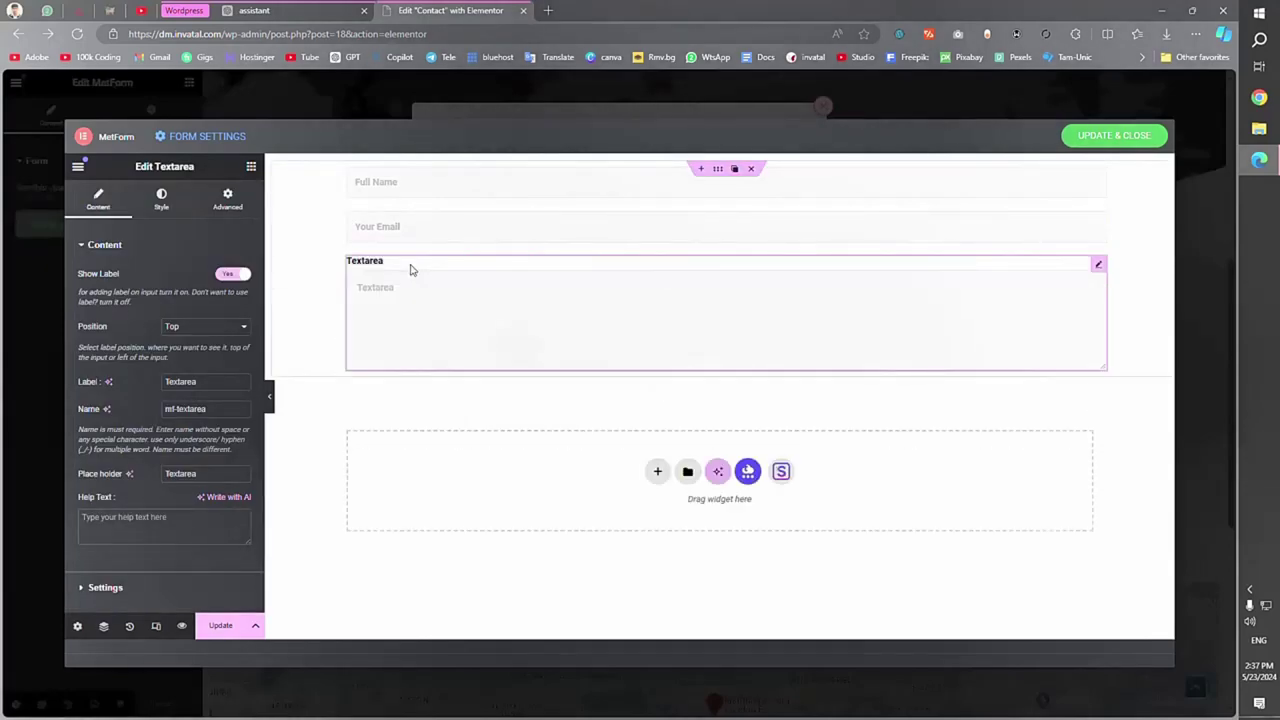
{"action": "left_click", "coordinate": [251, 166]}
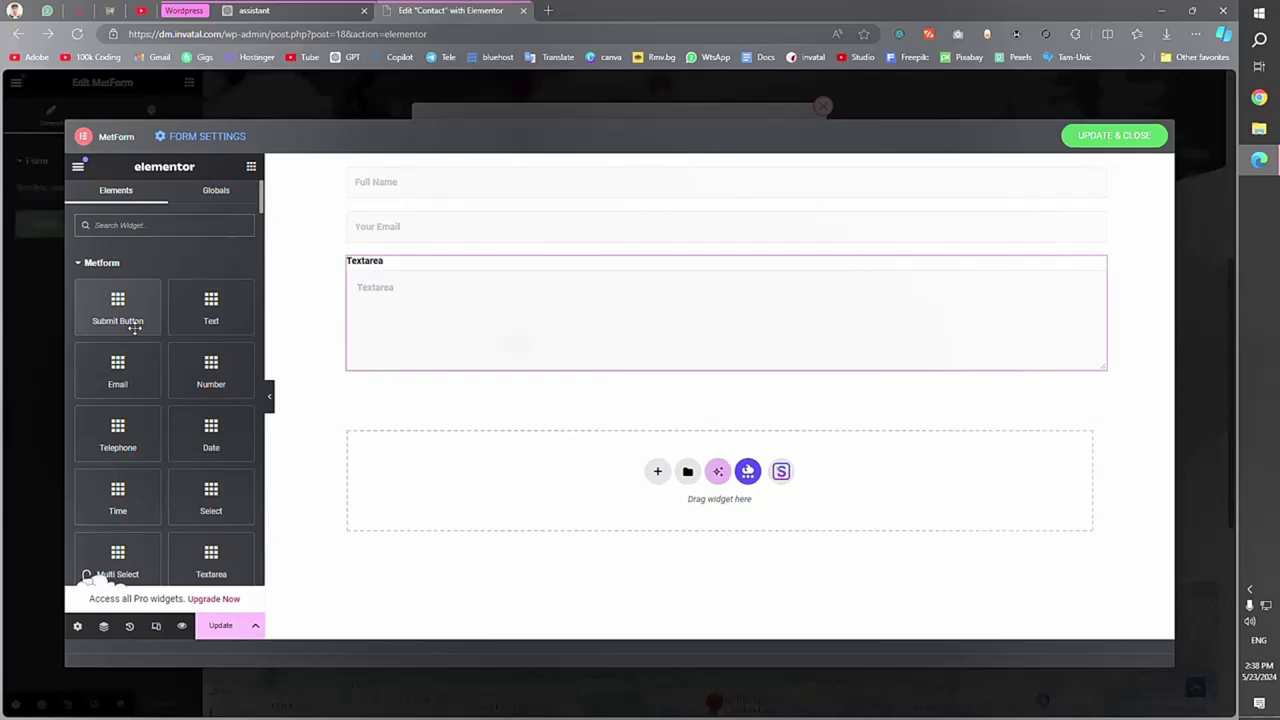
{"action": "left_click", "coordinate": [423, 268]}
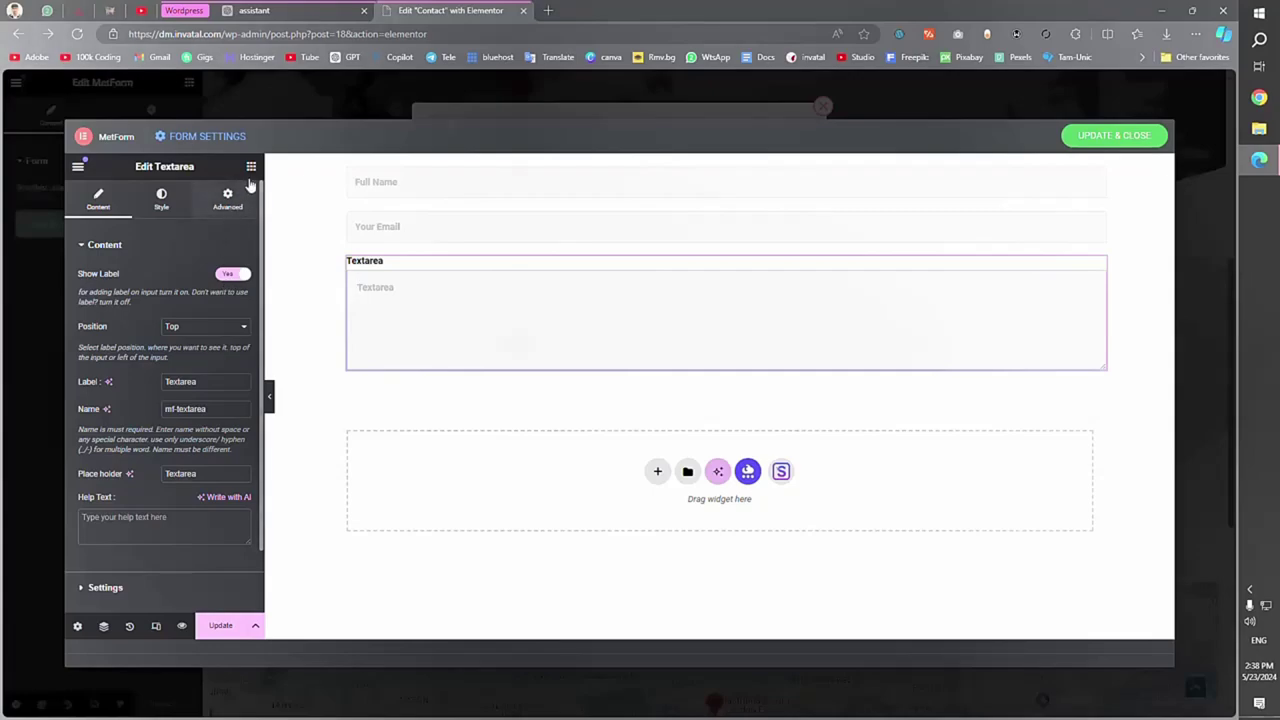
Hide the Textarea field's label, make the field required and save the form.
{"action": "left_click", "coordinate": [232, 275]}
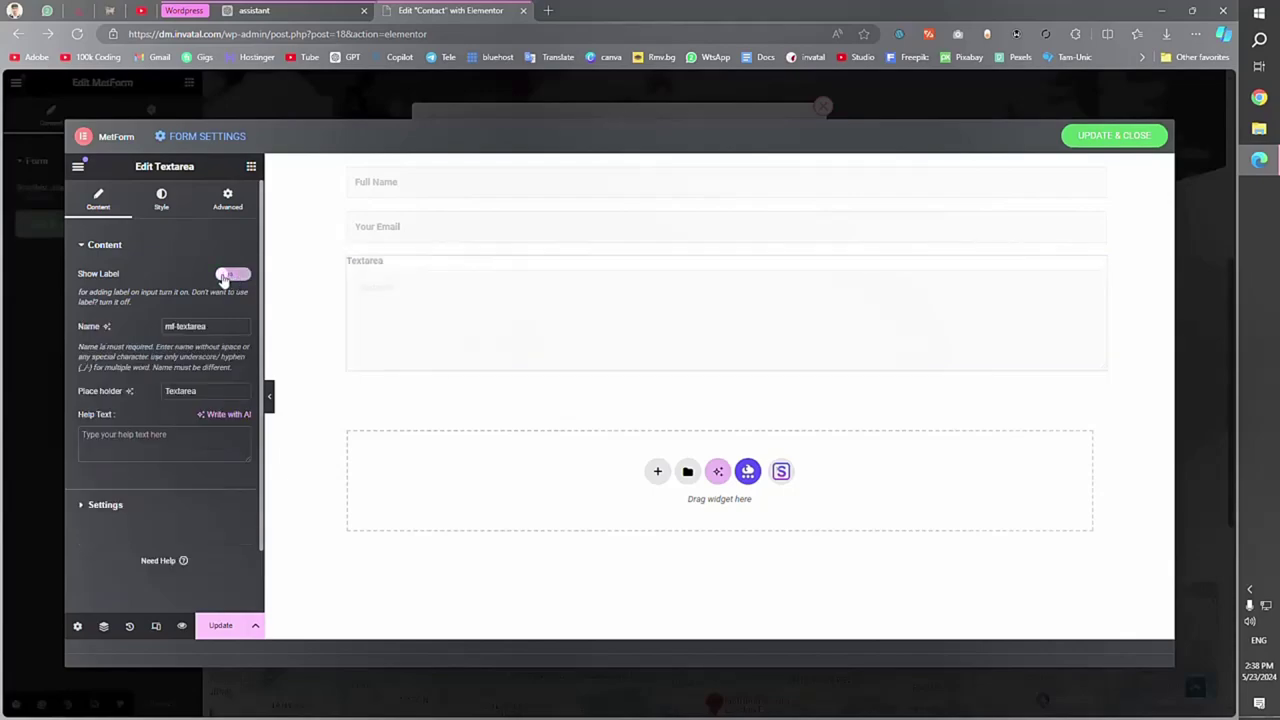
{"action": "left_click", "coordinate": [105, 505]}
{"action": "left_click", "coordinate": [236, 306]}
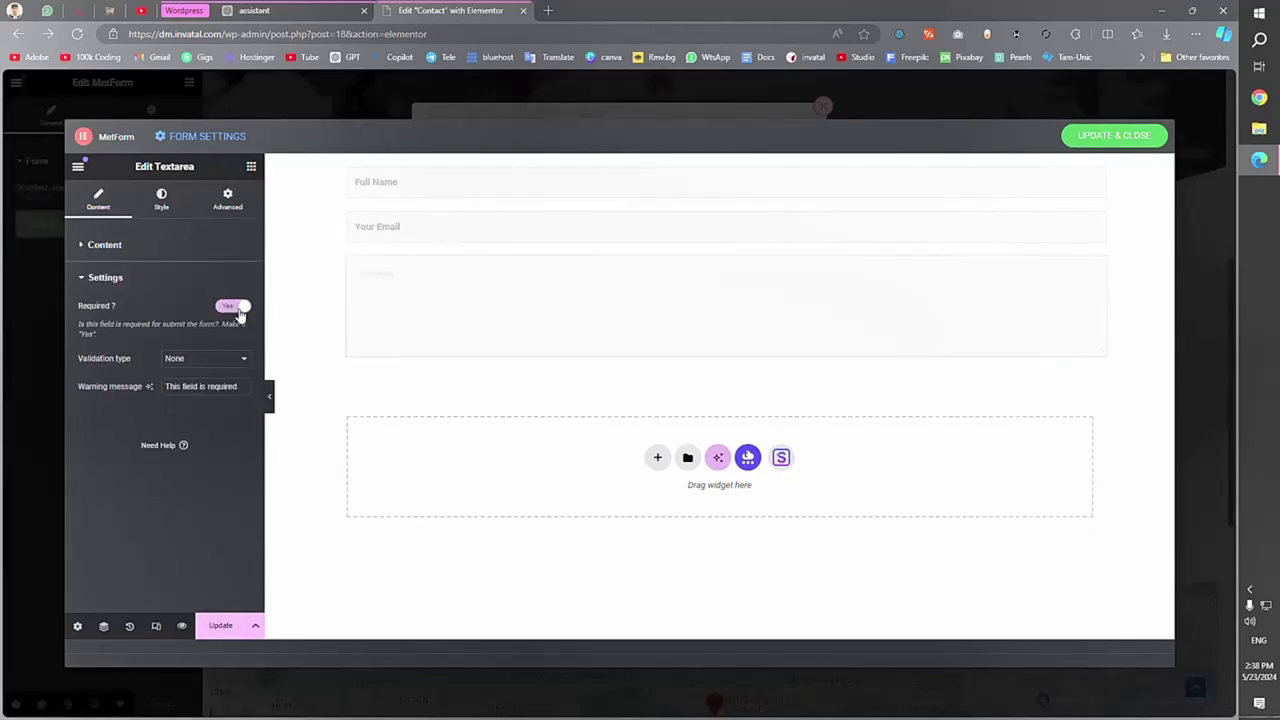
{"action": "left_click", "coordinate": [226, 625]}
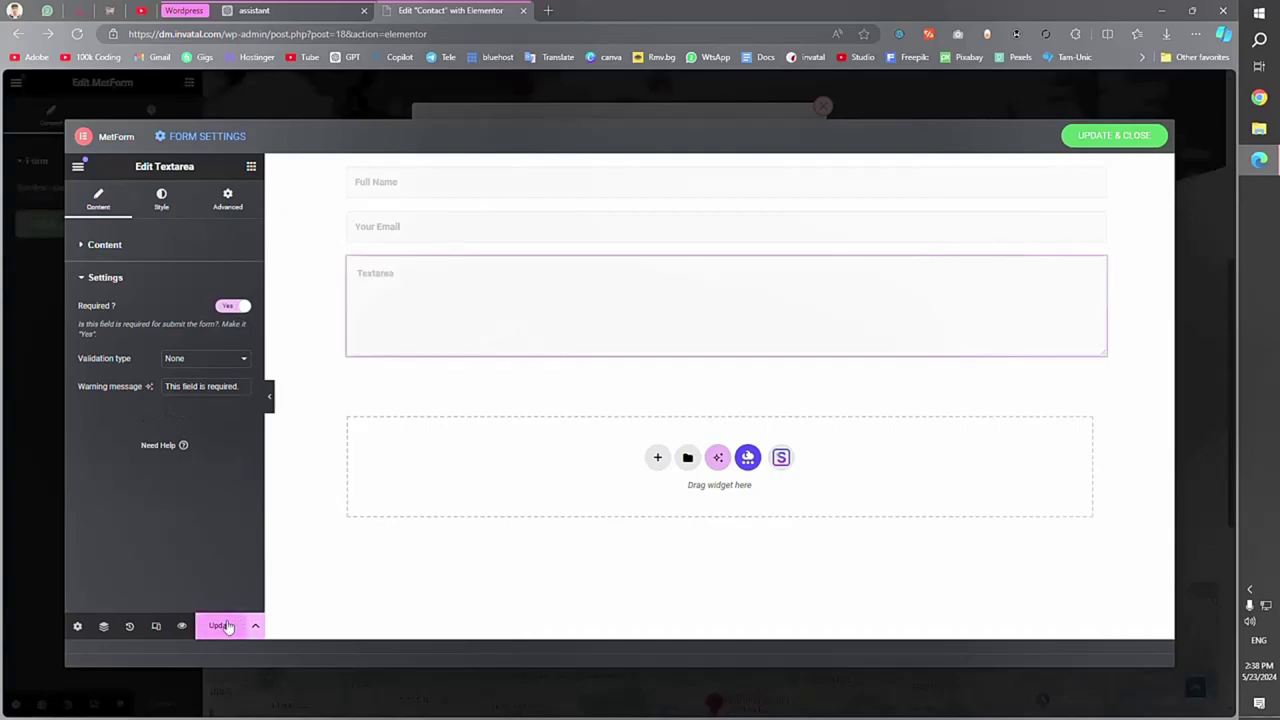
Set the Textarea field's input font family to Fira Sans Condensed.
{"action": "left_click", "coordinate": [152, 204]}
{"action": "left_click", "coordinate": [171, 388]}
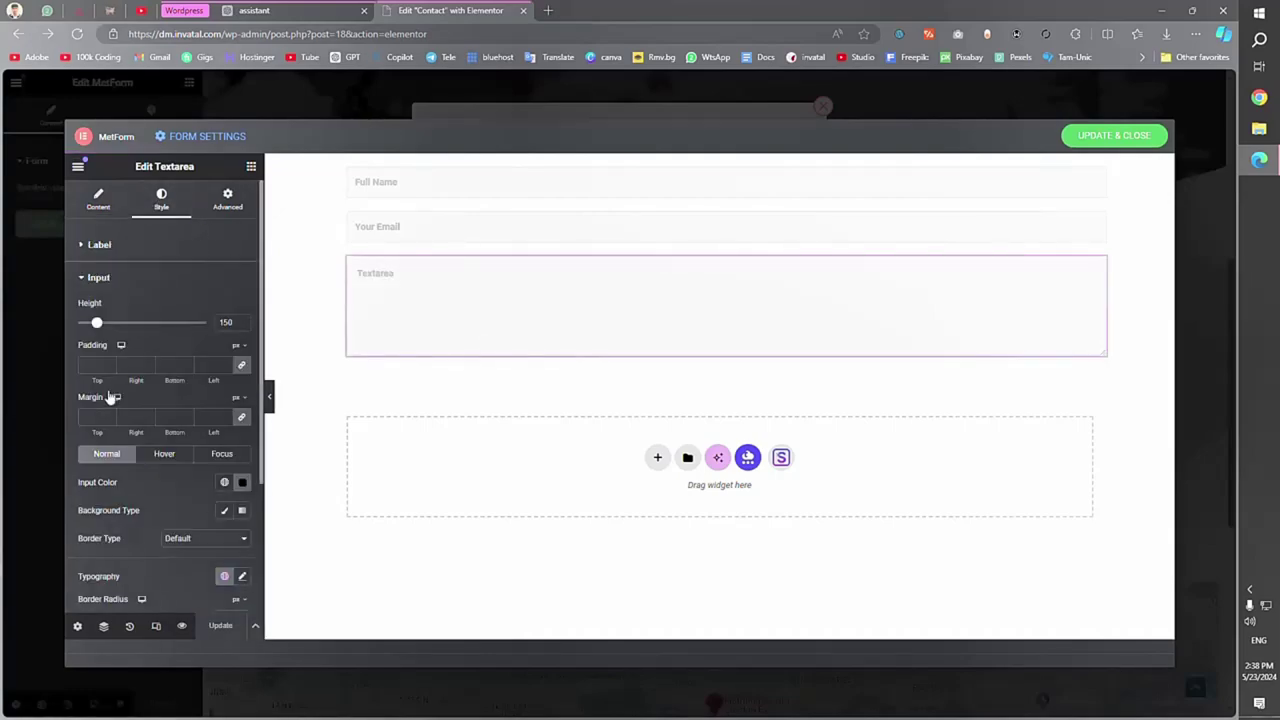
{"action": "scroll", "coordinate": [171, 360], "scroll_direction": "down", "scroll_amount": 2}
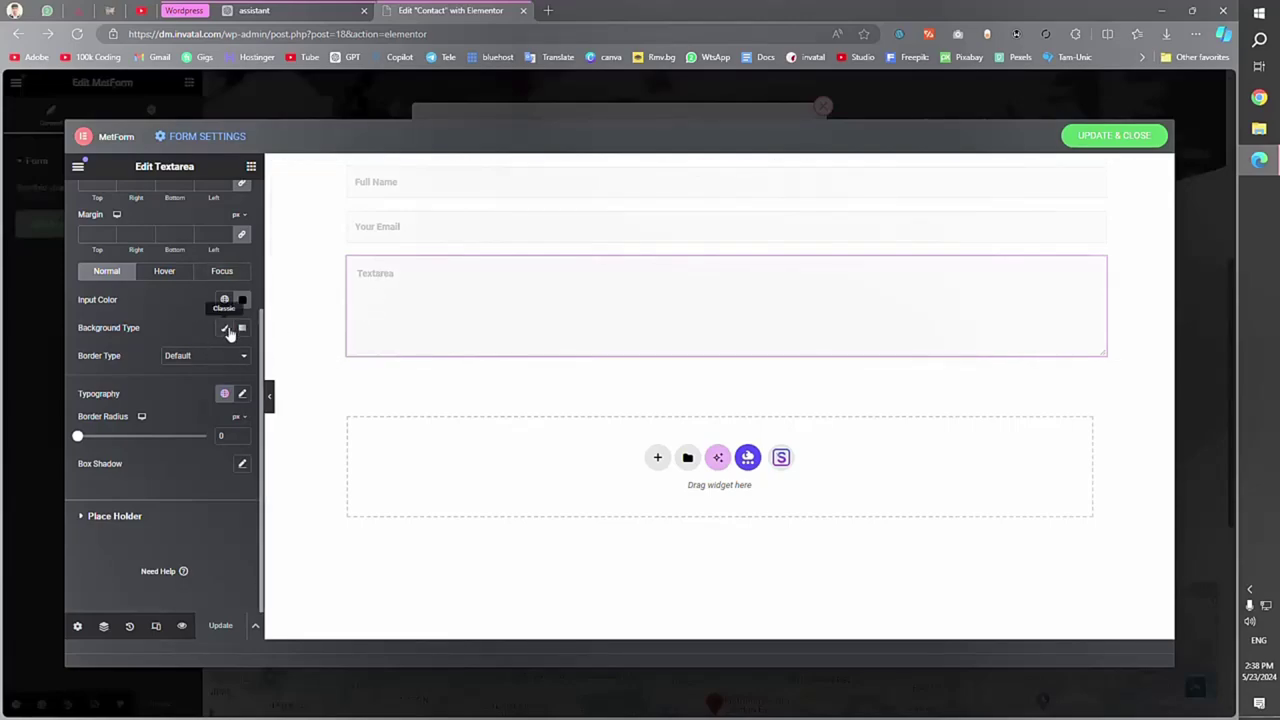
{"action": "left_click", "coordinate": [241, 395]}
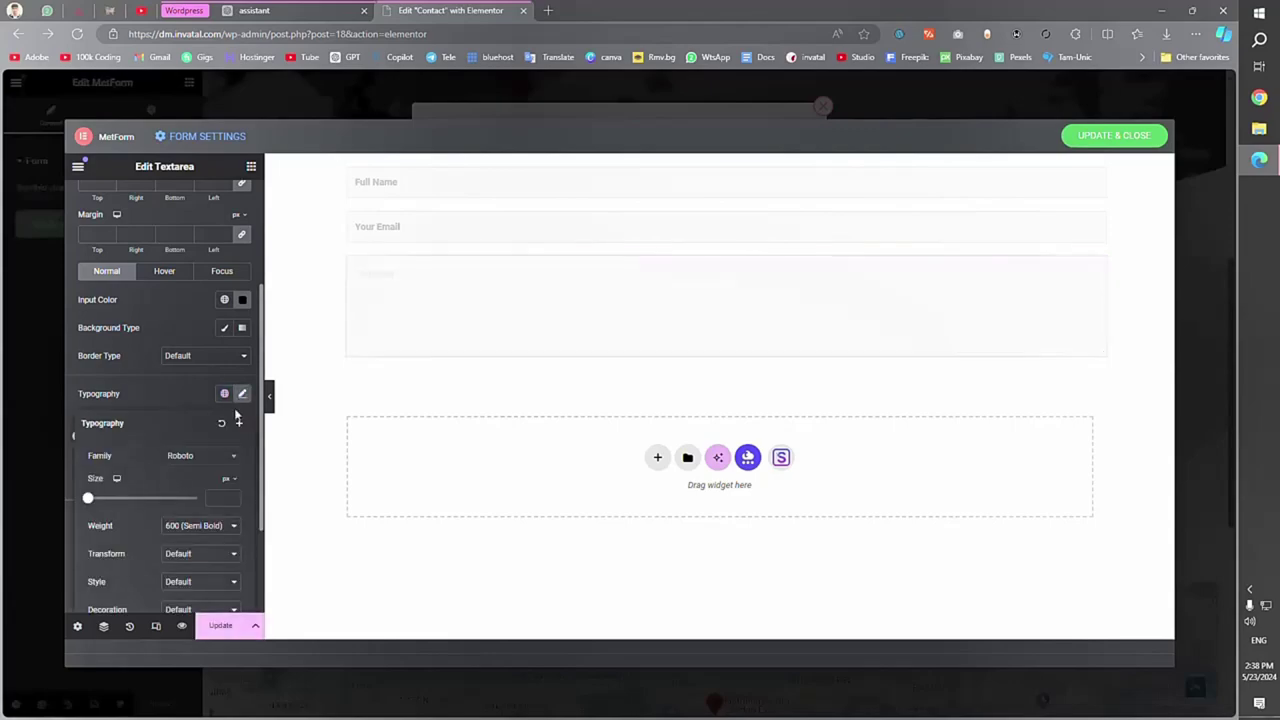
{"action": "left_click", "coordinate": [205, 455]}
{"action": "type", "text": "fira"}
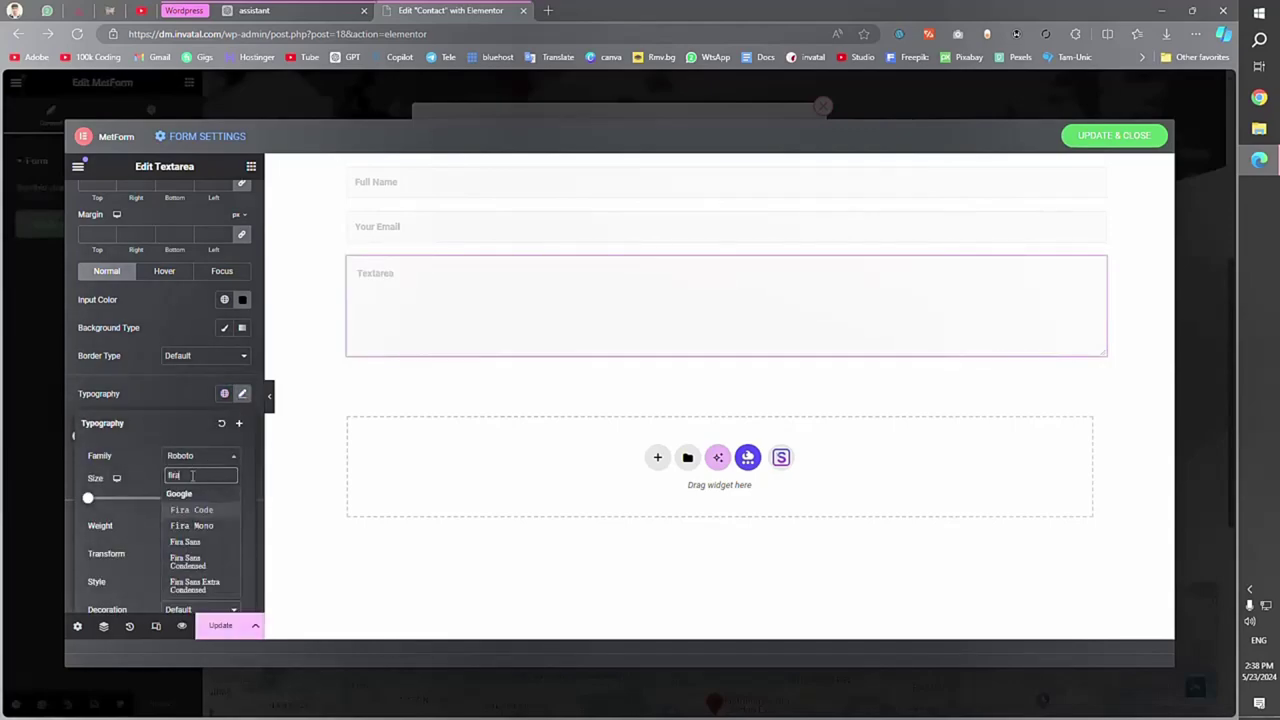
{"action": "left_click", "coordinate": [187, 562]}
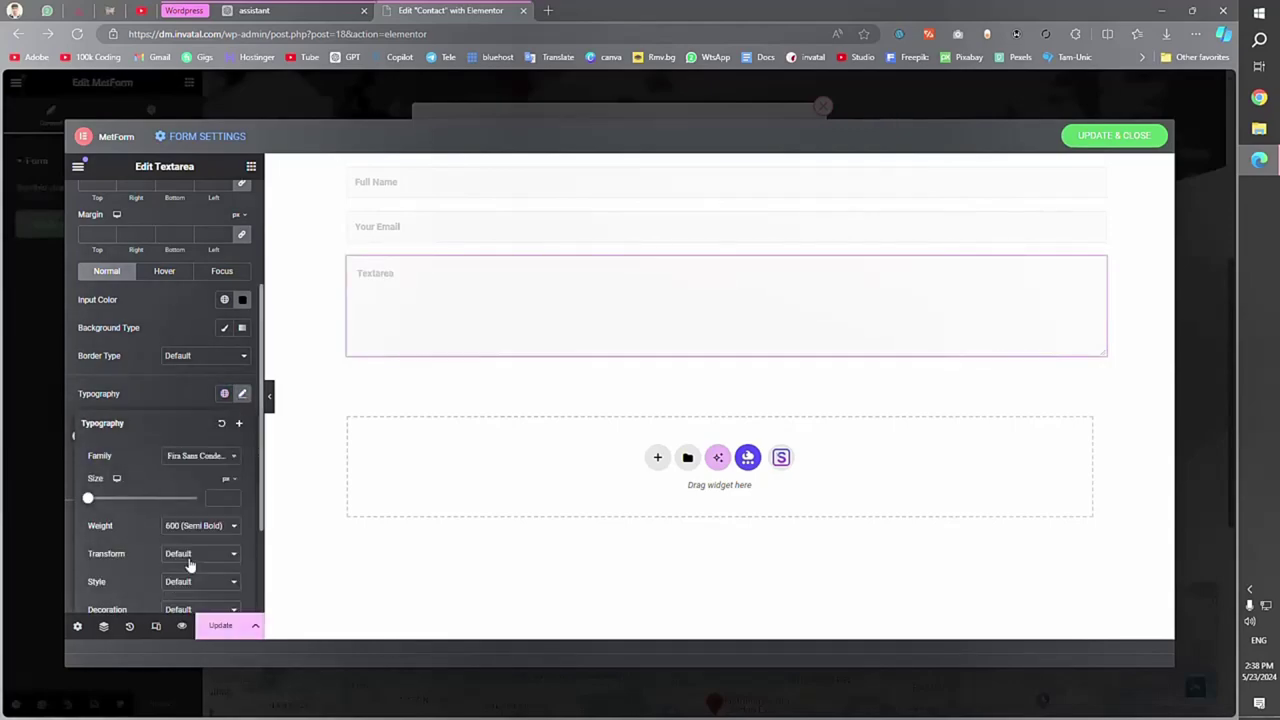
Set the Textarea field's placeholder font family to Fira Sans Condensed and save the form.
{"action": "left_click", "coordinate": [176, 397]}
{"action": "left_click", "coordinate": [137, 517]}
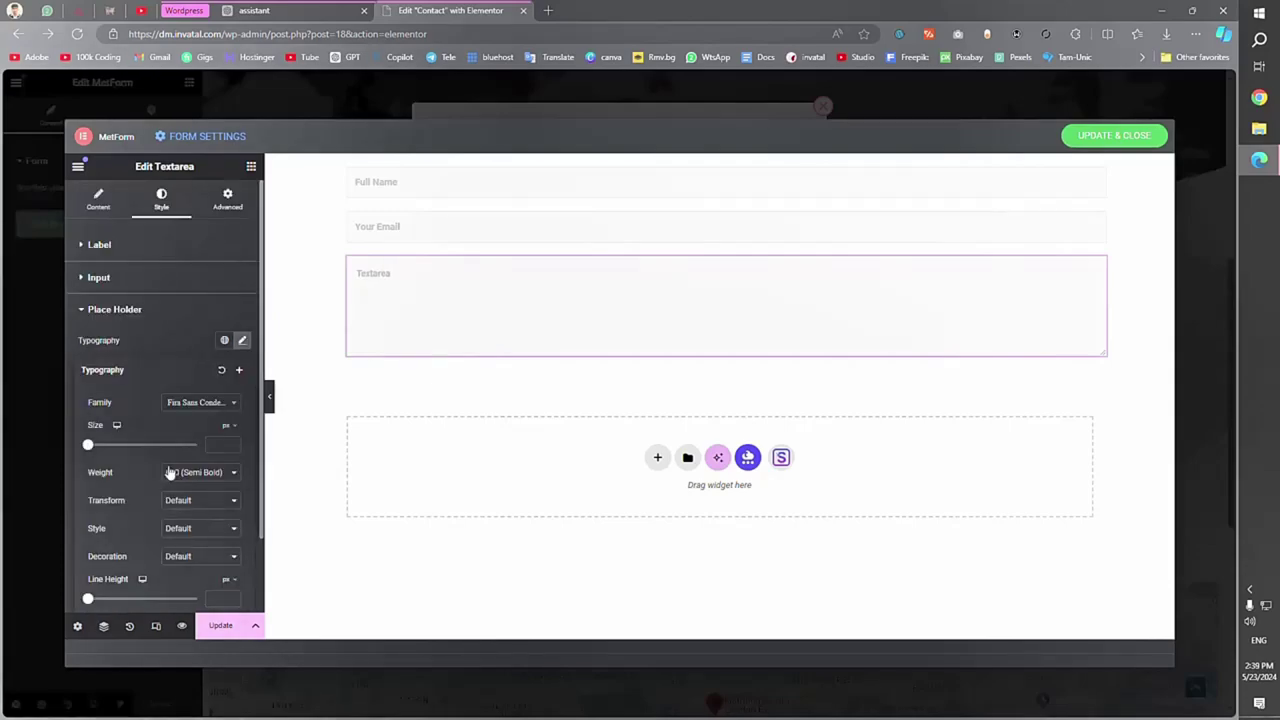
{"action": "left_click", "coordinate": [221, 627]}
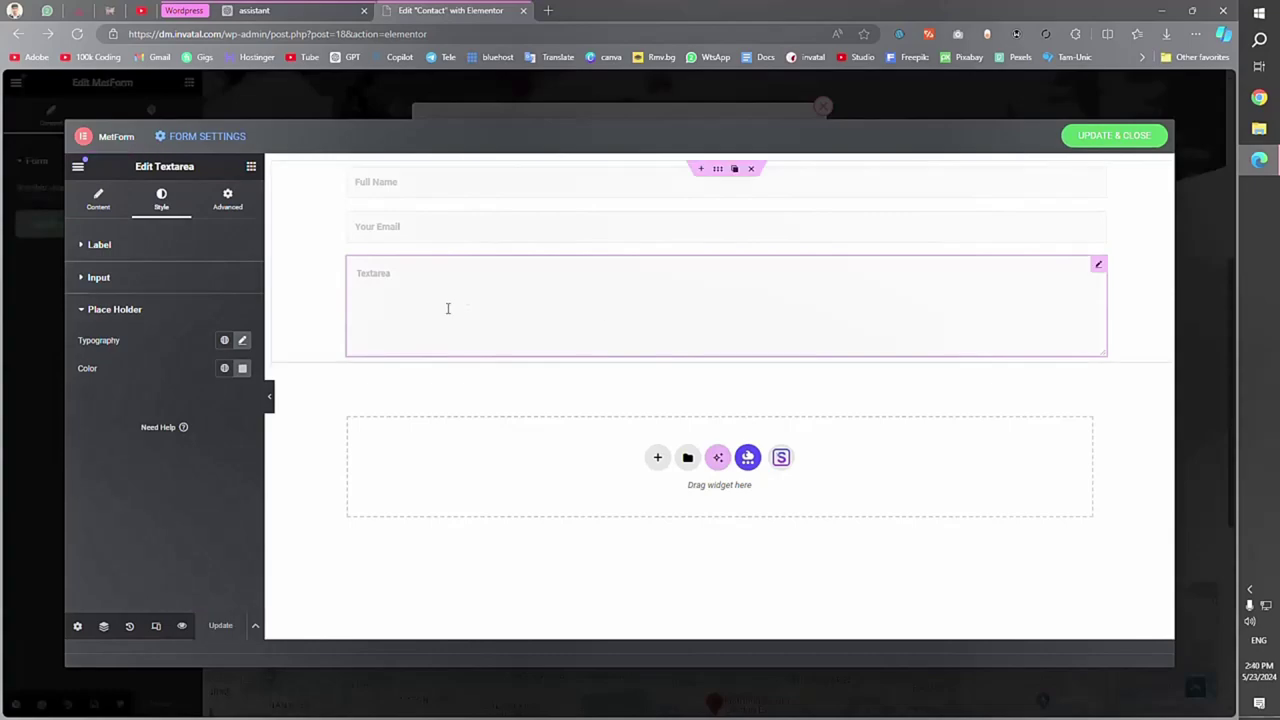
Change the typography of the Your Email and Full Name fields to Fira Sans Condensed and save the form.
{"action": "left_click", "coordinate": [426, 222]}
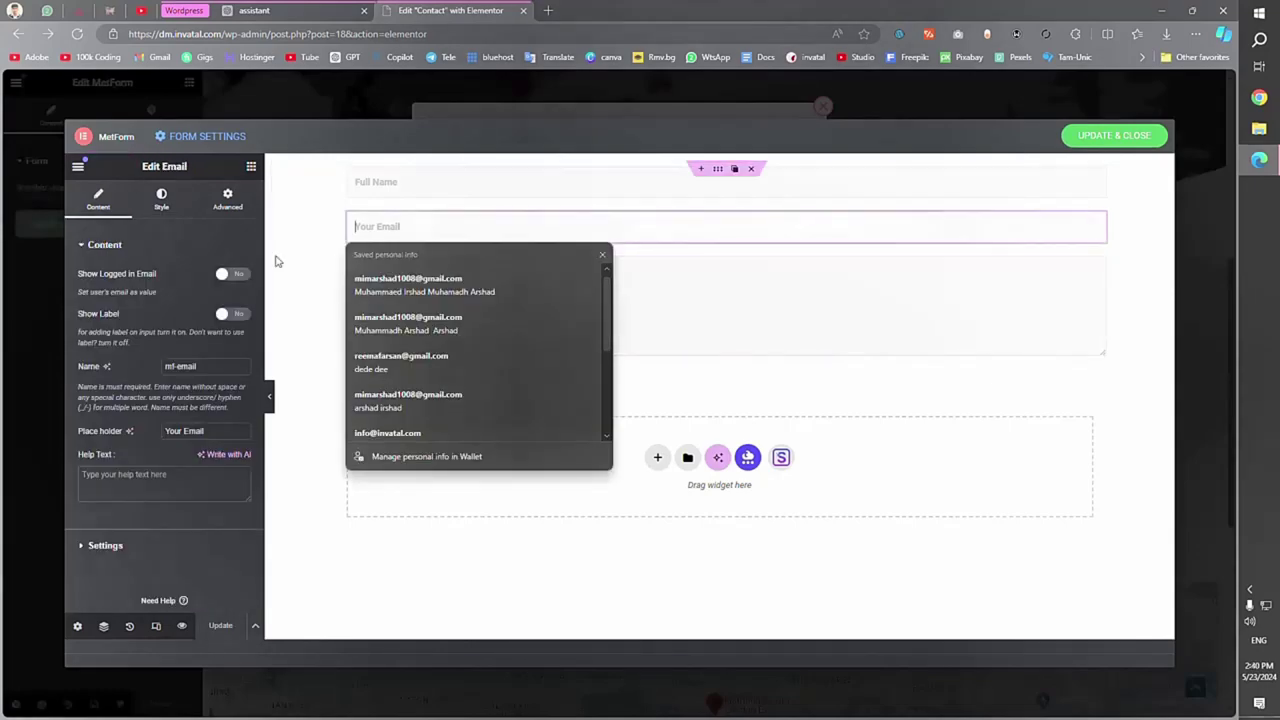
{"action": "left_click", "coordinate": [165, 205]}
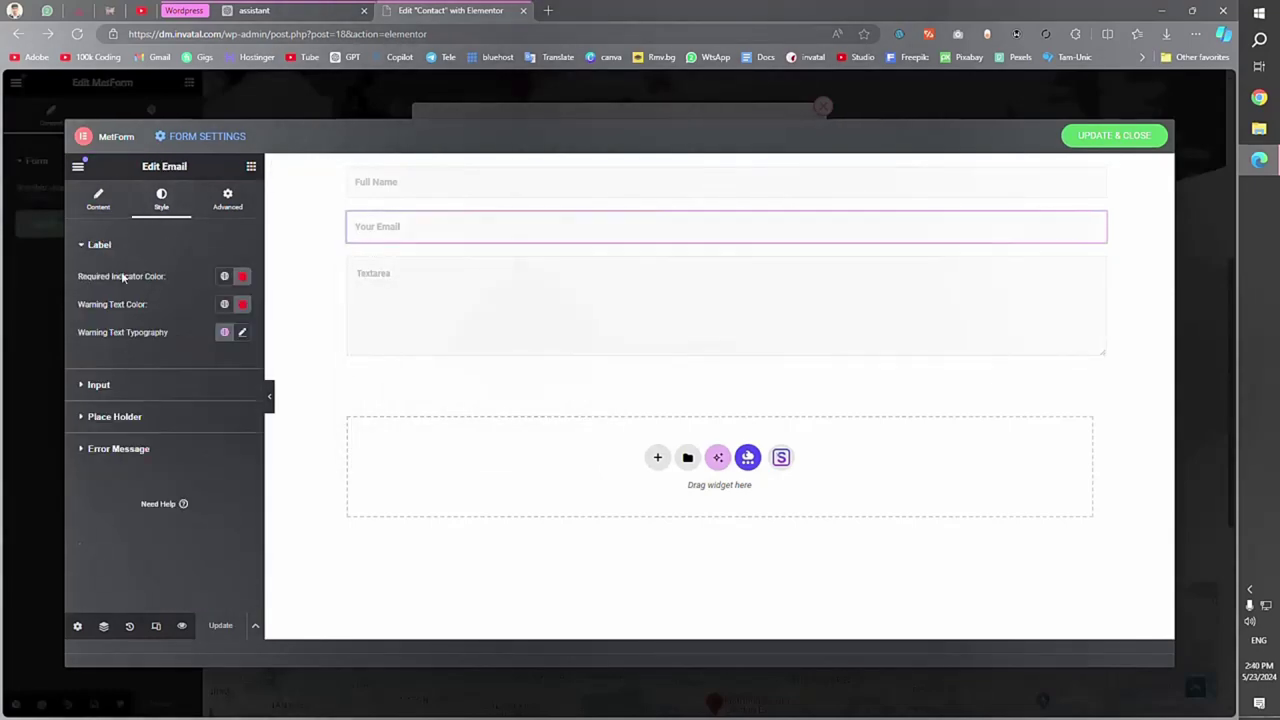
{"action": "left_click", "coordinate": [145, 384]}
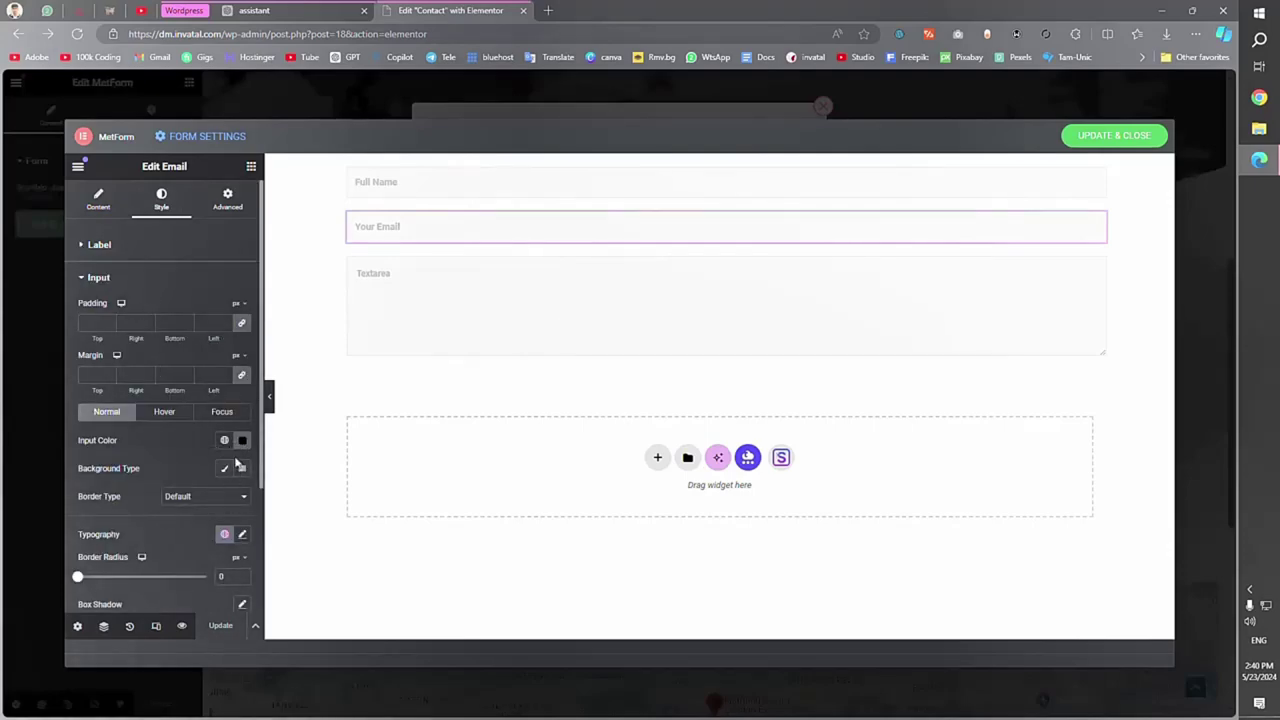
{"action": "scroll", "coordinate": [210, 505], "scroll_direction": "down", "scroll_amount": 2}
{"action": "left_click", "coordinate": [241, 401]}
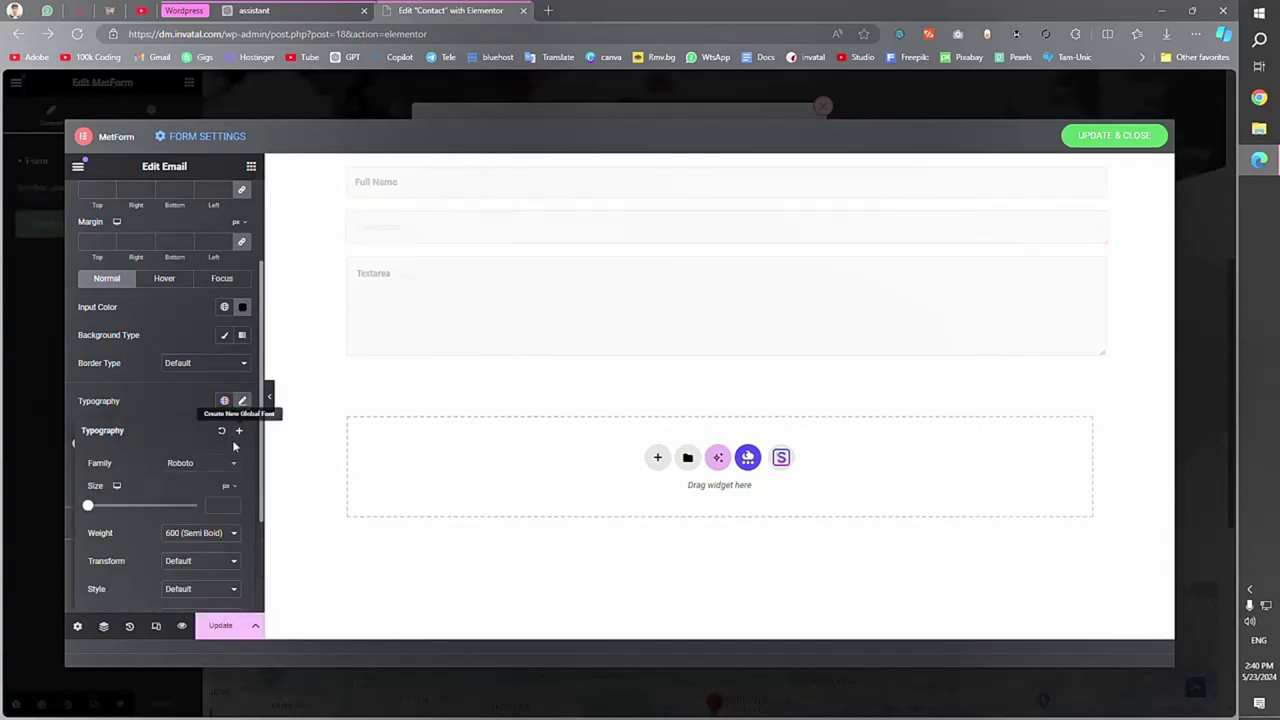
{"action": "left_click", "coordinate": [185, 470]}
{"action": "left_click", "coordinate": [230, 574]}
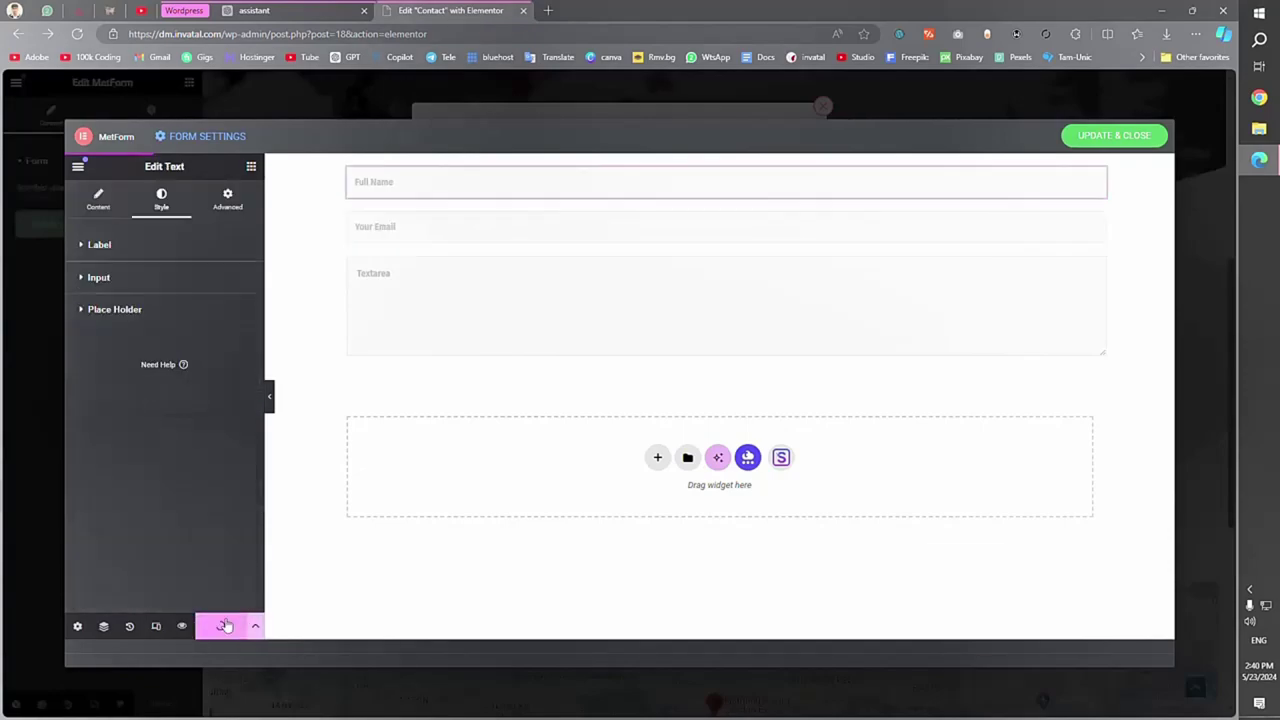
Check the Full Name field's text style by entering the sample text "full anme" in the form preview.
{"action": "left_click", "coordinate": [387, 181]}
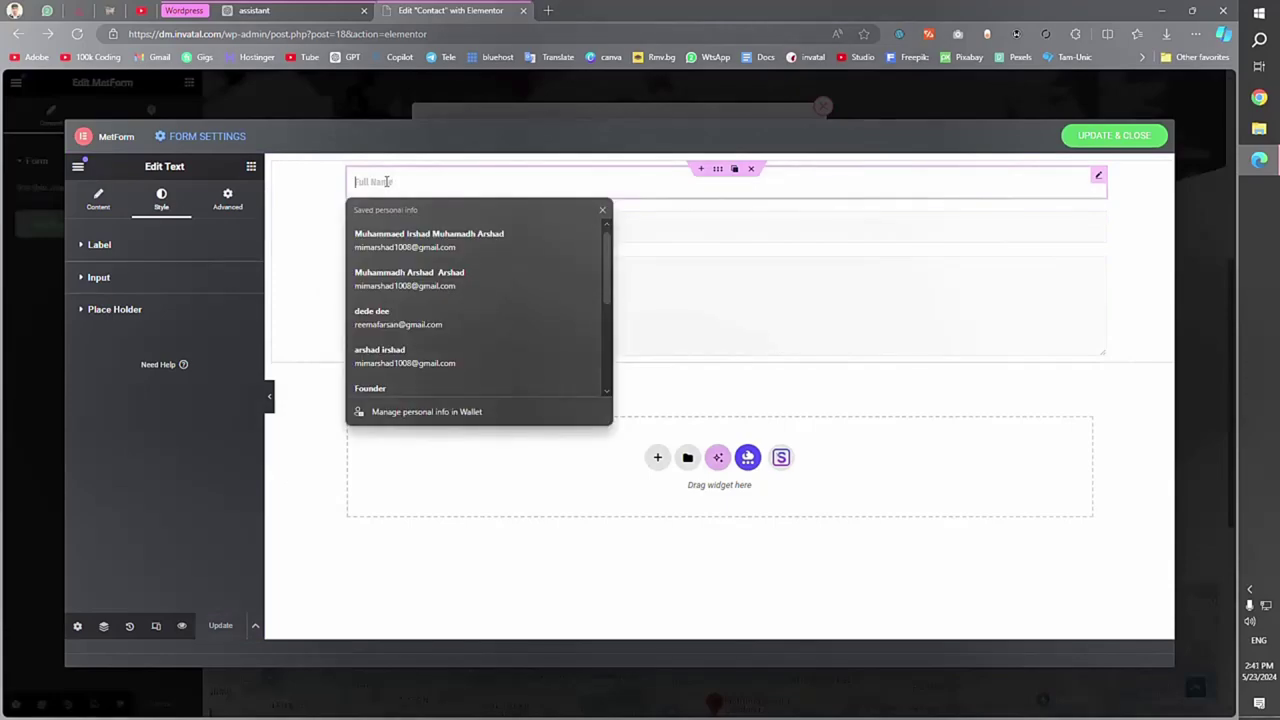
{"action": "type", "text": "full anme"}
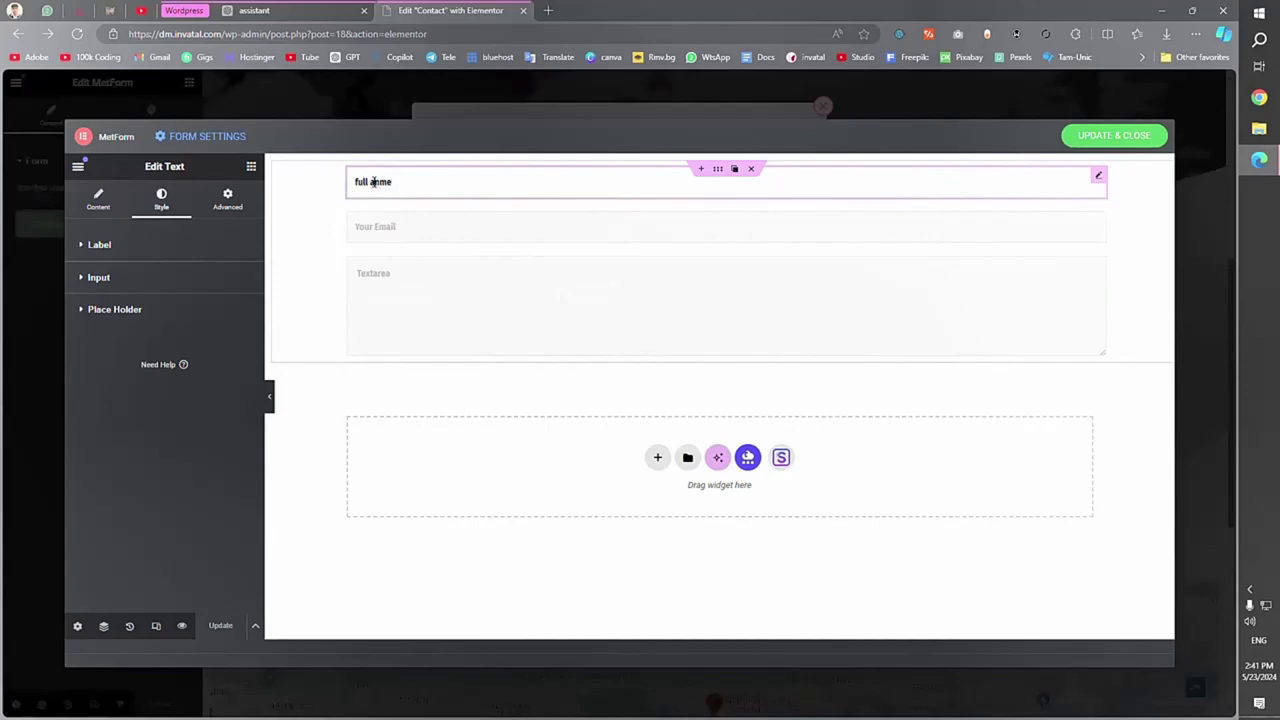
{"action": "left_click", "coordinate": [395, 190]}
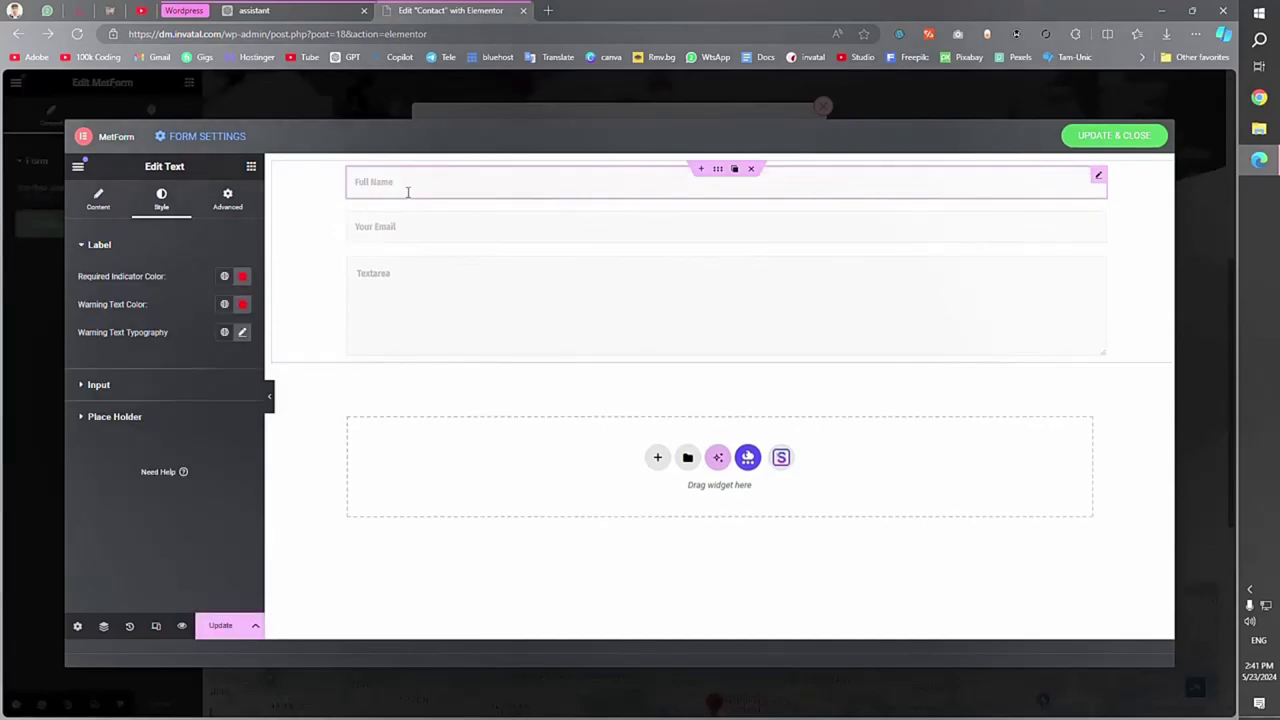
Save the form and add a Submit Button below the Textarea field.
{"action": "left_click", "coordinate": [222, 628]}
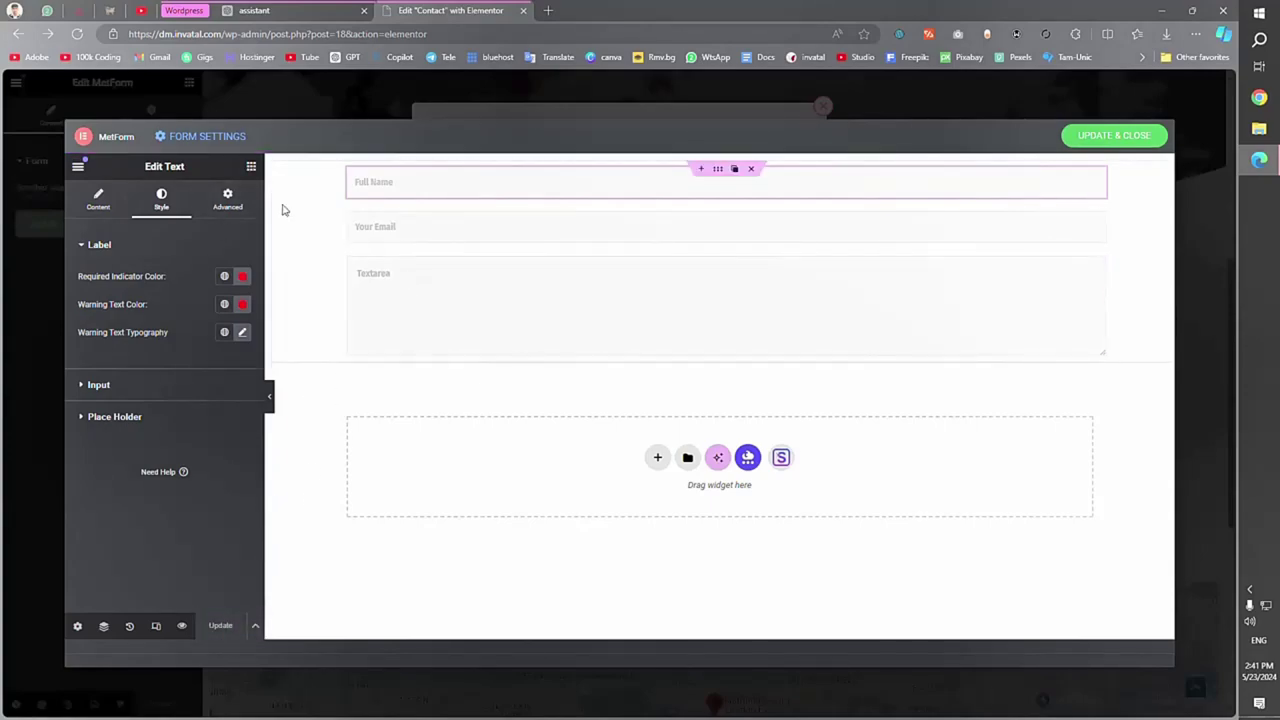
{"action": "left_click", "coordinate": [251, 167]}
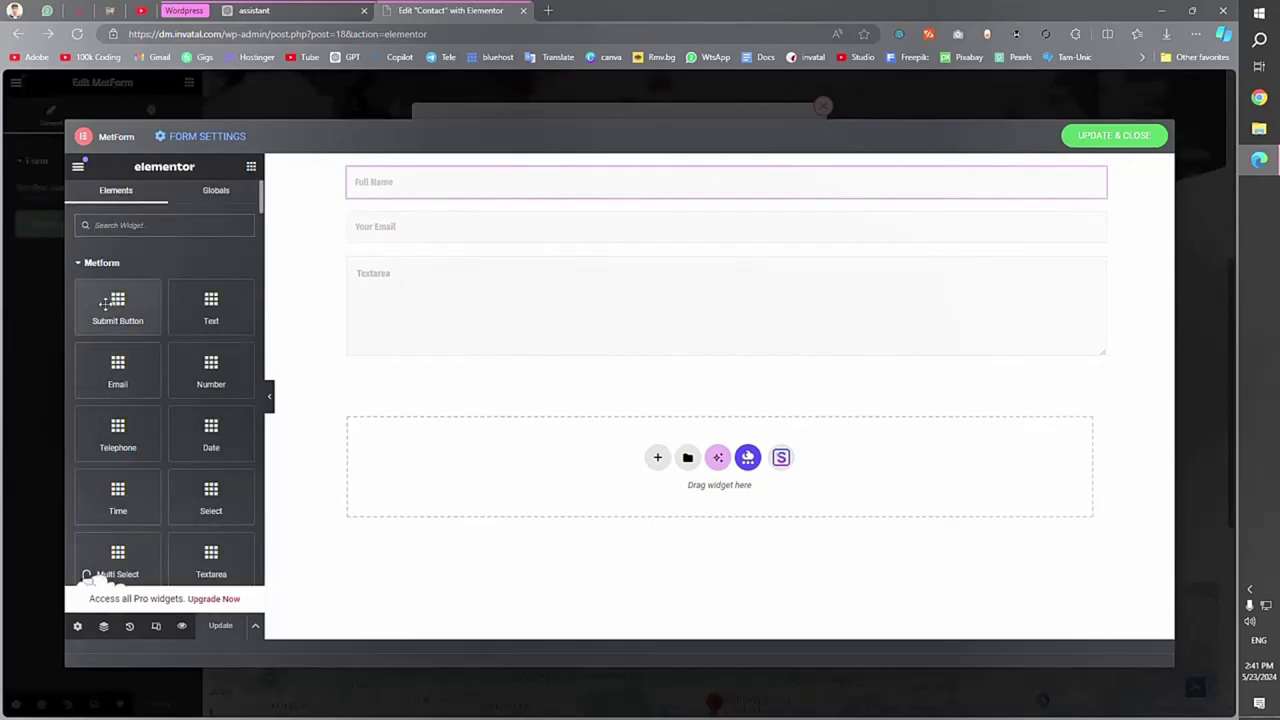
{"action": "left_click_drag", "start_coordinate": [104, 303], "coordinate": [385, 352]}
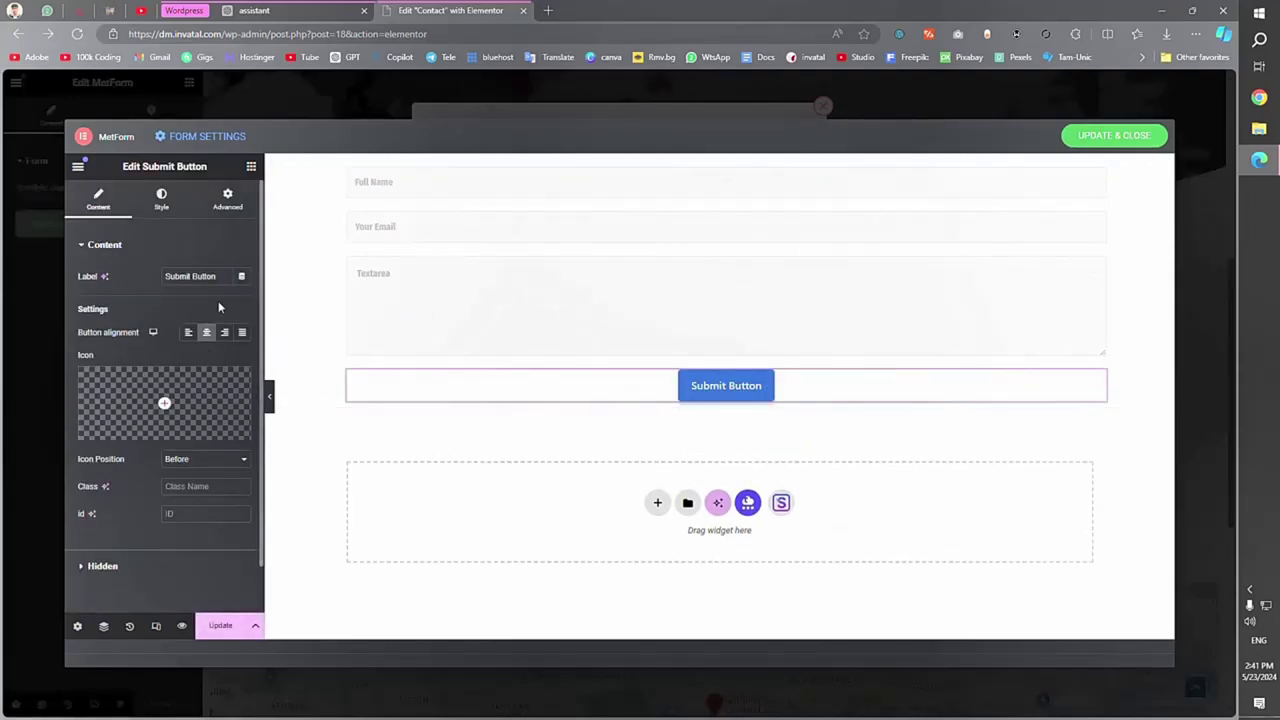
Give the Submit Button a gradient background from the global color Dak Blue to the global color Light Blue.
{"action": "left_click", "coordinate": [157, 200]}
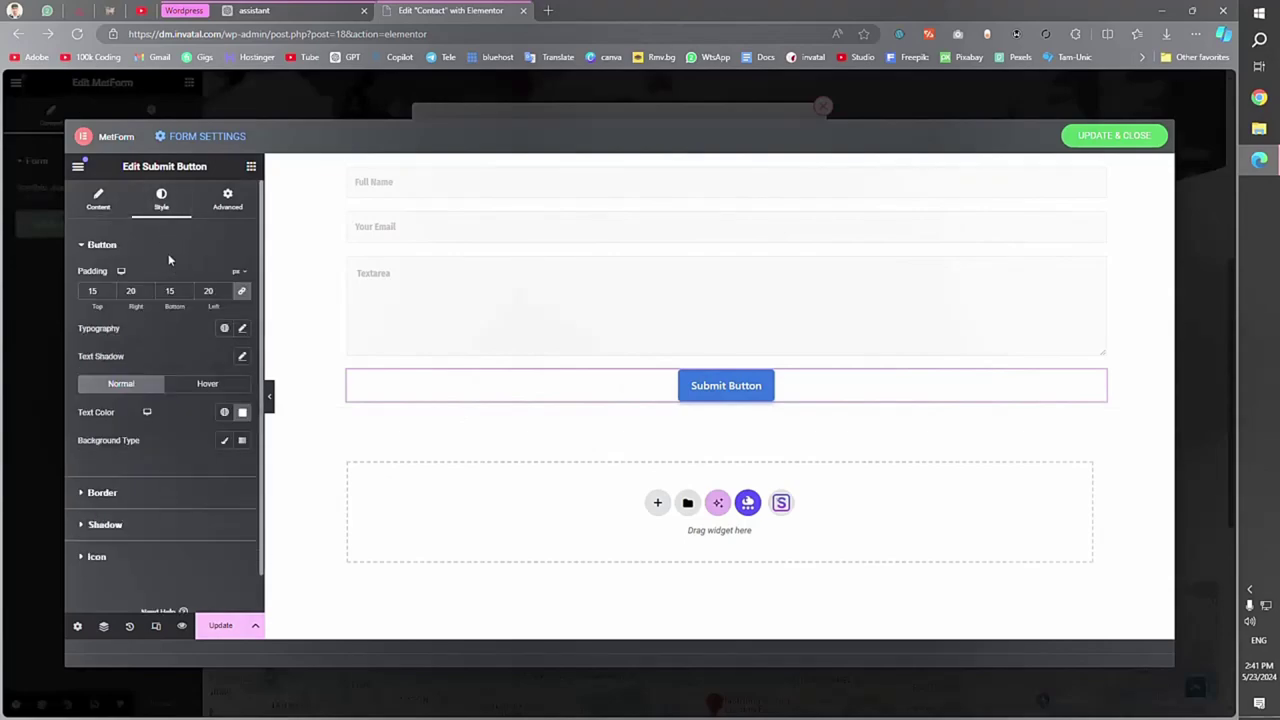
{"action": "left_click", "coordinate": [242, 440]}
{"action": "scroll", "coordinate": [229, 487], "scroll_direction": "down", "scroll_amount": 1}
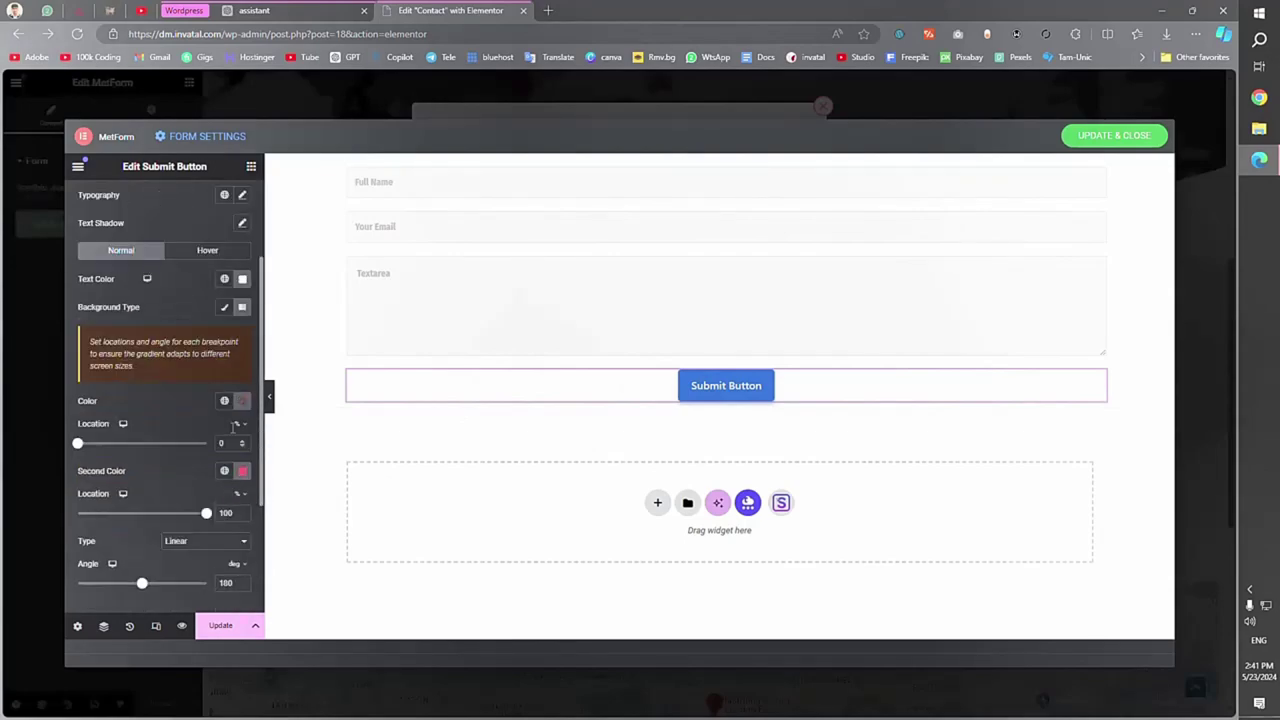
{"action": "left_click", "coordinate": [240, 401]}
{"action": "left_click", "coordinate": [224, 401]}
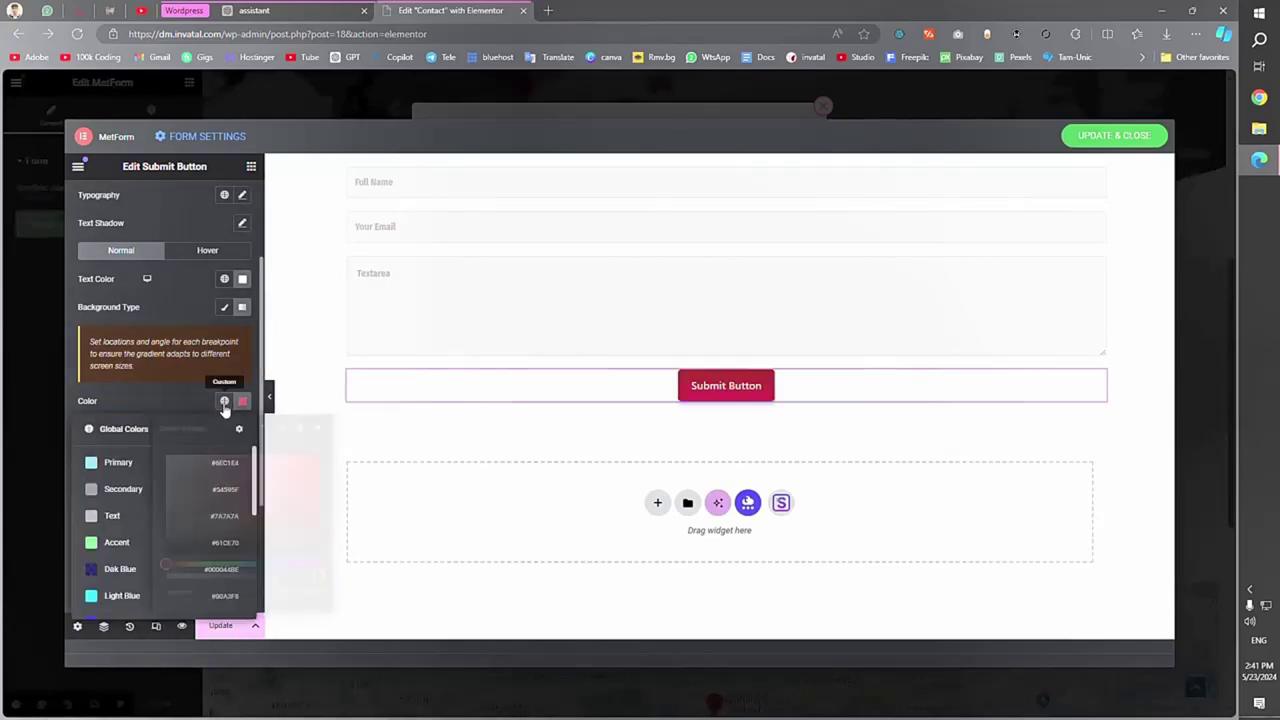
{"action": "left_click", "coordinate": [137, 571]}
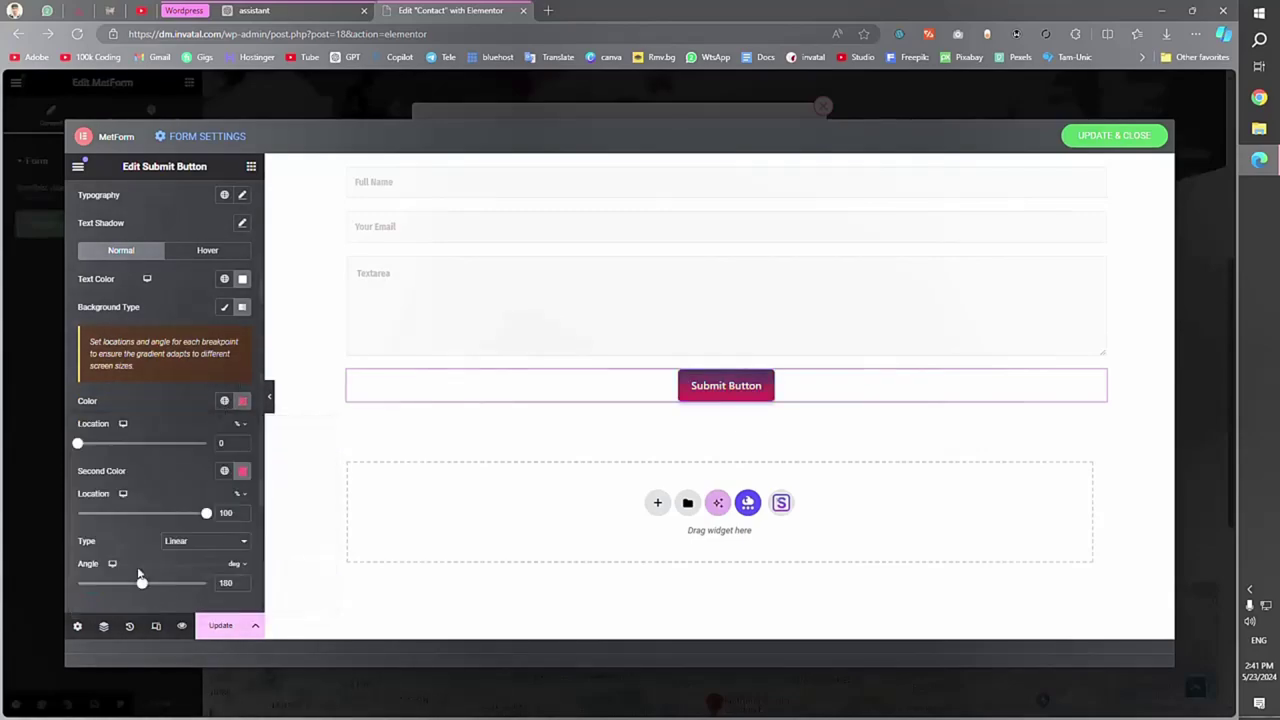
{"action": "left_click", "coordinate": [224, 471]}
{"action": "left_click", "coordinate": [111, 437]}
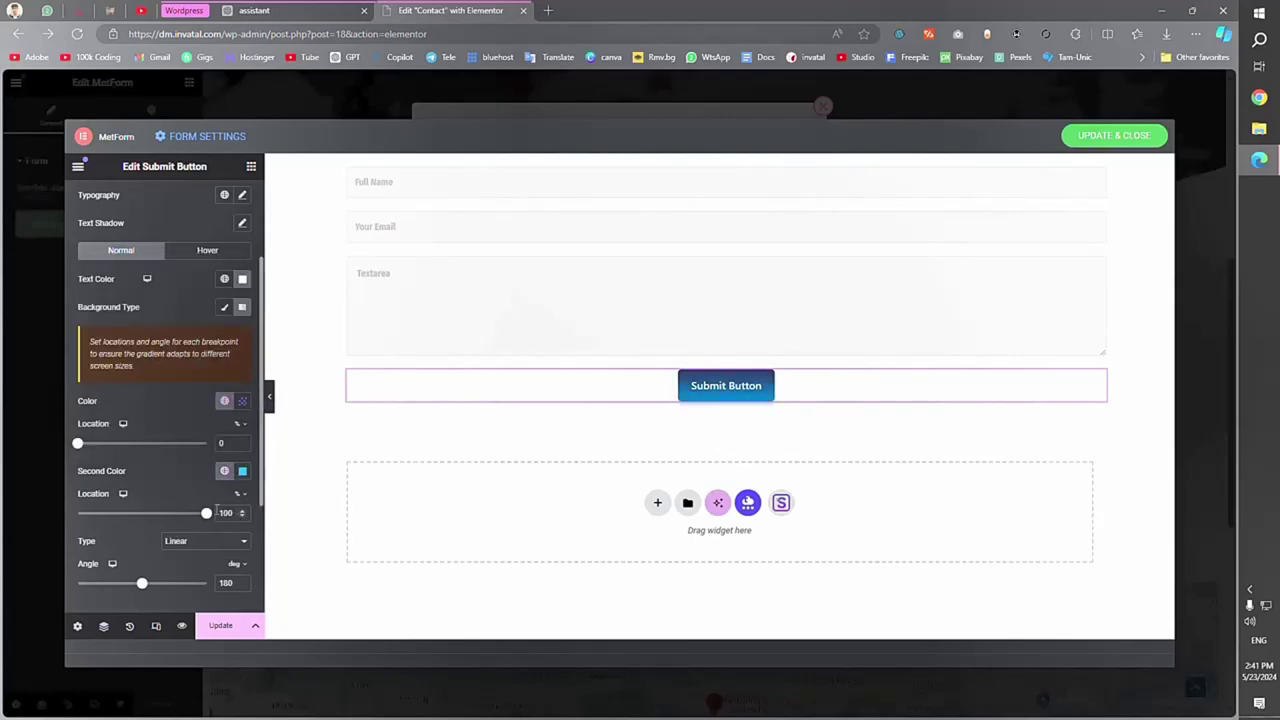
Set the angle of the Submit Button's gradient background to 90 degrees.
{"action": "scroll", "coordinate": [195, 500], "scroll_direction": "down", "scroll_amount": 1}
{"action": "double_click", "coordinate": [220, 516]}
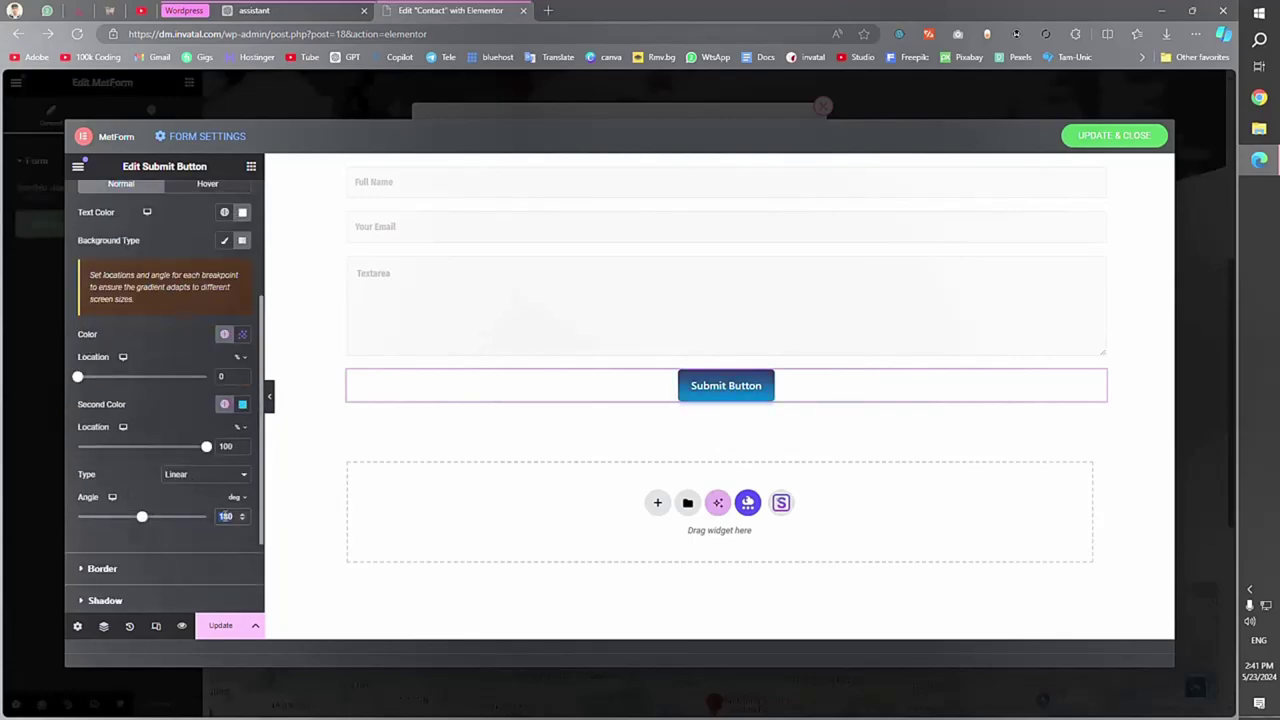
{"action": "type", "text": "90"}
{"action": "scroll", "coordinate": [164, 398], "scroll_direction": "up", "scroll_amount": 3}
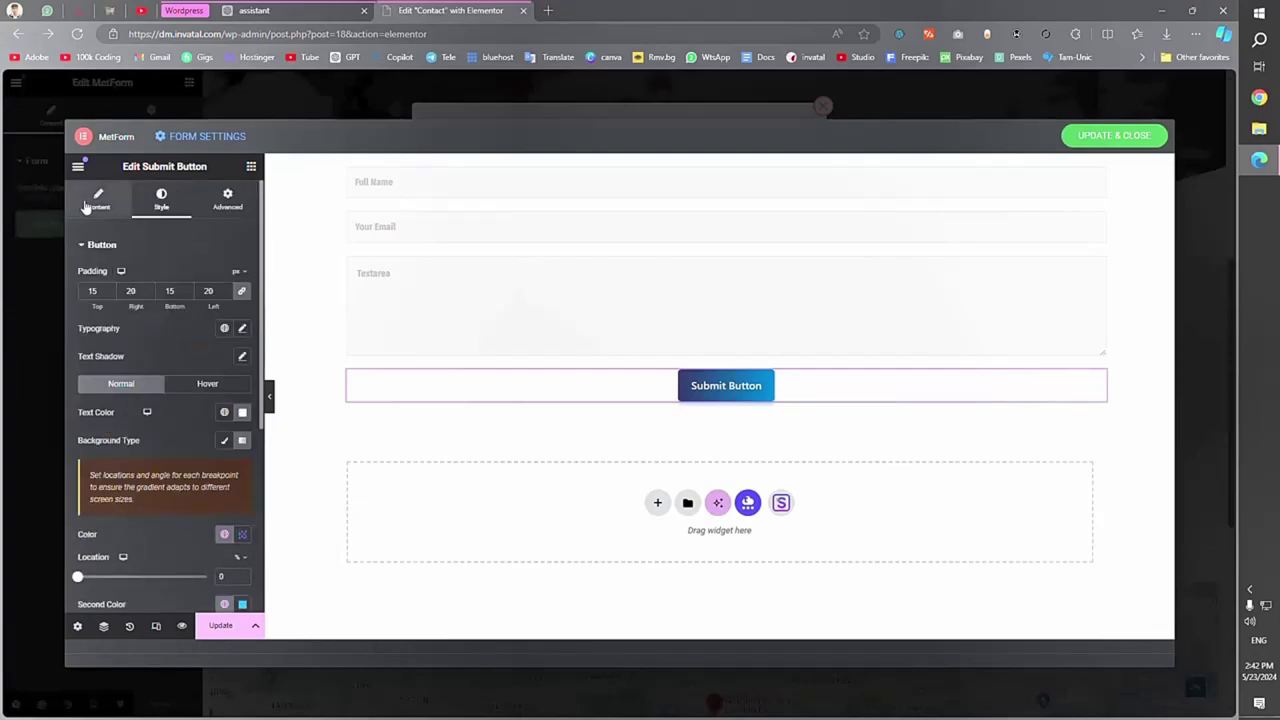
Align the Submit Button to the left and save the form.
{"action": "left_click", "coordinate": [86, 204]}
{"action": "left_click", "coordinate": [188, 332]}
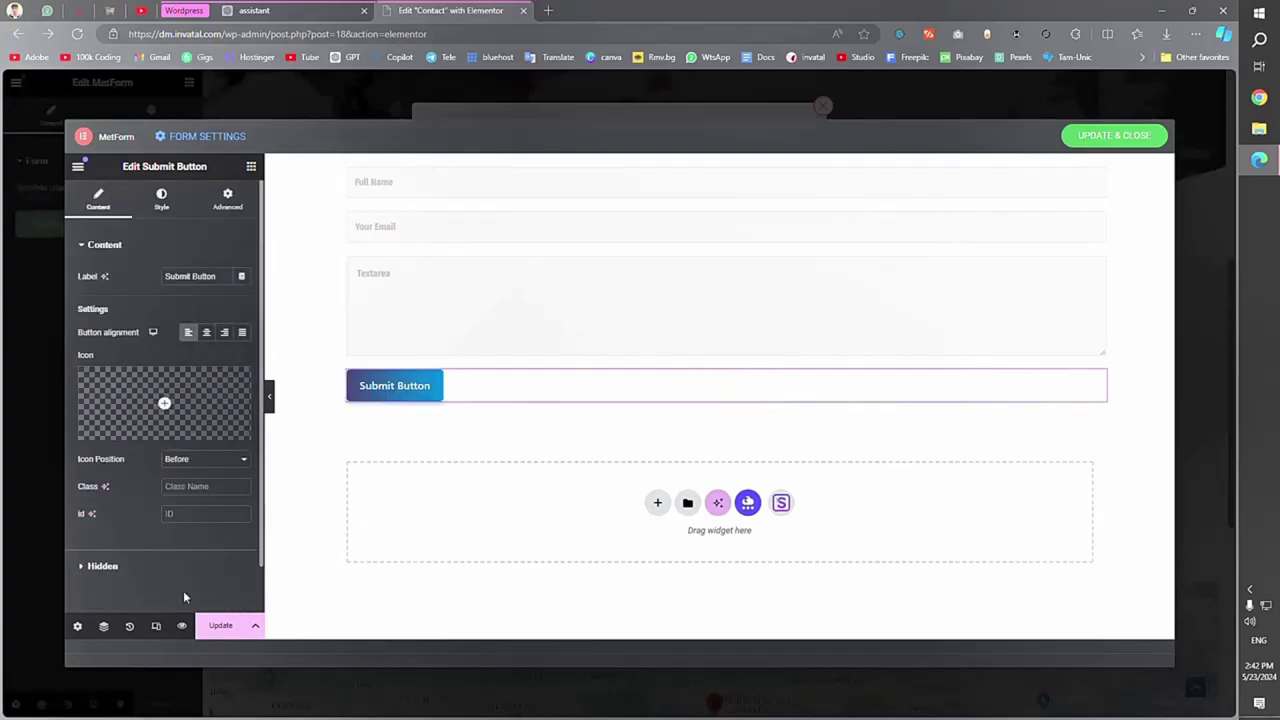
{"action": "left_click", "coordinate": [220, 625]}
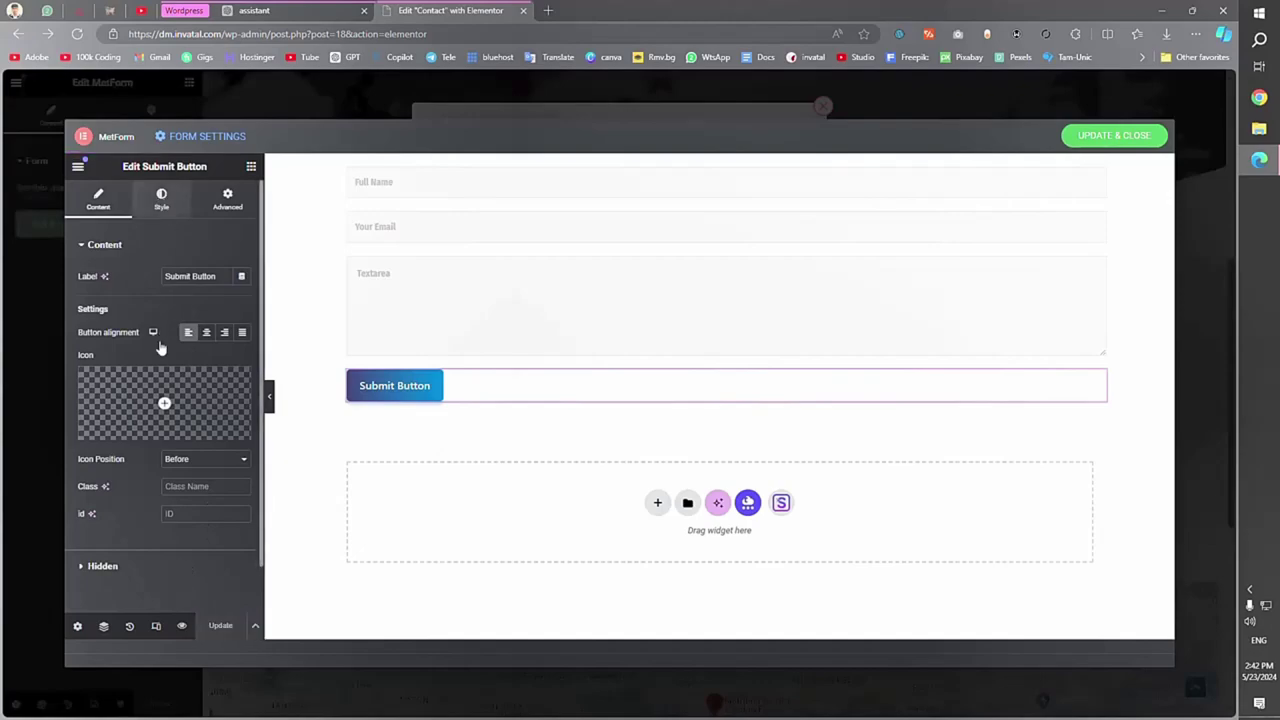
Set the Submit Button's border radius to 35 px on all corners and save the form.
{"action": "left_click", "coordinate": [161, 198]}
{"action": "scroll", "coordinate": [130, 480], "scroll_direction": "down", "scroll_amount": 6}
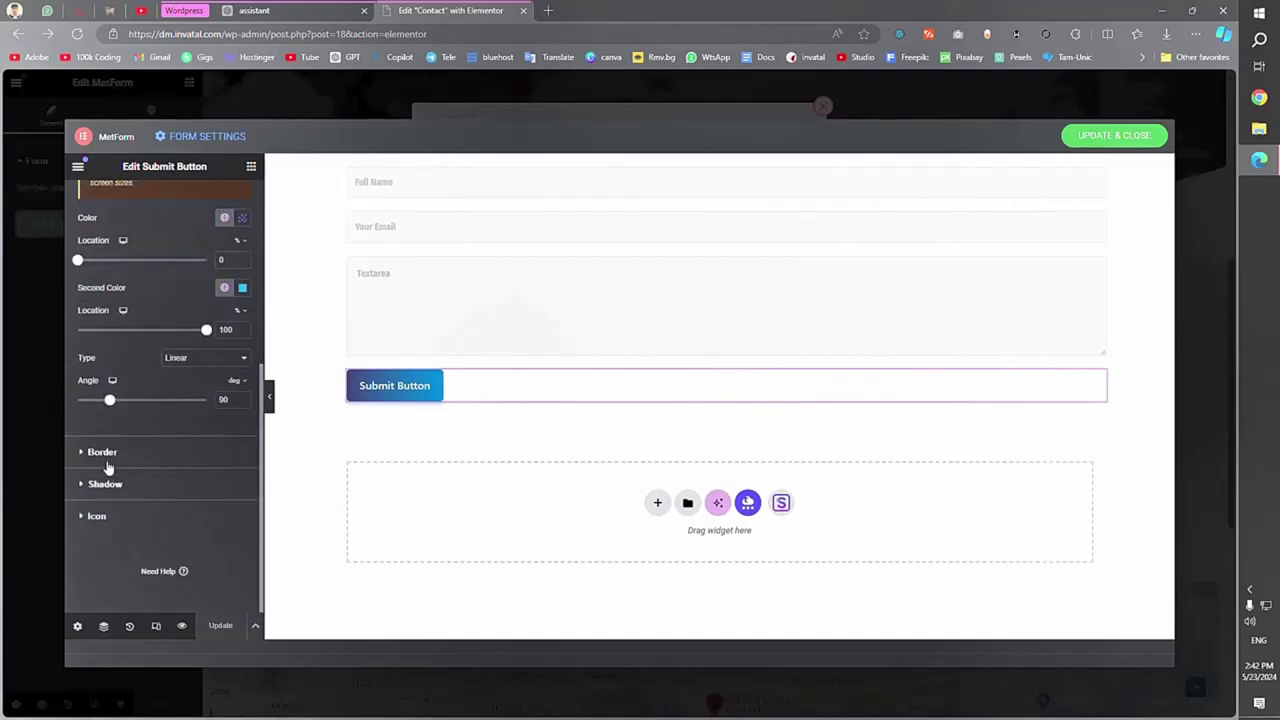
{"action": "left_click", "coordinate": [106, 455]}
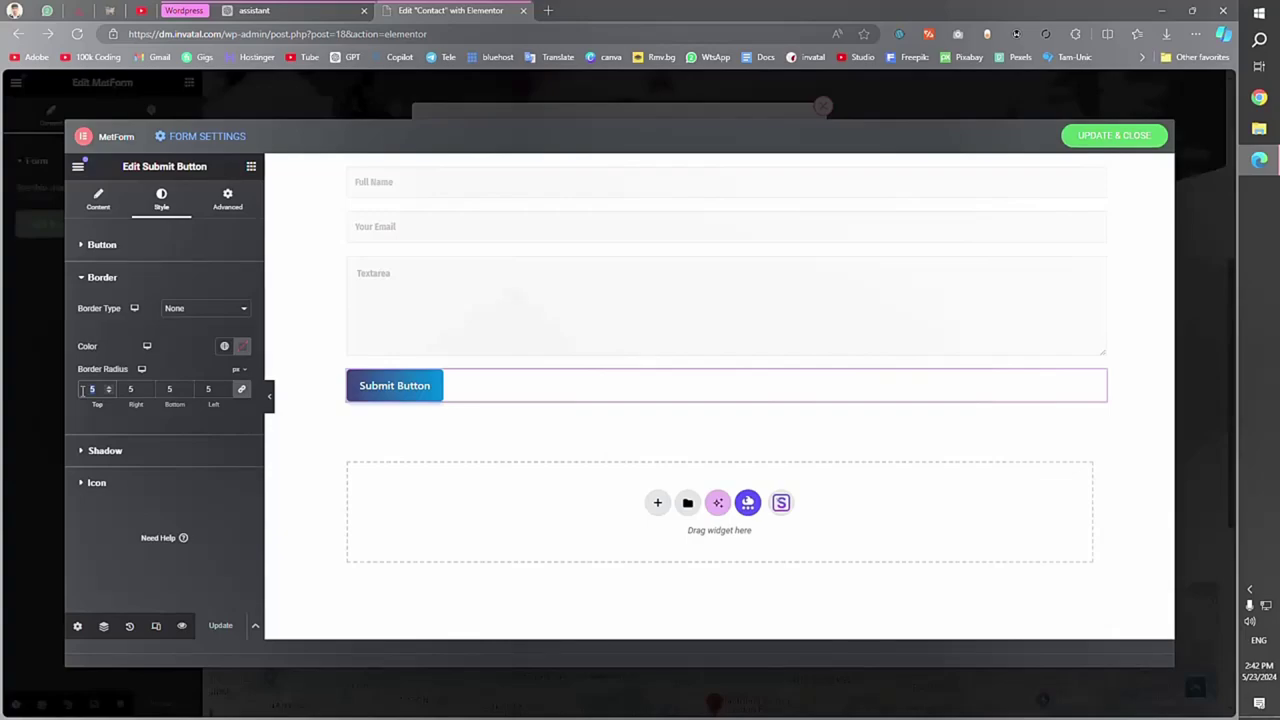
{"action": "type", "text": "35"}
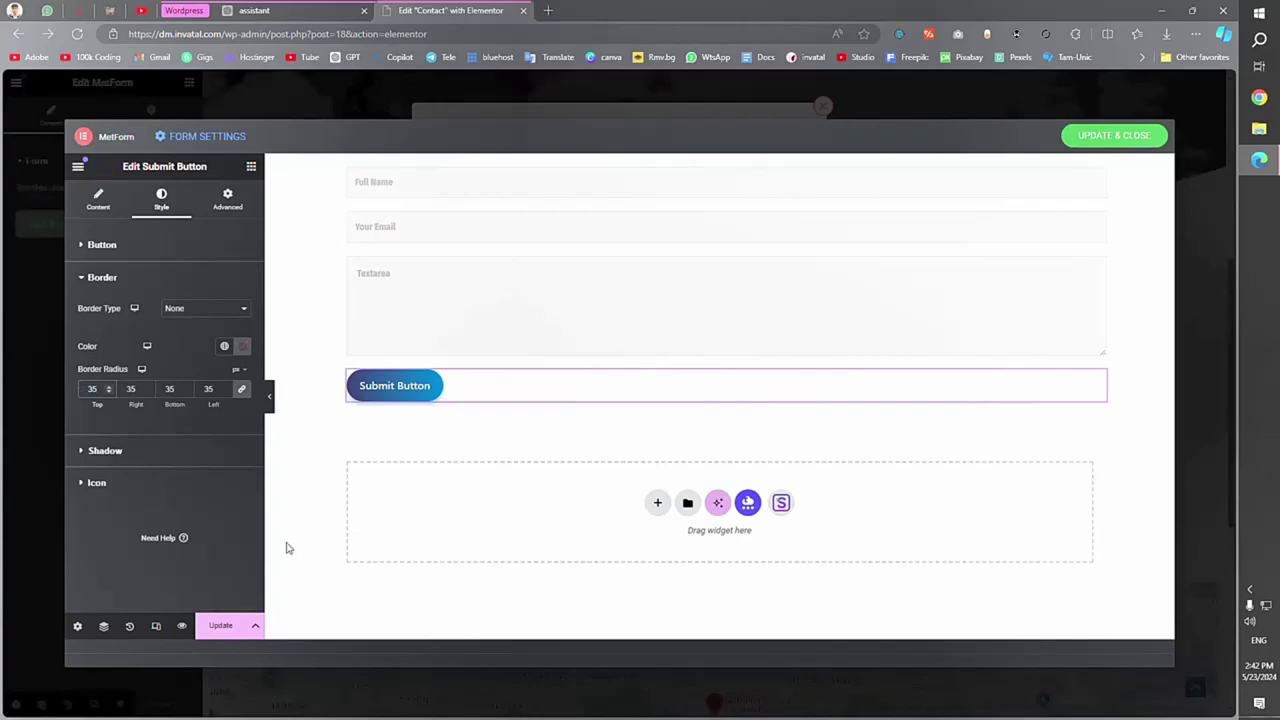
{"action": "left_click", "coordinate": [224, 625]}
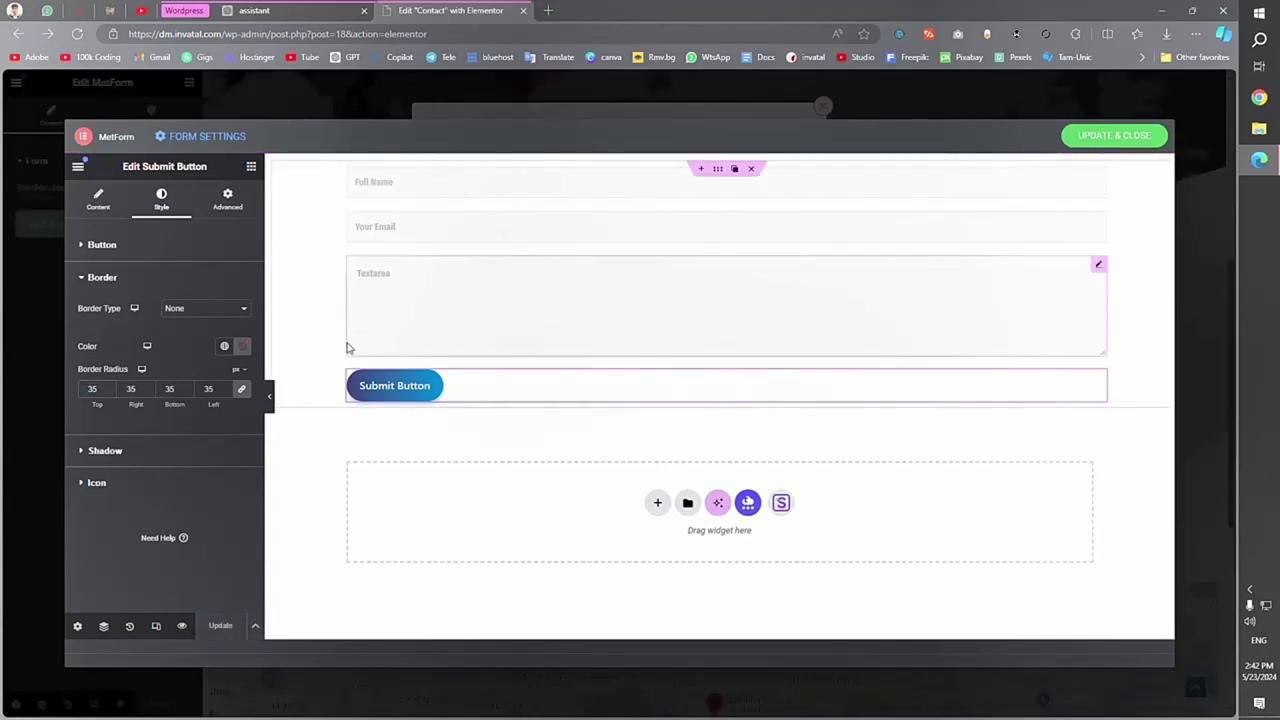
Set the input border radius of the Your Email, Full Name and Textarea fields to 20 px.
{"action": "left_click", "coordinate": [367, 318]}
{"action": "left_click", "coordinate": [462, 312]}
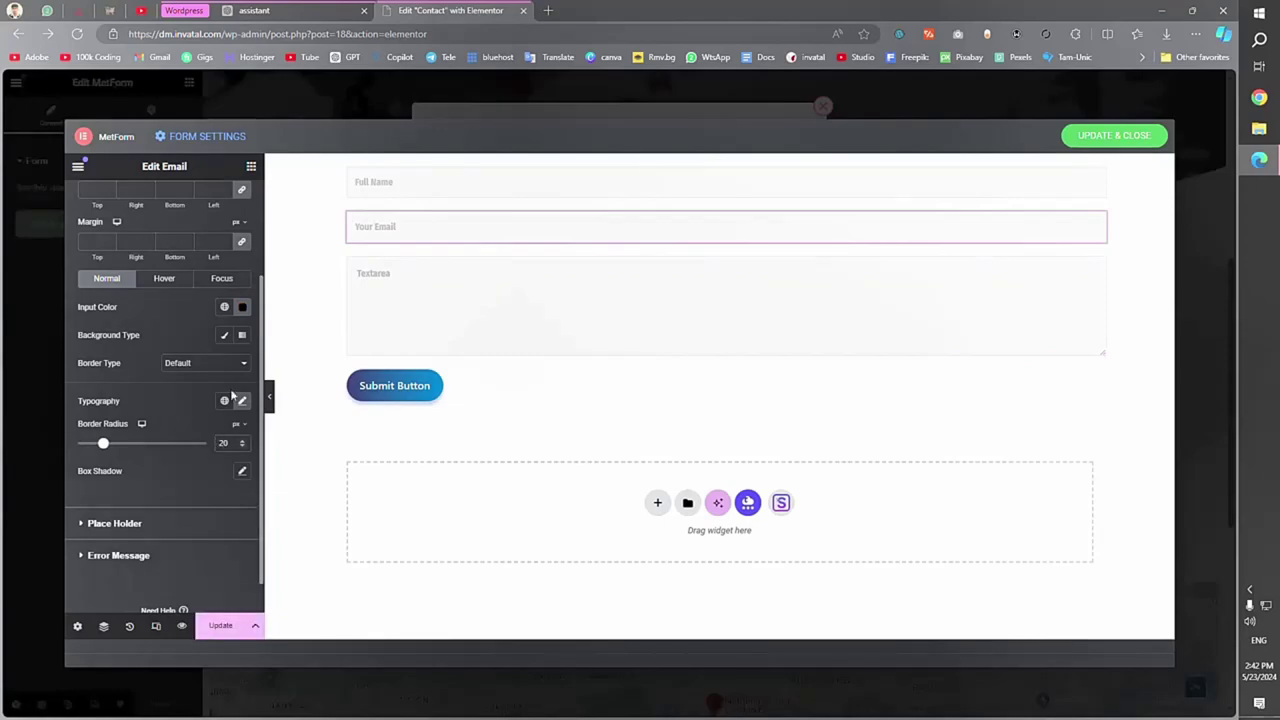
{"action": "left_click", "coordinate": [370, 182]}
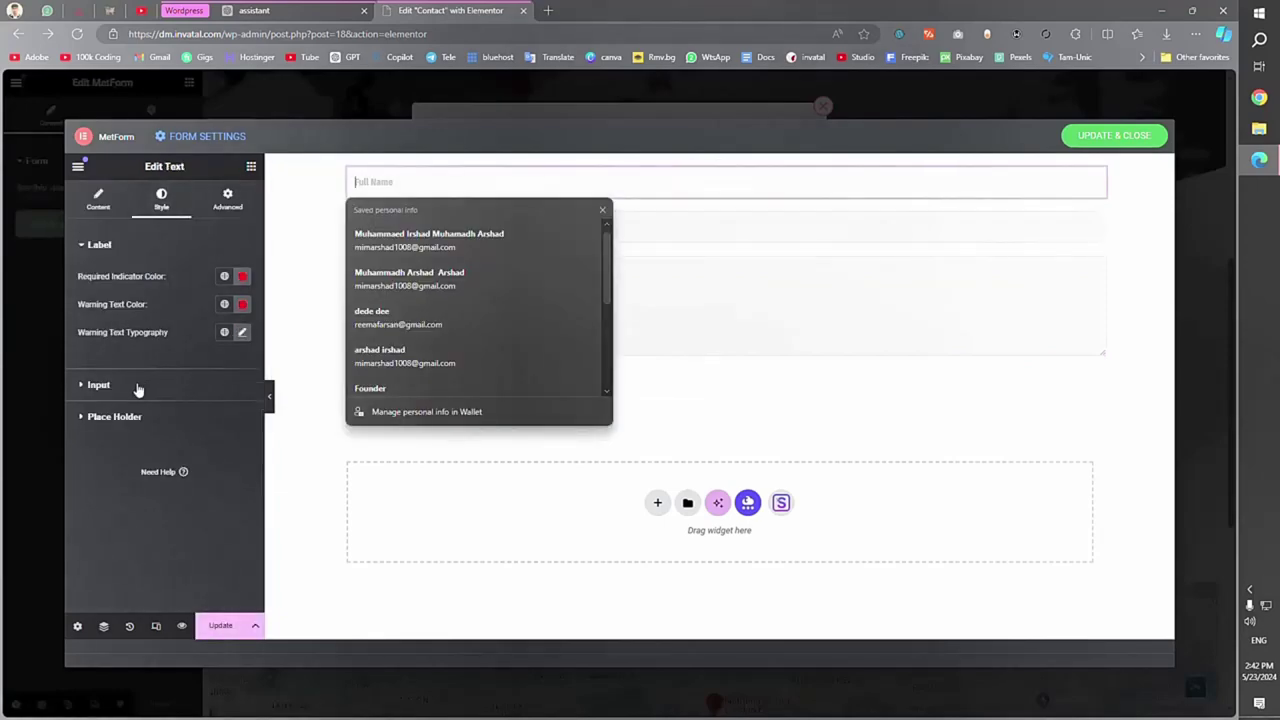
{"action": "left_click", "coordinate": [98, 385]}
{"action": "left_click_drag", "start_coordinate": [77, 436], "coordinate": [103, 436]}
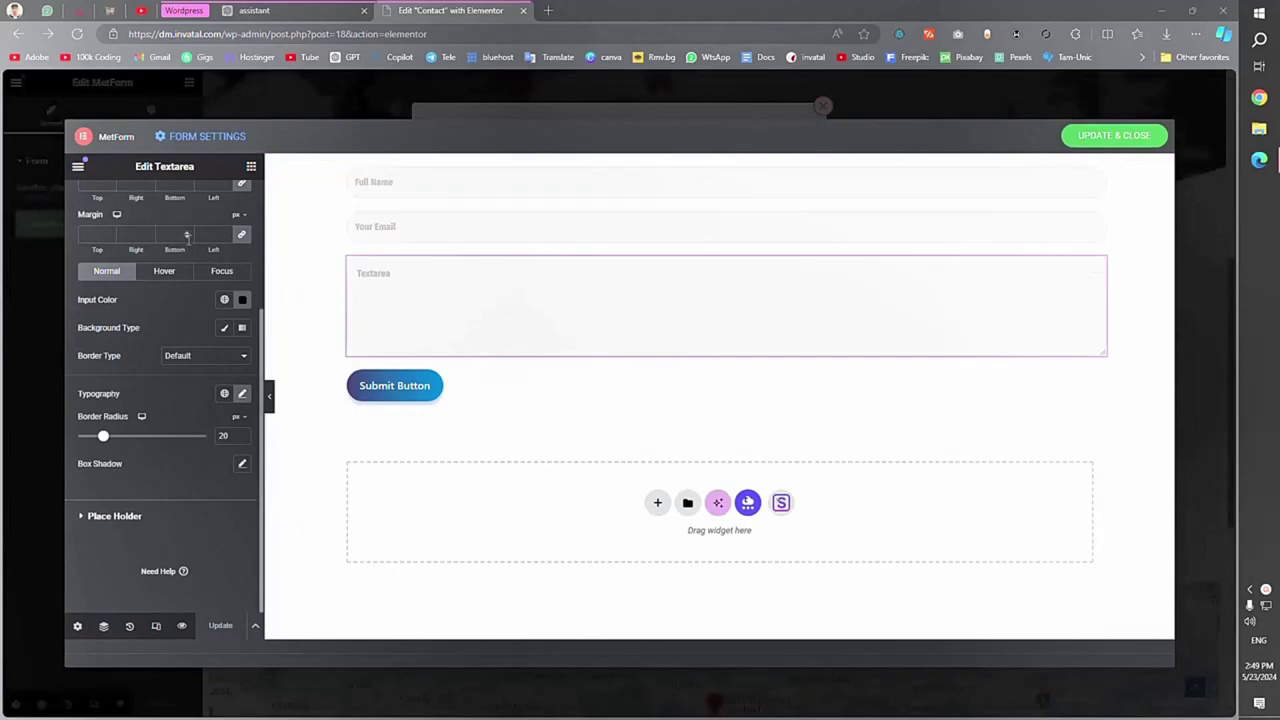
Change the form title to "Contact Form One" in the form settings, save the changes and reopen the settings.
{"action": "left_click", "coordinate": [206, 142]}
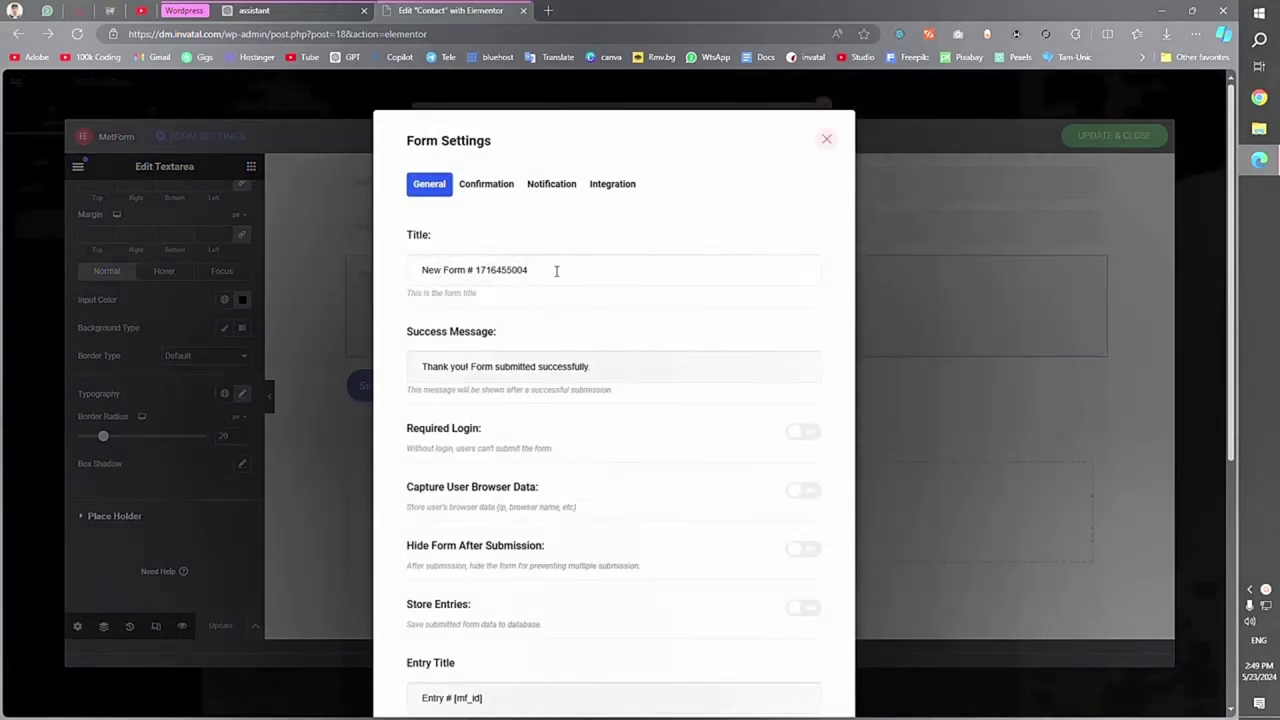
{"action": "left_click_drag", "start_coordinate": [556, 270], "coordinate": [409, 278]}
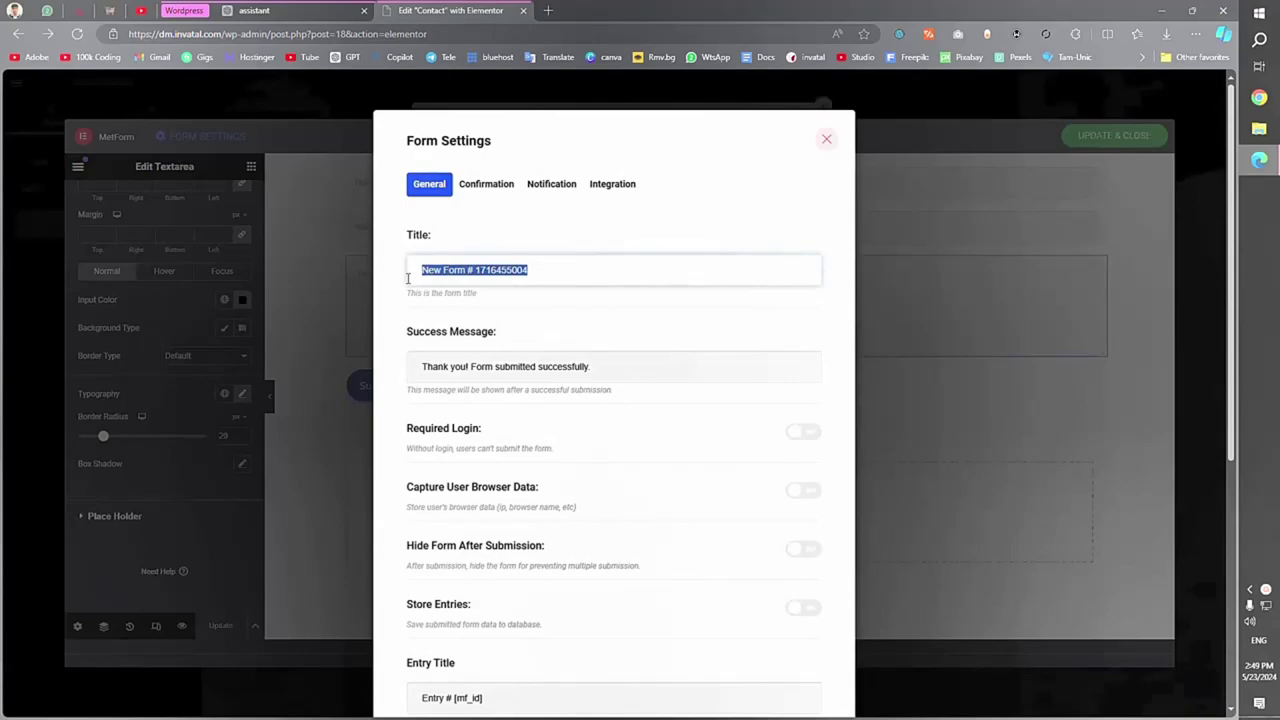
{"action": "type", "text": "Co"}
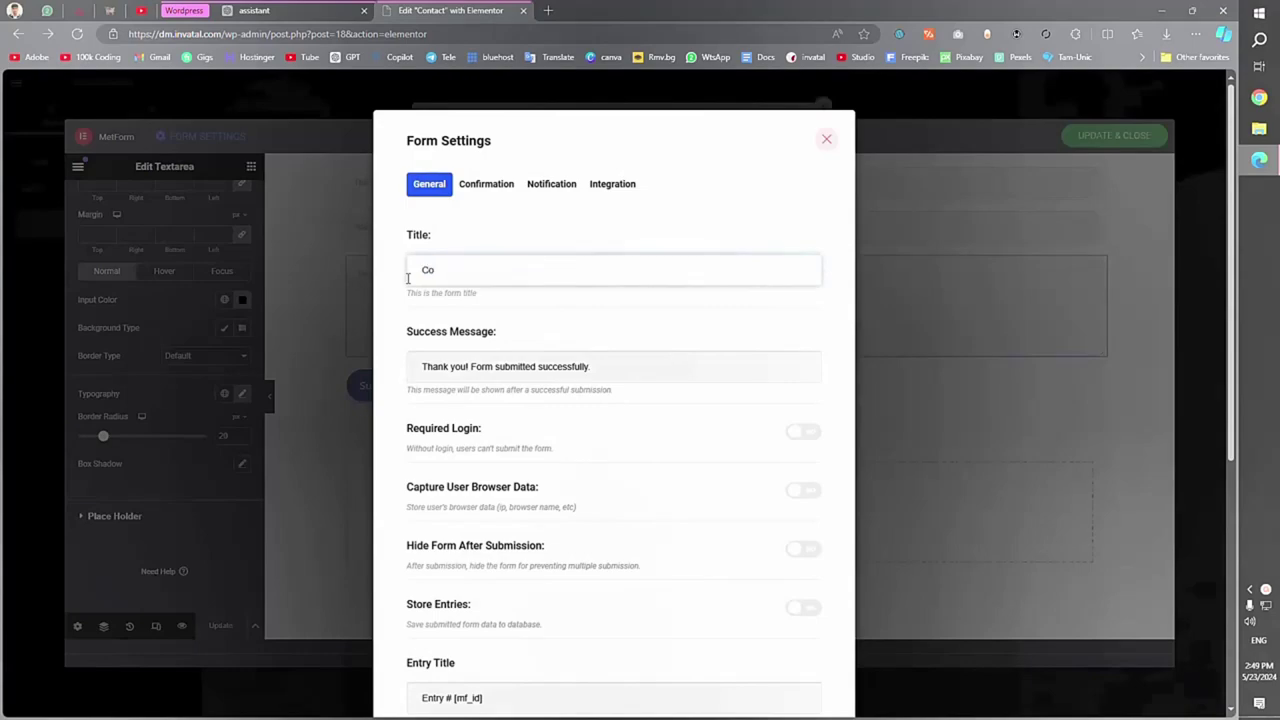
{"action": "type", "text": "ntact Form One"}
{"action": "scroll", "coordinate": [556, 445], "scroll_direction": "down", "scroll_amount": 3}
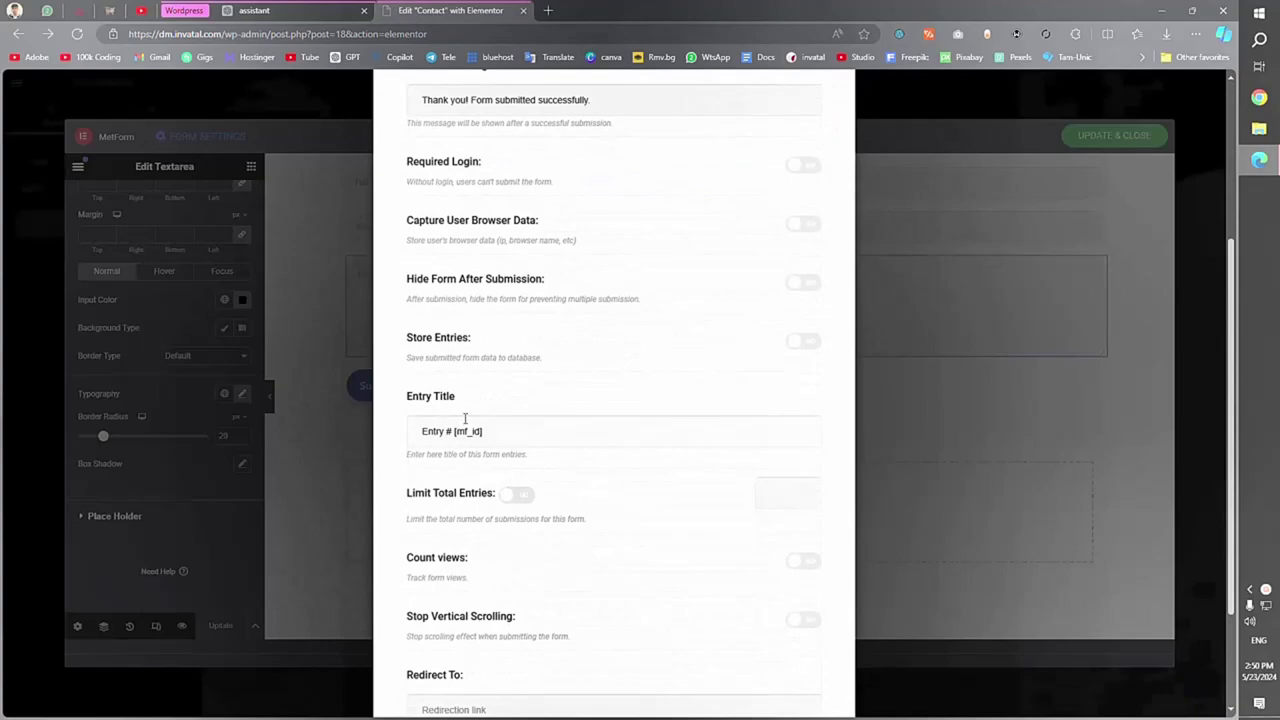
{"action": "scroll", "coordinate": [465, 418], "scroll_direction": "down", "scroll_amount": 2}
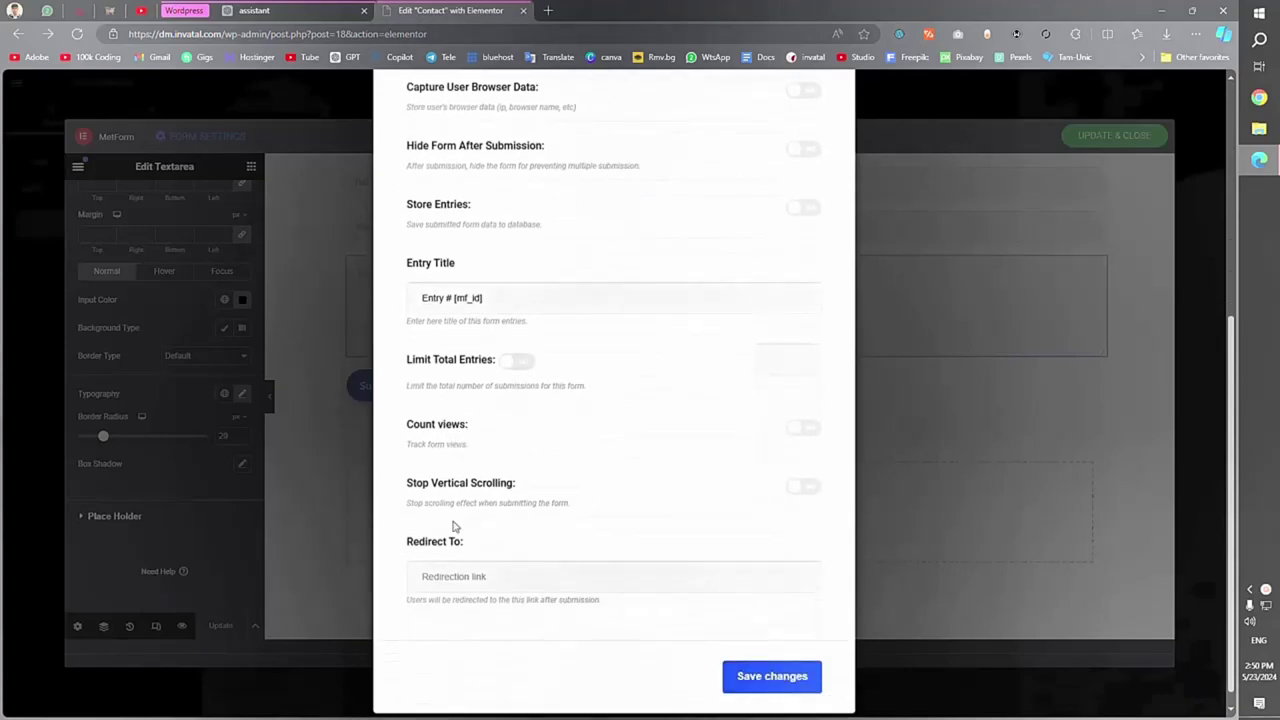
{"action": "left_click", "coordinate": [764, 673]}
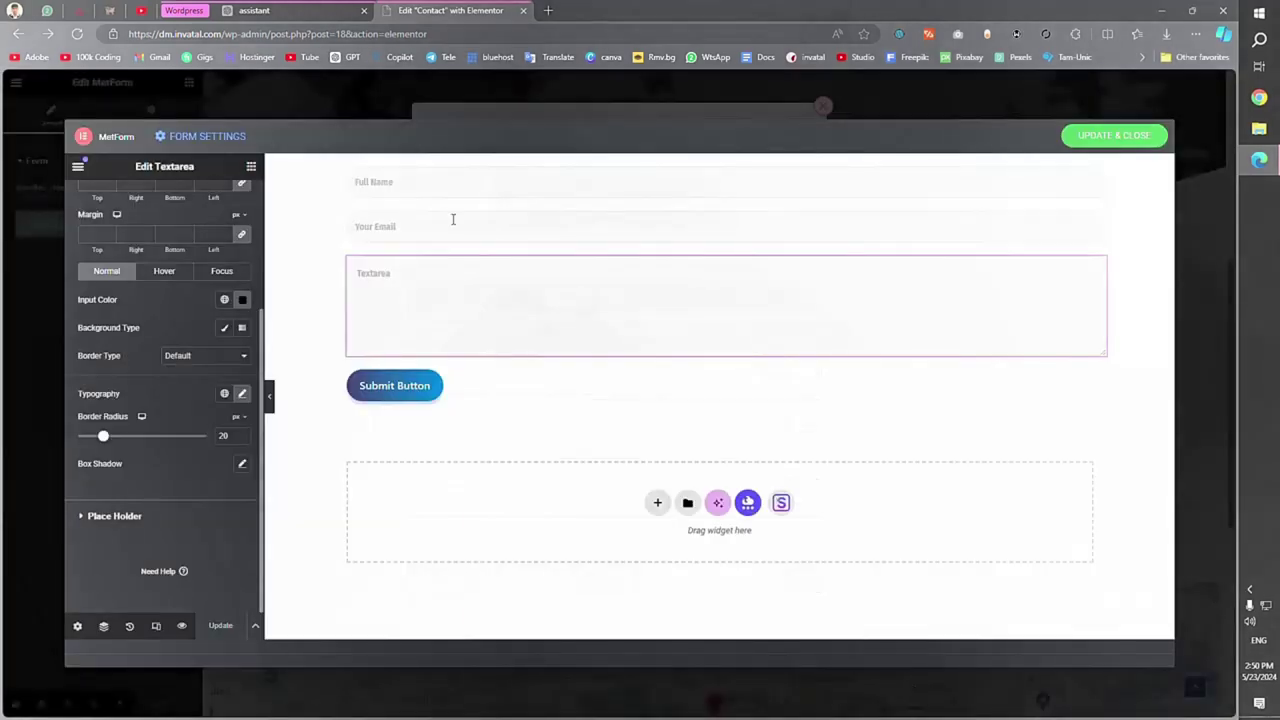
{"action": "left_click", "coordinate": [229, 136]}
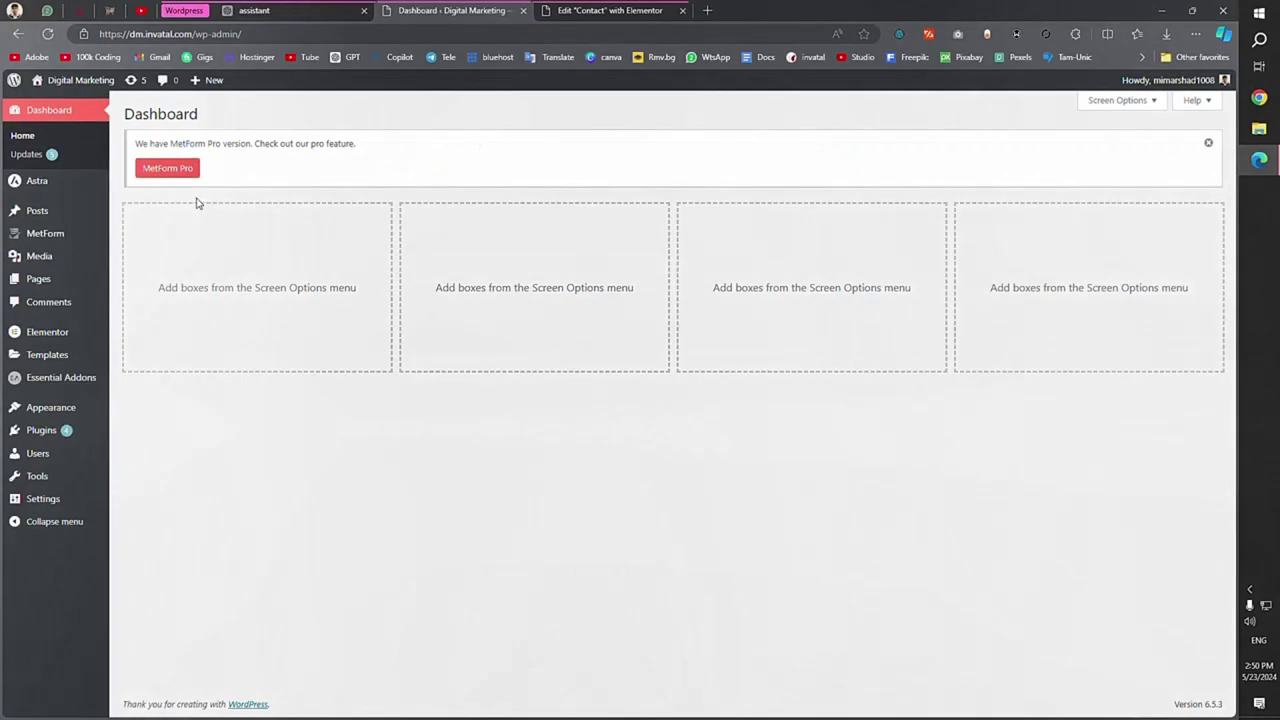
Look through MetForm's settings in the WordPress dashboard, passing its introduction, and view the list of form entries.
{"action": "mouse_move", "coordinate": [60, 236]}
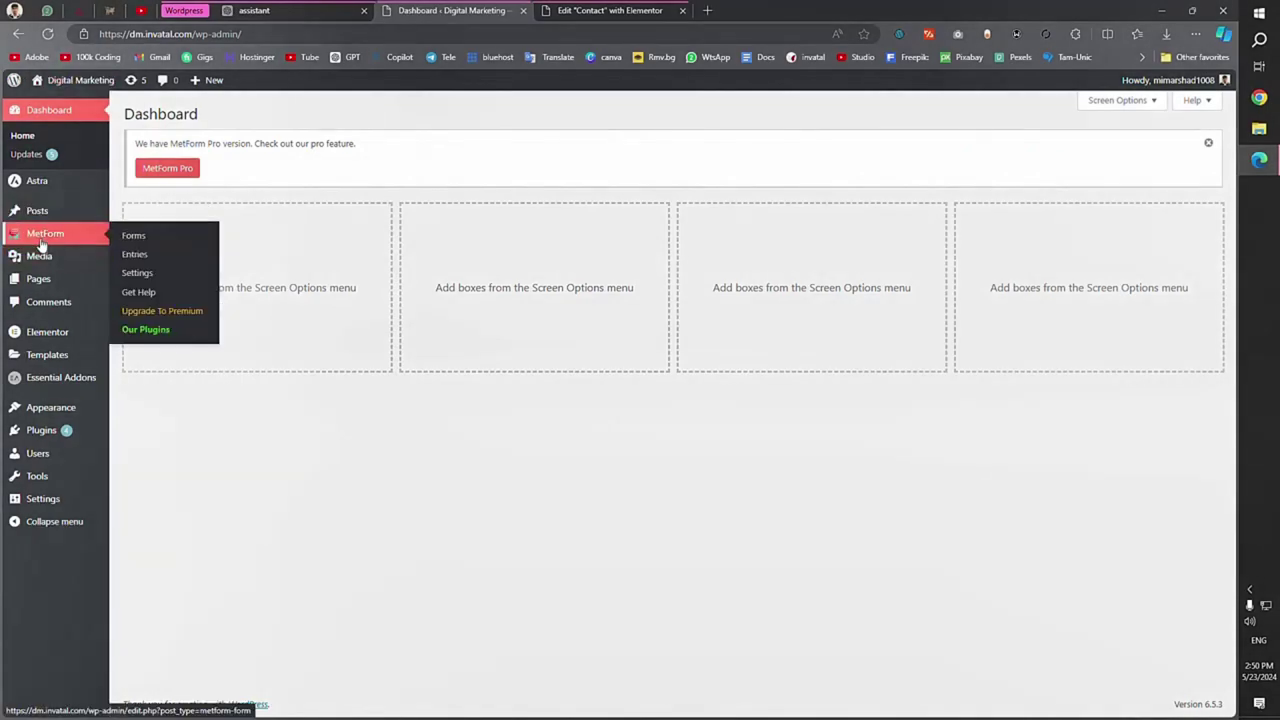
{"action": "left_click", "coordinate": [136, 272]}
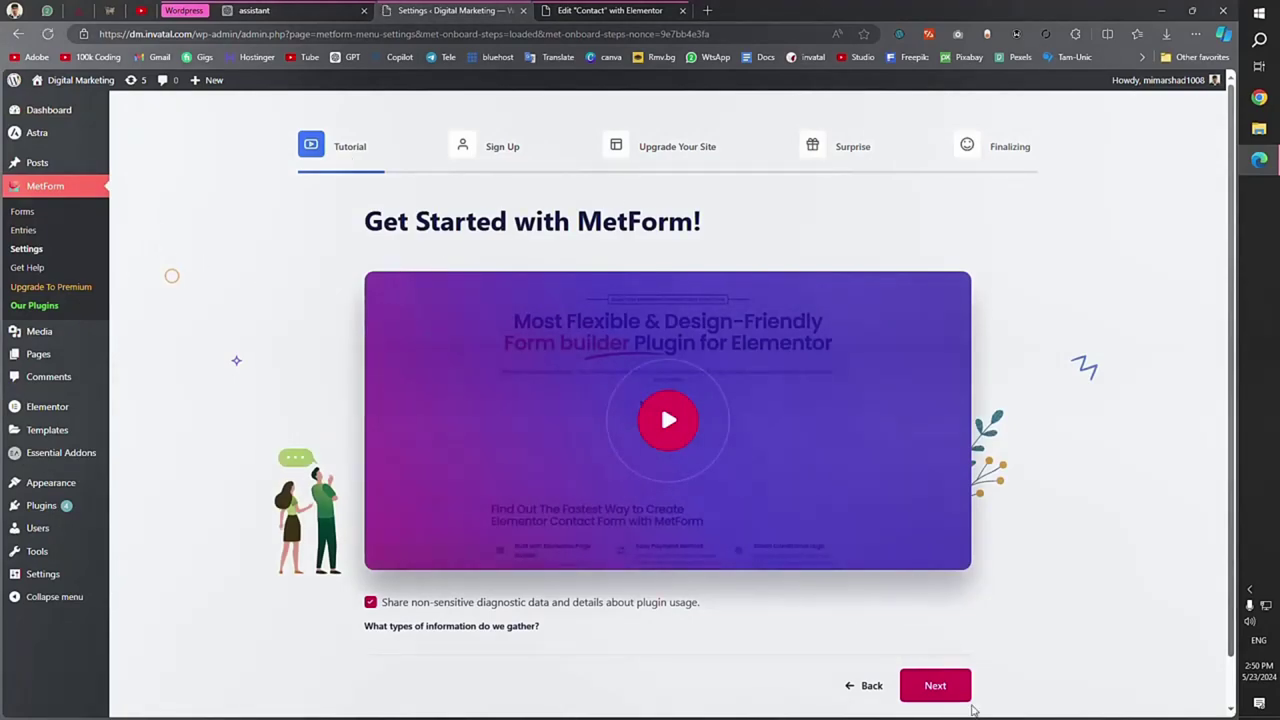
{"action": "left_click", "coordinate": [945, 686]}
{"action": "left_click", "coordinate": [846, 529]}
{"action": "left_click", "coordinate": [33, 249]}
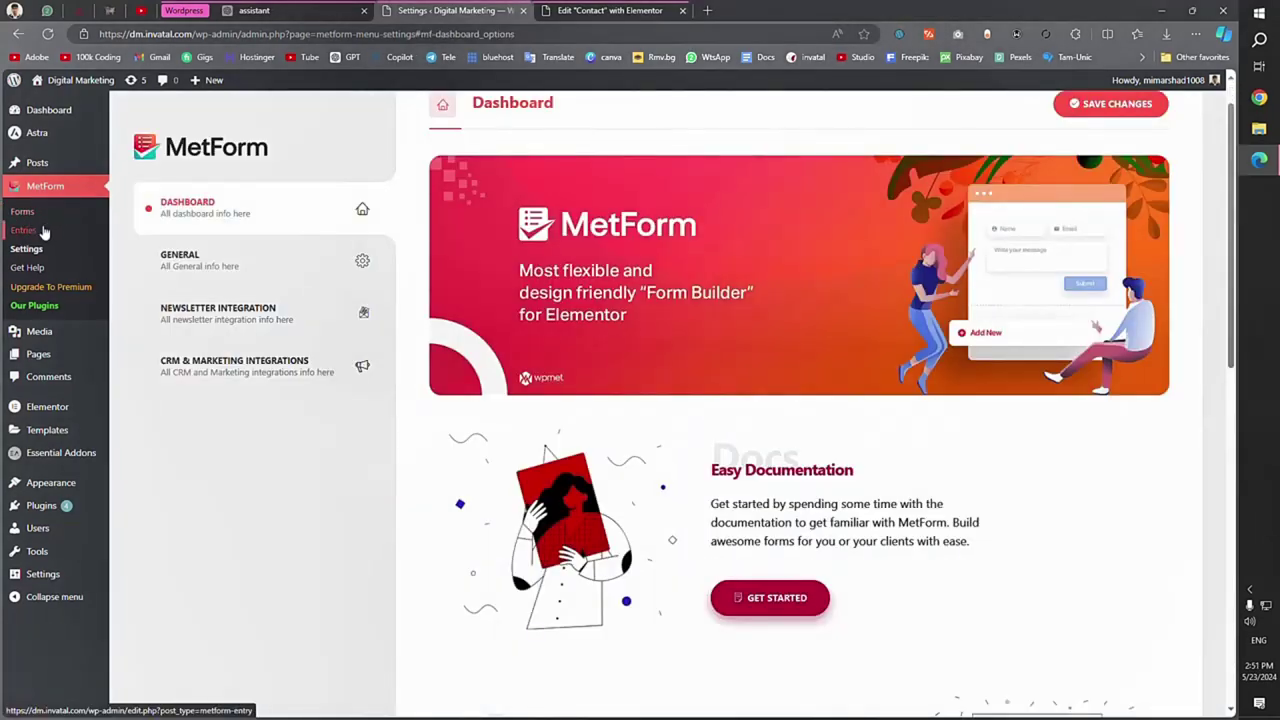
{"action": "left_click", "coordinate": [23, 230]}
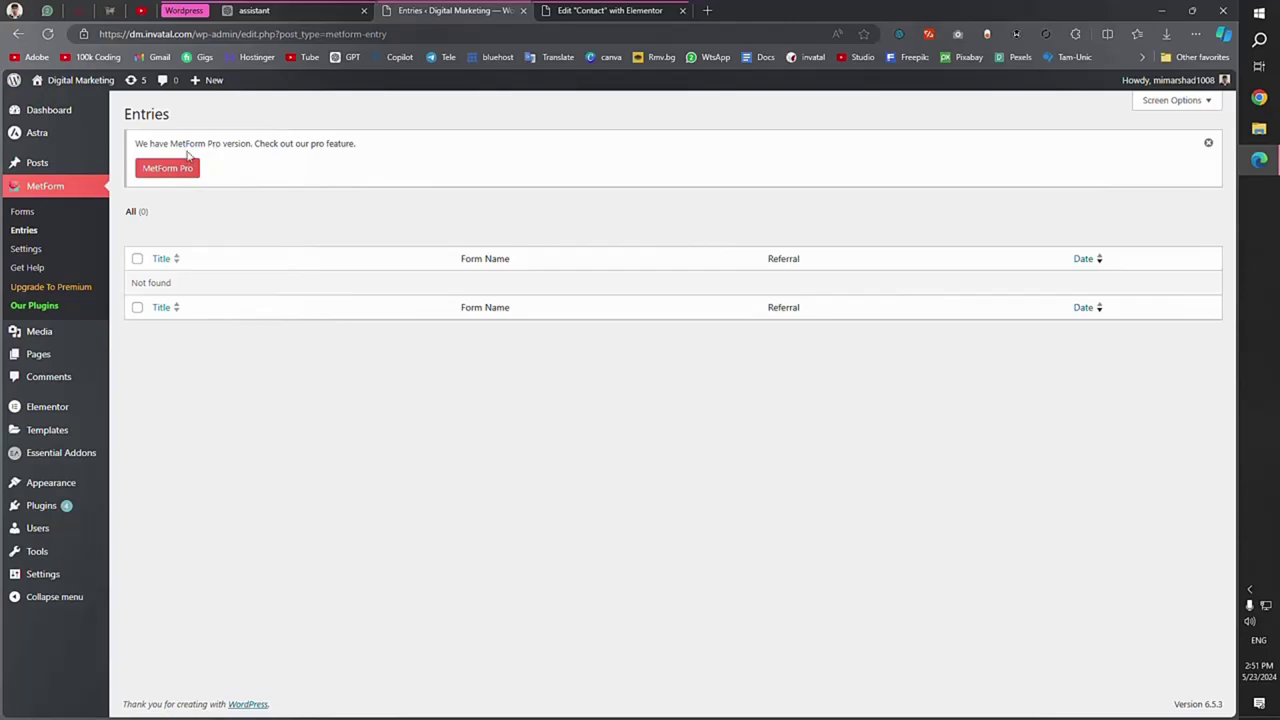
{"action": "left_click", "coordinate": [600, 10]}
{"action": "left_click", "coordinate": [484, 10]}
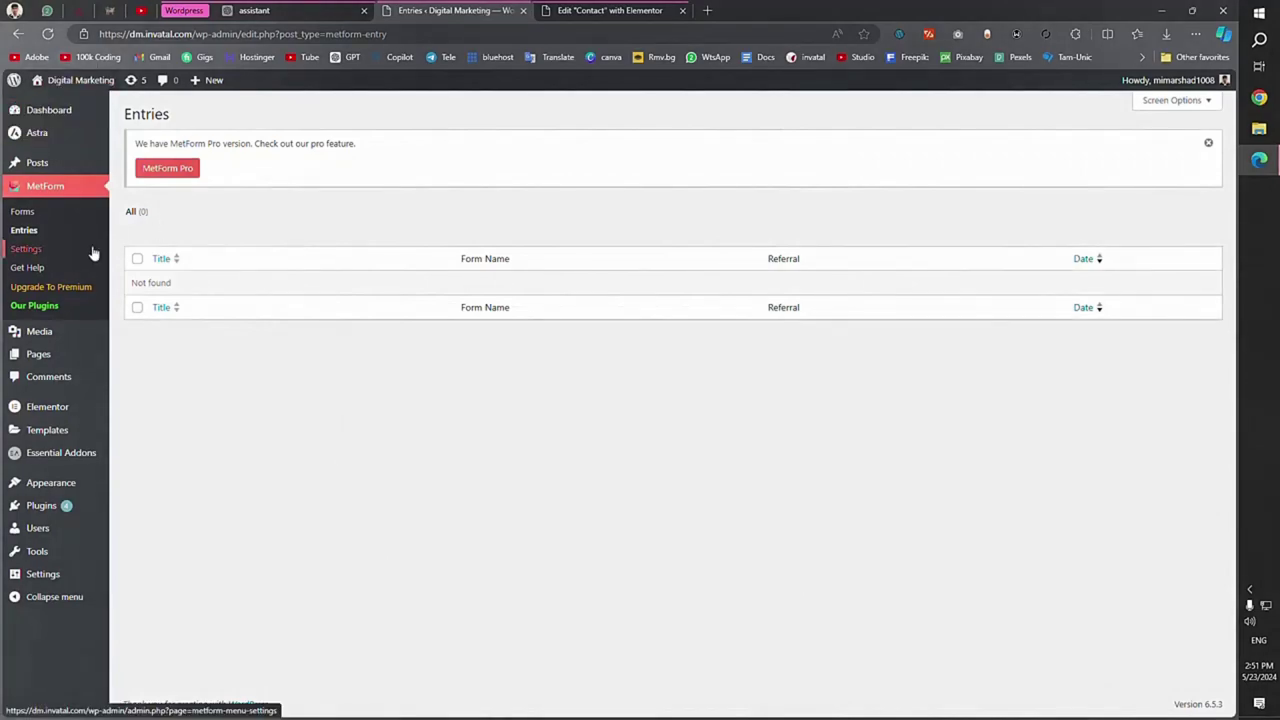
Return to the Contact page editor and enable the notification mail to admin in the form settings.
{"action": "left_click", "coordinate": [541, 8]}
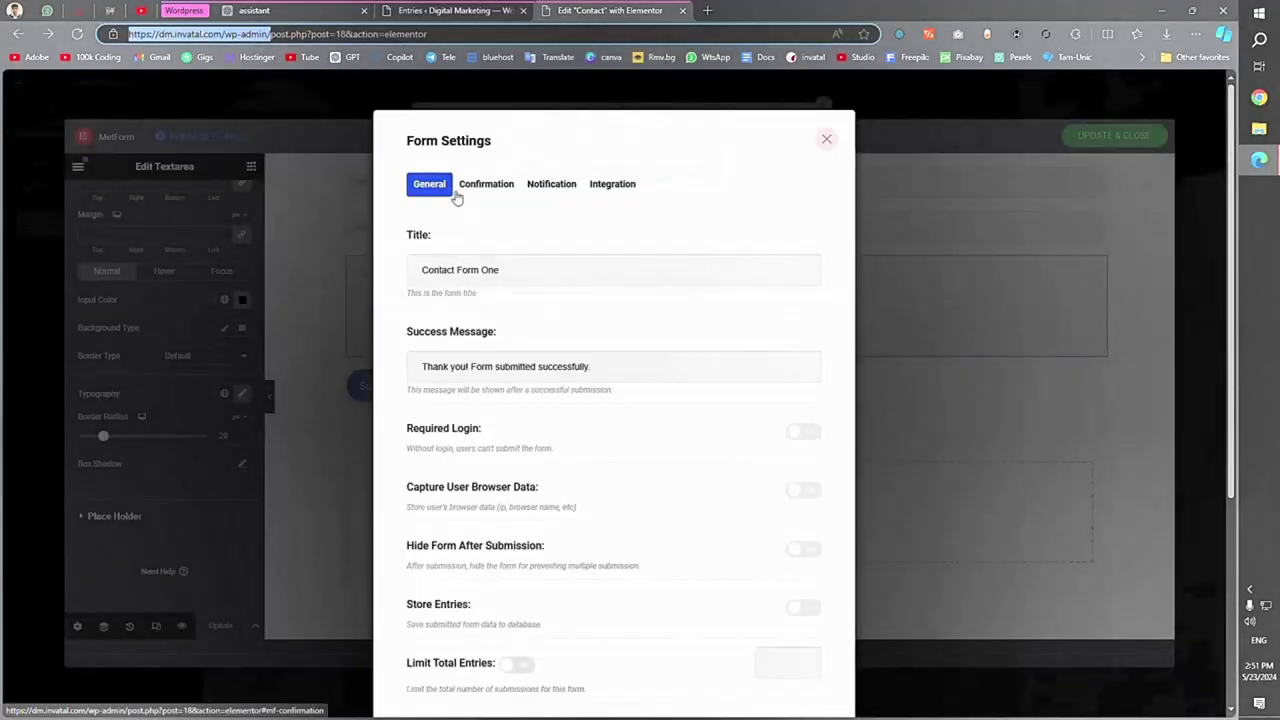
{"action": "left_click", "coordinate": [545, 189]}
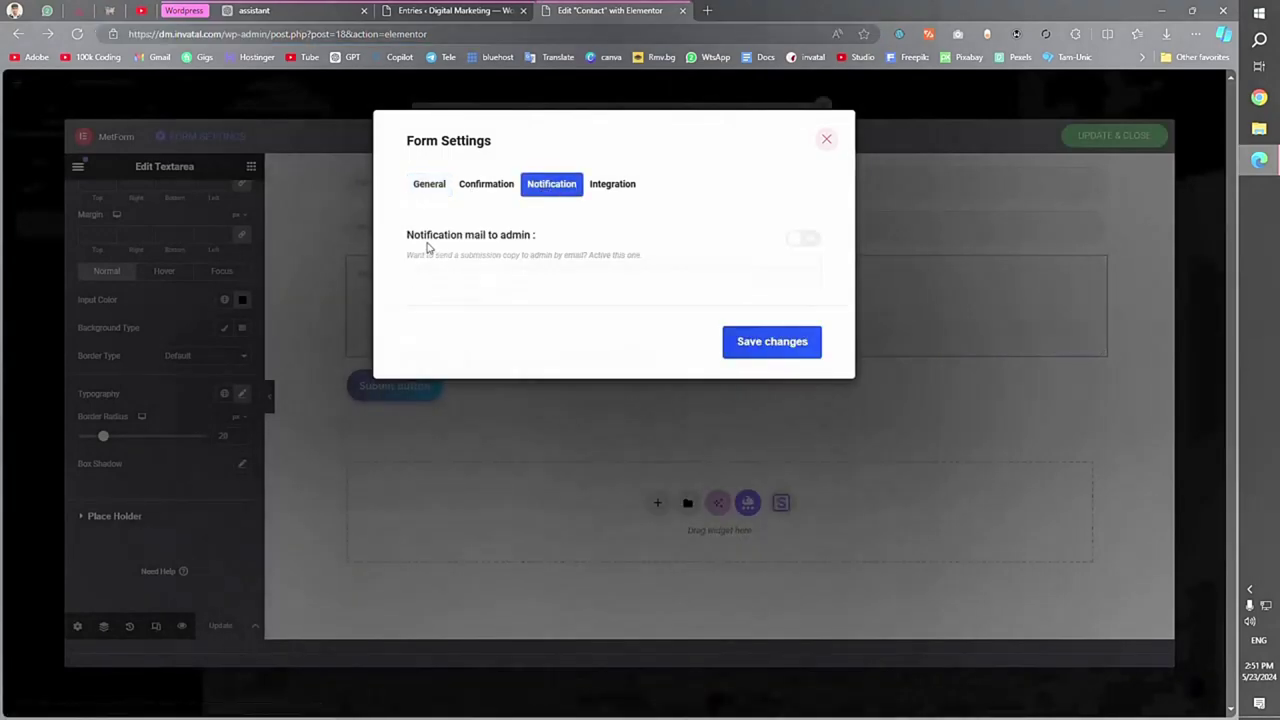
{"action": "left_click", "coordinate": [795, 242]}
{"action": "left_click", "coordinate": [470, 330]}
{"action": "left_click", "coordinate": [528, 291]}
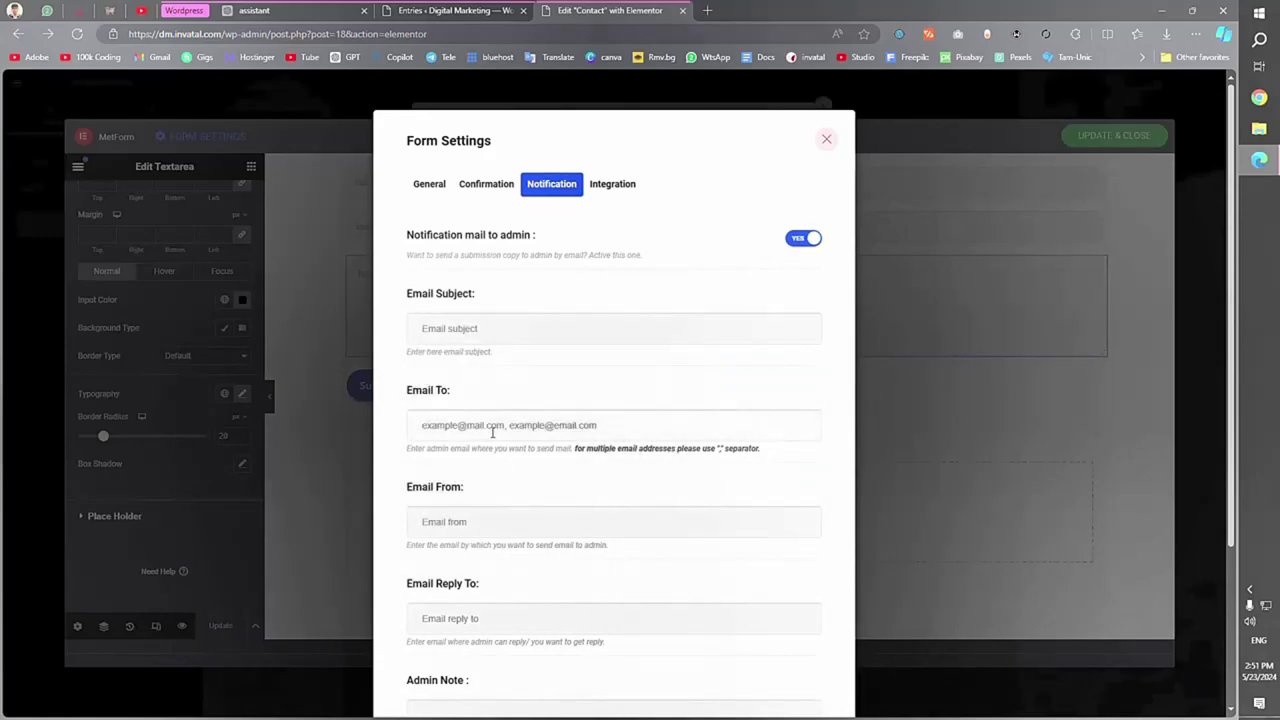
Set the admin notification's email subject to "Mail From DM Website (Contact Form)".
{"action": "scroll", "coordinate": [486, 427], "scroll_direction": "down", "scroll_amount": 3}
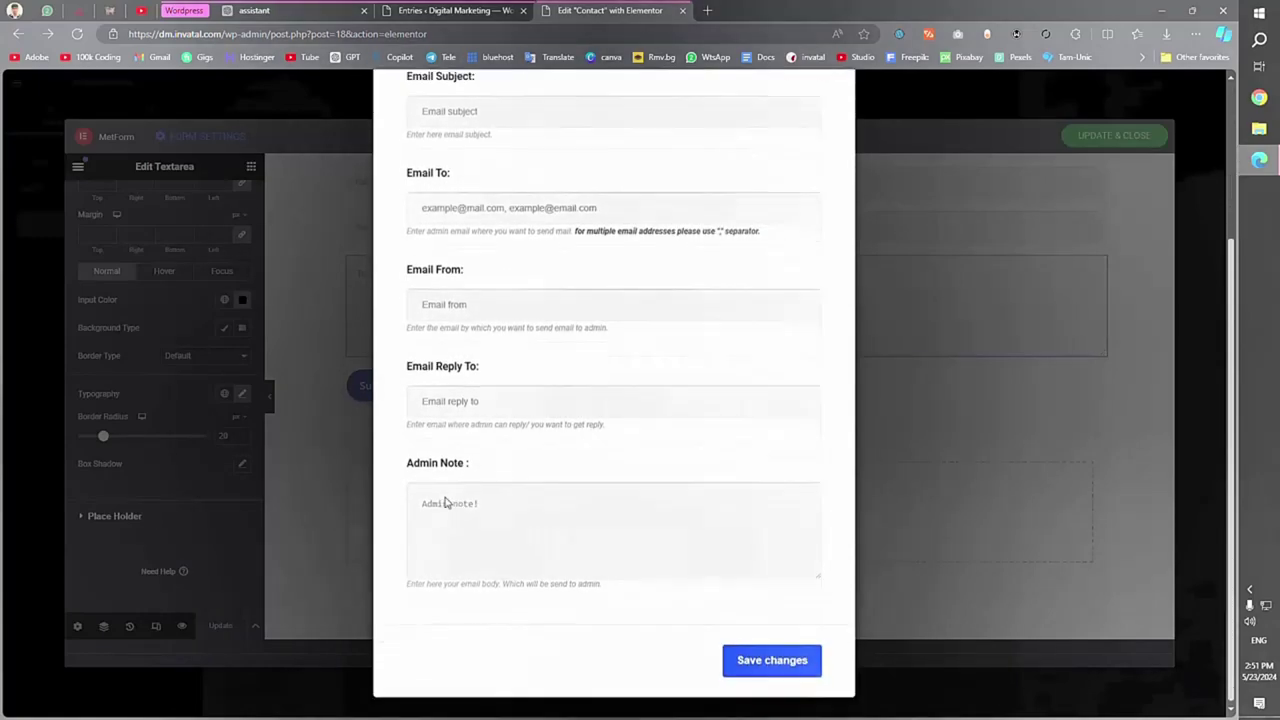
{"action": "scroll", "coordinate": [486, 590], "scroll_direction": "up", "scroll_amount": 3}
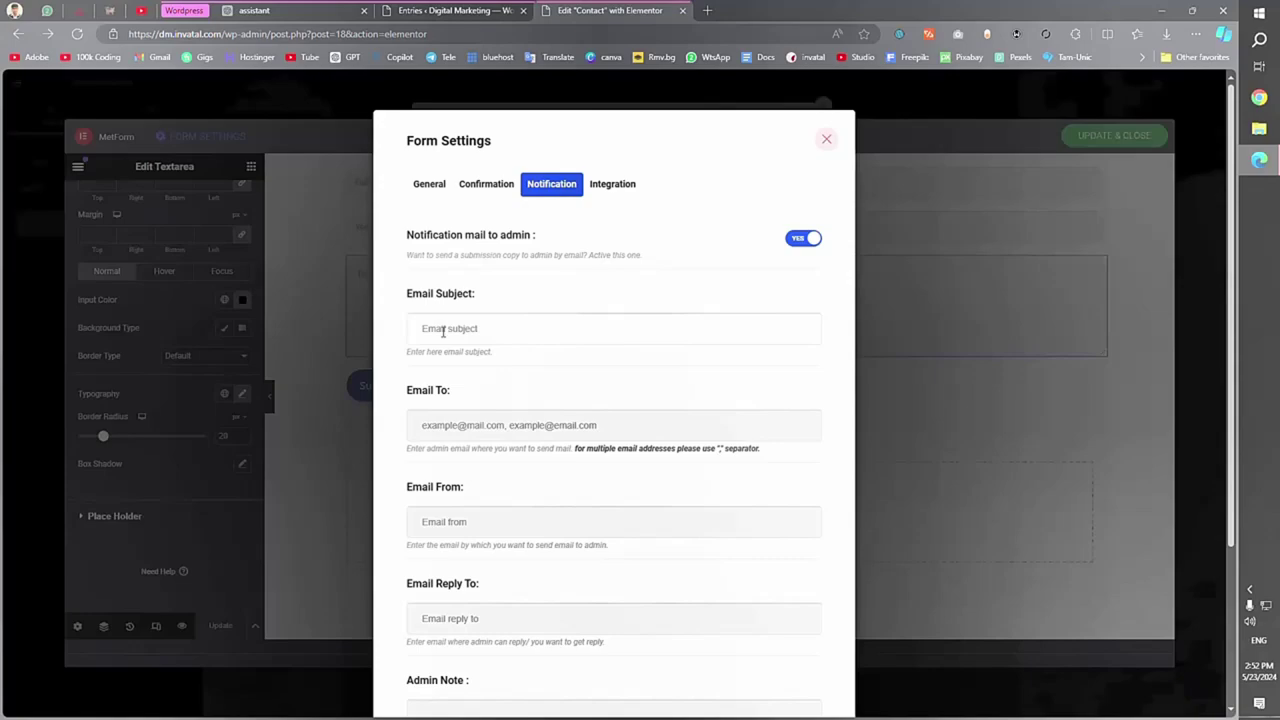
{"action": "left_click", "coordinate": [443, 332]}
{"action": "type", "text": "Mail From DM Website (Contact Form)"}
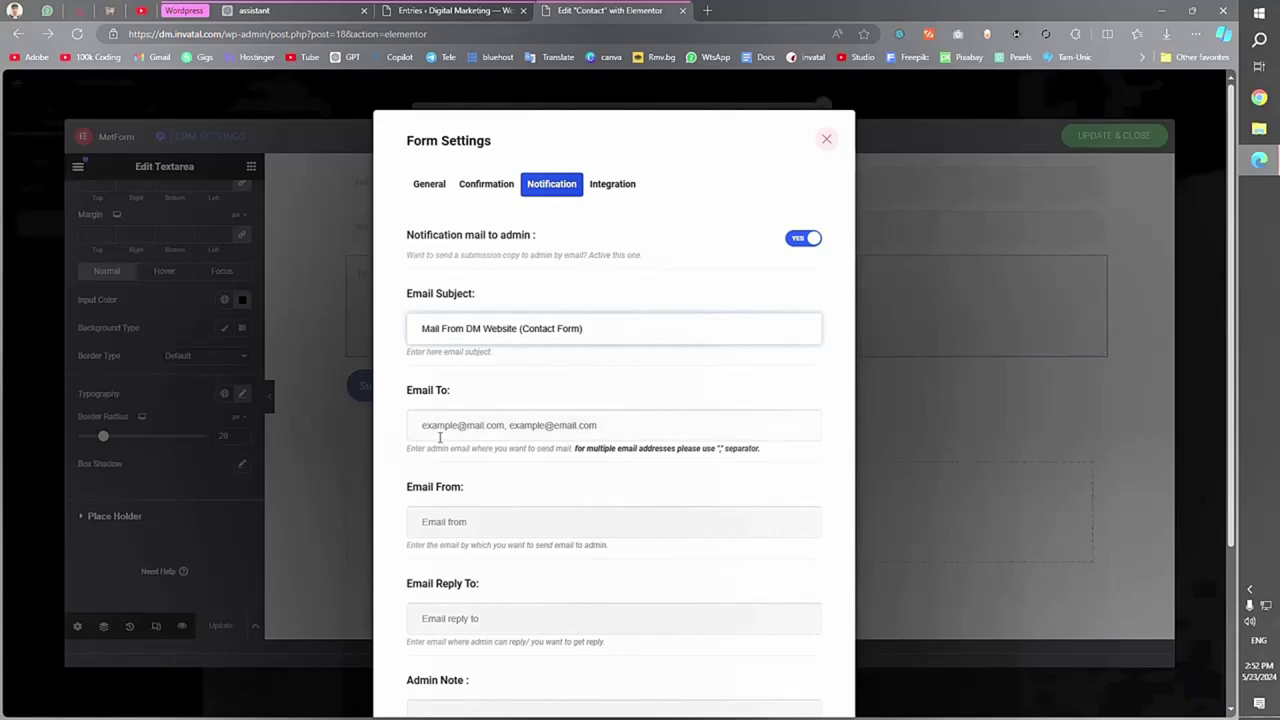
Fill the notification's Email To, Email From and Email Reply To with the saved company info address and save the settings.
{"action": "left_click", "coordinate": [459, 429]}
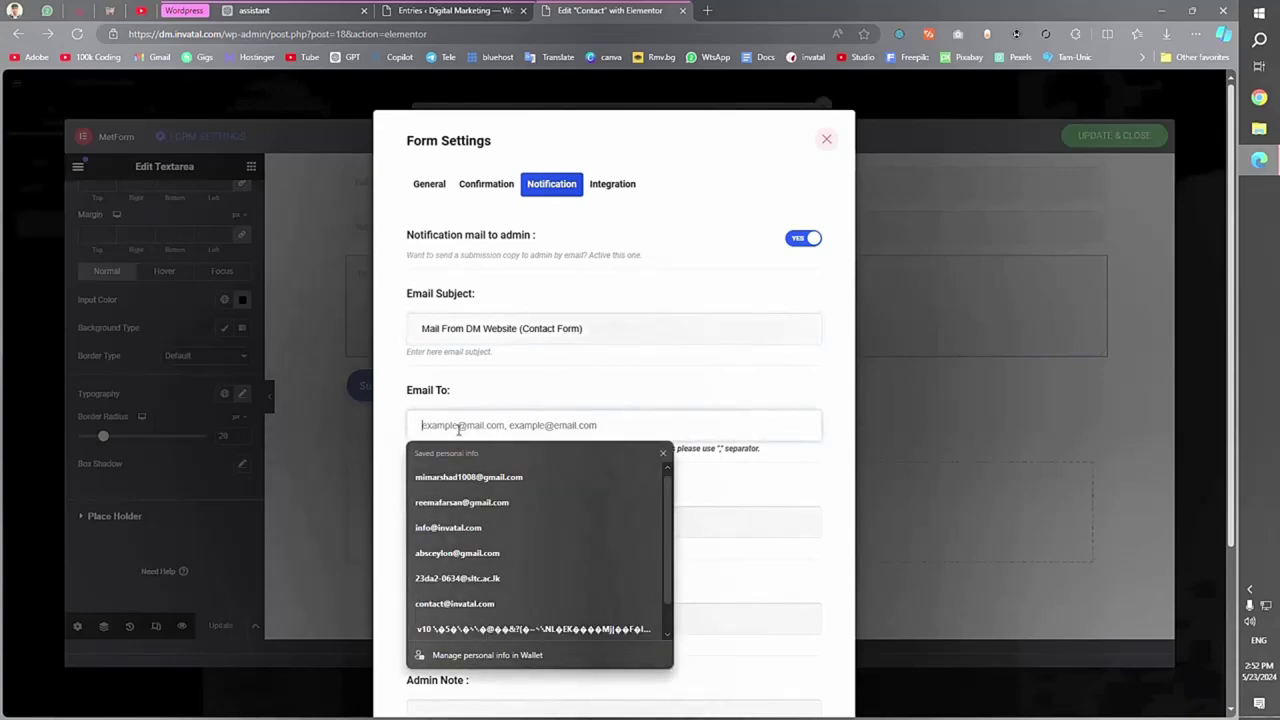
{"action": "left_click", "coordinate": [448, 527]}
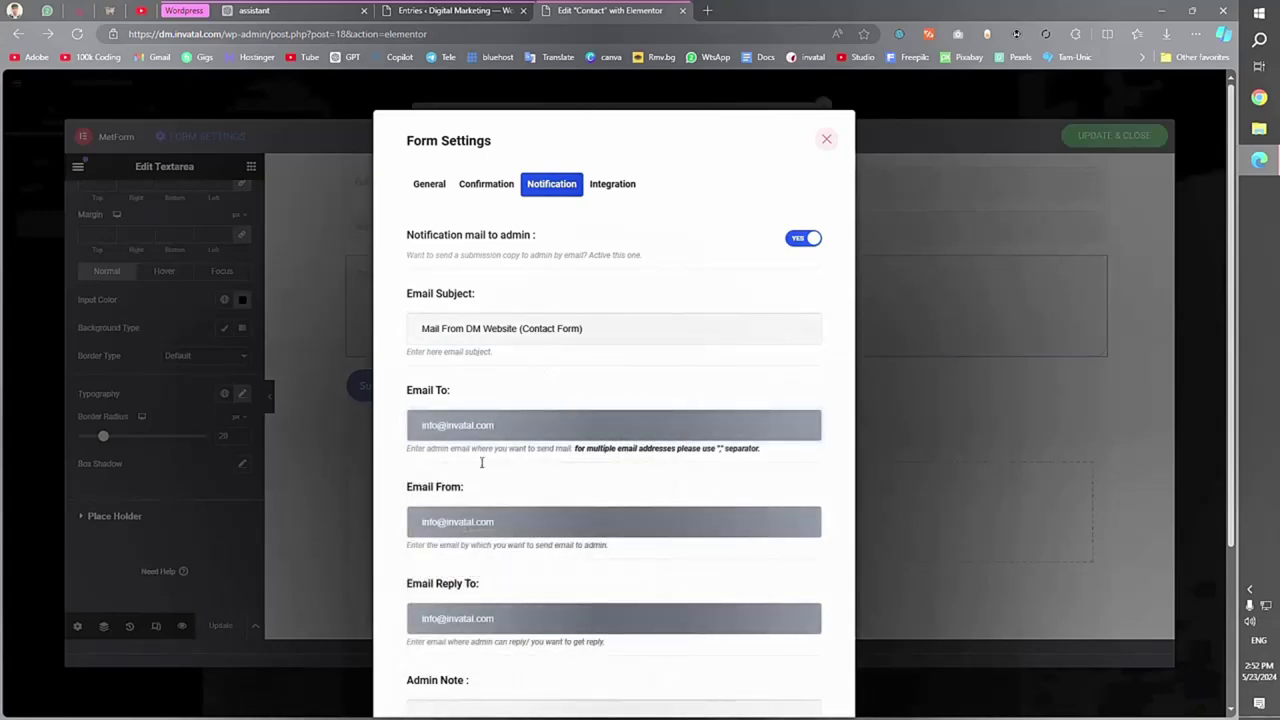
{"action": "scroll", "coordinate": [480, 452], "scroll_direction": "down", "scroll_amount": 1}
{"action": "left_click", "coordinate": [482, 388]}
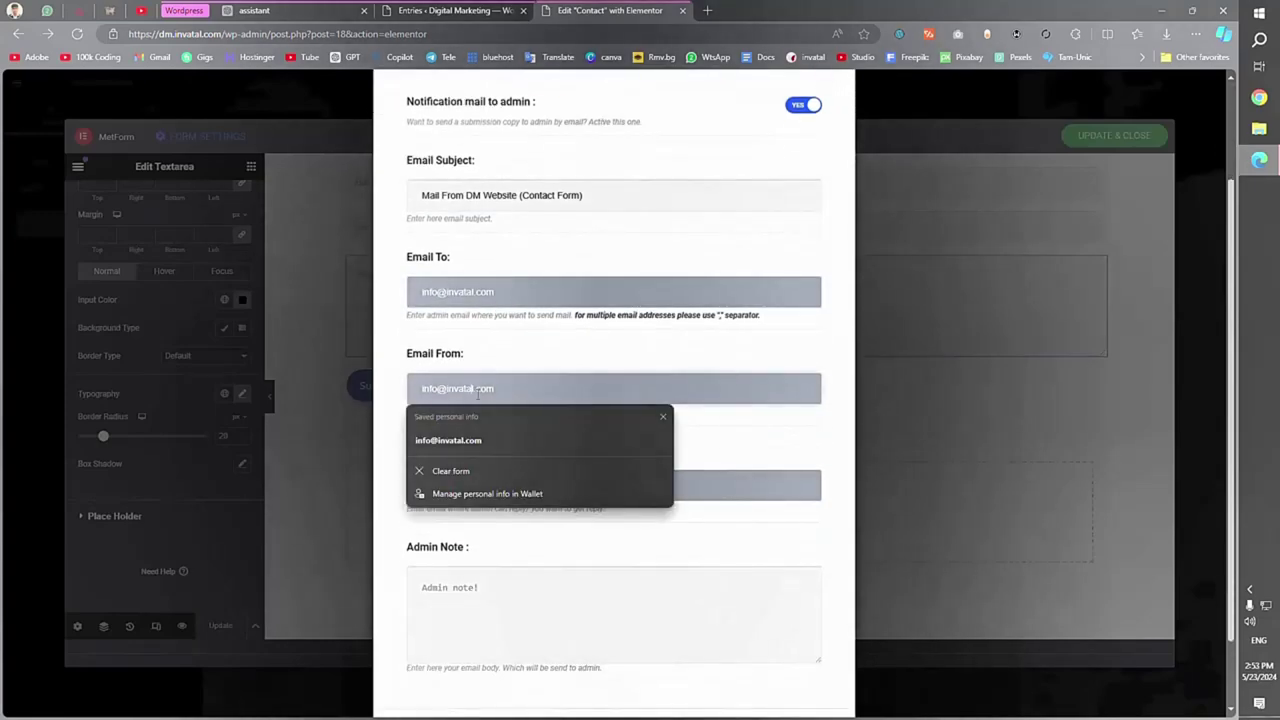
{"action": "left_click", "coordinate": [481, 289]}
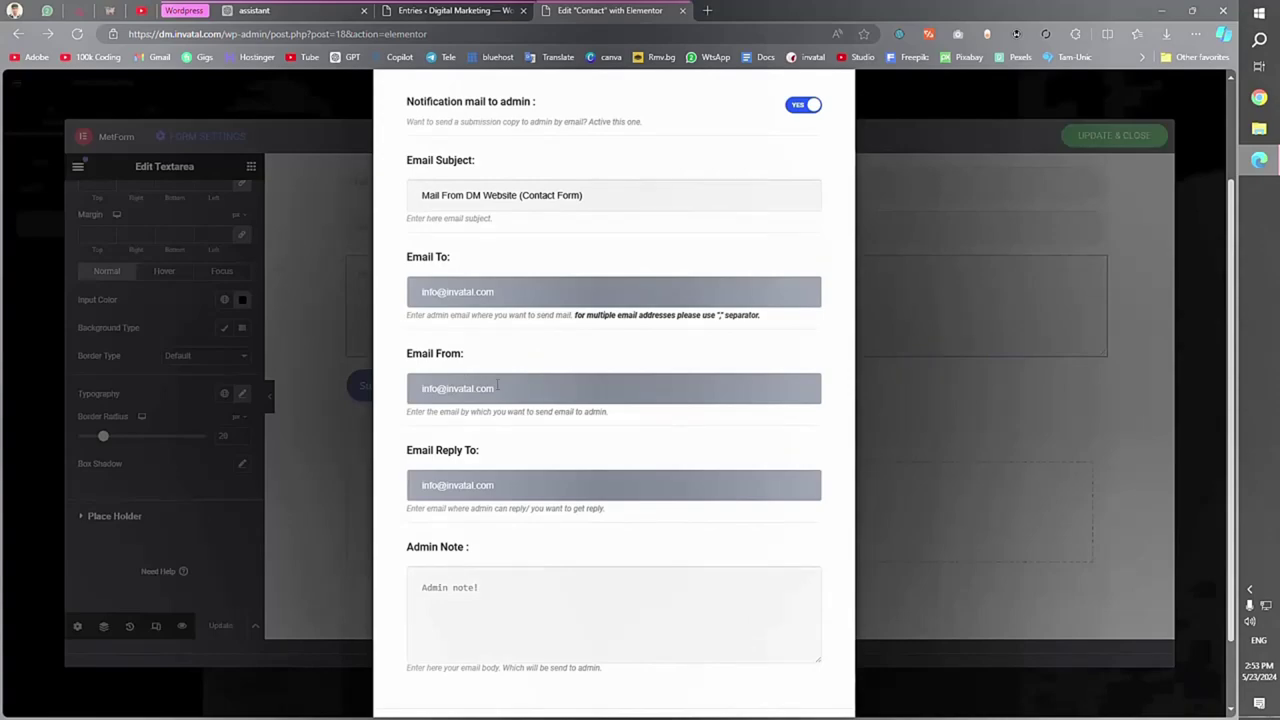
{"action": "scroll", "coordinate": [498, 387], "scroll_direction": "down", "scroll_amount": 1}
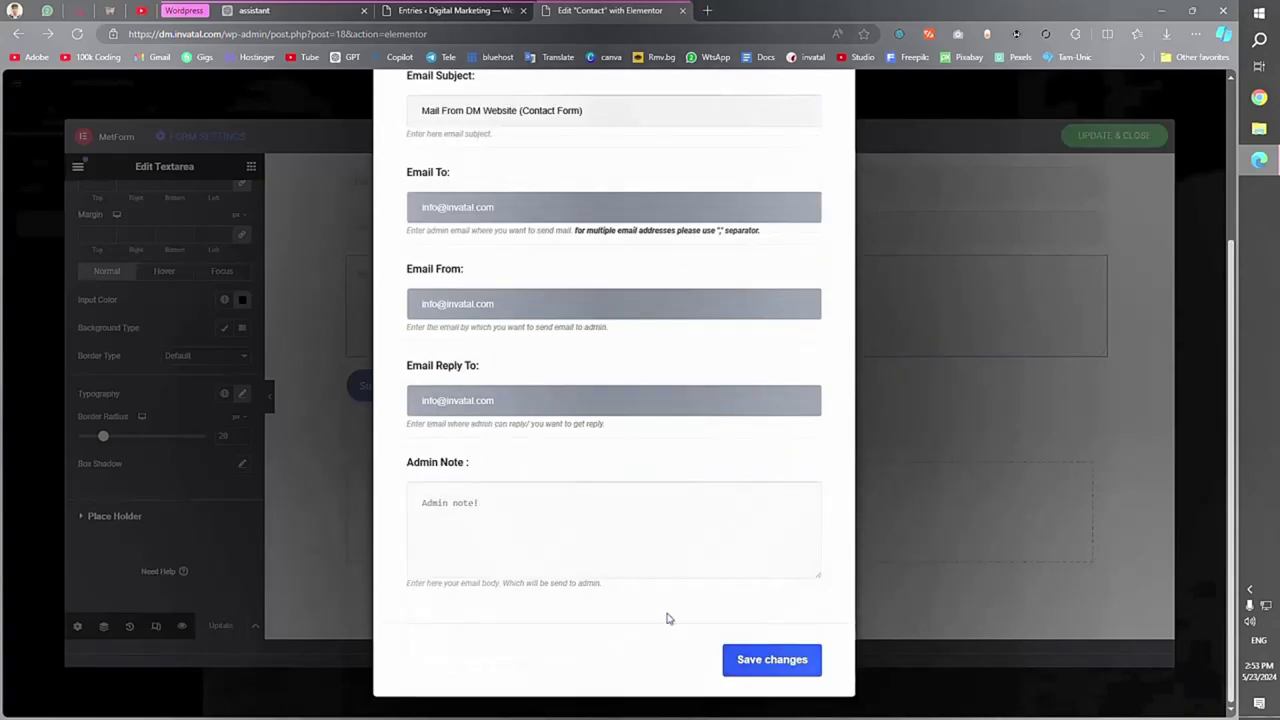
{"action": "left_click", "coordinate": [745, 662]}
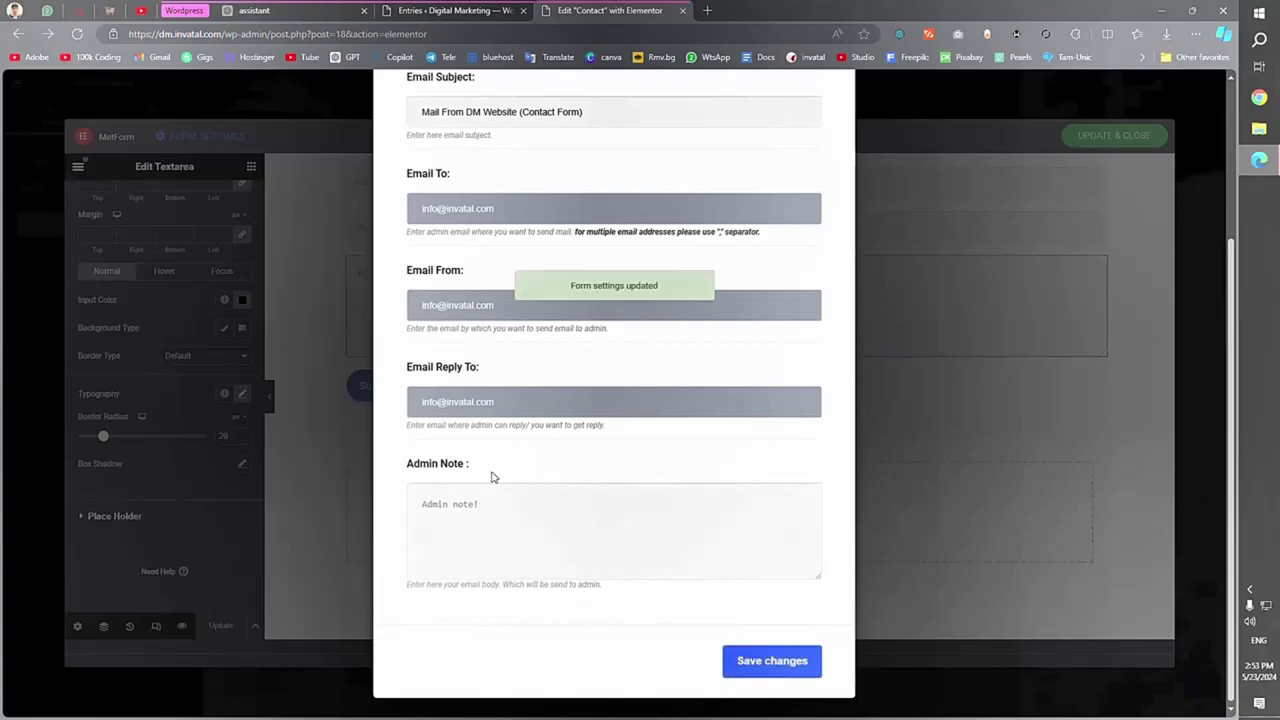
Close the form settings, update and close the MetForm form, and save the Contact page.
{"action": "left_click", "coordinate": [352, 485]}
{"action": "left_click", "coordinate": [1113, 136]}
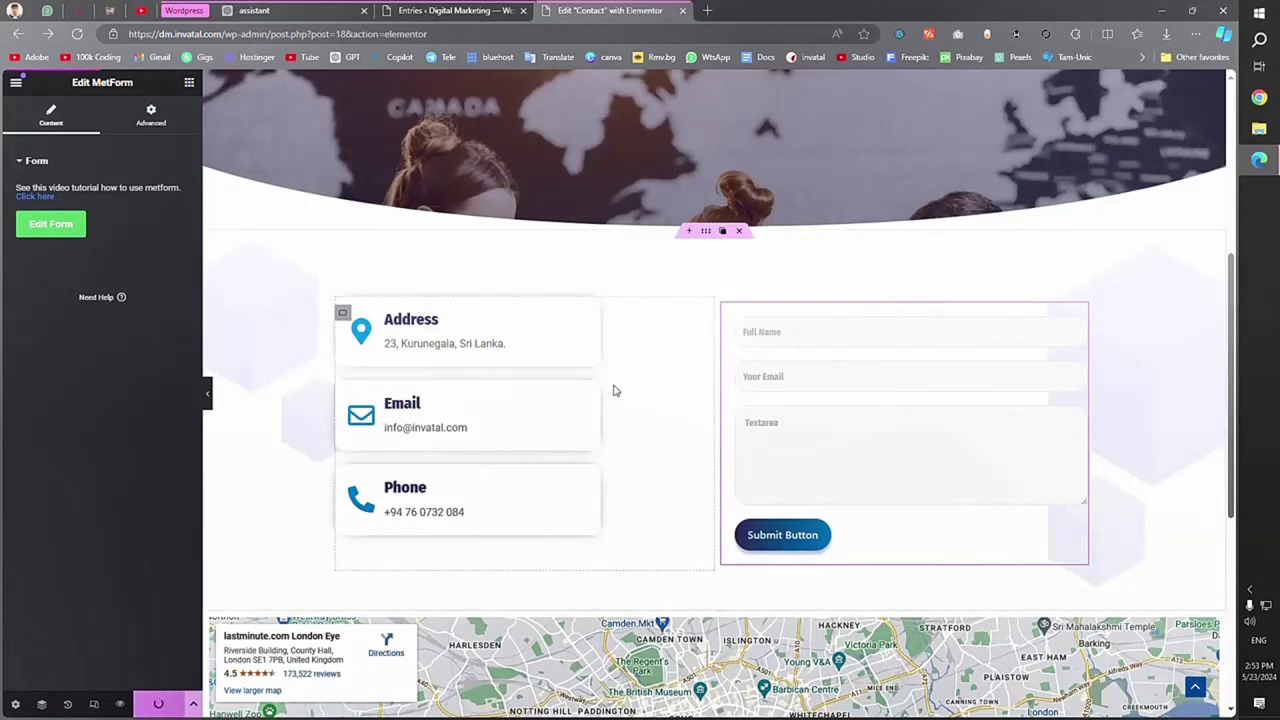
{"action": "key", "text": "ctrl+s"}
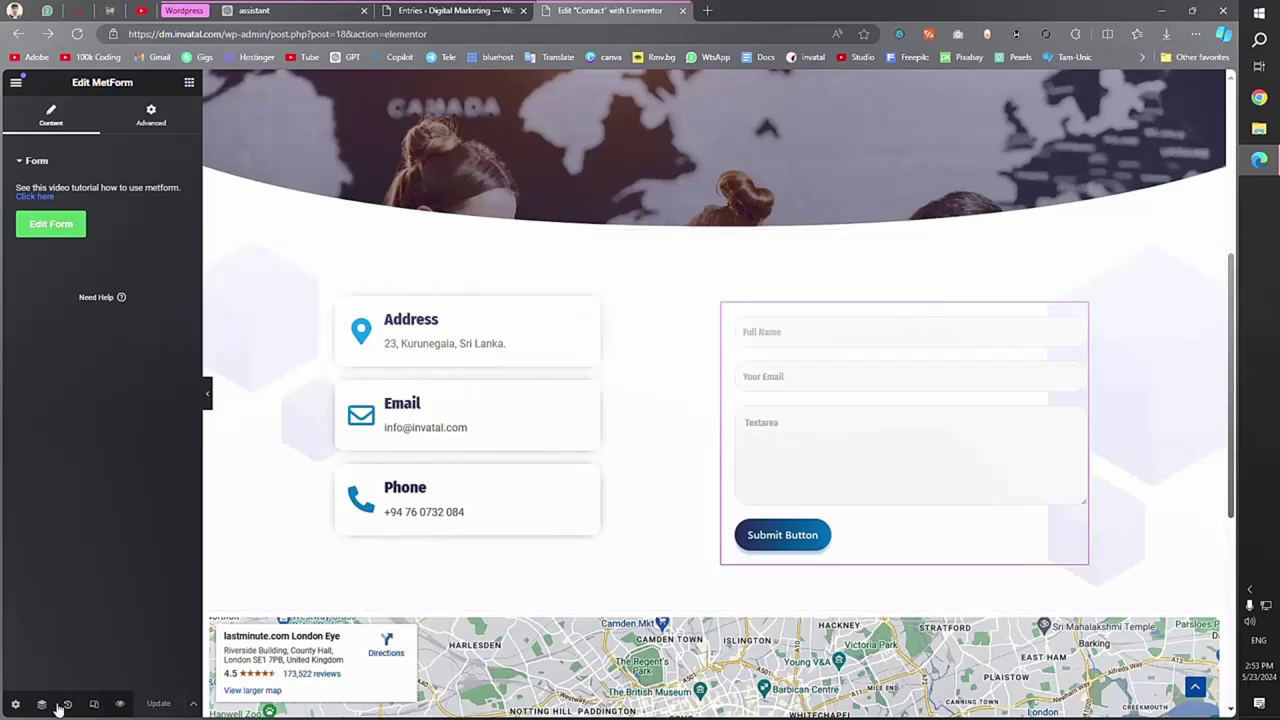
Switch to the tablet preview and set the hero's Get Start Now button link to #form.
{"action": "left_click", "coordinate": [94, 703]}
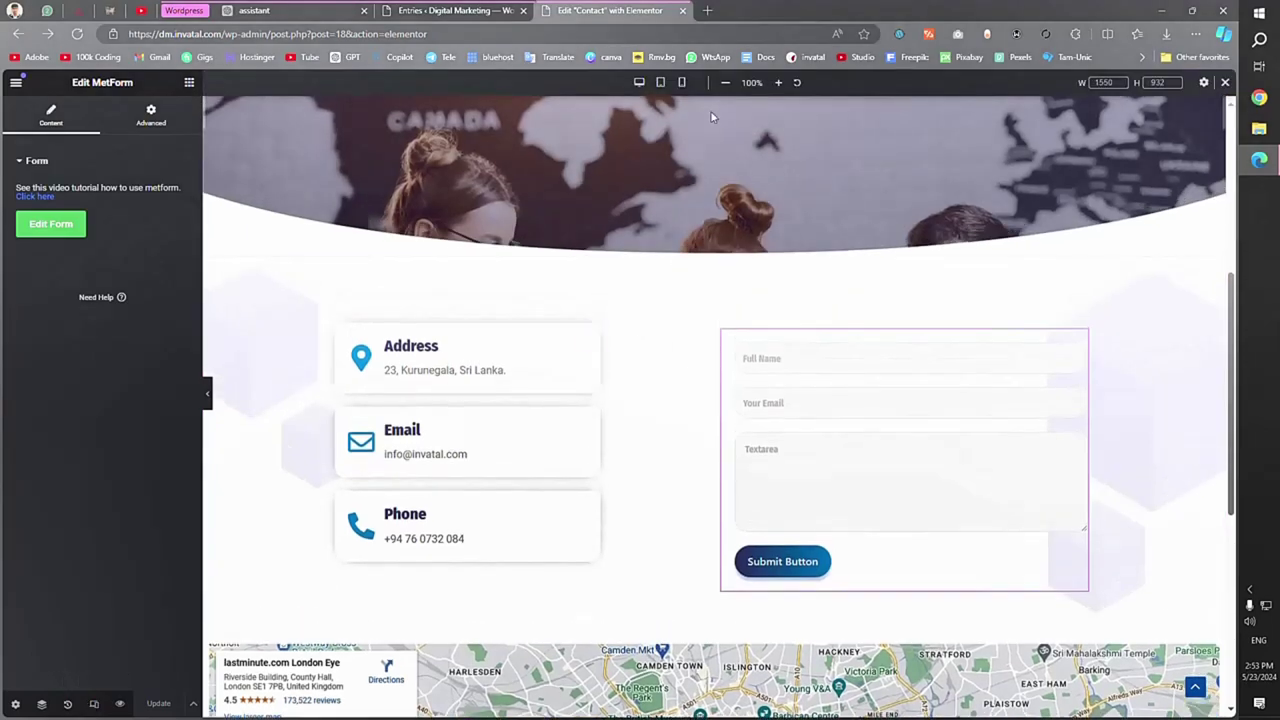
{"action": "left_click", "coordinate": [660, 83]}
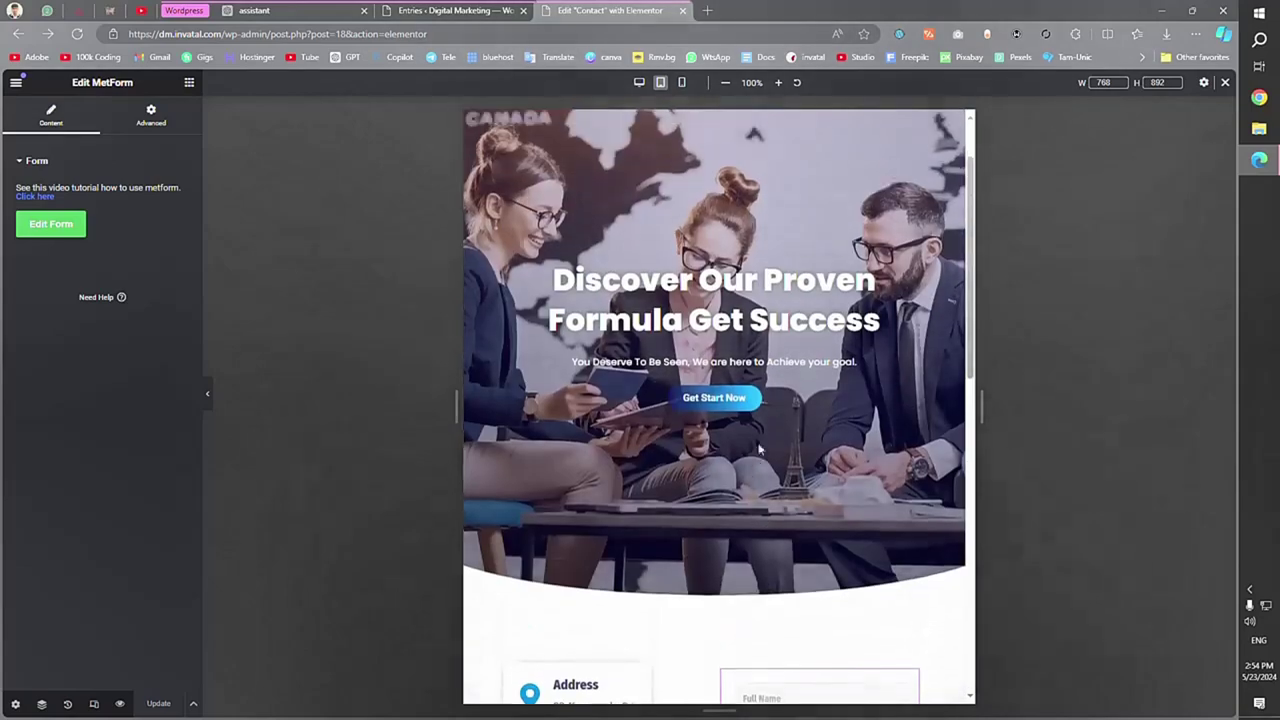
{"action": "left_click", "coordinate": [770, 406]}
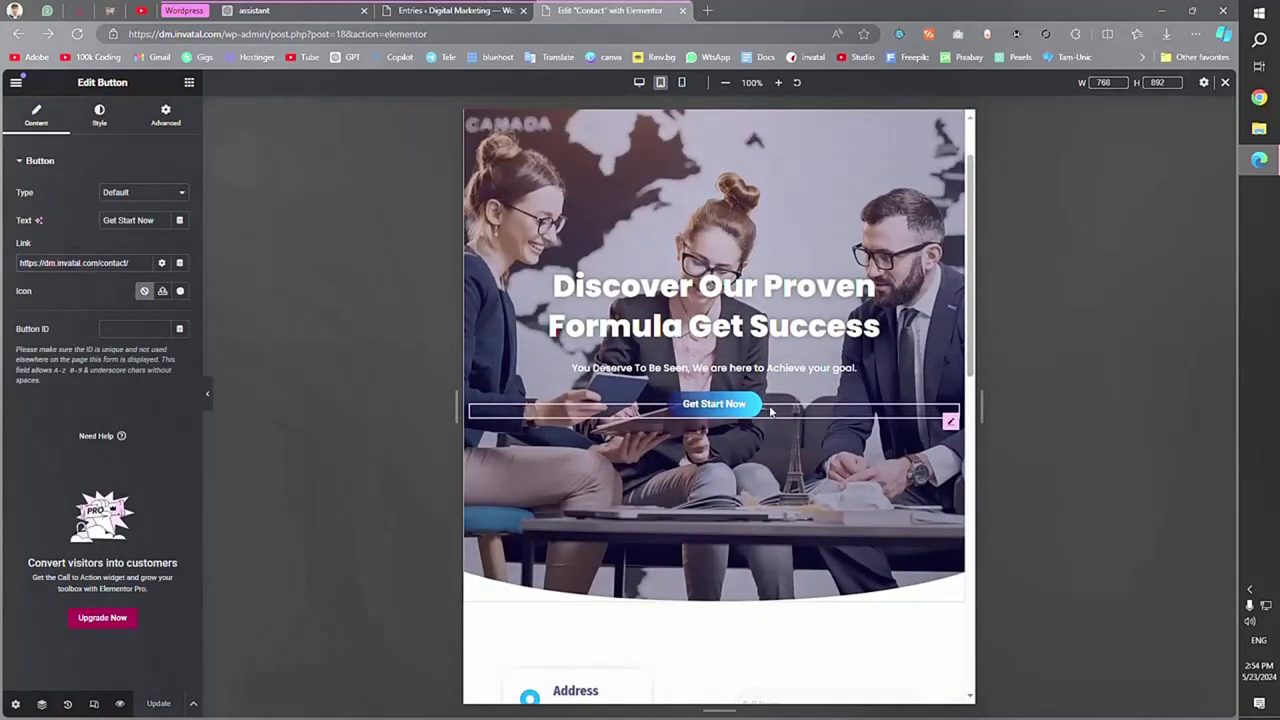
{"action": "left_click_drag", "start_coordinate": [130, 263], "coordinate": [95, 268]}
{"action": "key", "text": "ctrl+a"}
{"action": "type", "text": "#form"}
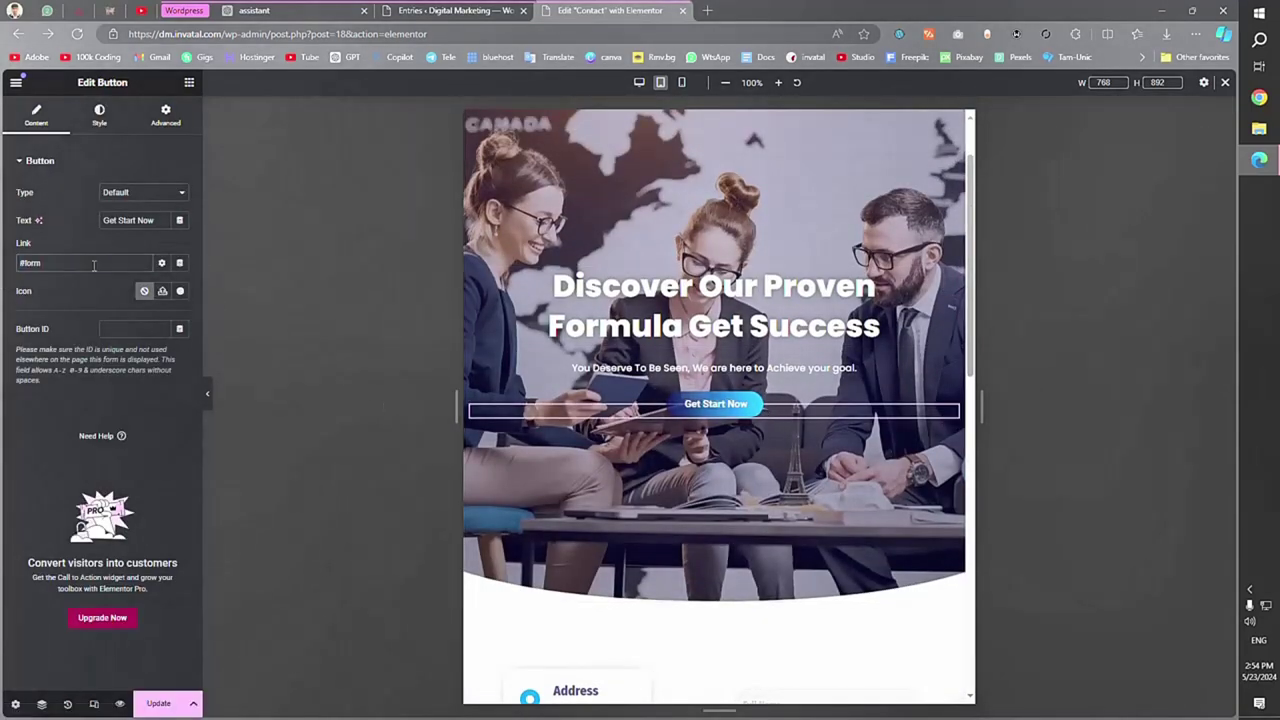
Give the container holding the contact details and form the CSS ID form and update the page.
{"action": "scroll", "coordinate": [660, 508], "scroll_direction": "down", "scroll_amount": 3}
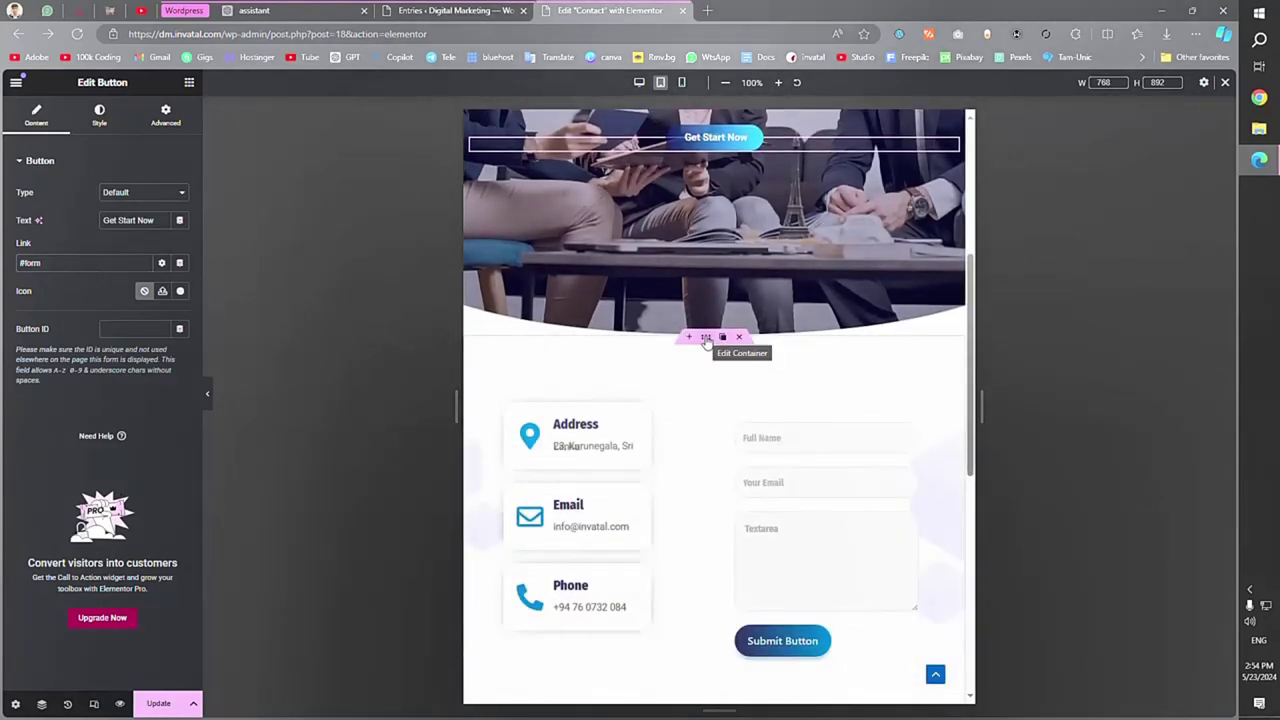
{"action": "left_click", "coordinate": [706, 338]}
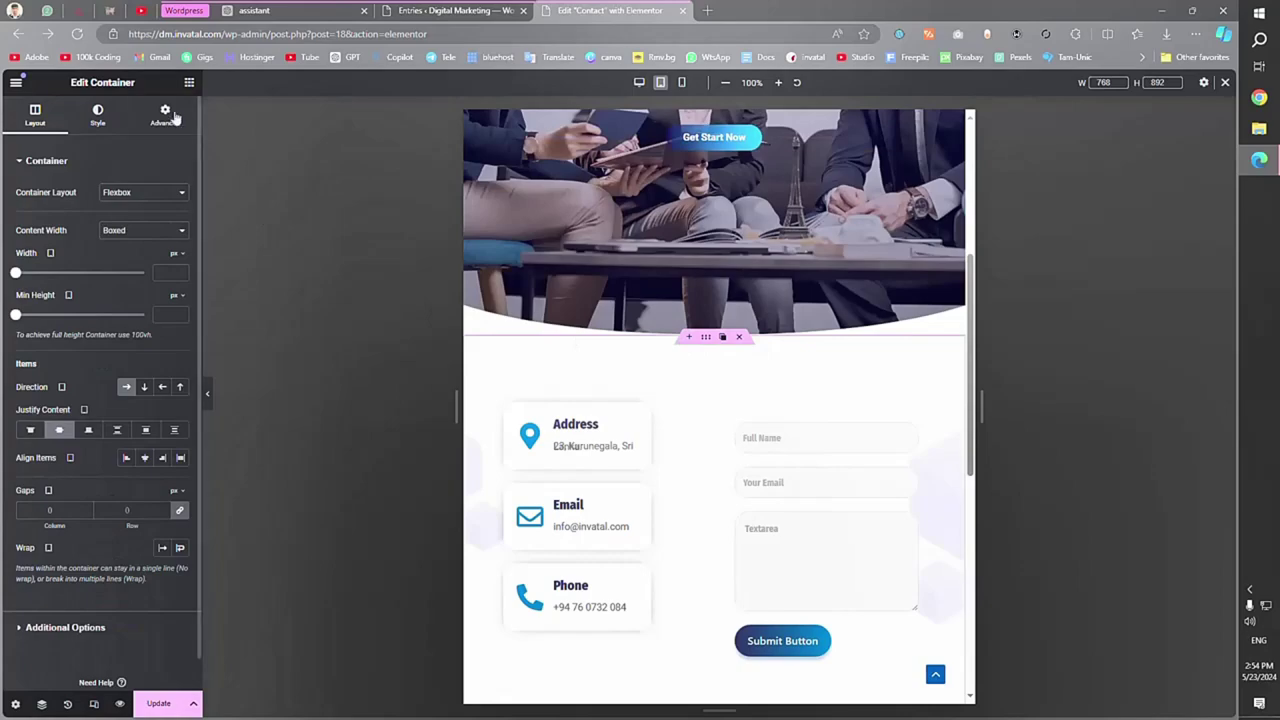
{"action": "left_click", "coordinate": [167, 113]}
{"action": "left_click", "coordinate": [129, 489]}
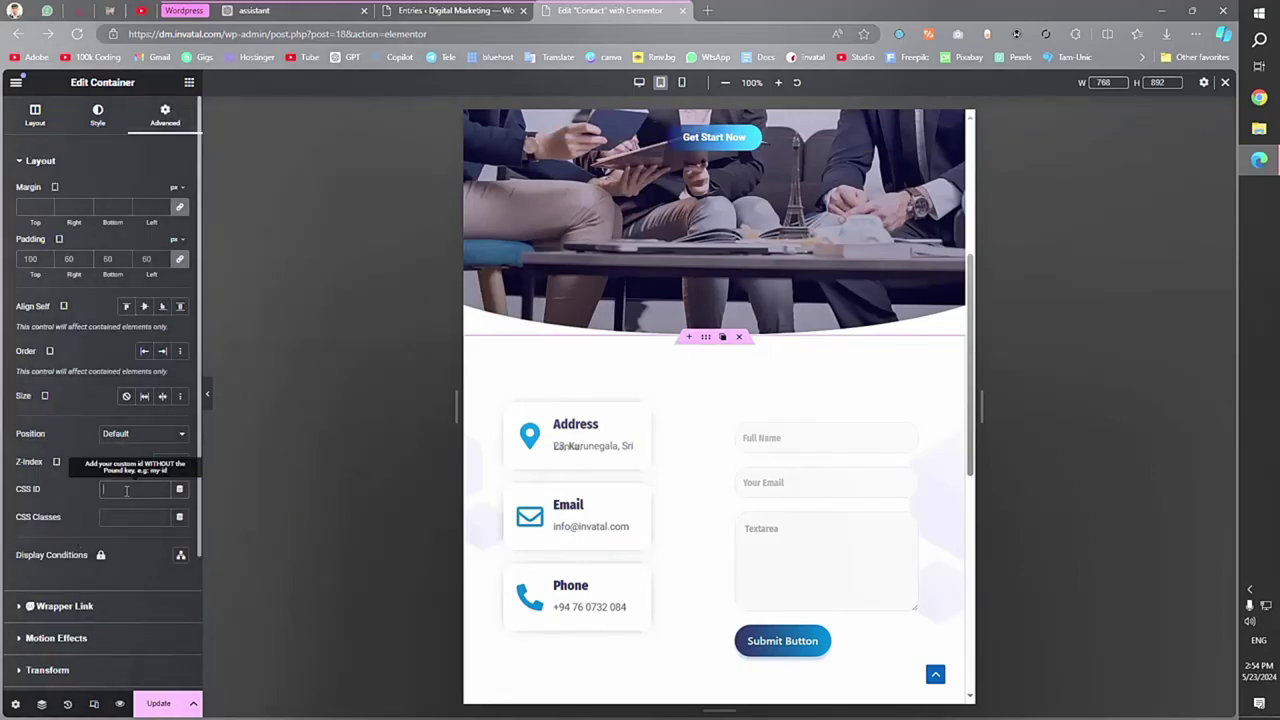
{"action": "type", "text": "#form"}
{"action": "key", "text": "BackSpace"}
{"action": "left_click", "coordinate": [161, 700]}
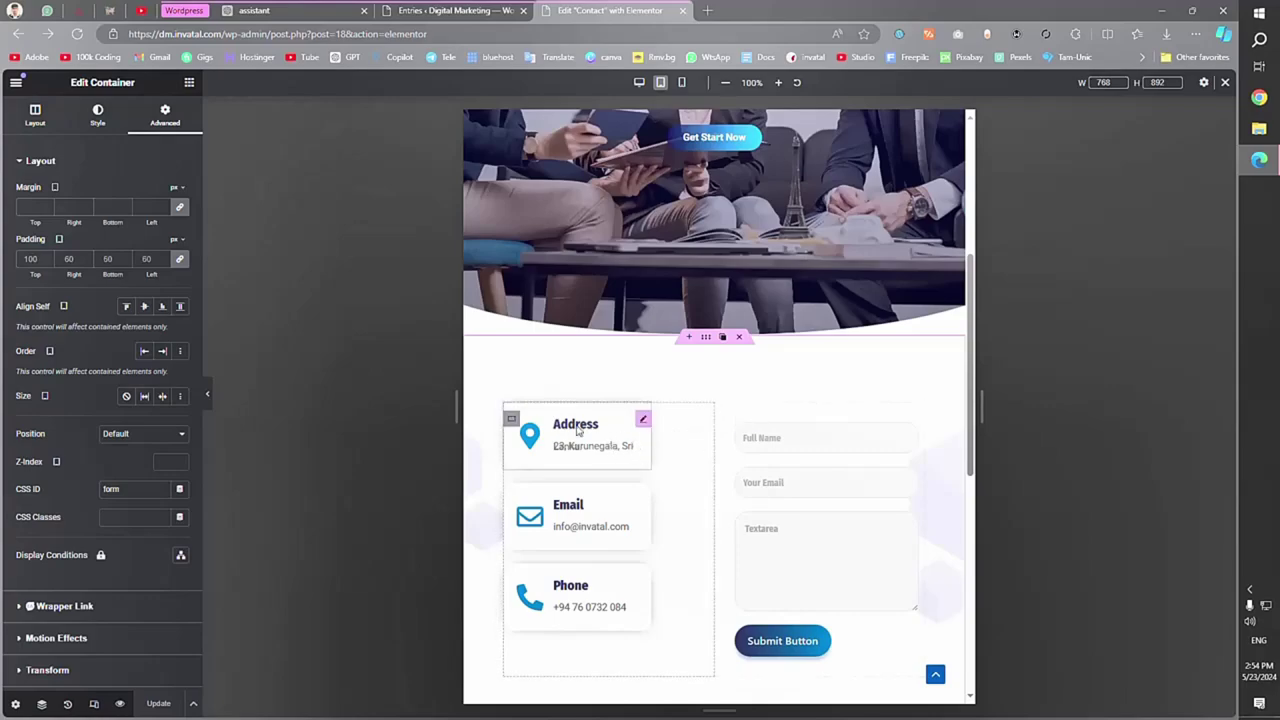
Set the tablet padding of the container around the Address, Email and Phone boxes to 0 on all sides and update the page.
{"action": "left_click", "coordinate": [511, 418]}
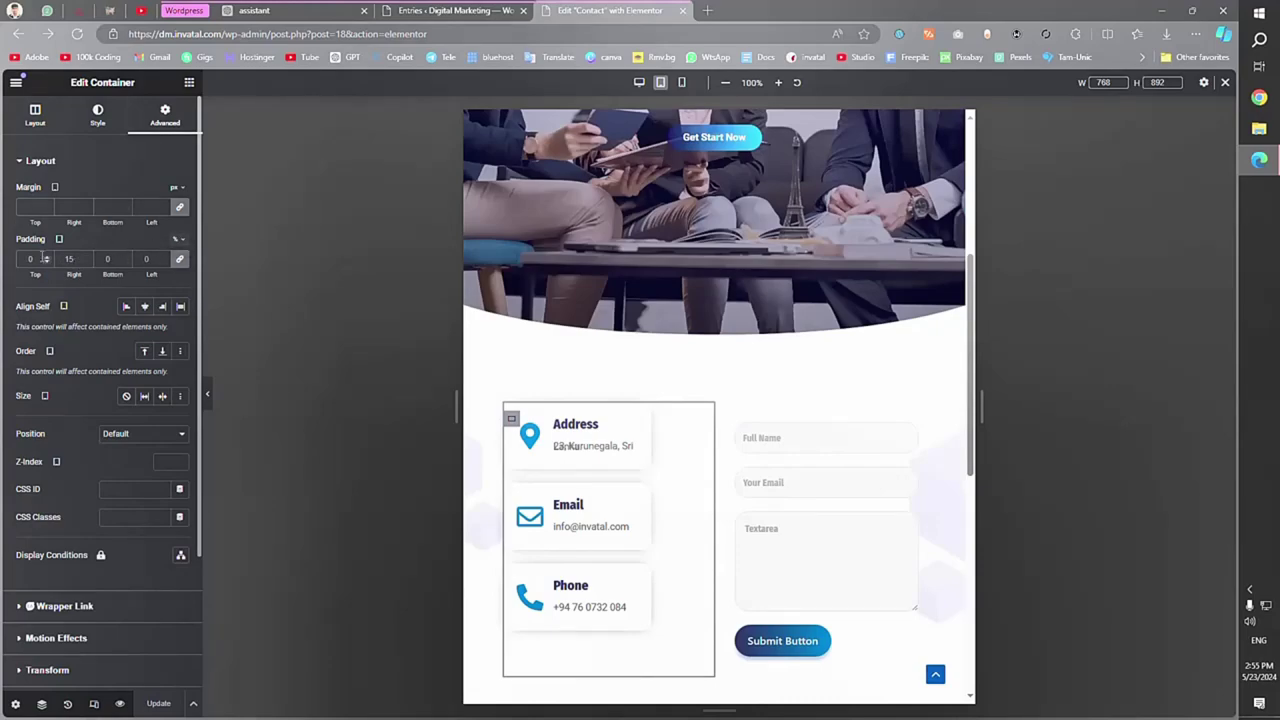
{"action": "left_click", "coordinate": [178, 260]}
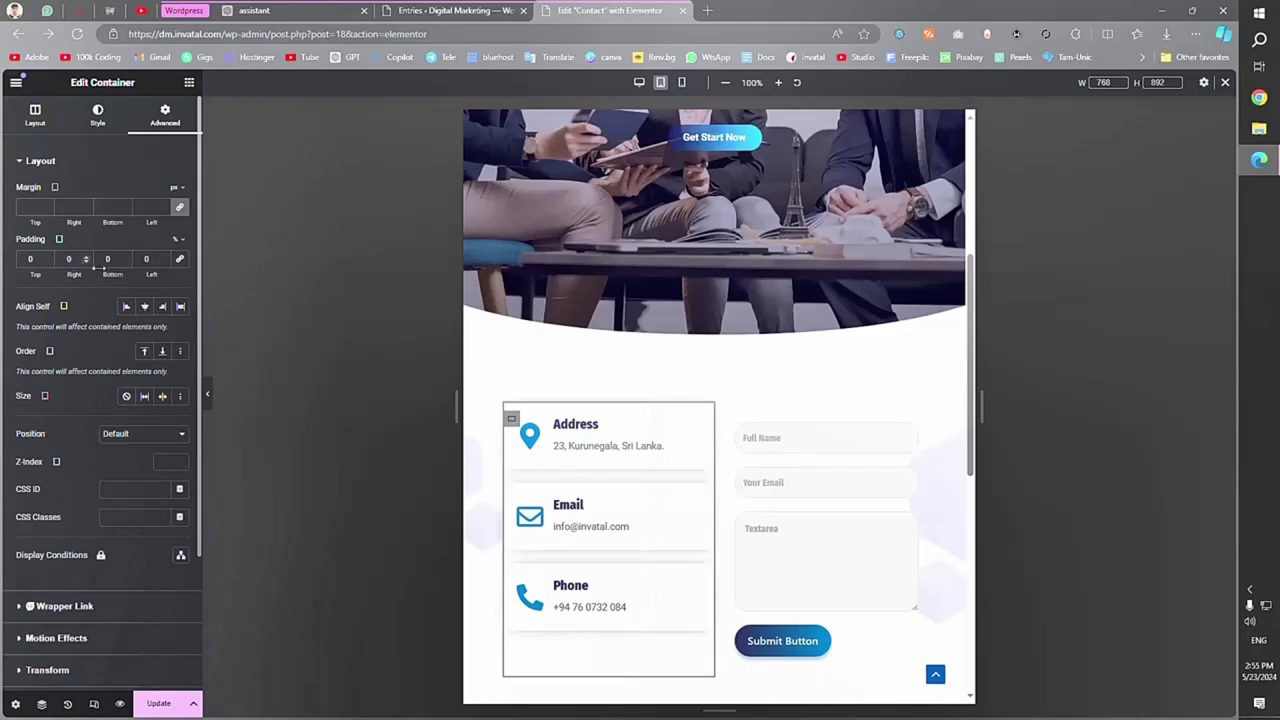
{"action": "left_click", "coordinate": [175, 704]}
Center the map container's items in both alignment and justification for tablet, and set its column and row gaps to 0.
{"action": "scroll", "coordinate": [937, 337], "scroll_direction": "down", "scroll_amount": 2}
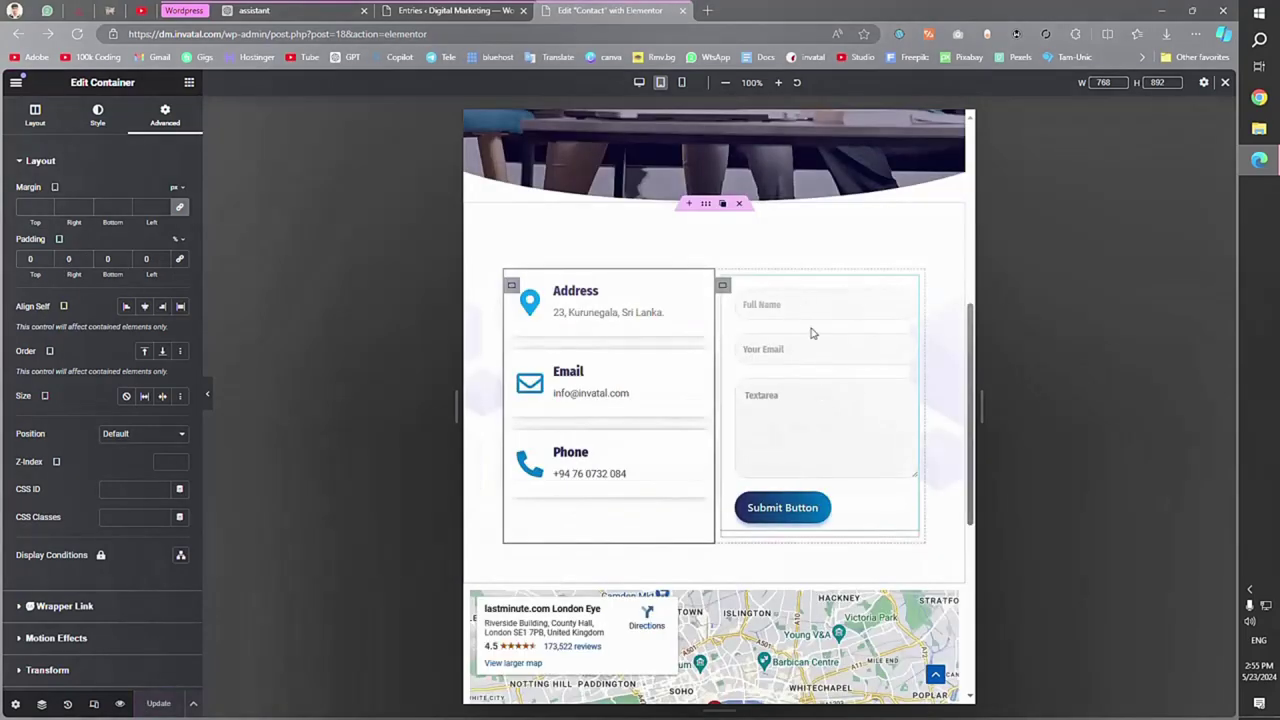
{"action": "scroll", "coordinate": [760, 292], "scroll_direction": "down", "scroll_amount": 5}
{"action": "left_click", "coordinate": [706, 252]}
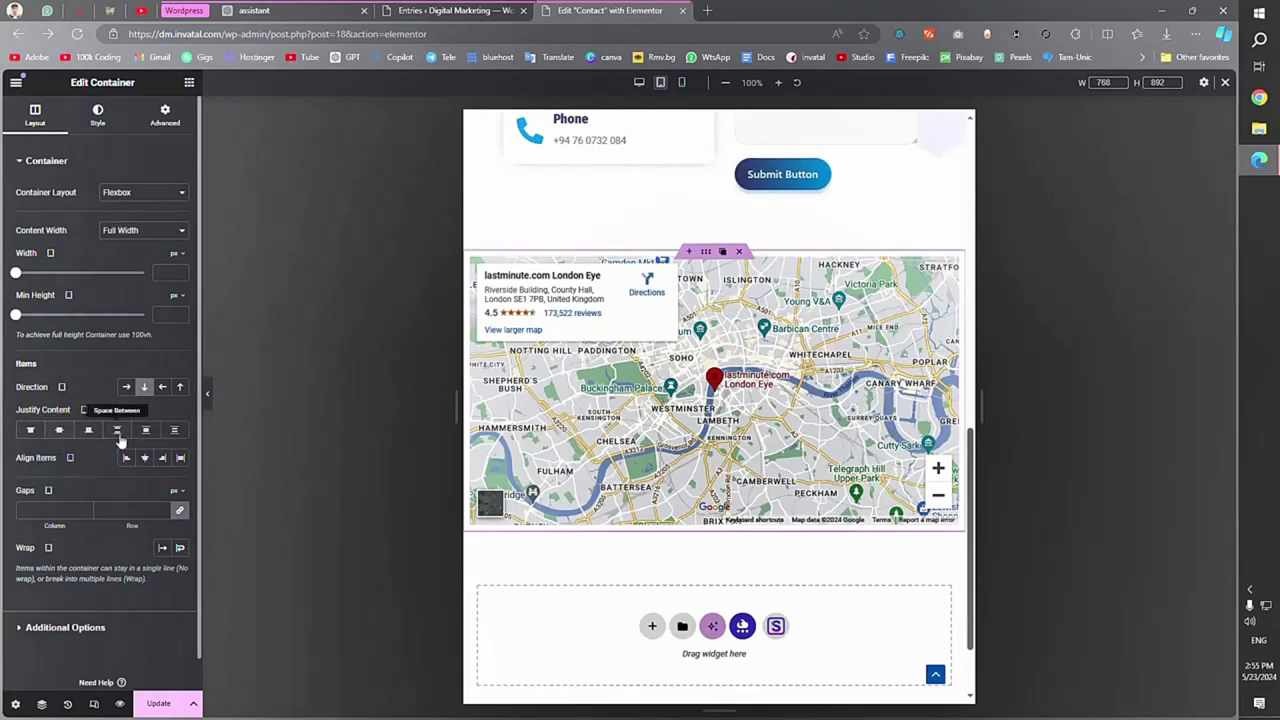
{"action": "left_click", "coordinate": [144, 458]}
{"action": "left_click", "coordinate": [59, 430]}
{"action": "scroll", "coordinate": [59, 430], "scroll_direction": "down", "scroll_amount": 1}
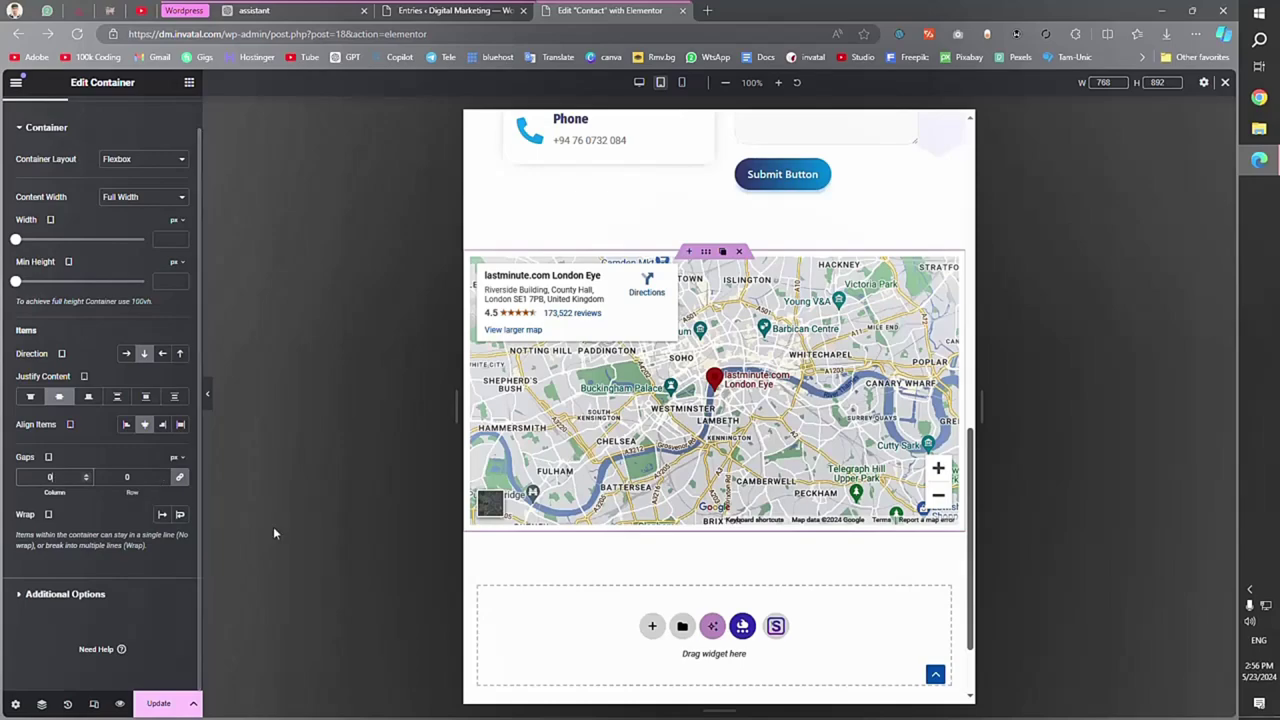
Check the tablet layout without the editing panel and center-align the items of the contact section container.
{"action": "left_click", "coordinate": [207, 393]}
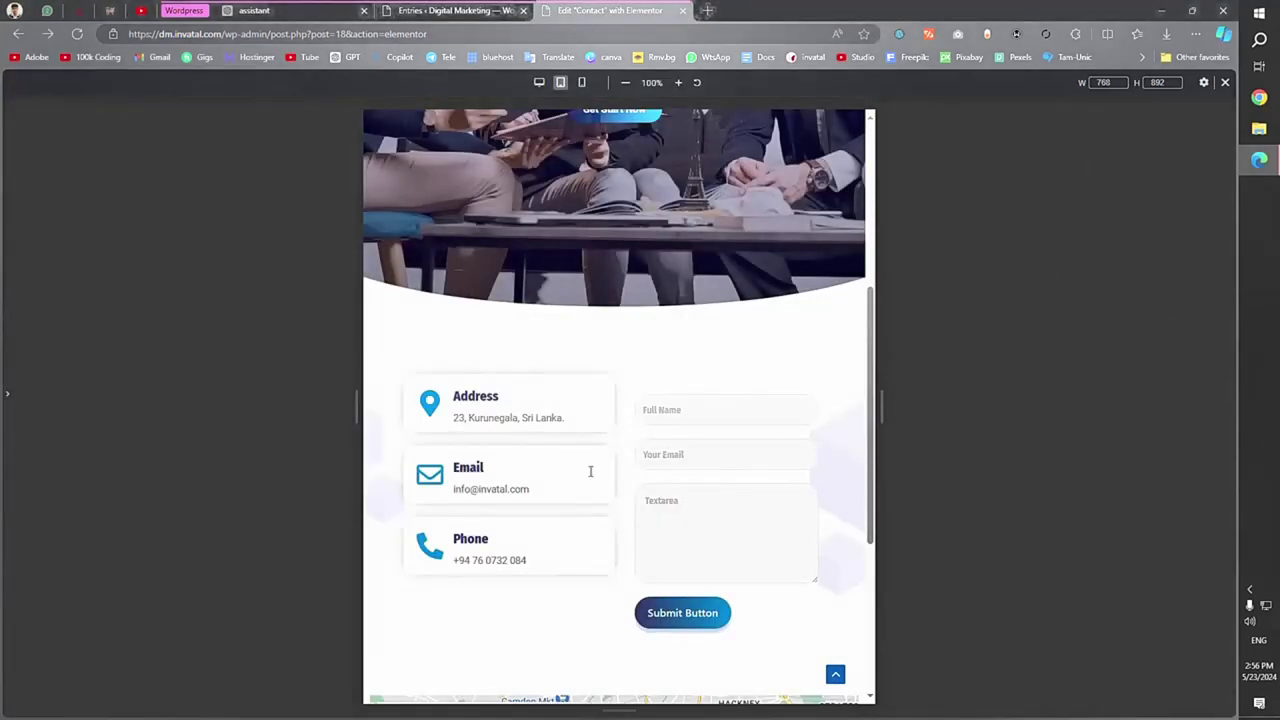
{"action": "left_click", "coordinate": [6, 404]}
{"action": "left_click", "coordinate": [517, 352]}
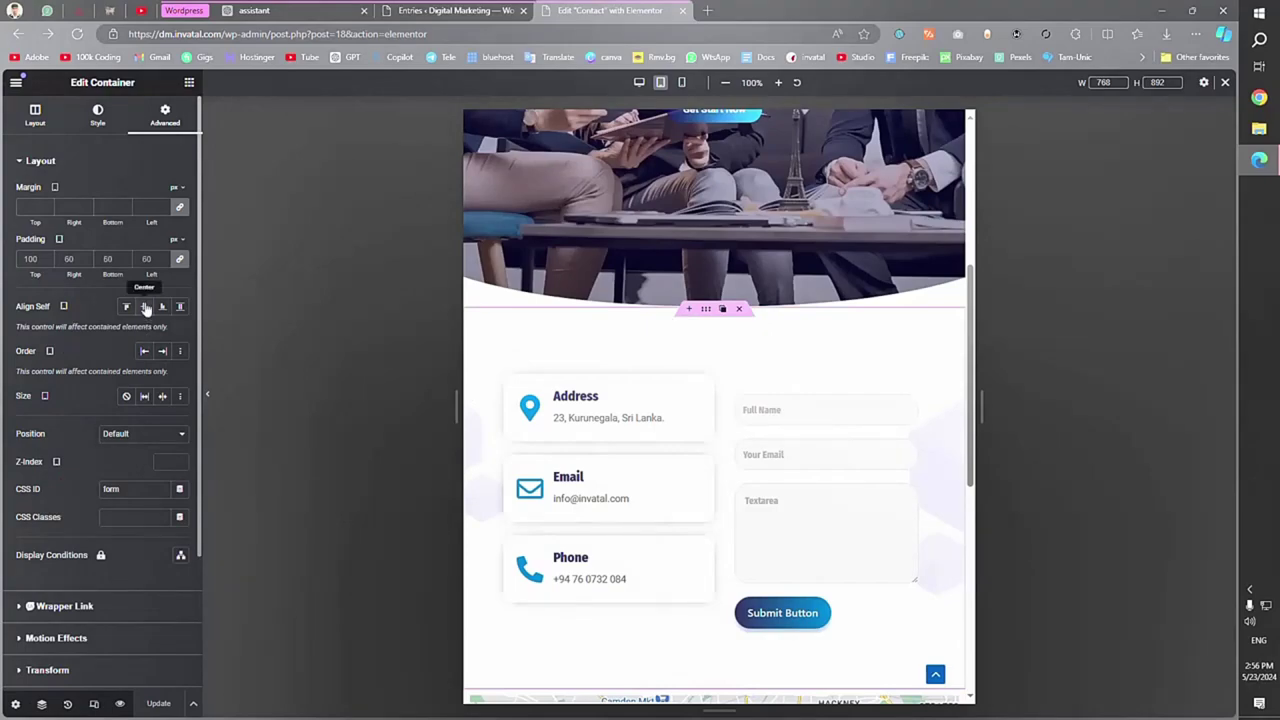
{"action": "left_click", "coordinate": [35, 114]}
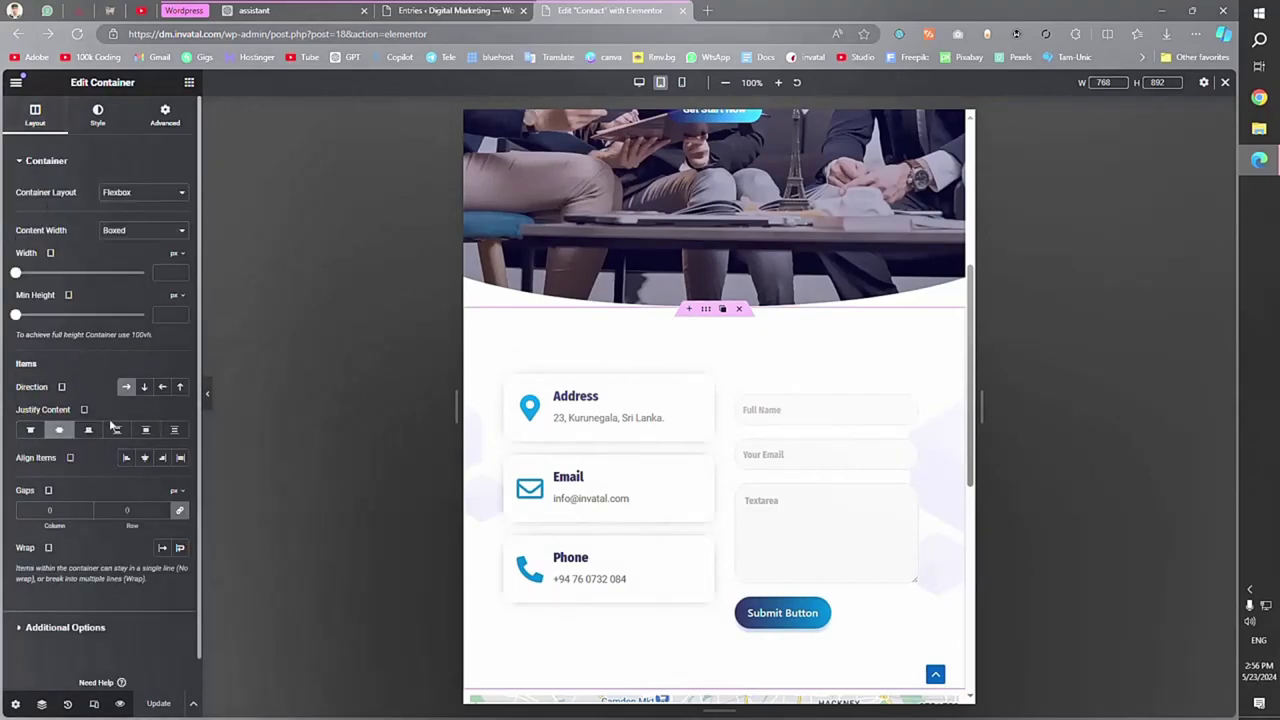
{"action": "left_click", "coordinate": [146, 458]}
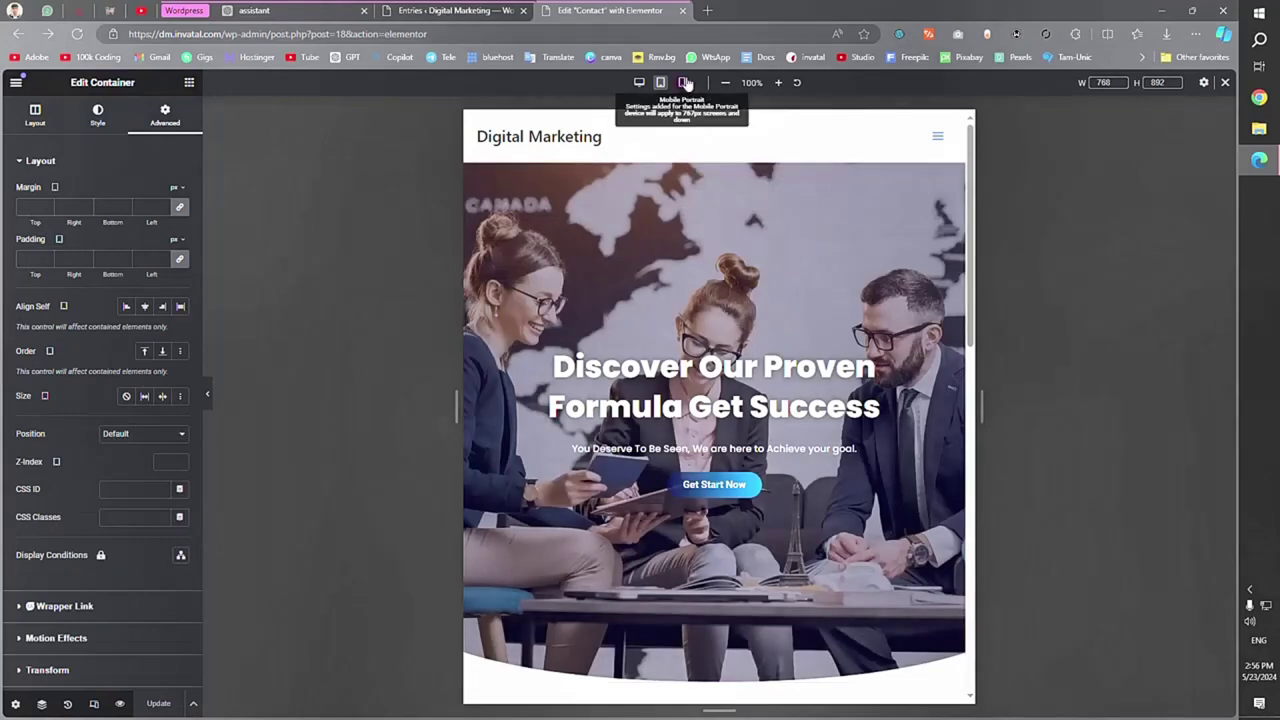
In the mobile portrait preview, set the contact section's padding to 60 top and bottom and 30 right and left, and update the page.
{"action": "left_click", "coordinate": [684, 83]}
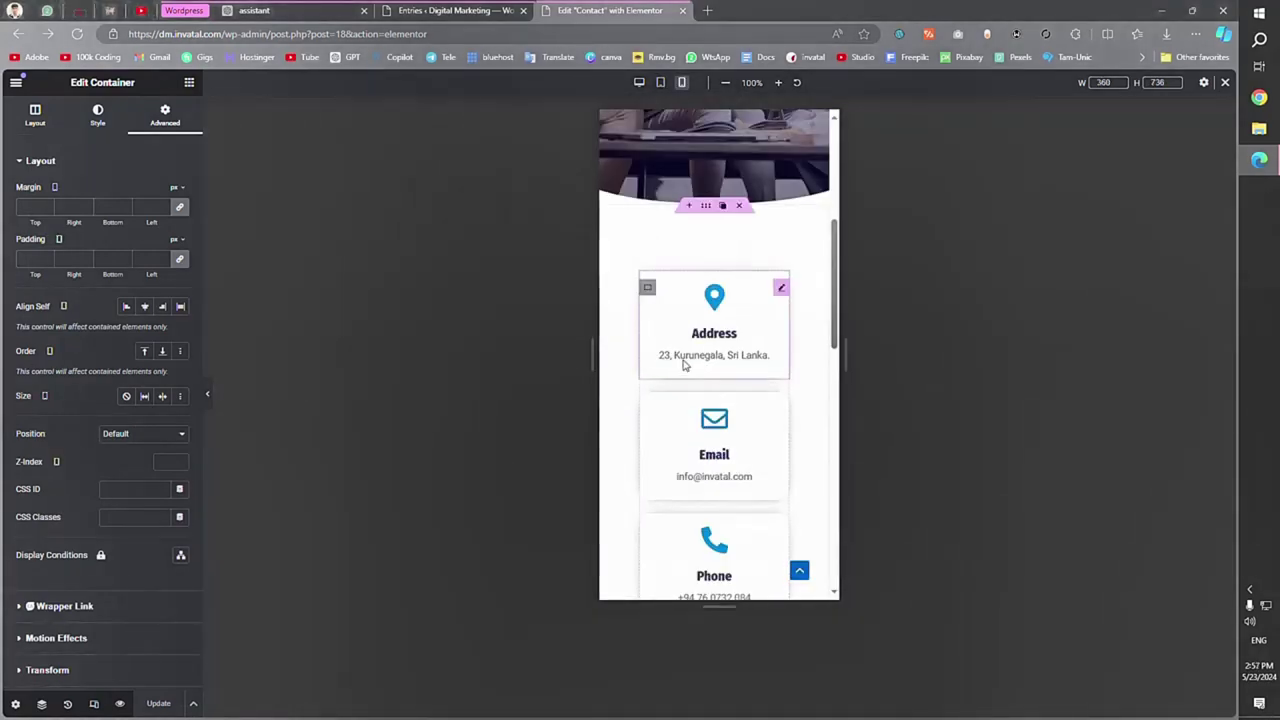
{"action": "scroll", "coordinate": [687, 337], "scroll_direction": "down", "scroll_amount": 4}
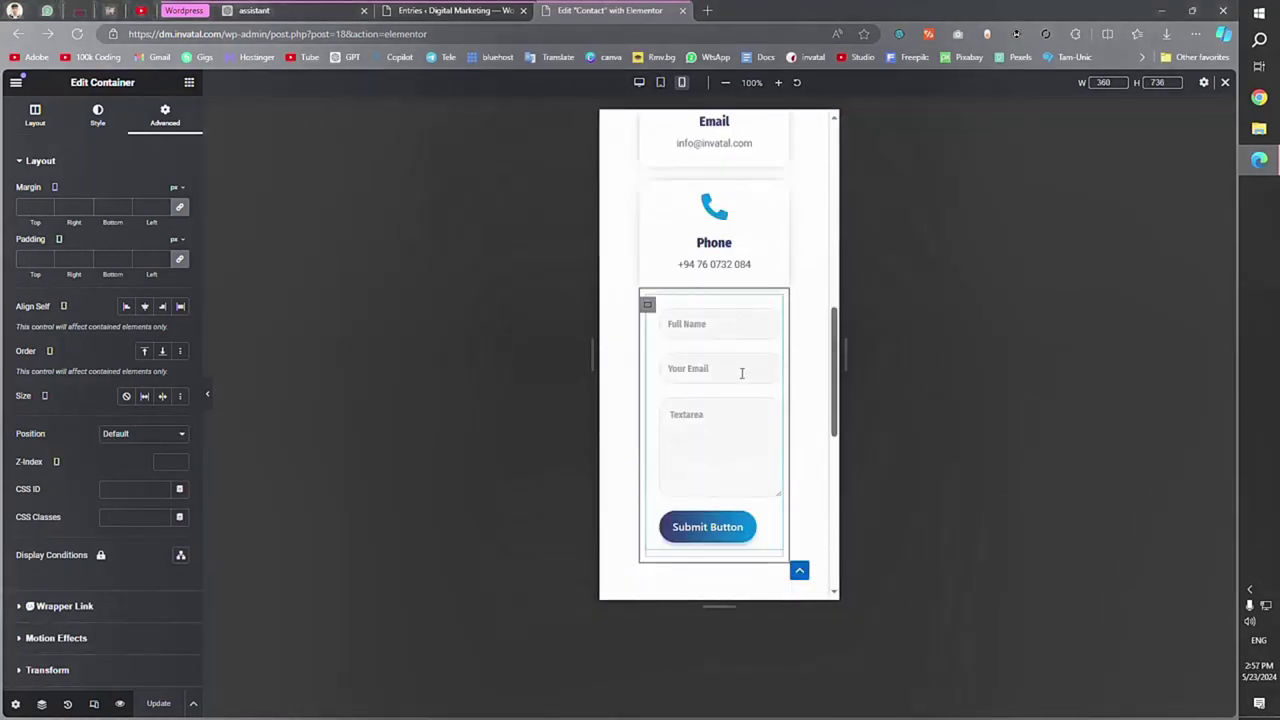
{"action": "scroll", "coordinate": [620, 323], "scroll_direction": "up", "scroll_amount": 5}
{"action": "left_click", "coordinate": [625, 365]}
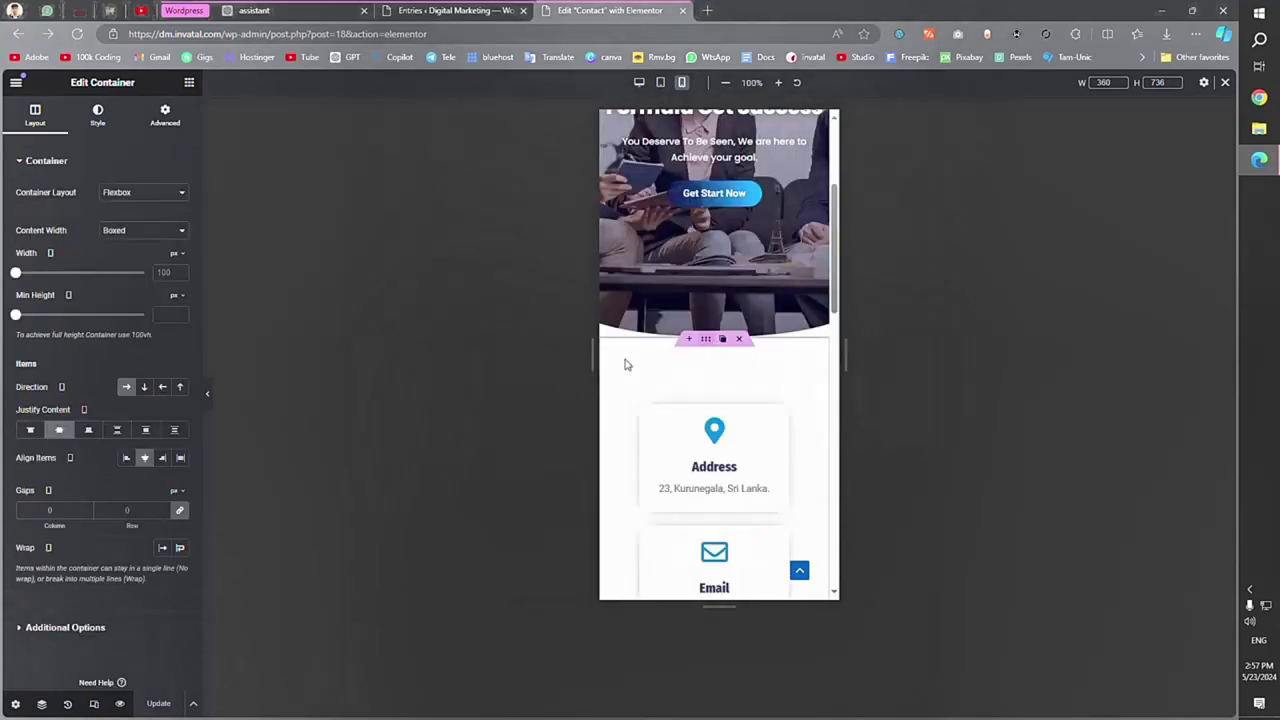
{"action": "left_click", "coordinate": [162, 116]}
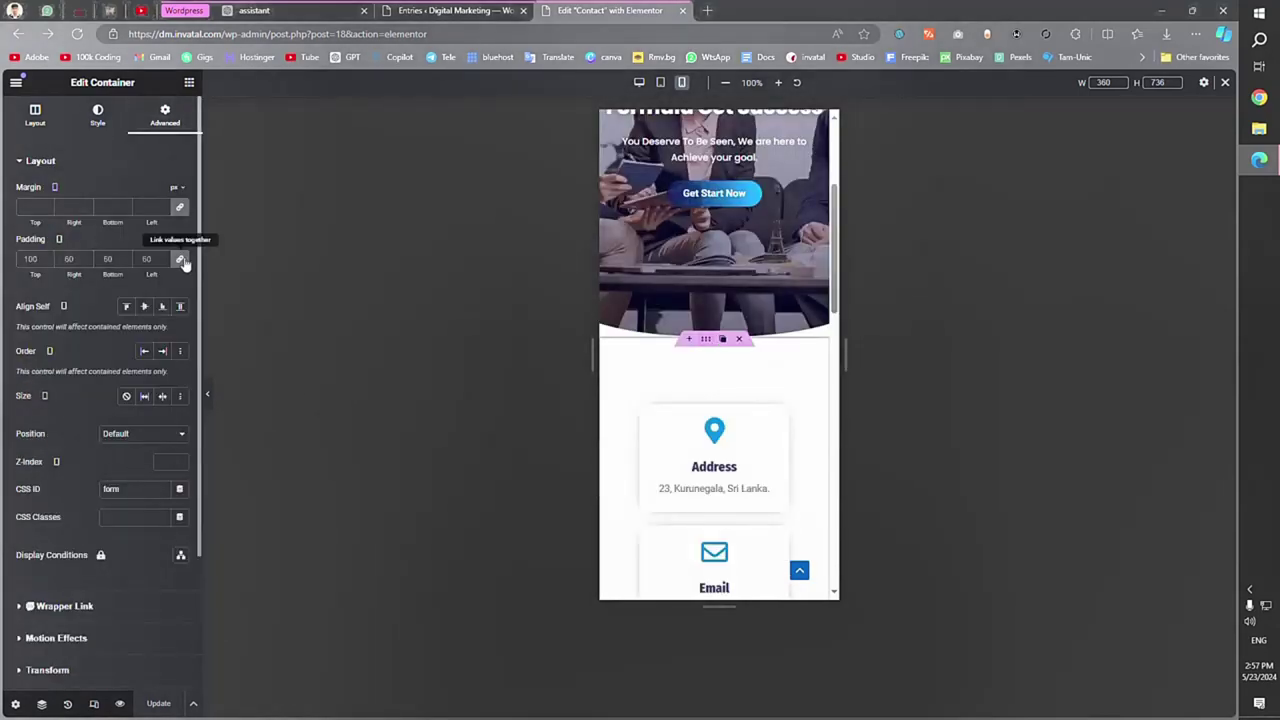
{"action": "type", "text": "60"}
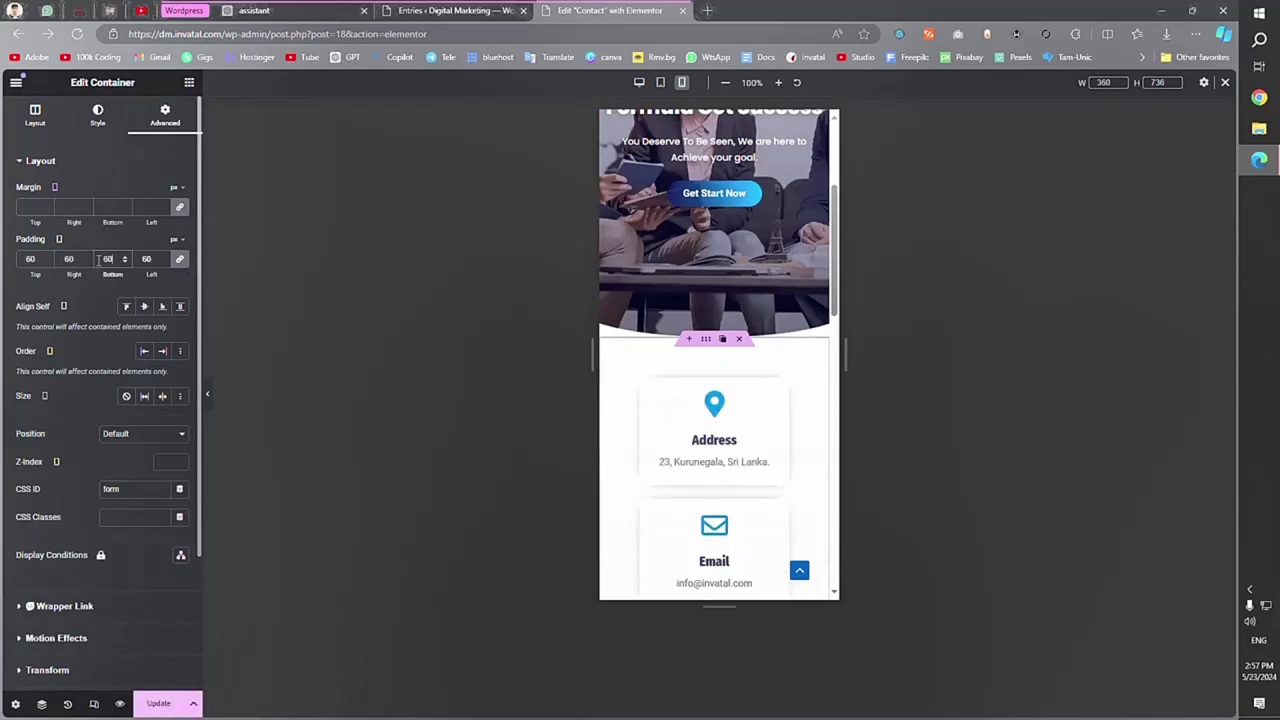
{"action": "left_click", "coordinate": [181, 261]}
{"action": "type", "text": "30"}
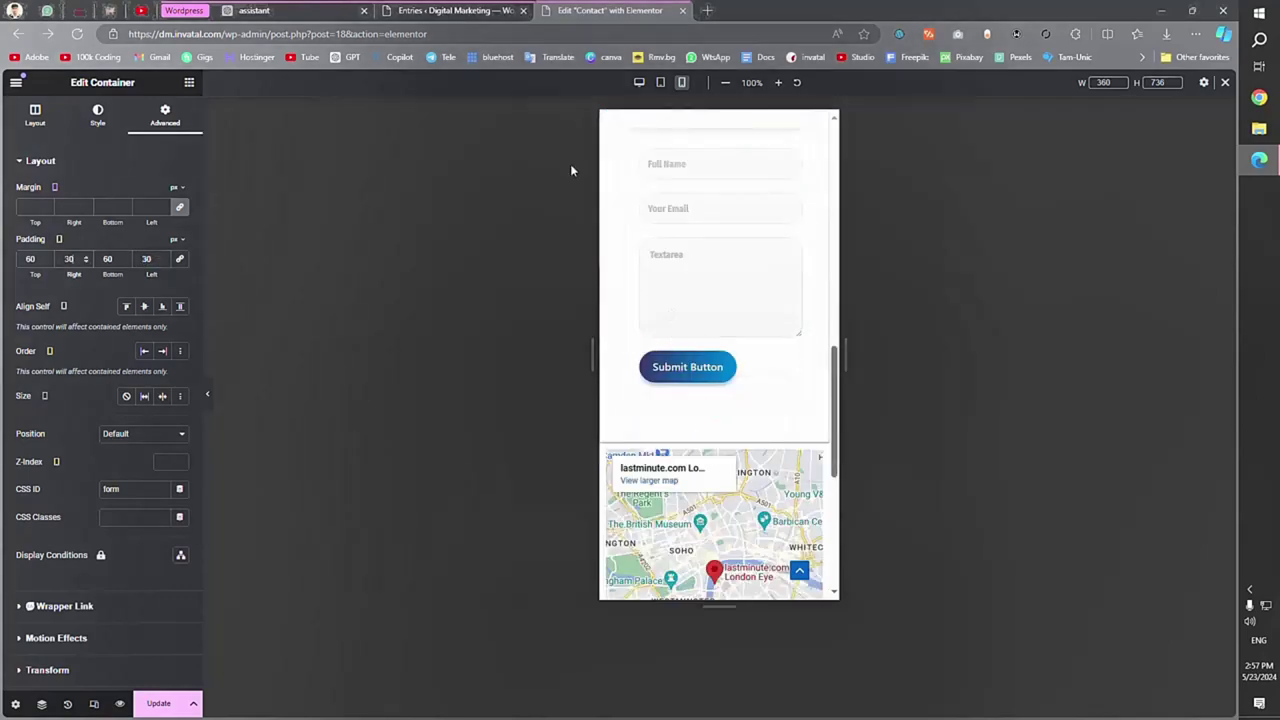
{"action": "left_click", "coordinate": [158, 703]}
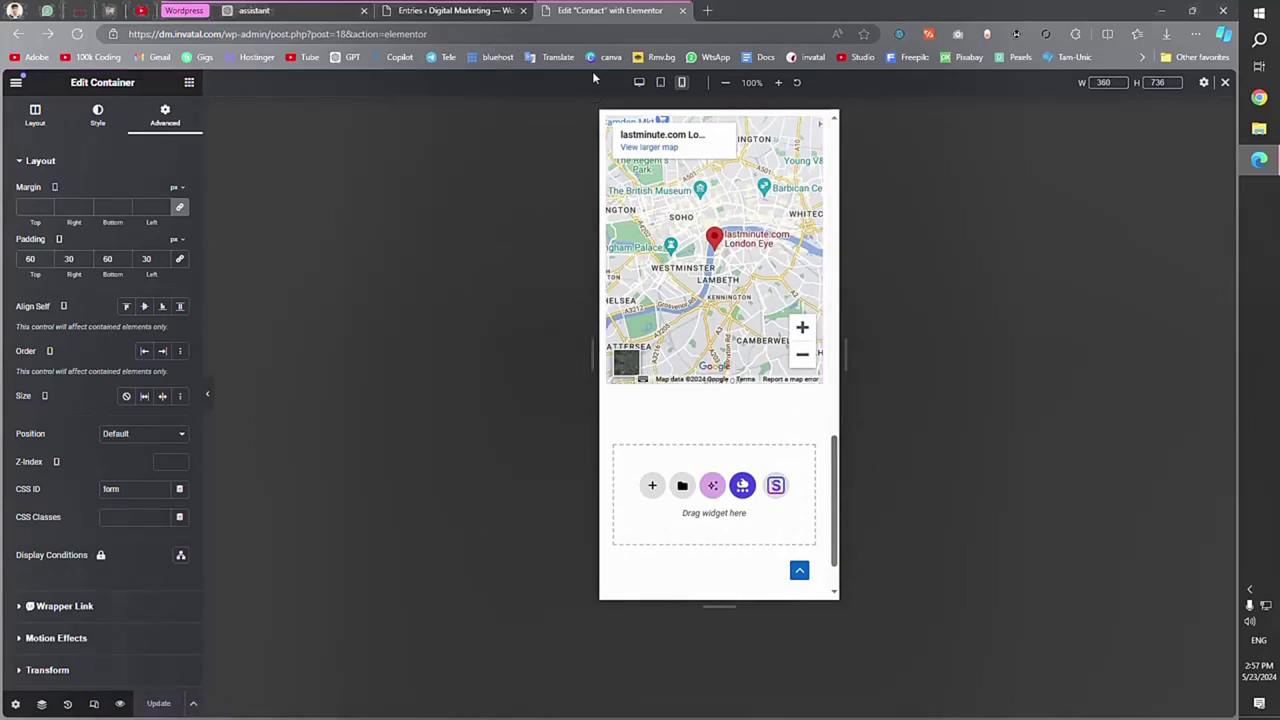
Preview the page and submit its form with the saved company contact info and the message "I want to make a website for my company! Contact me Please!".
{"action": "left_click", "coordinate": [119, 705]}
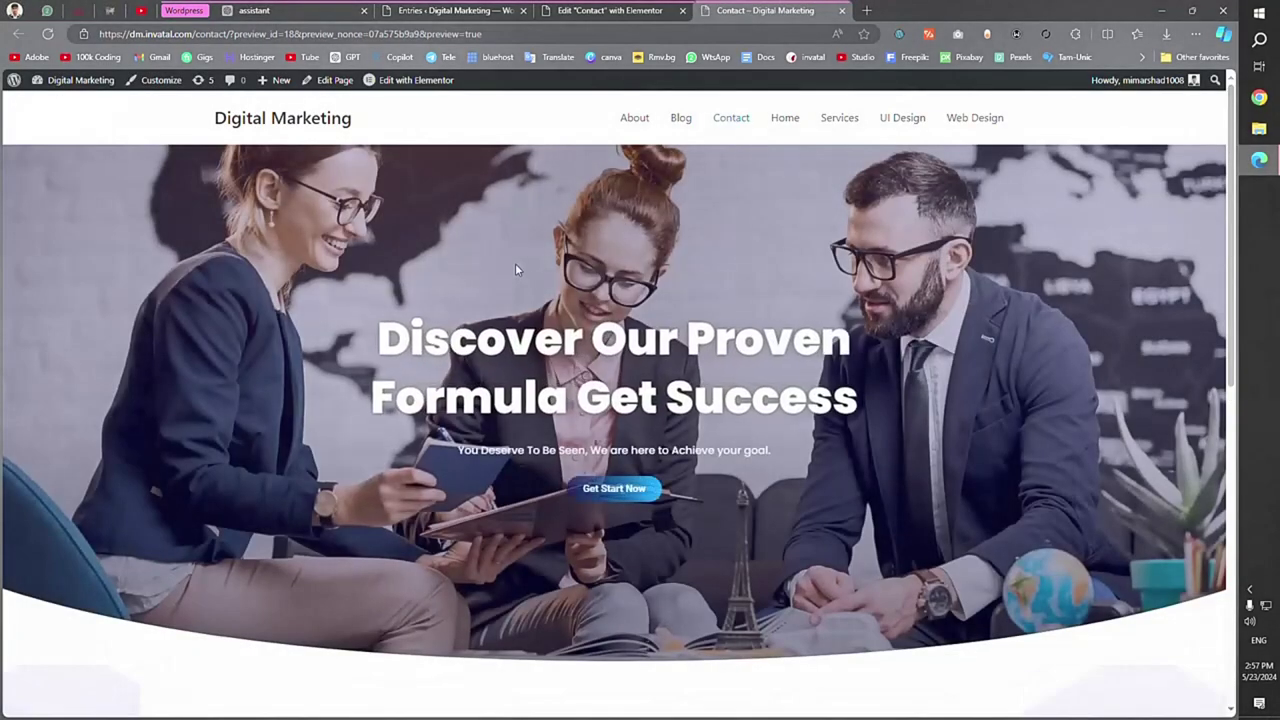
{"action": "scroll", "coordinate": [517, 263], "scroll_direction": "down", "scroll_amount": 4}
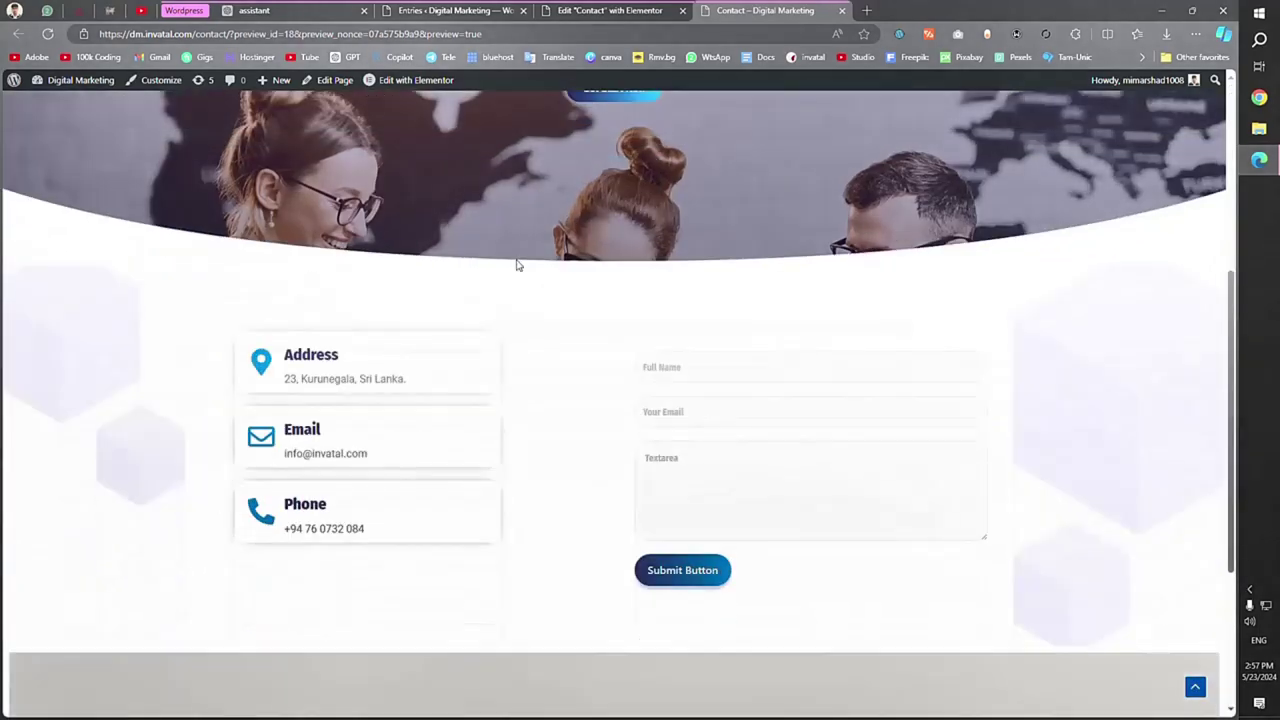
{"action": "left_click", "coordinate": [701, 366]}
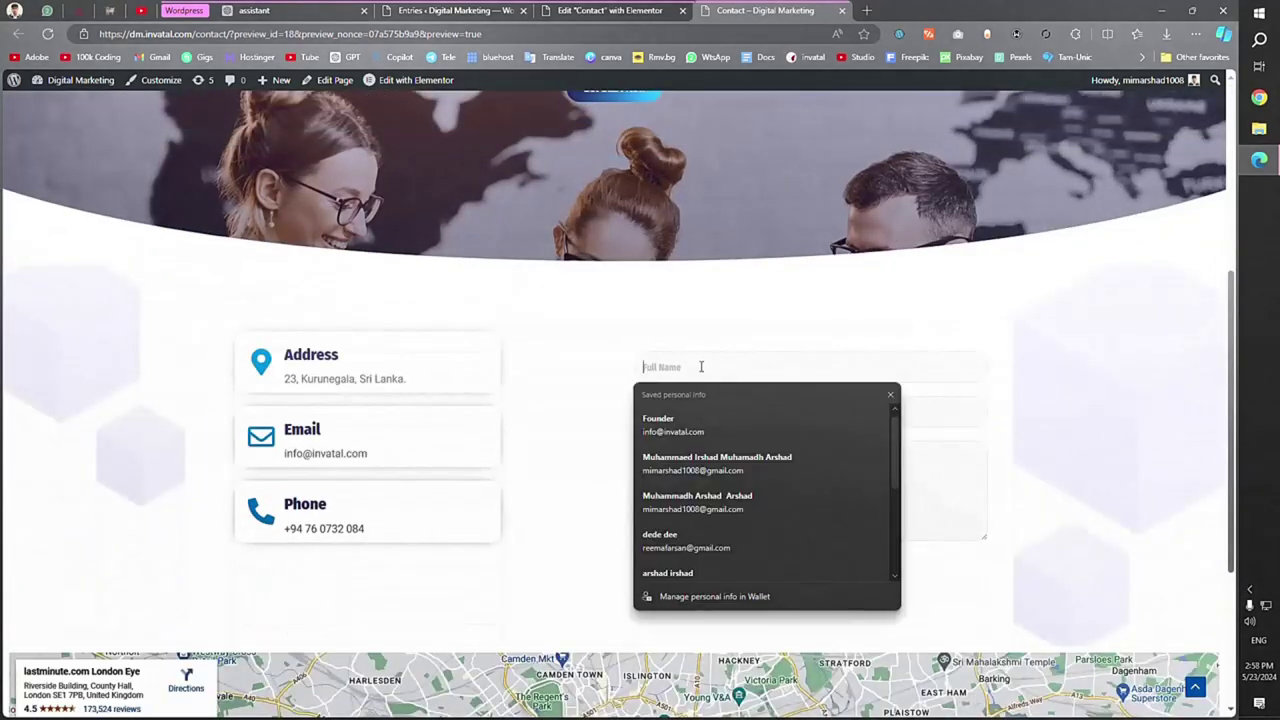
{"action": "left_click", "coordinate": [697, 428]}
{"action": "type", "text": "i want to make a website for my company! Contact me Please!"}
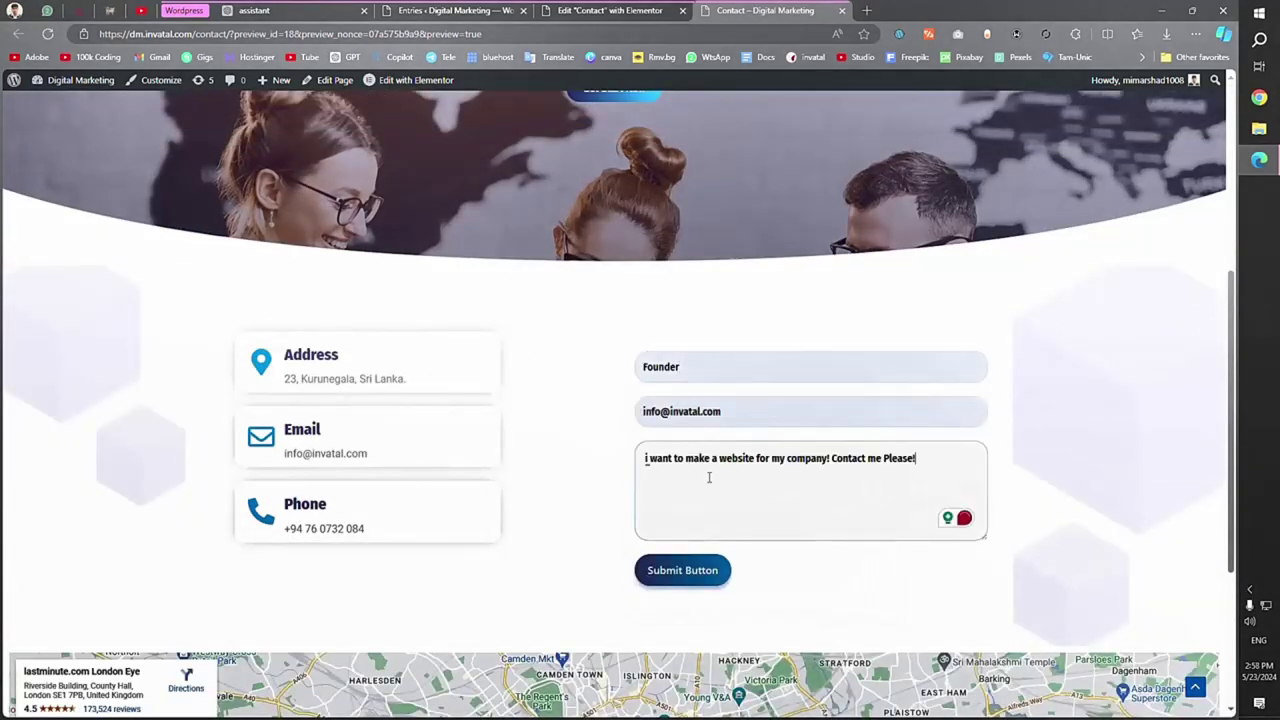
{"action": "mouse_move", "coordinate": [646, 460]}
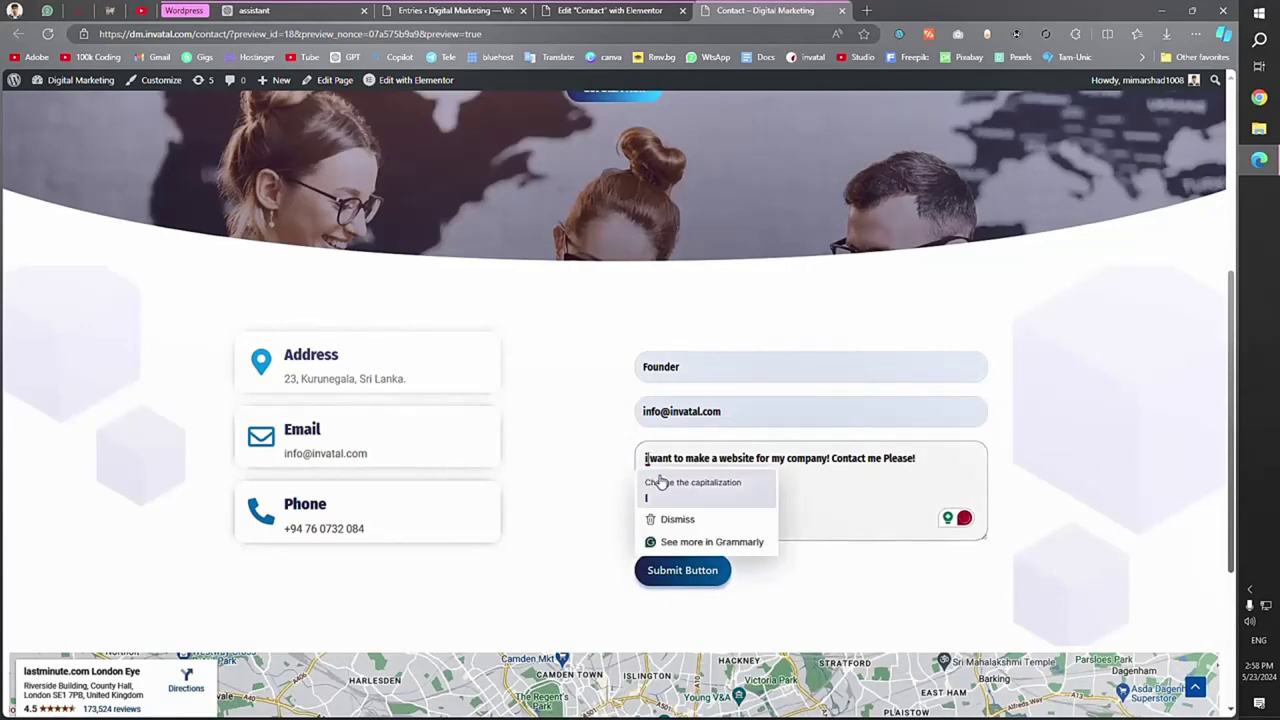
{"action": "left_click", "coordinate": [652, 500]}
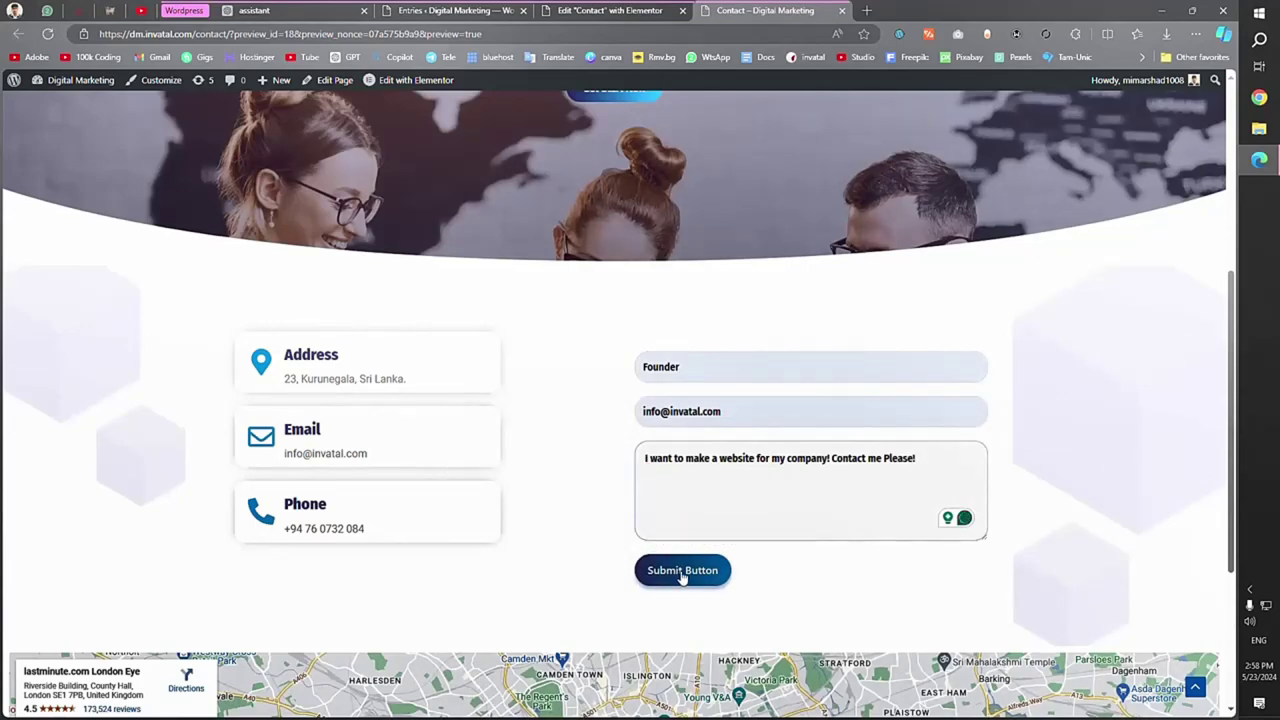
{"action": "left_click", "coordinate": [682, 572]}
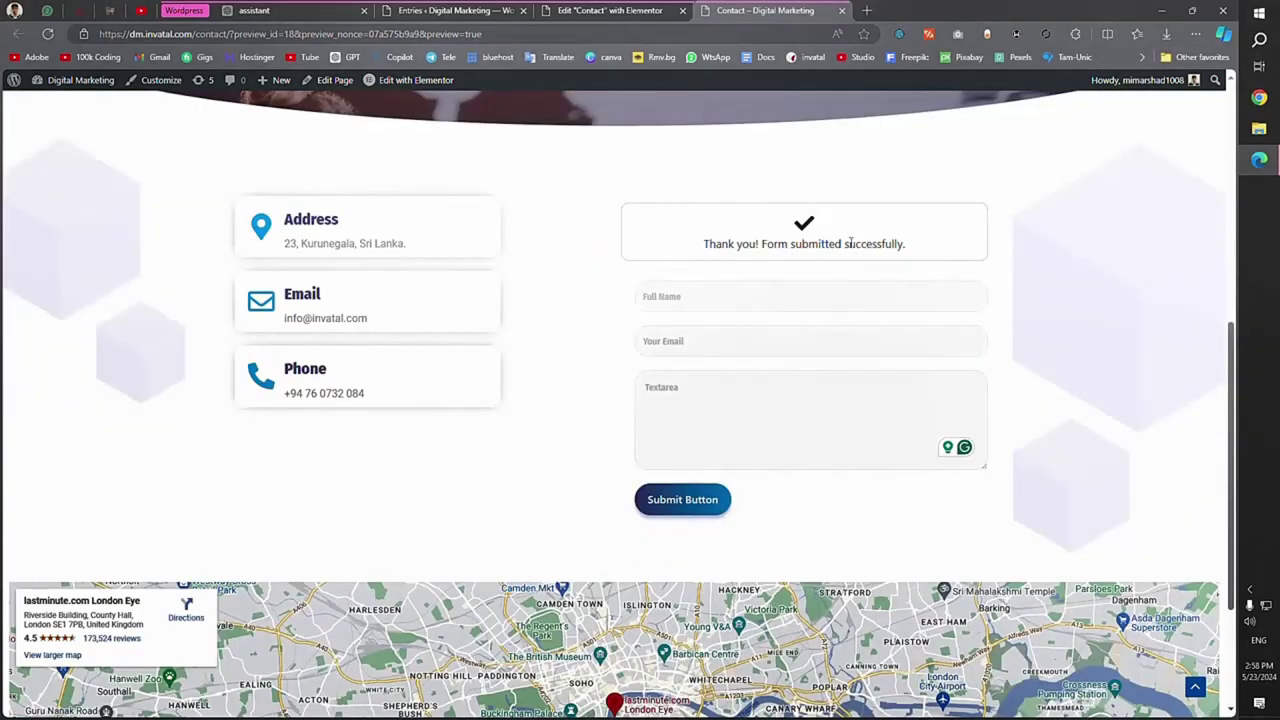
Check the MetForm entries list for the new submission with a page reload, and return to the Contact page preview.
{"action": "scroll", "coordinate": [790, 355], "scroll_direction": "down", "scroll_amount": 3}
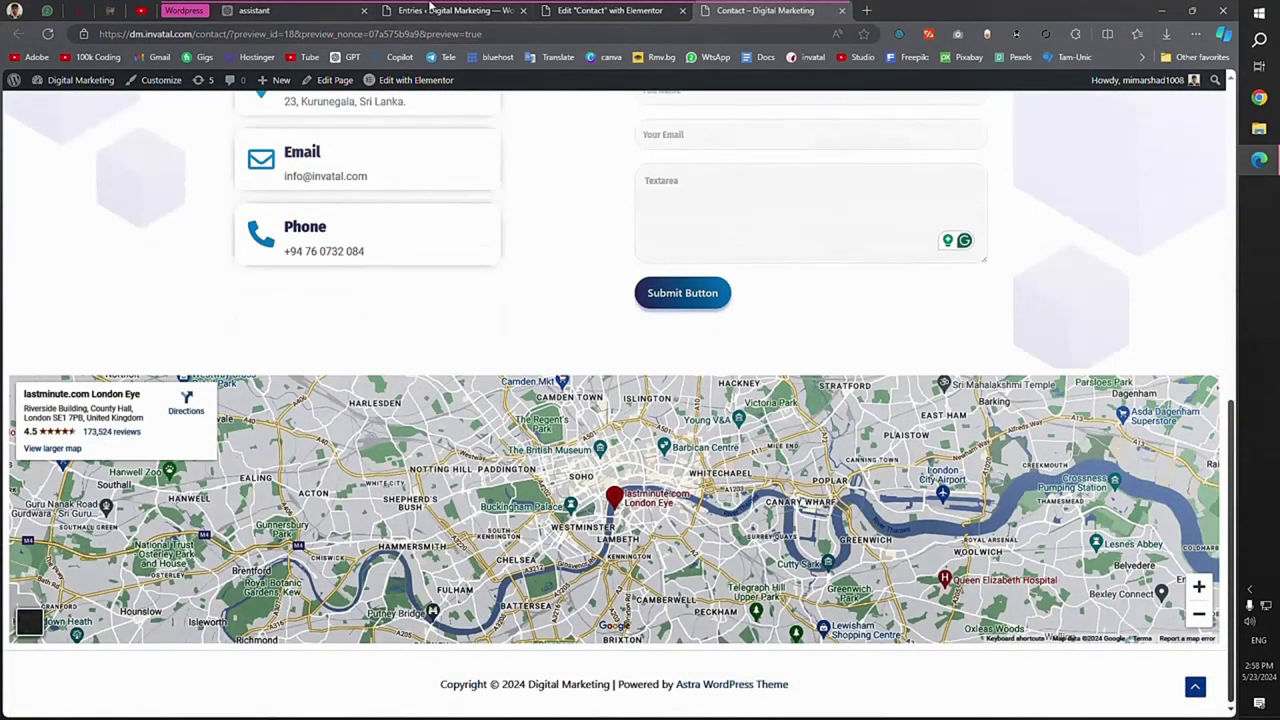
{"action": "left_click", "coordinate": [440, 10]}
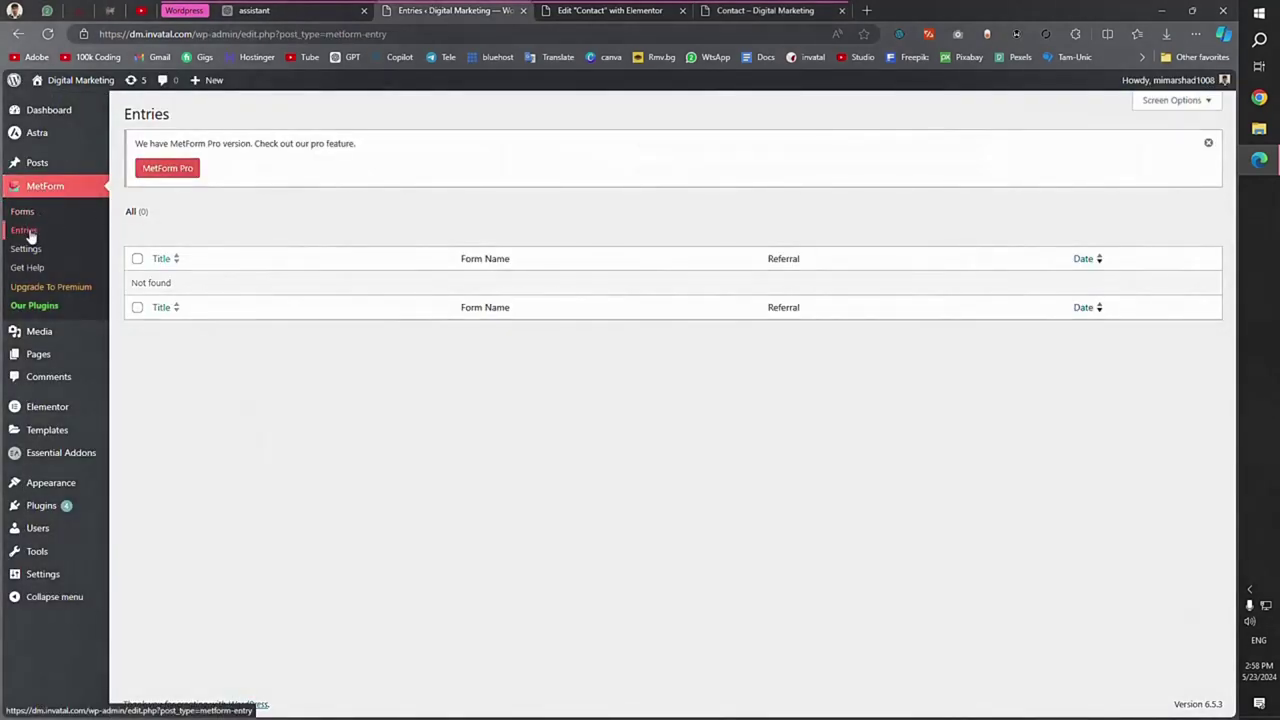
{"action": "left_click", "coordinate": [48, 34]}
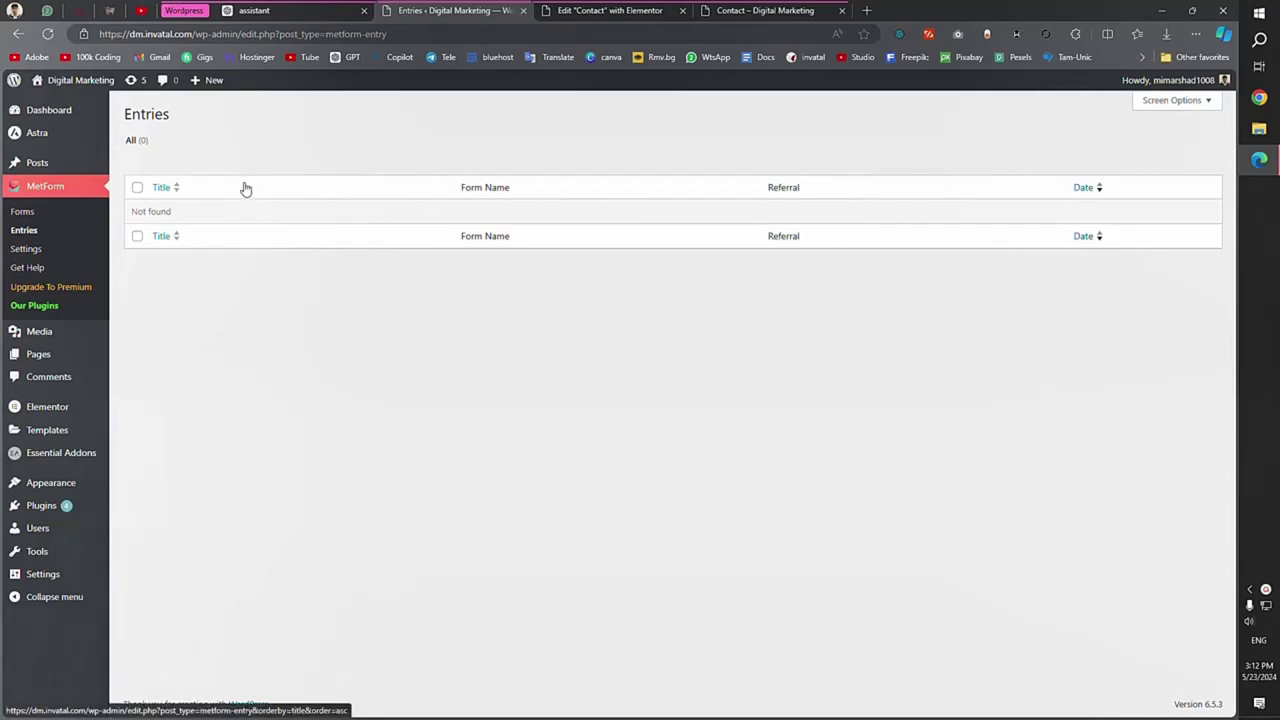
{"action": "left_click", "coordinate": [735, 10]}
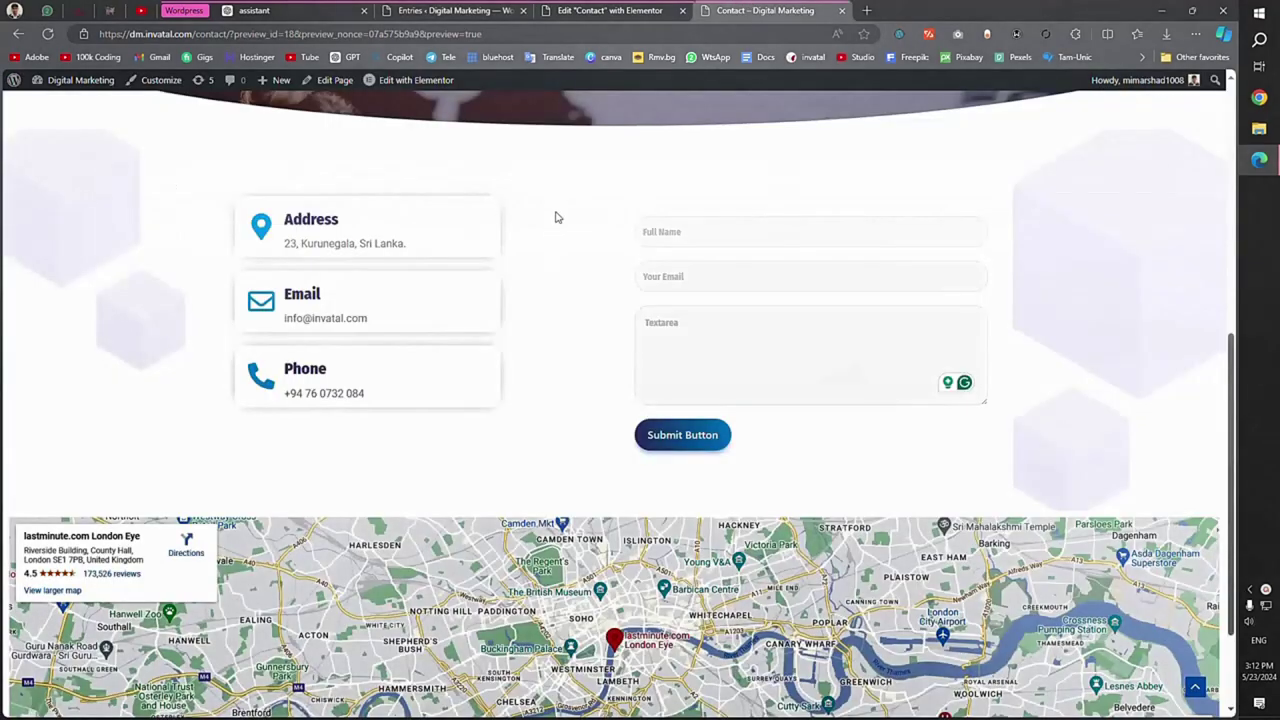
{"action": "scroll", "coordinate": [514, 220], "scroll_direction": "up", "scroll_amount": 5}
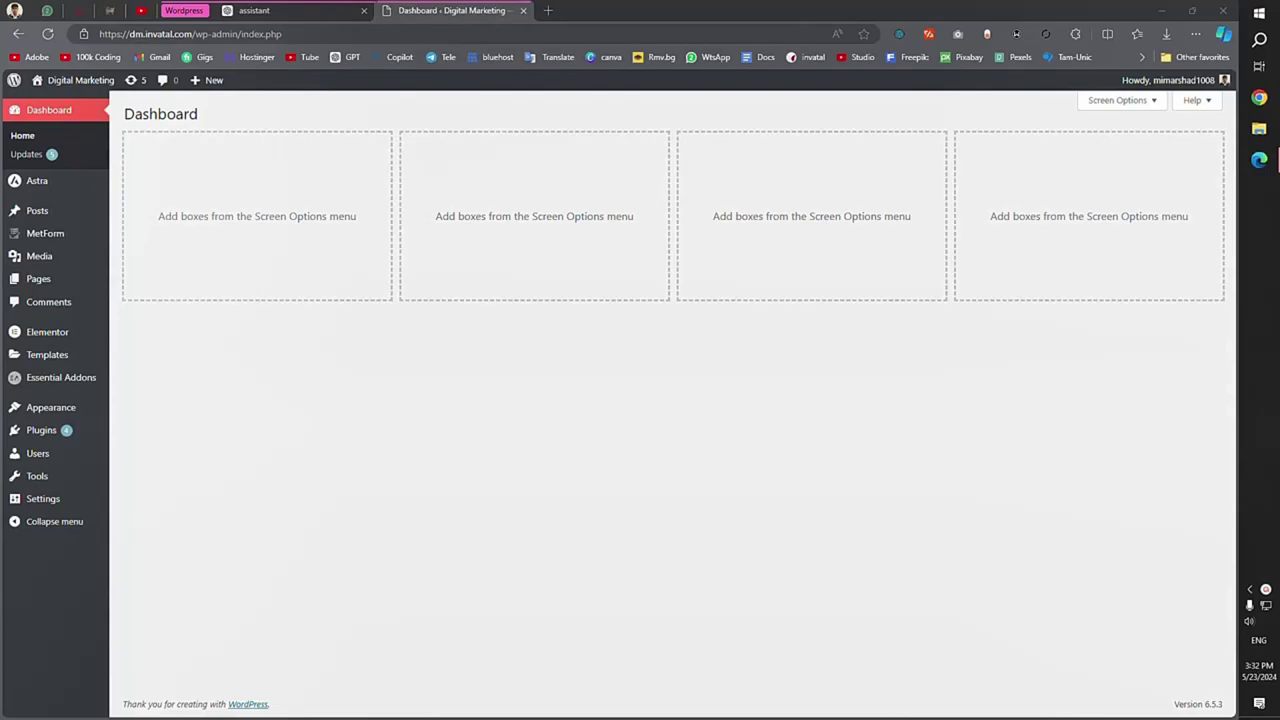
Add a new post category named "Web Design".
{"action": "mouse_move", "coordinate": [20, 212]}
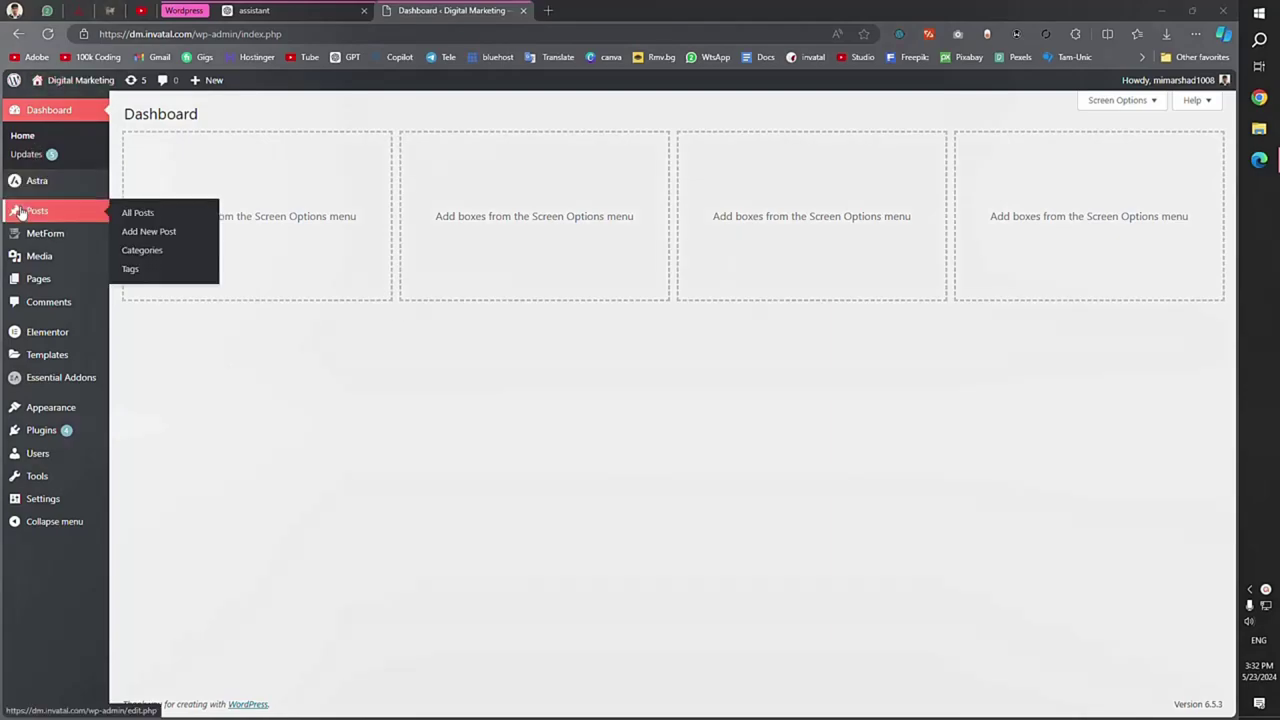
{"action": "left_click", "coordinate": [160, 257]}
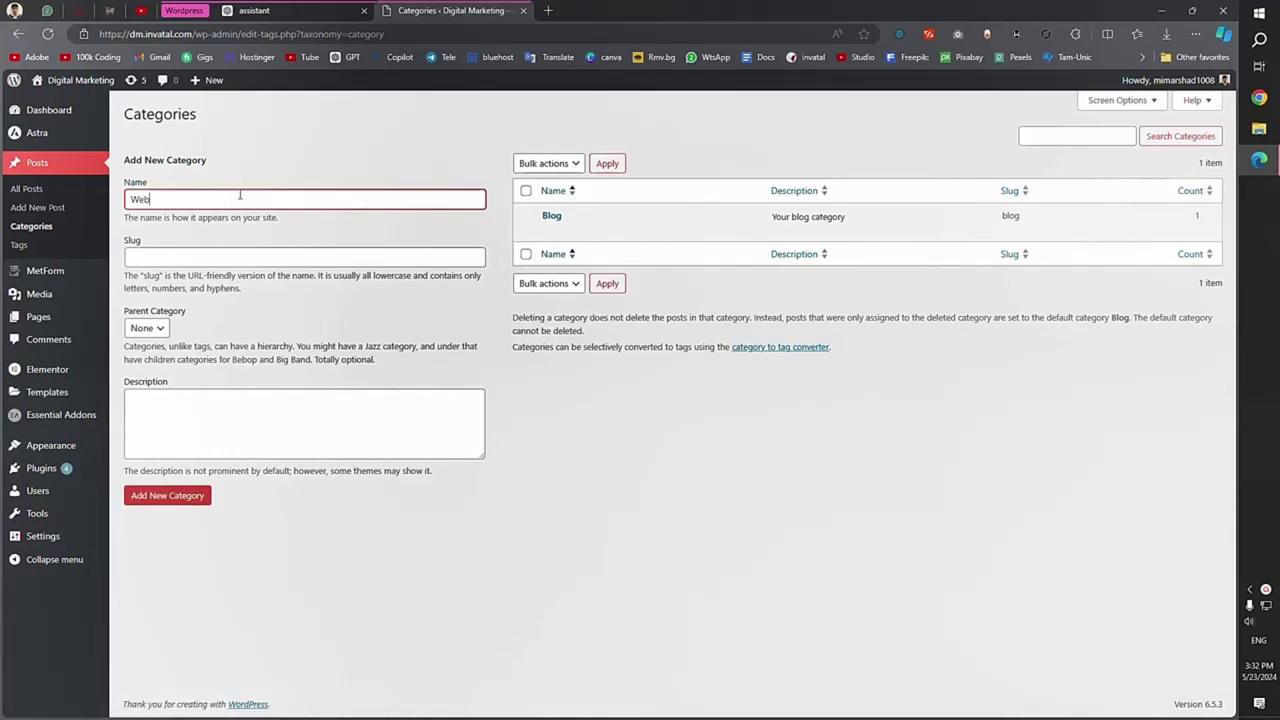
{"action": "type", "text": "sign"}
{"action": "left_click", "coordinate": [186, 495]}
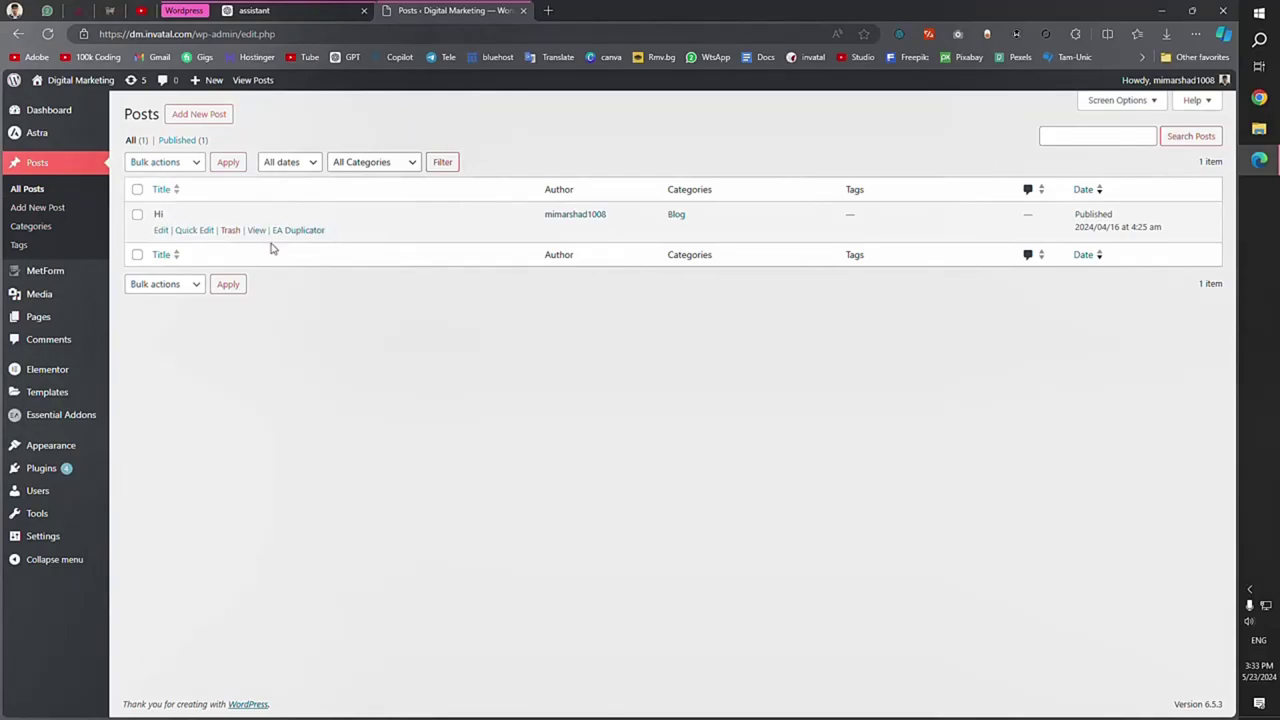
Move the "Hi" post to the trash and publish a new post titled "WordPress Web Design vs. Digital Marketing: A Comprehensive Guide".
{"action": "left_click", "coordinate": [231, 232]}
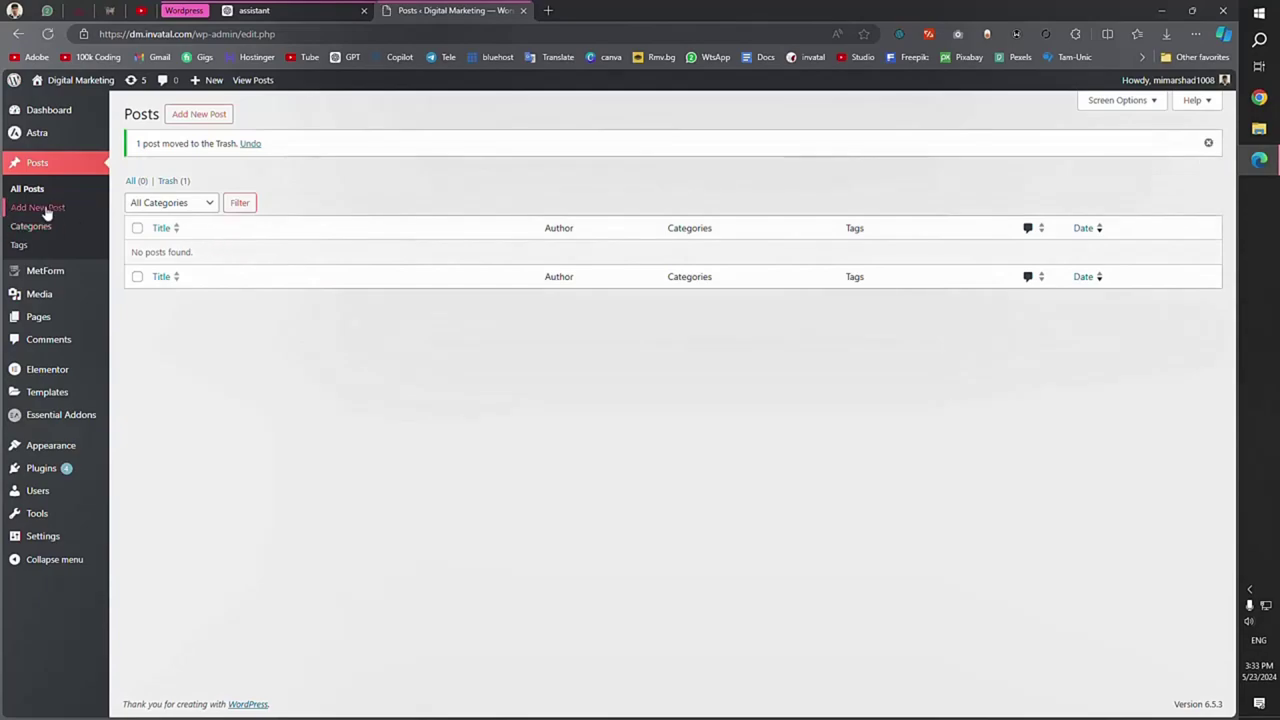
{"action": "left_click", "coordinate": [44, 209]}
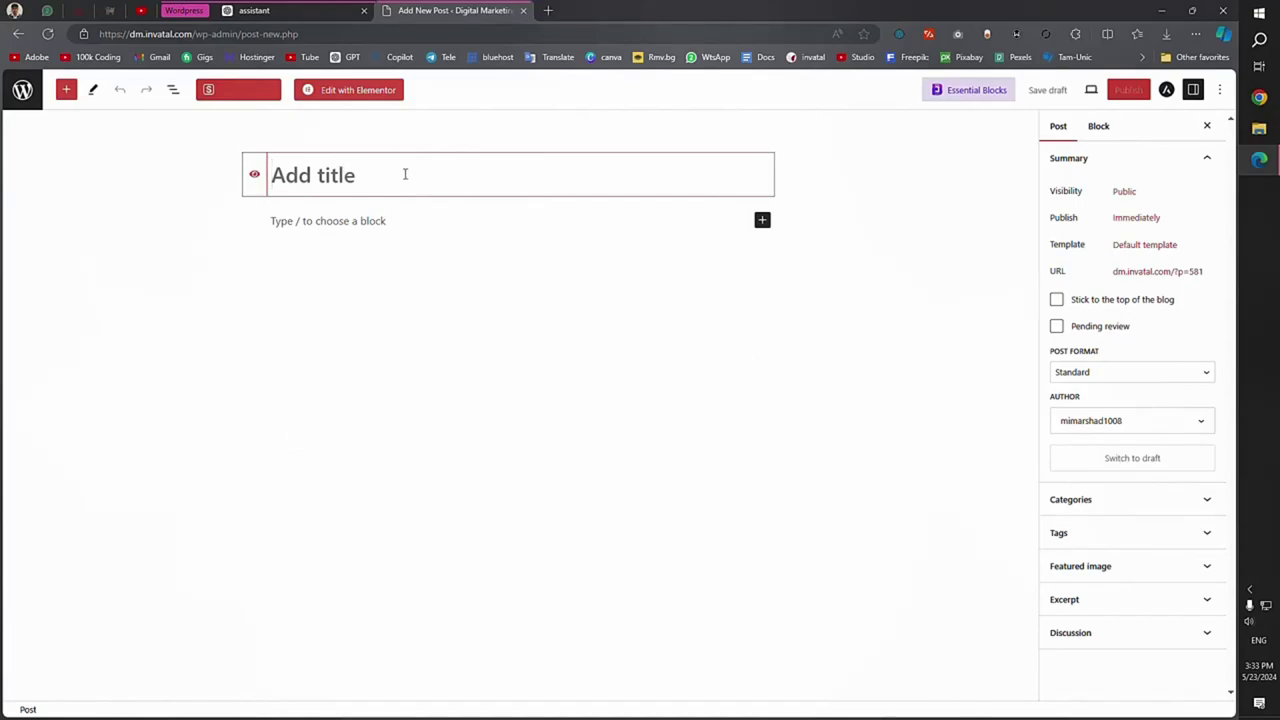
{"action": "type", "text": "WordPress Web Design vs. Digital Marketing: A Comprehensive Guide"}
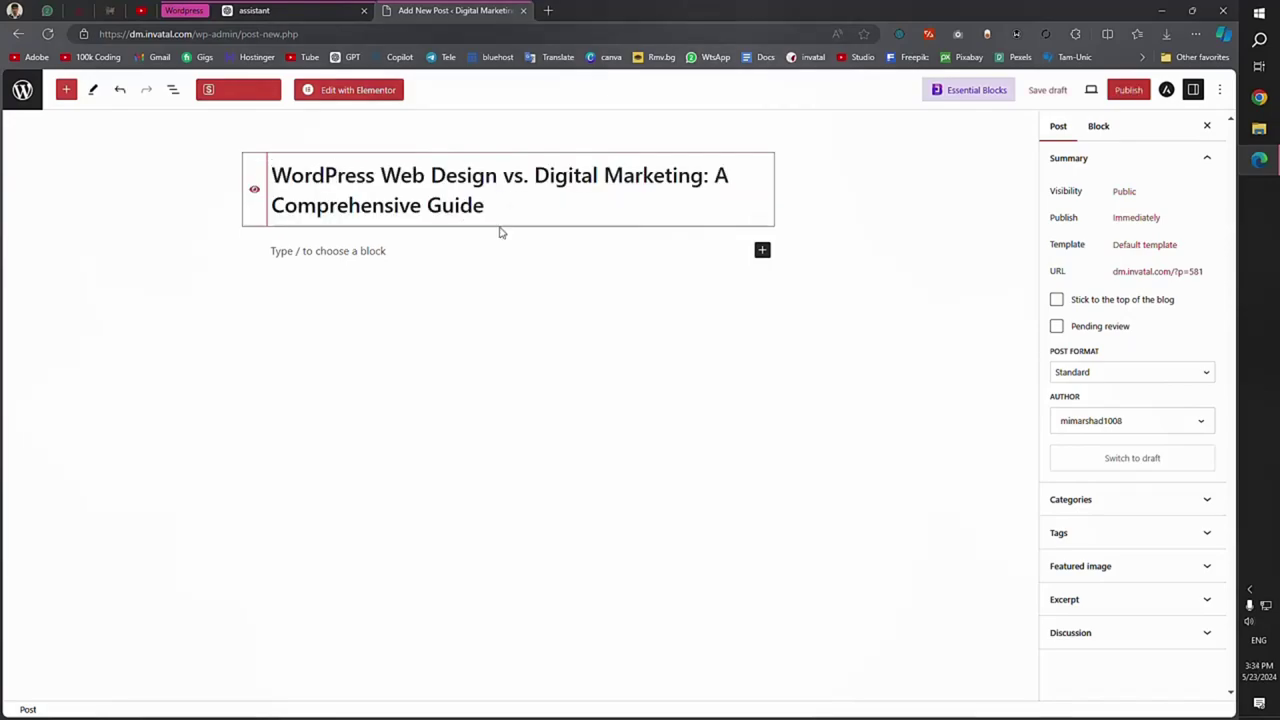
{"action": "left_click", "coordinate": [1128, 90]}
{"action": "left_click", "coordinate": [1126, 90]}
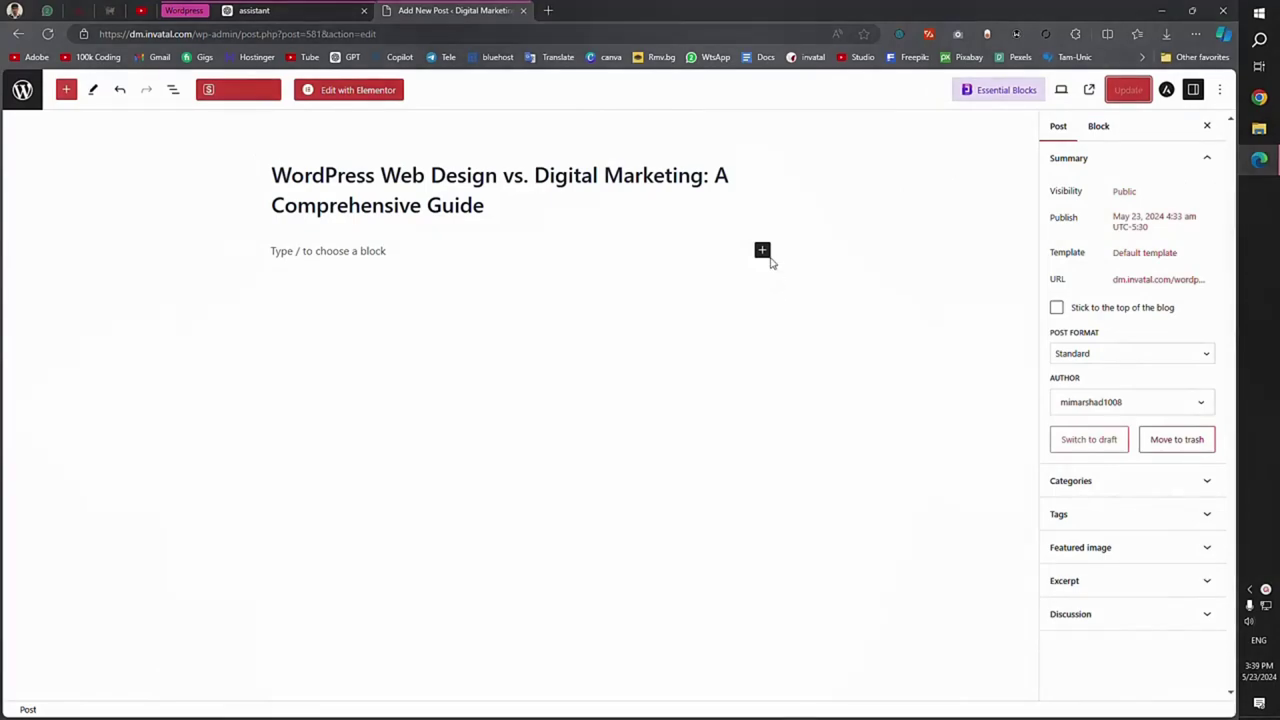
Add a Paragraph block below the post title.
{"action": "left_click", "coordinate": [766, 256]}
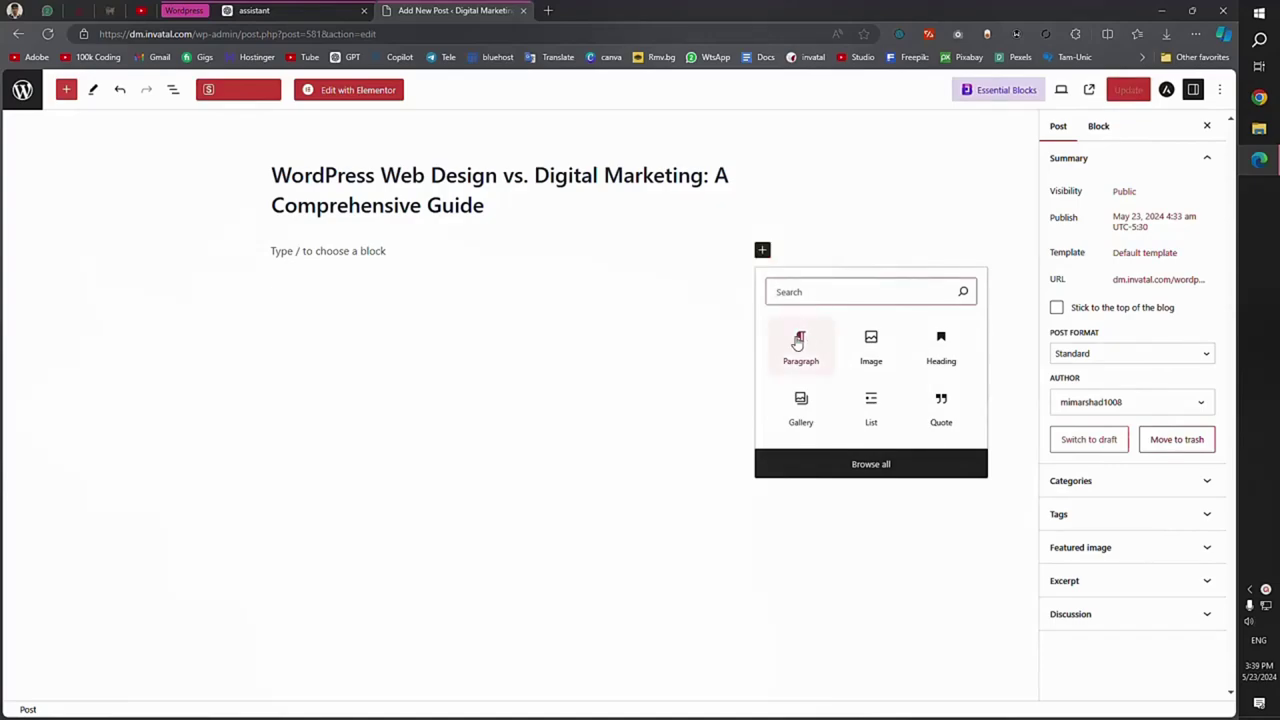
{"action": "left_click", "coordinate": [799, 343]}
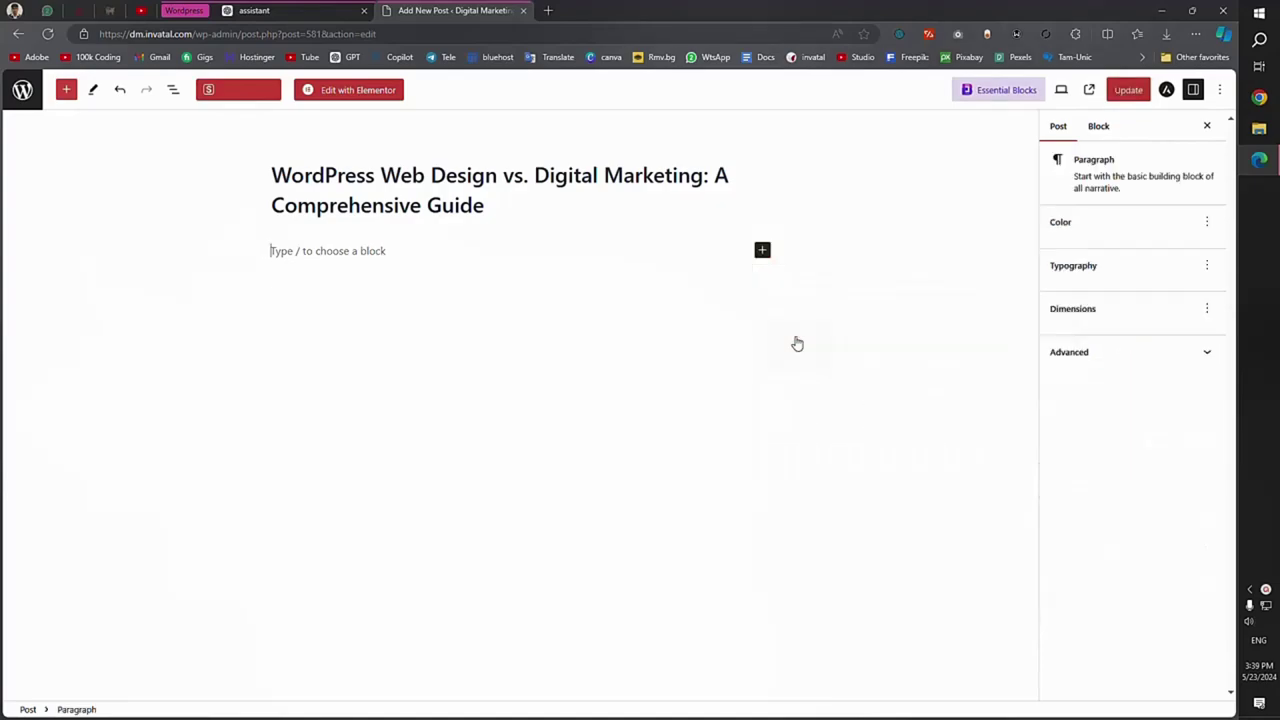
{"action": "left_click", "coordinate": [763, 252]}
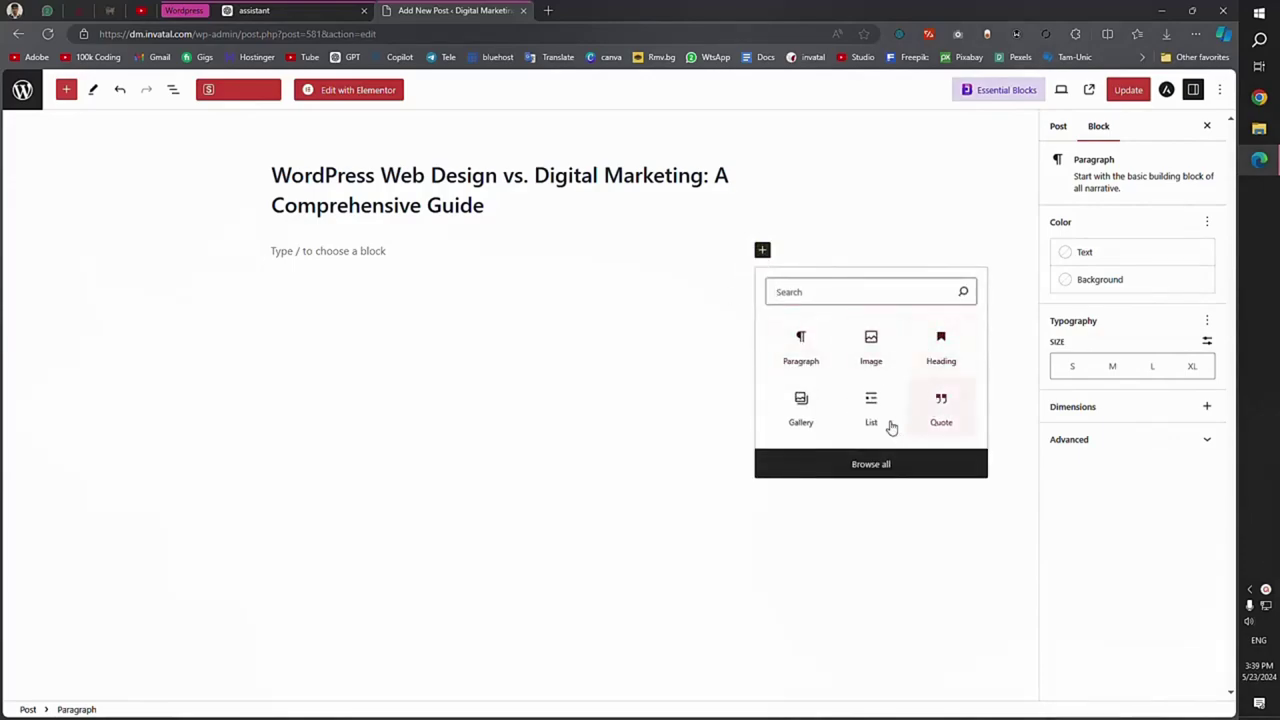
{"action": "left_click", "coordinate": [869, 469]}
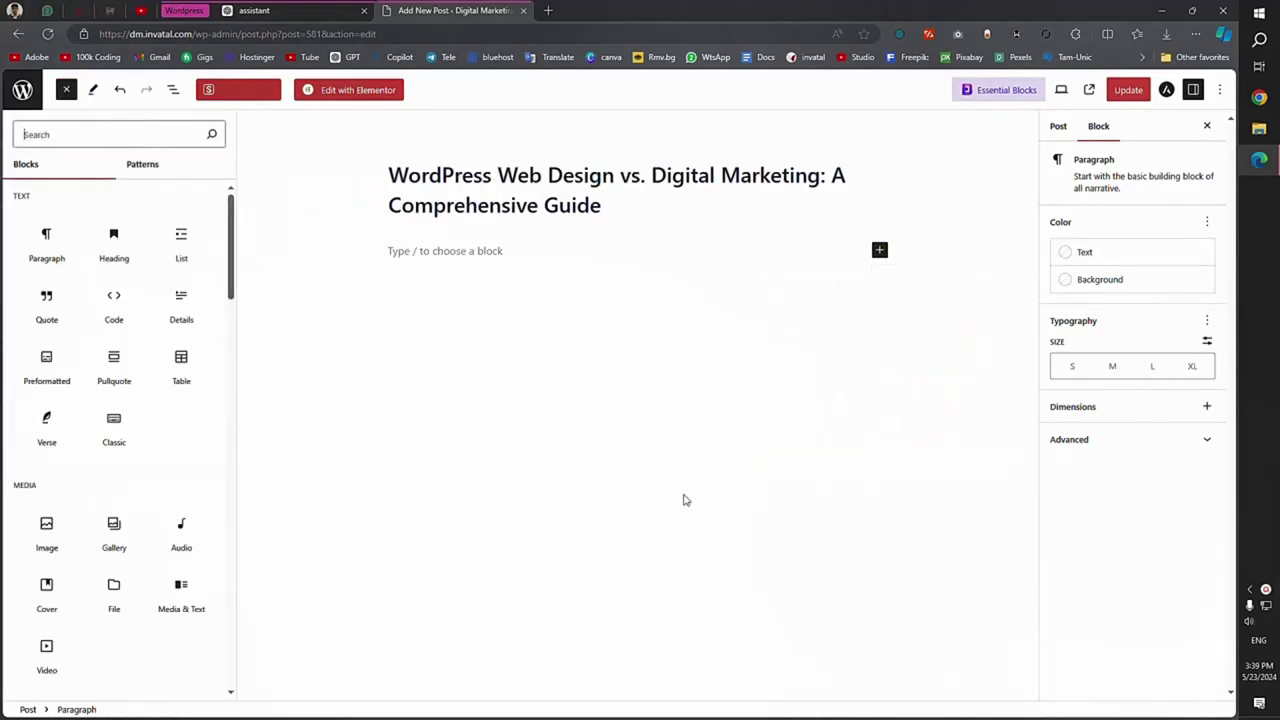
{"action": "scroll", "coordinate": [77, 300], "scroll_direction": "down", "scroll_amount": 5}
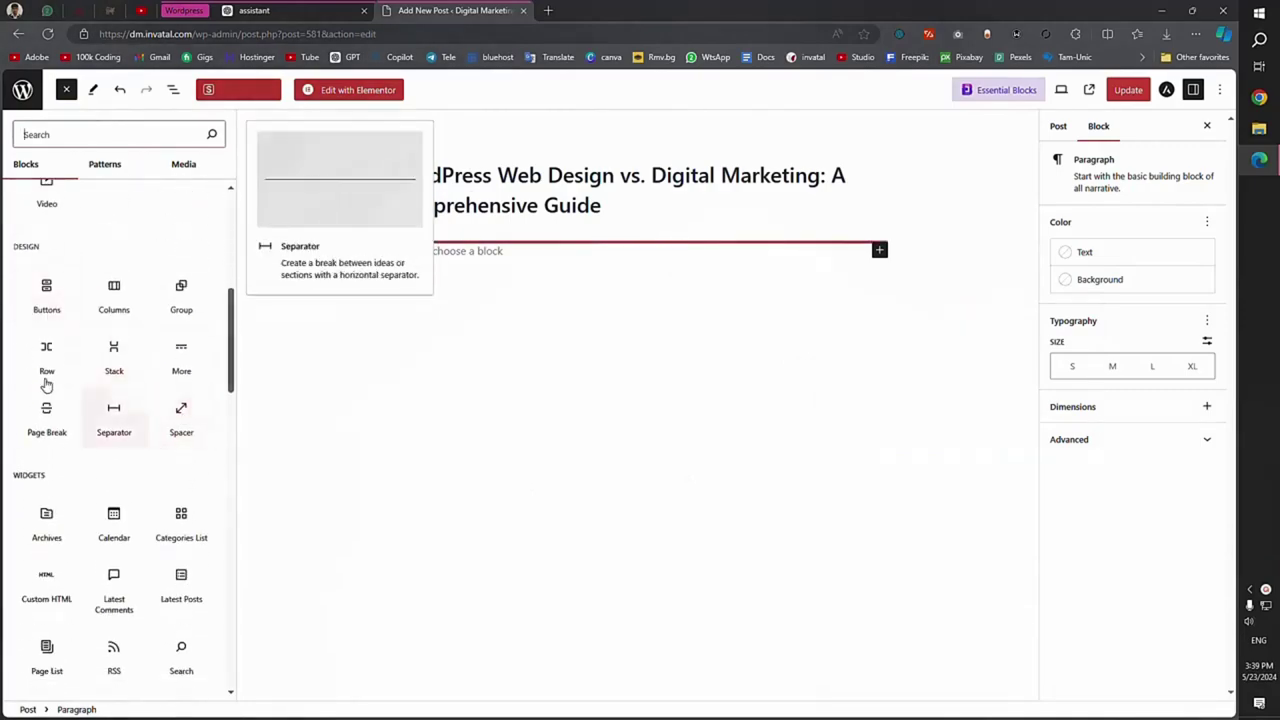
{"action": "left_click_drag", "start_coordinate": [114, 295], "coordinate": [366, 313]}
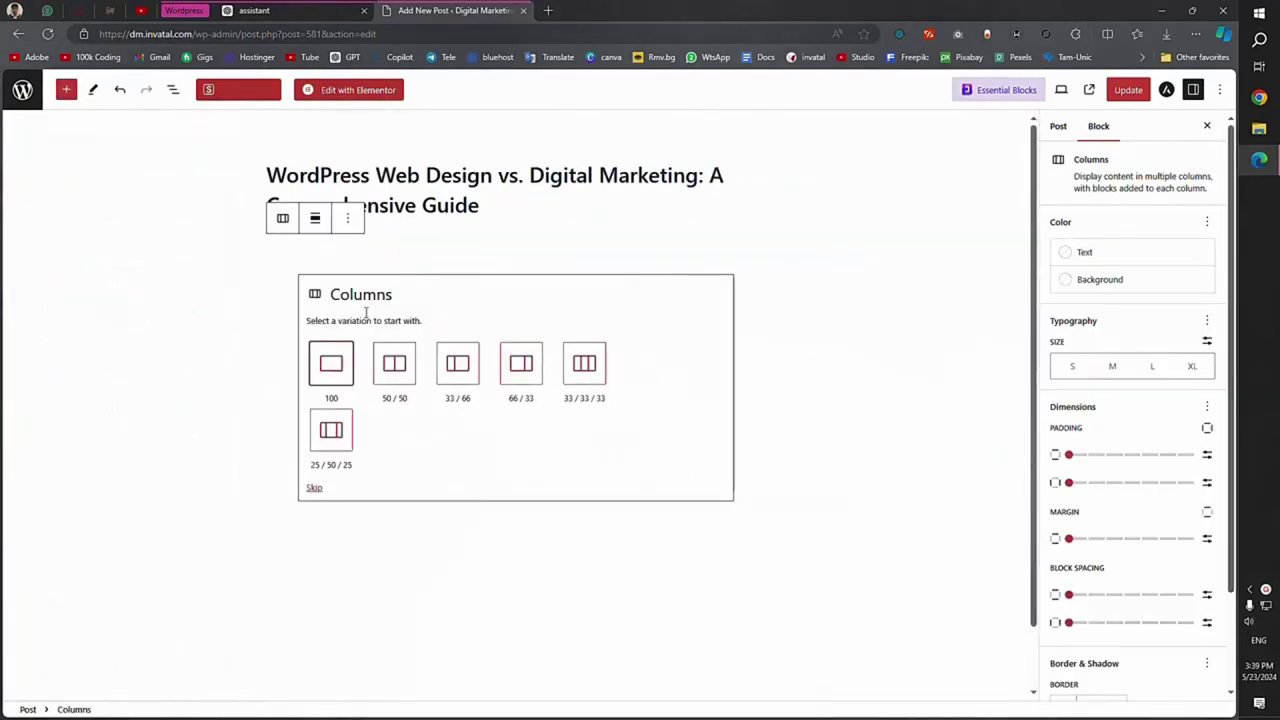
{"action": "key", "text": "ctrl+z"}
{"action": "key", "text": "Escape"}
Paste the copied article text into the empty paragraph below the post title and review it from the beginning.
{"action": "left_click", "coordinate": [283, 251]}
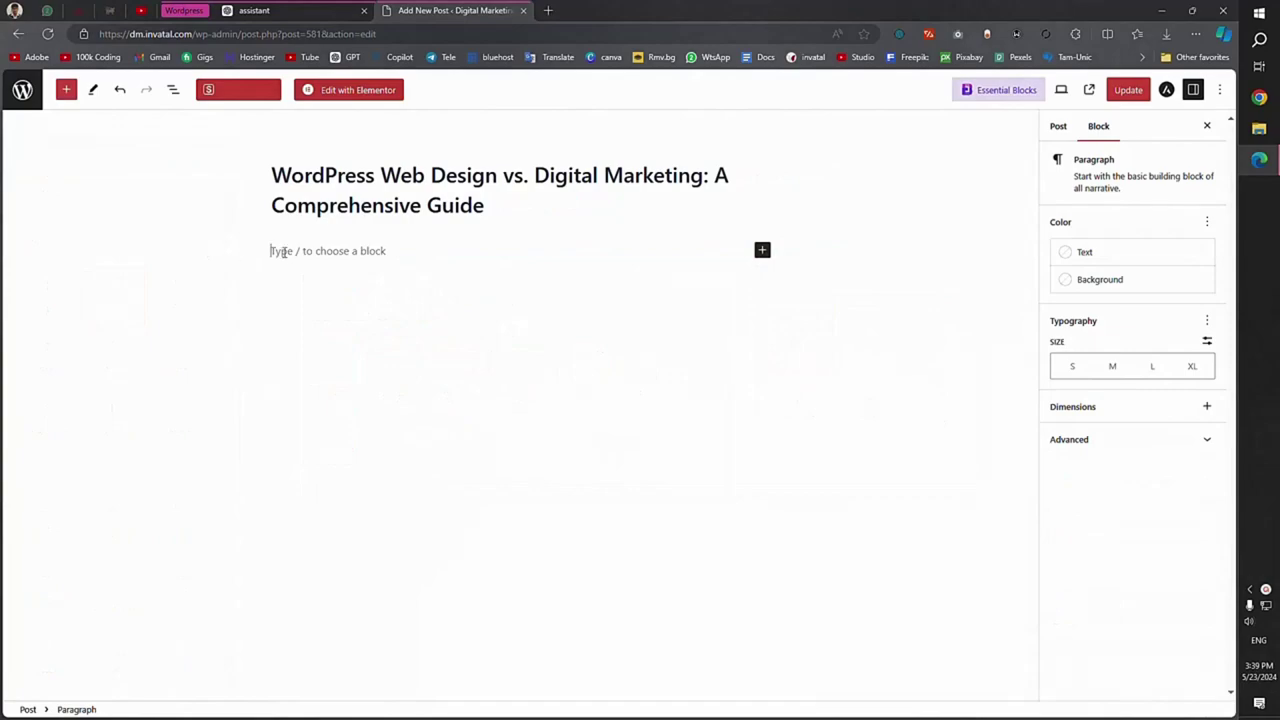
{"action": "right_click", "coordinate": [283, 251]}
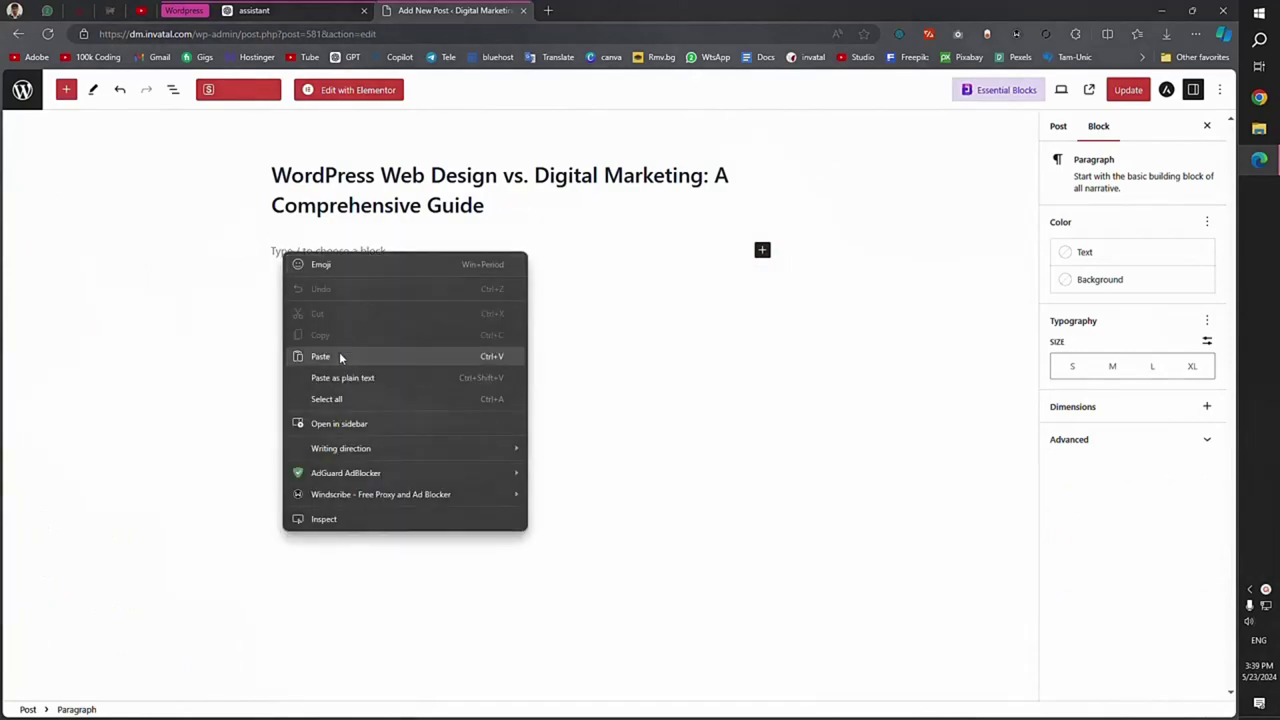
{"action": "left_click", "coordinate": [339, 353]}
{"action": "scroll", "coordinate": [378, 332], "scroll_direction": "up", "scroll_amount": 5}
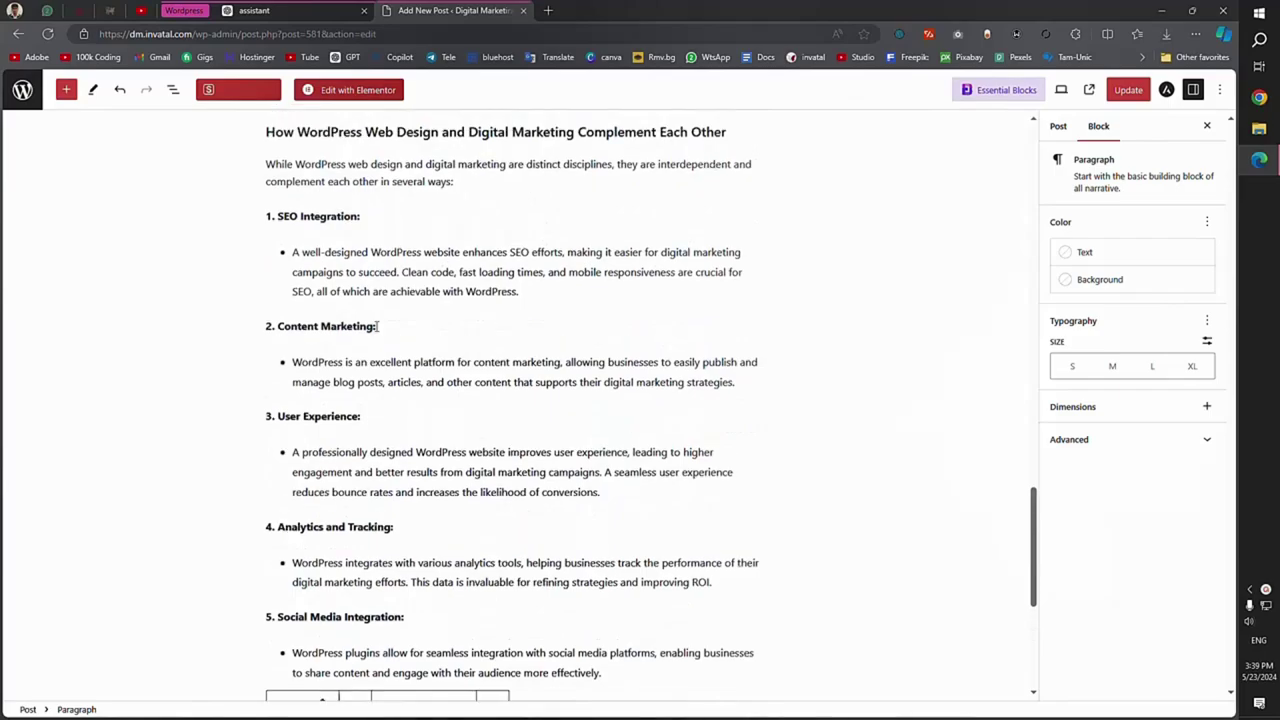
{"action": "scroll", "coordinate": [378, 332], "scroll_direction": "up", "scroll_amount": 10}
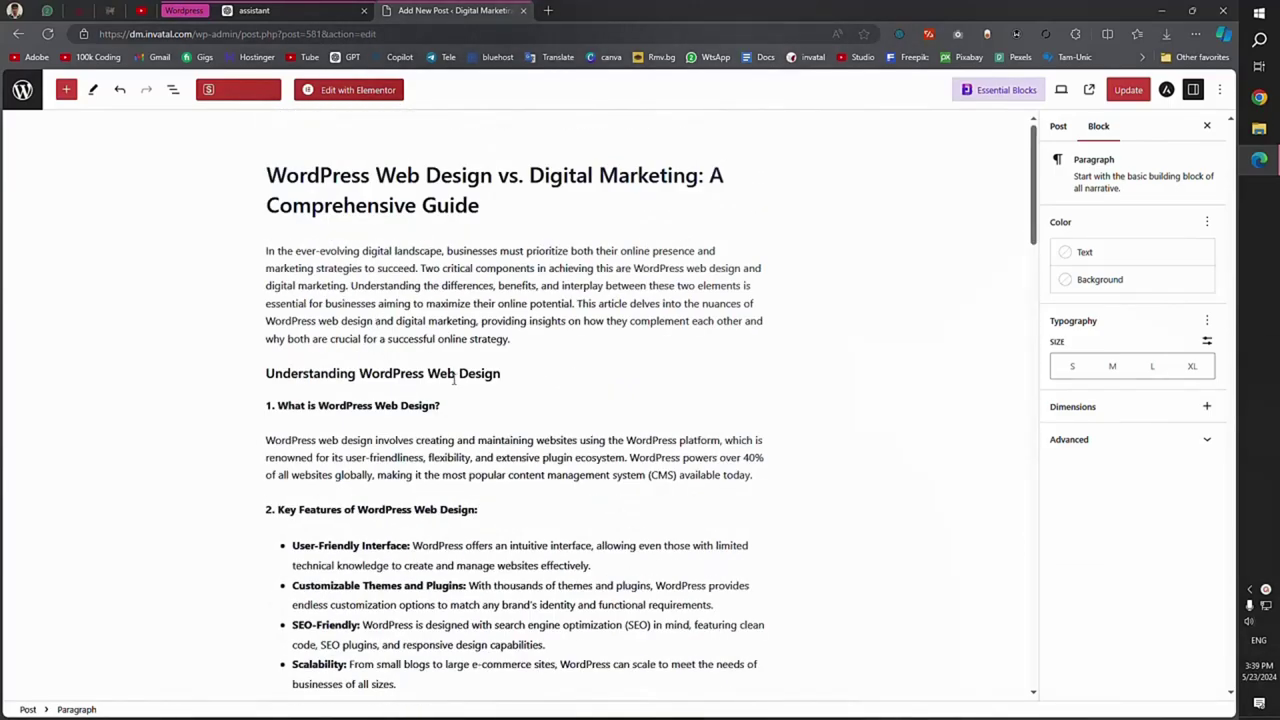
Change the "Understanding WordPress Web Design" heading to Heading 2.
{"action": "triple_click", "coordinate": [333, 372]}
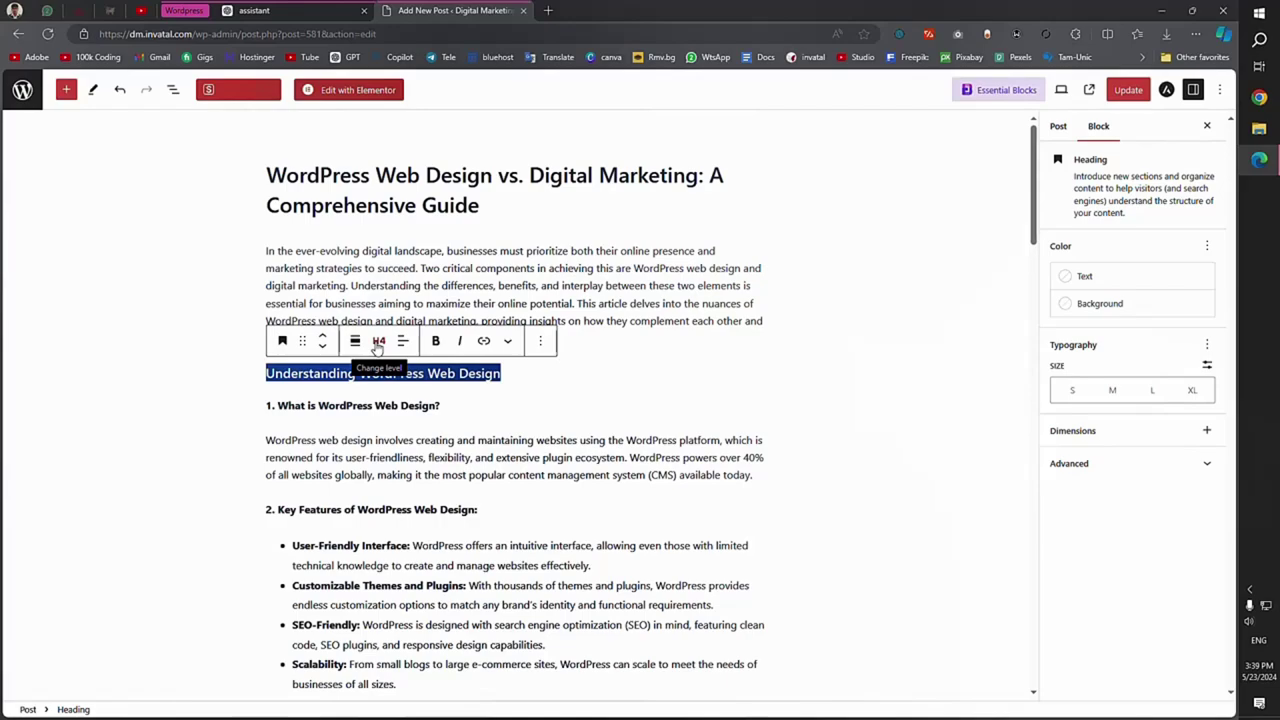
{"action": "left_click", "coordinate": [378, 341]}
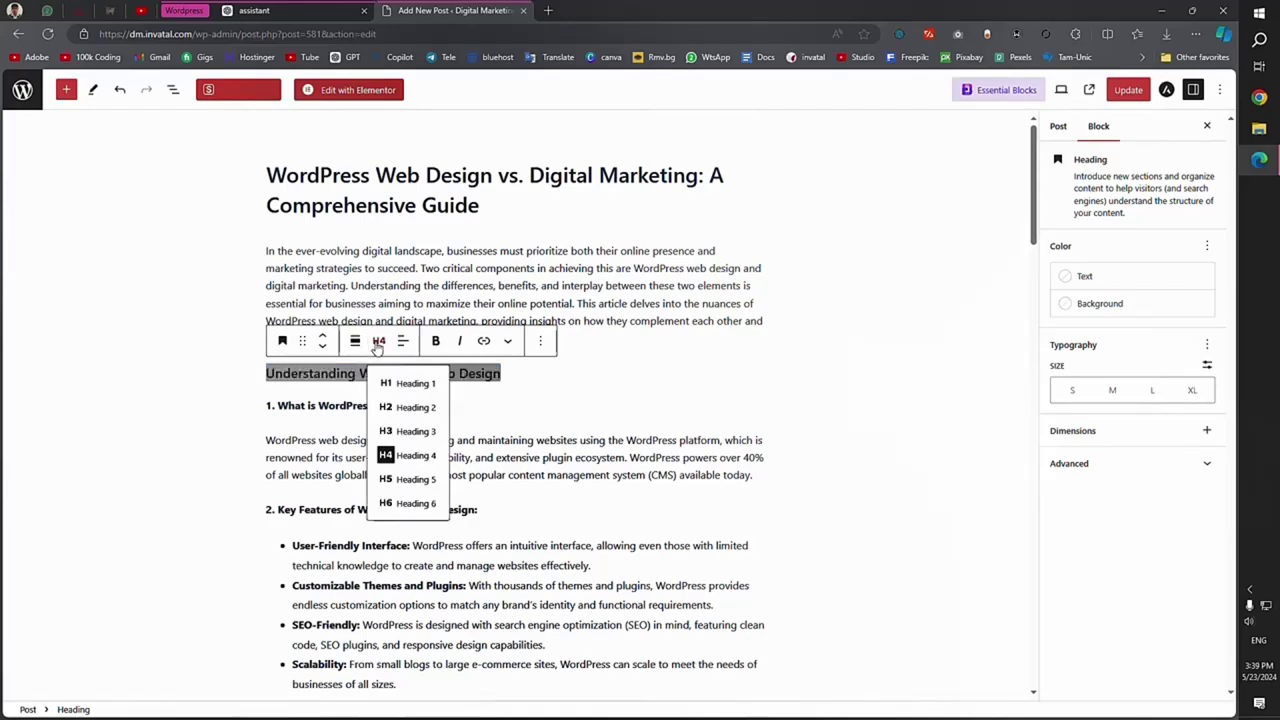
{"action": "left_click", "coordinate": [402, 415]}
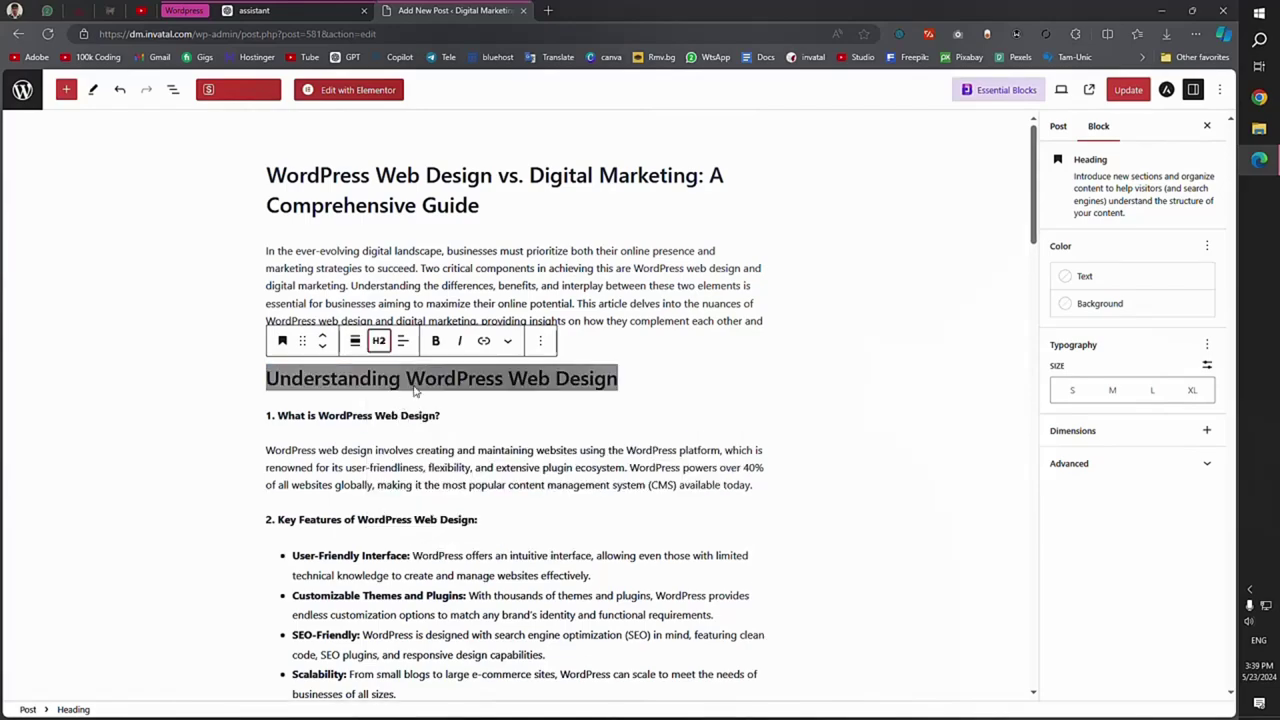
{"action": "left_click", "coordinate": [378, 341]}
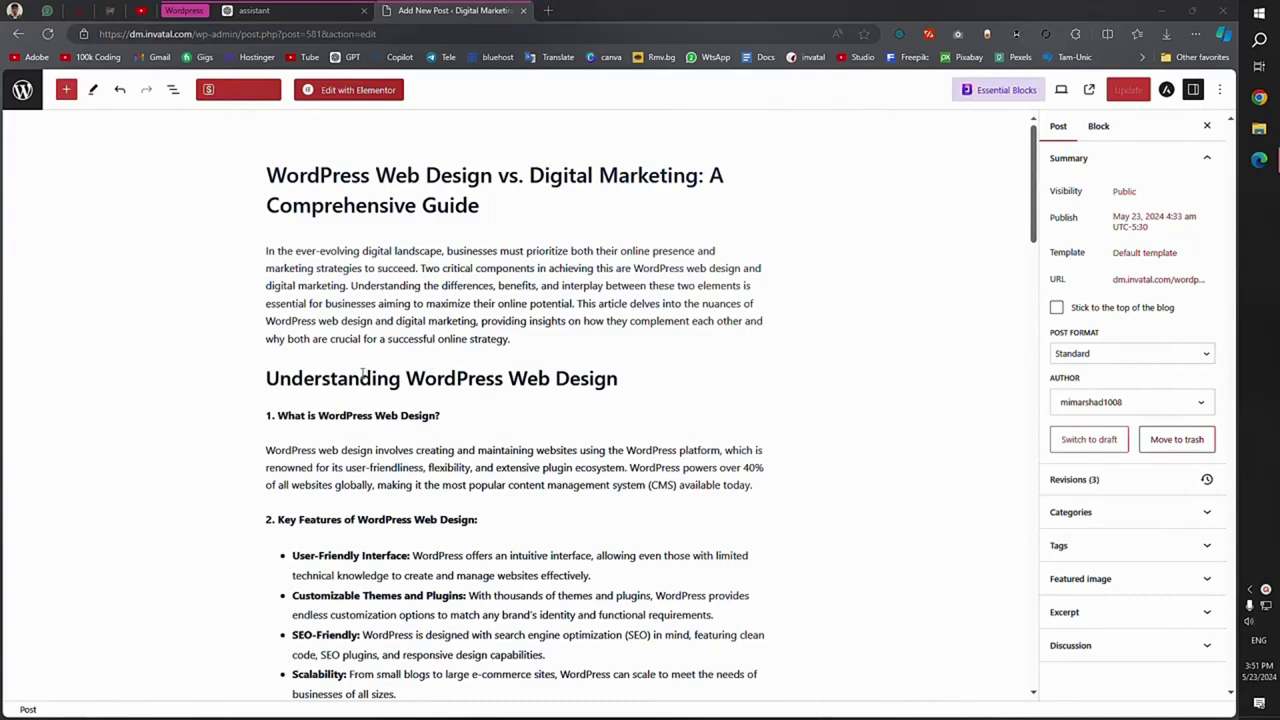
Insert an Image block between the intro paragraph and the first heading, uploading Single-Blog-1-how-to-speed-up-wordpress-scaled from the Blog folder.
{"action": "mouse_move", "coordinate": [370, 357]}
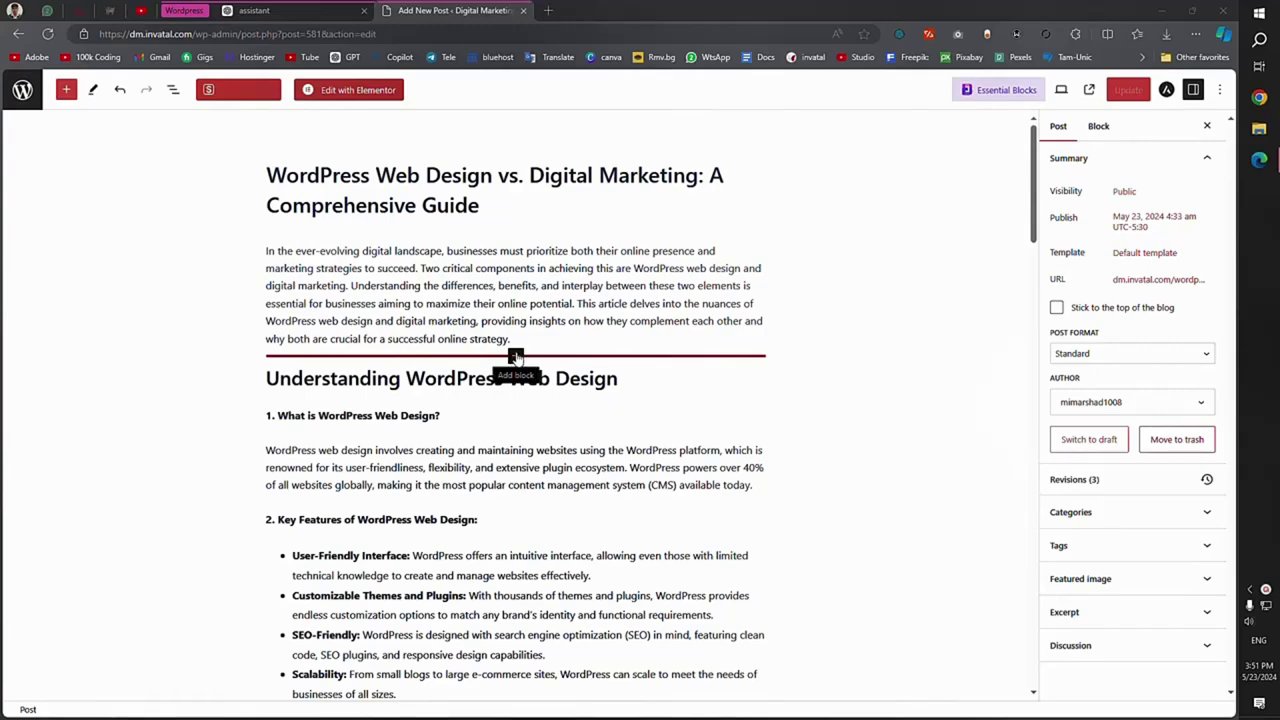
{"action": "left_click", "coordinate": [515, 357]}
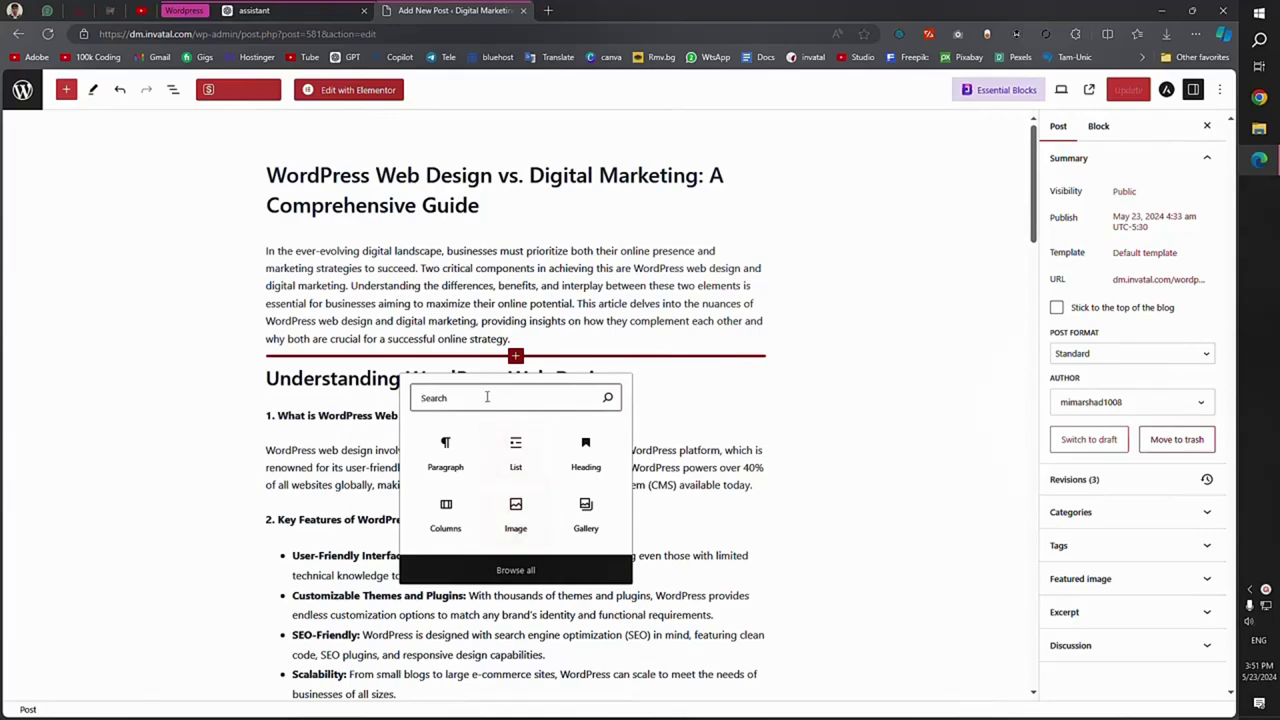
{"action": "left_click", "coordinate": [505, 516]}
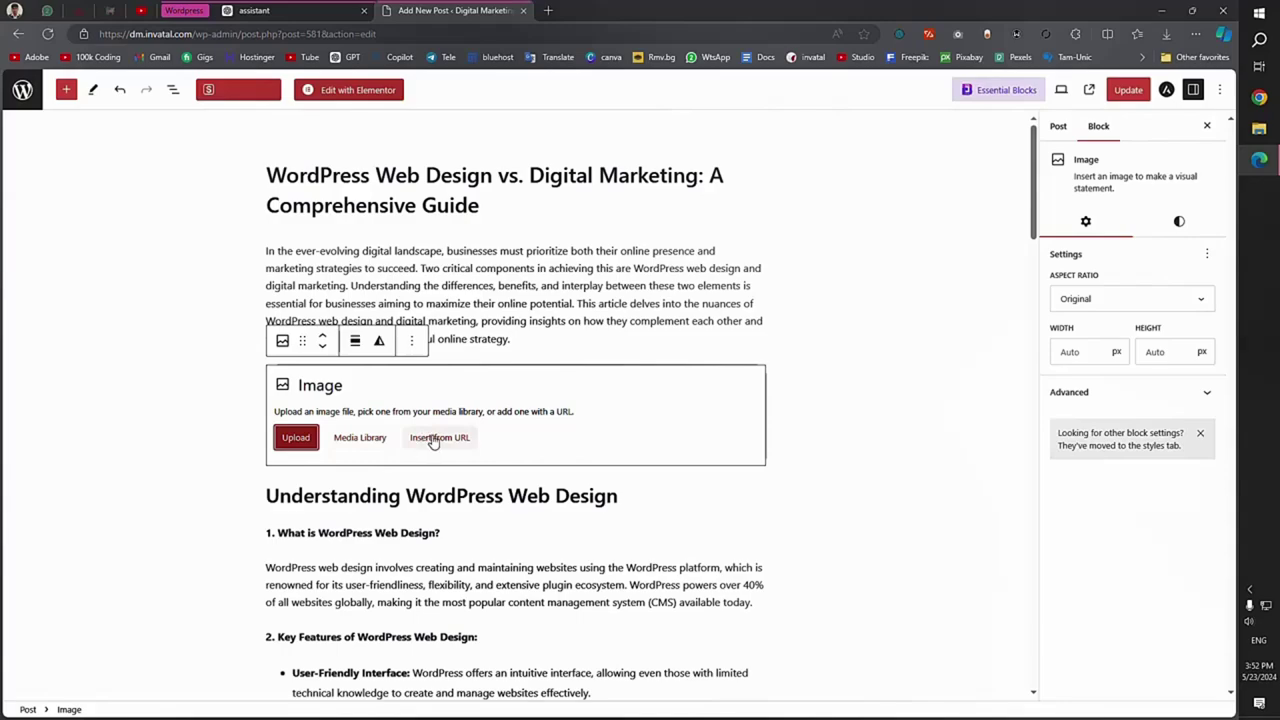
{"action": "left_click", "coordinate": [291, 440]}
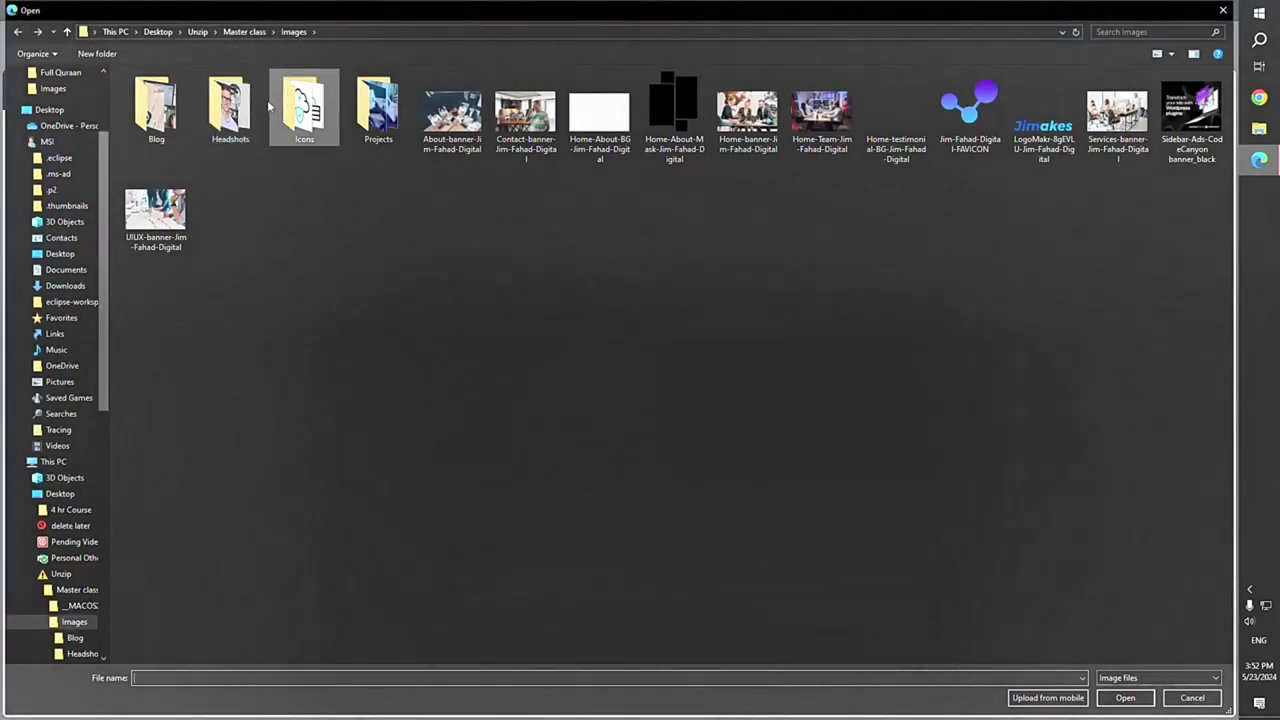
{"action": "double_click", "coordinate": [156, 110]}
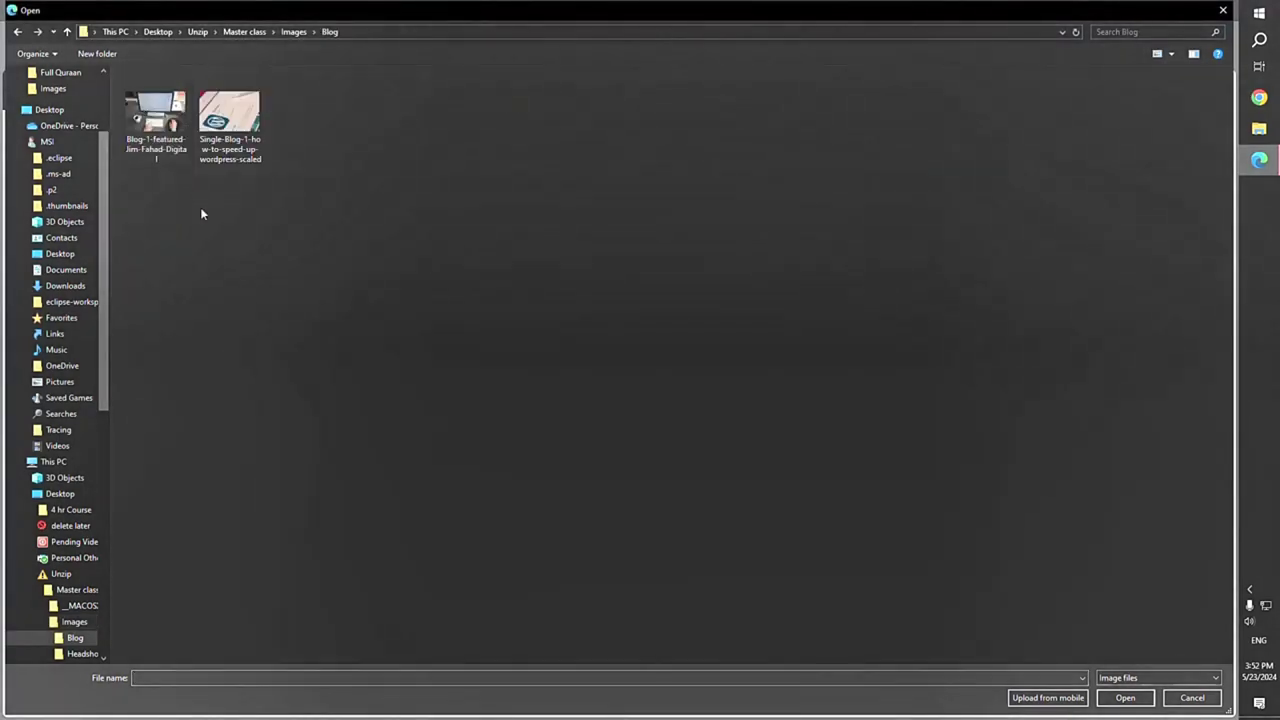
{"action": "left_click", "coordinate": [229, 145]}
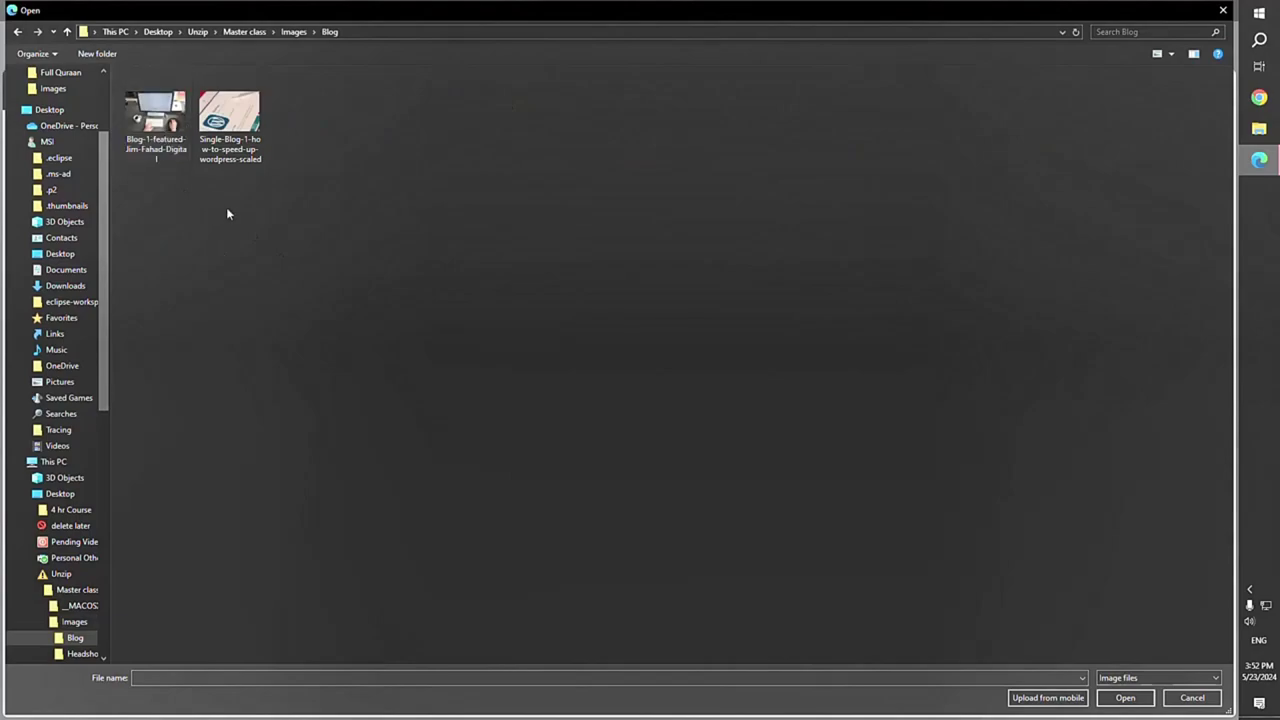
{"action": "left_click", "coordinate": [1122, 697]}
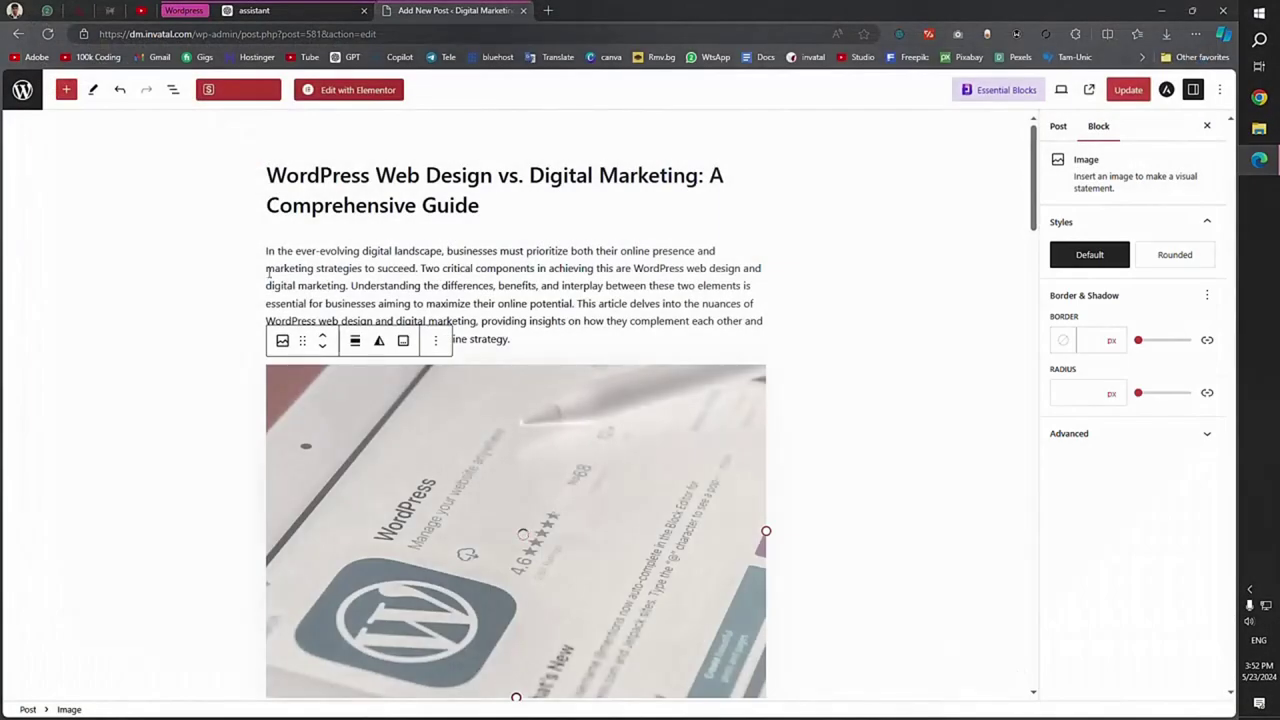
Resize the inserted image to about 748 px wide and update the post.
{"action": "scroll", "coordinate": [447, 368], "scroll_direction": "down", "scroll_amount": 2}
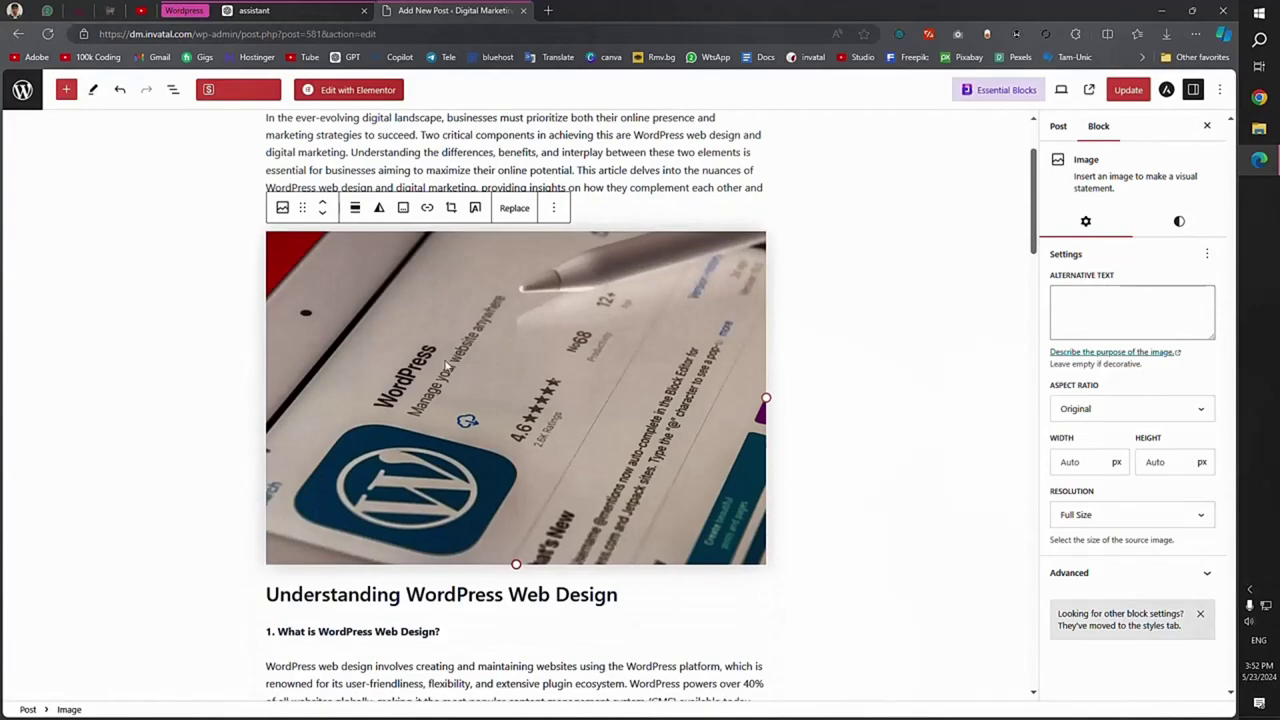
{"action": "mouse_move", "coordinate": [765, 398]}
{"action": "left_mouse_down"}
{"action": "mouse_move", "coordinate": [688, 395]}
{"action": "mouse_move", "coordinate": [770, 400]}
{"action": "mouse_move", "coordinate": [760, 410]}
{"action": "mouse_move", "coordinate": [765, 400]}
{"action": "left_mouse_up"}
{"action": "scroll", "coordinate": [880, 250], "scroll_direction": "down", "scroll_amount": 1}
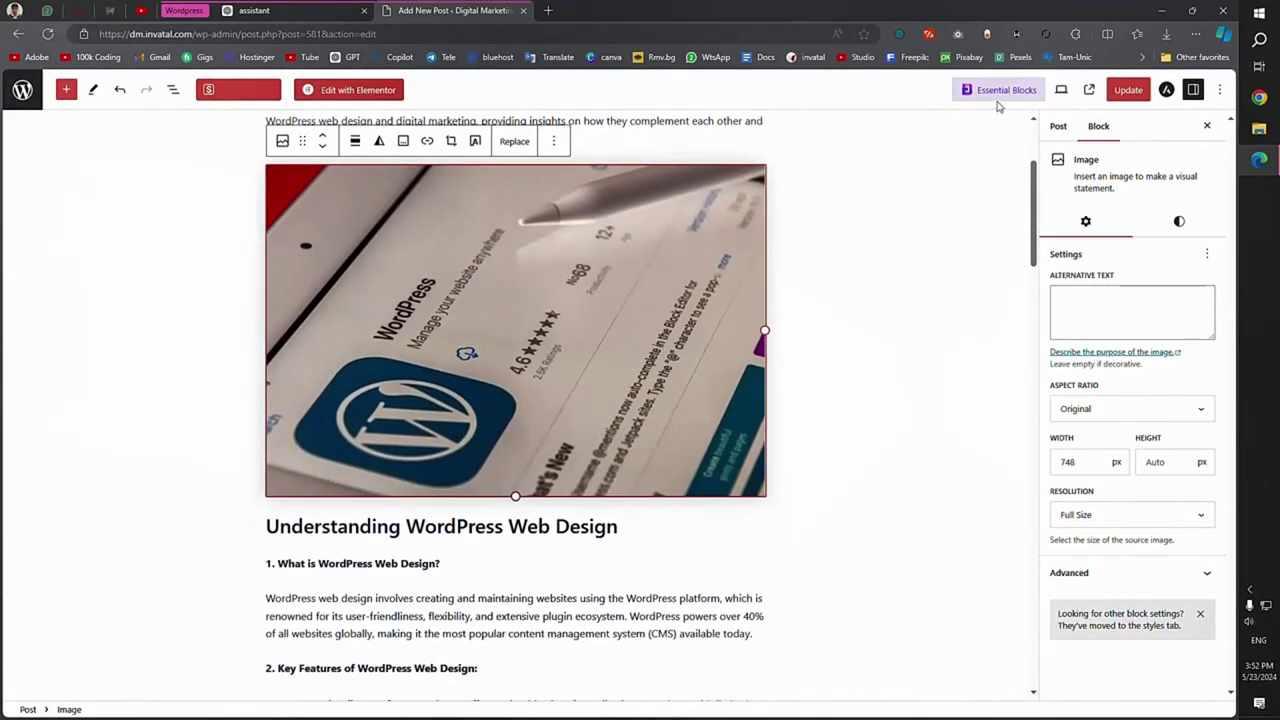
{"action": "left_click", "coordinate": [1128, 89]}
{"action": "scroll", "coordinate": [443, 285], "scroll_direction": "down", "scroll_amount": 5}
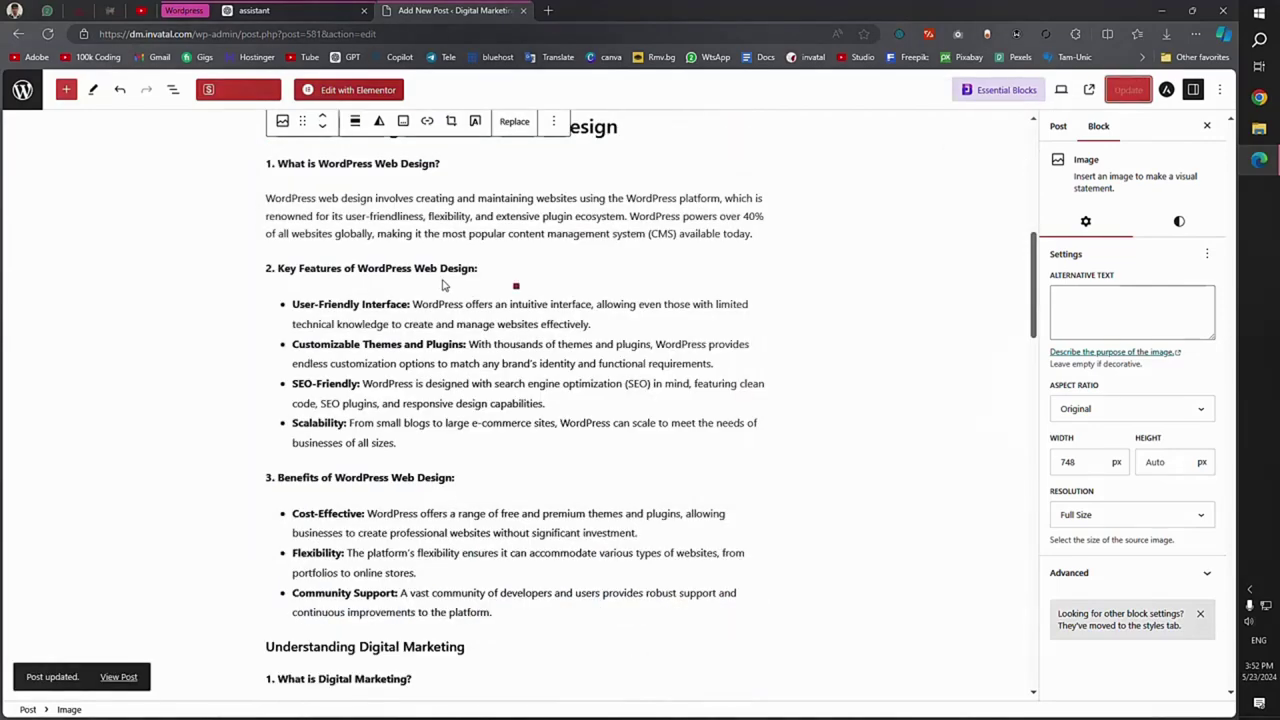